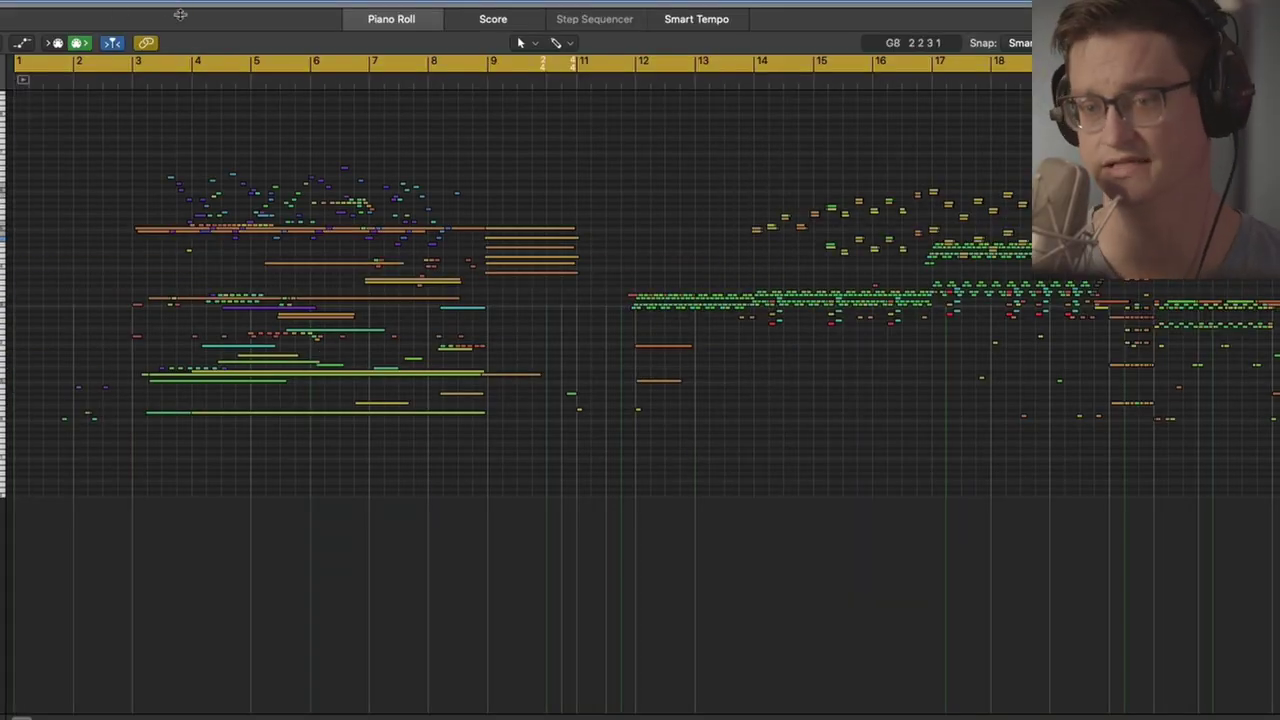
Shrink the Piano Roll editor to reveal the arrangement and collapse the Synth track stack.
drag(180, 14, 272, 442)
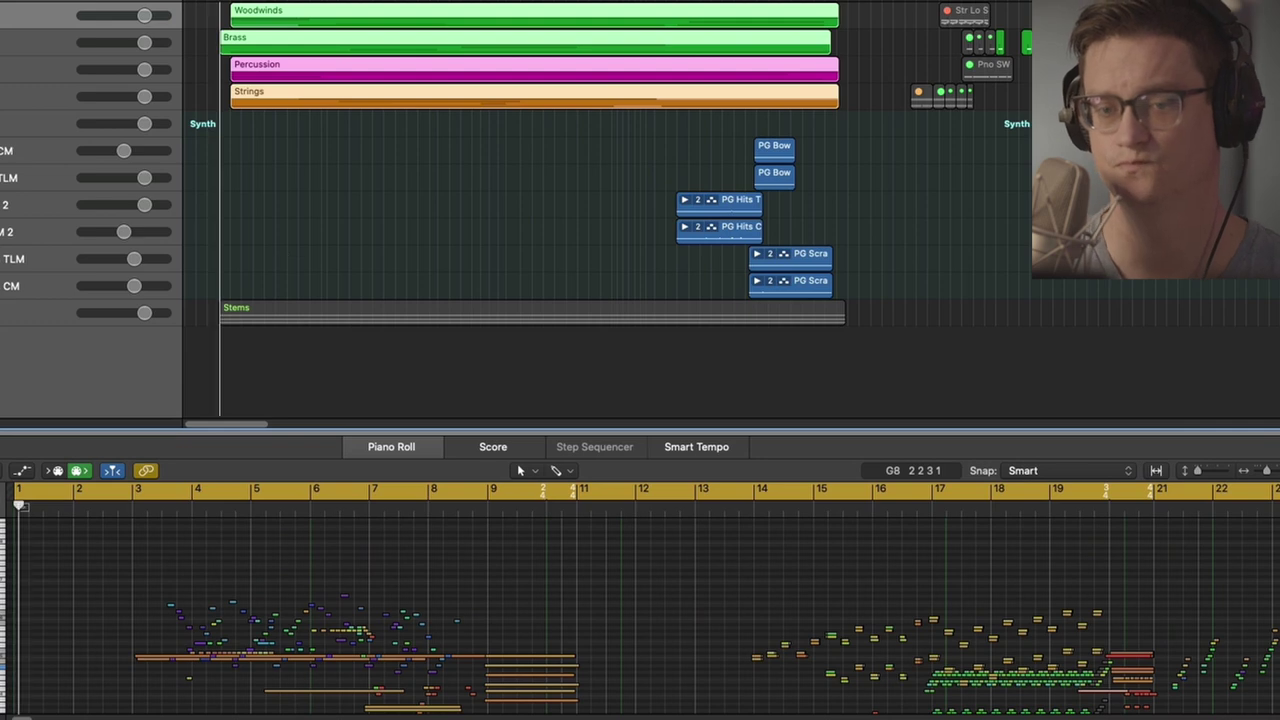
click(2, 124)
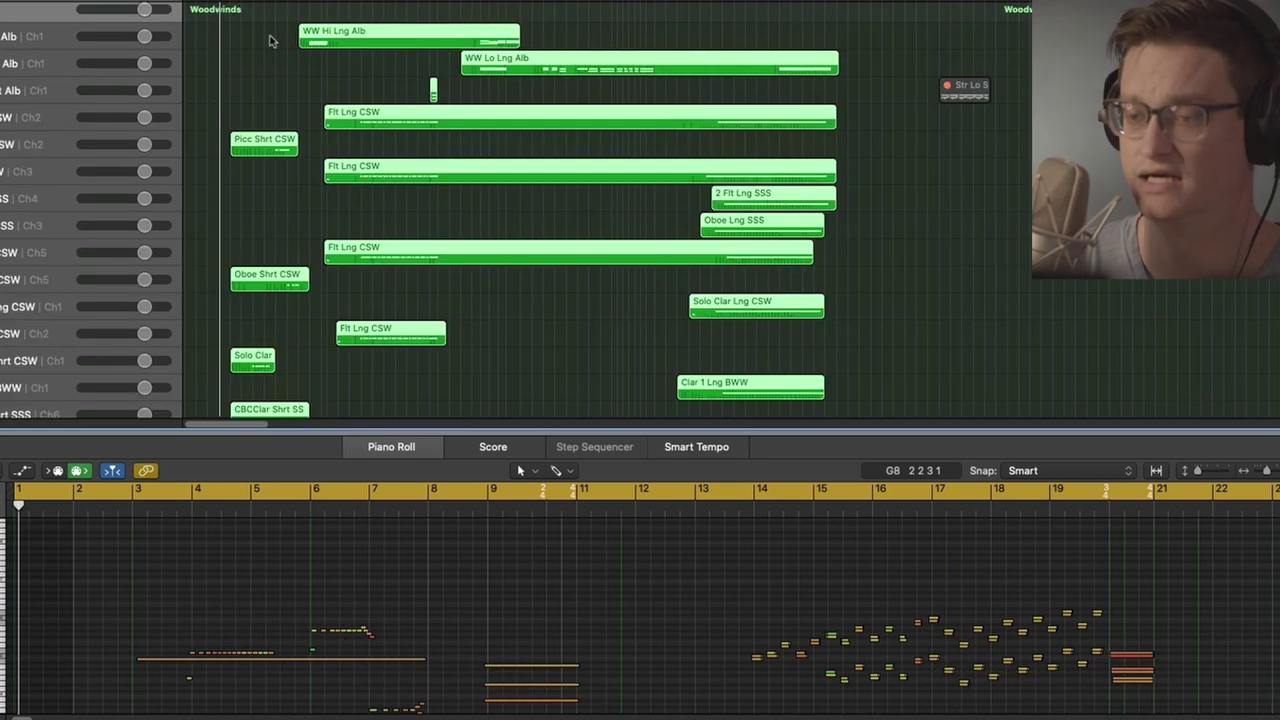
Select and solo the four Flt Lng CSW regions in the Woodwinds stack.
scroll(273, 150, down, 1)
scroll(275, 205, down, 1)
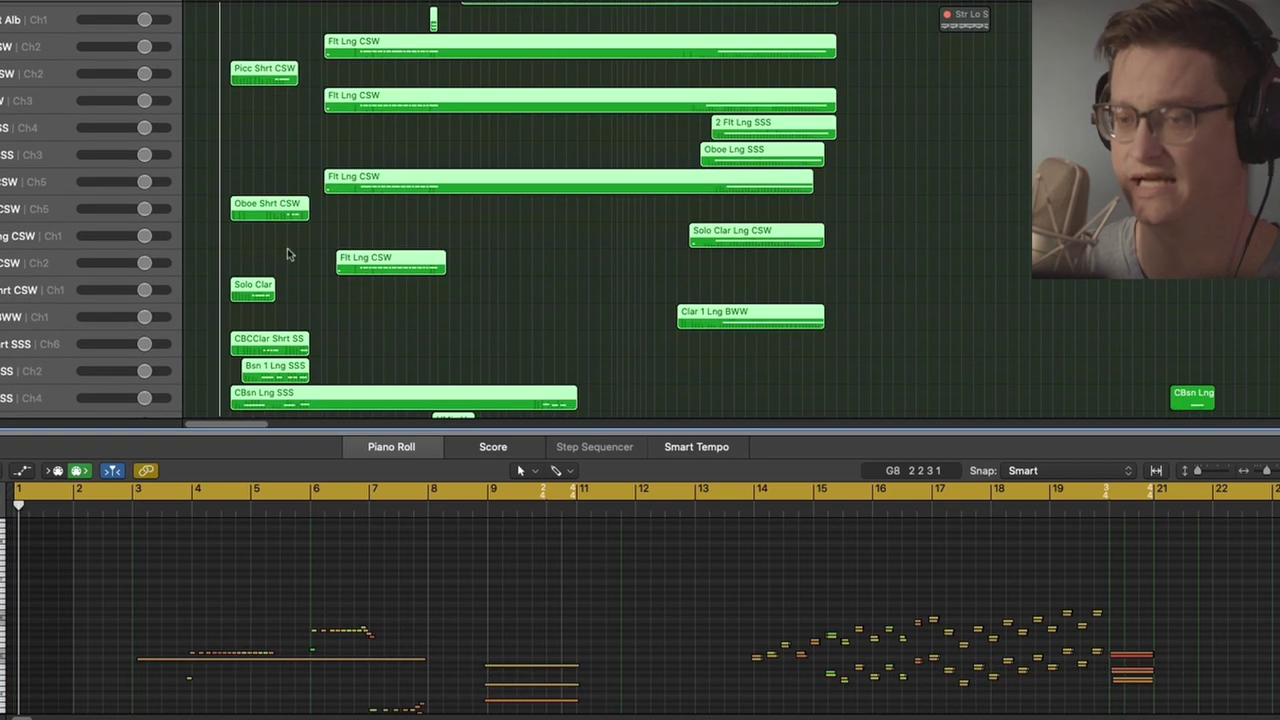
click(405, 265)
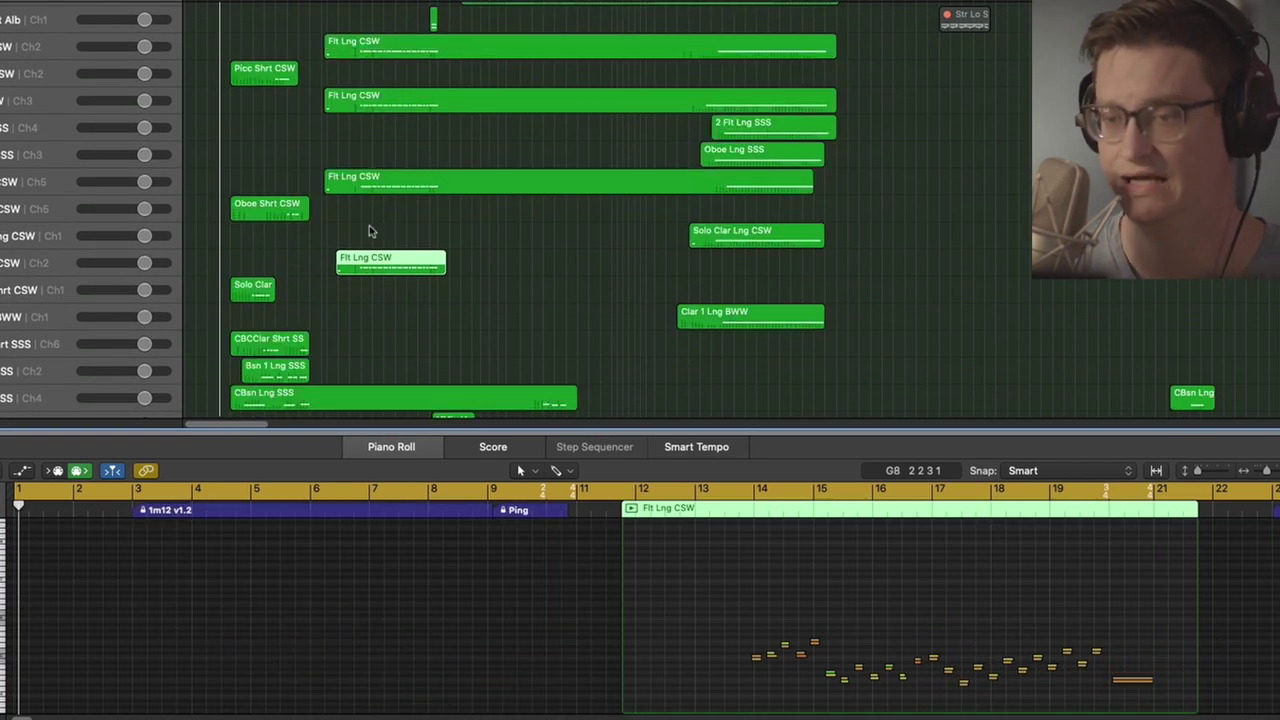
drag(368, 232, 420, 57)
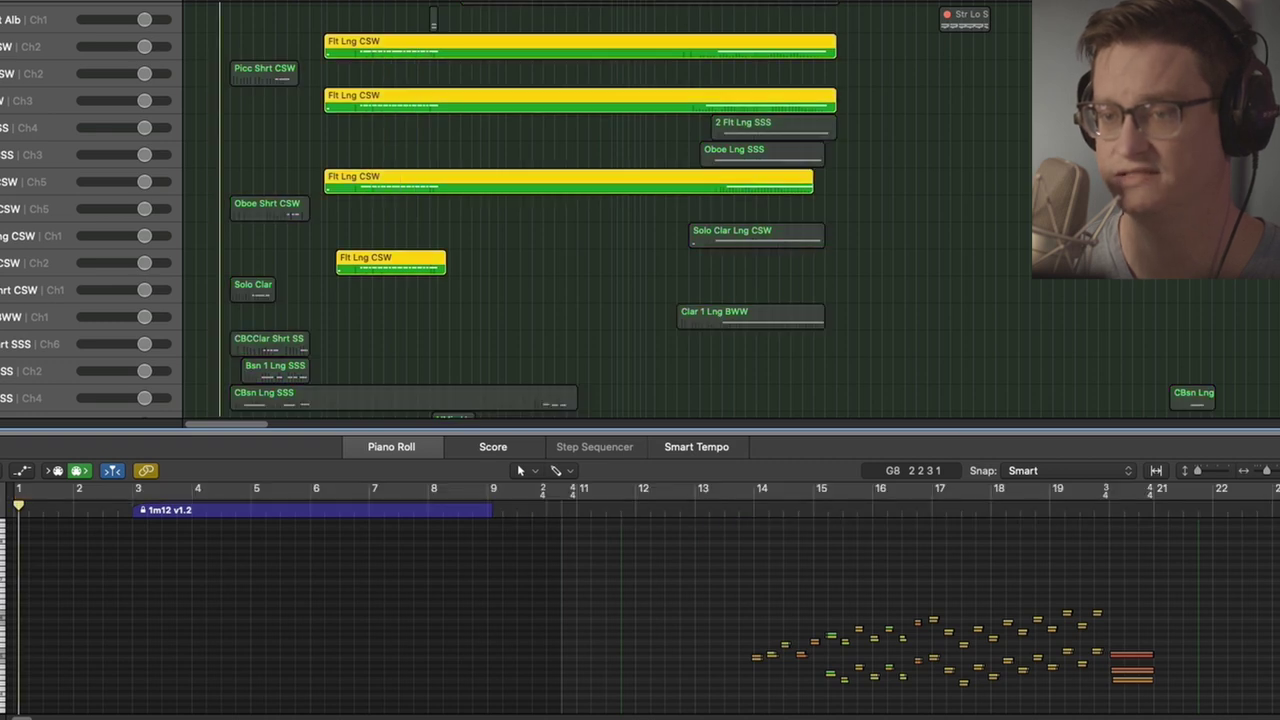
Play the soloed flute regions from around bar 13 to bar 21, following their notes in the Piano Roll, and turn soloing off.
click(322, 2)
scroll(353, 150, up, 2)
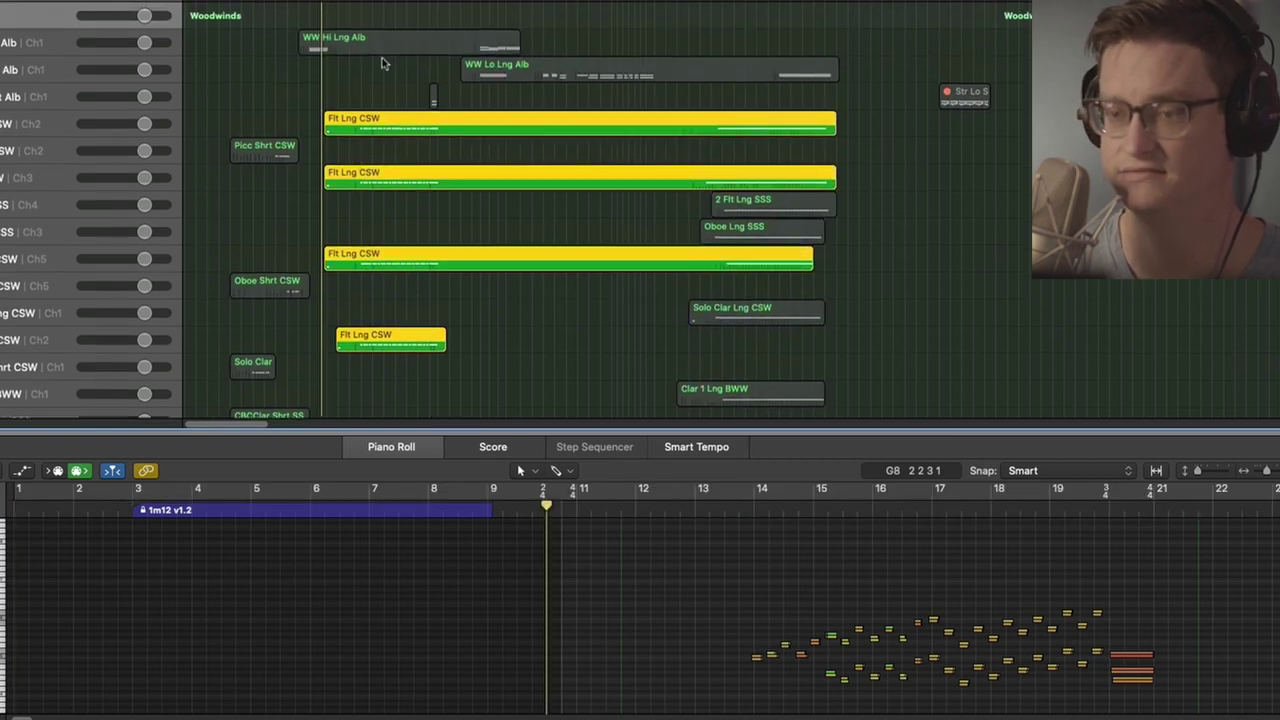
scroll(381, 63, down, 5)
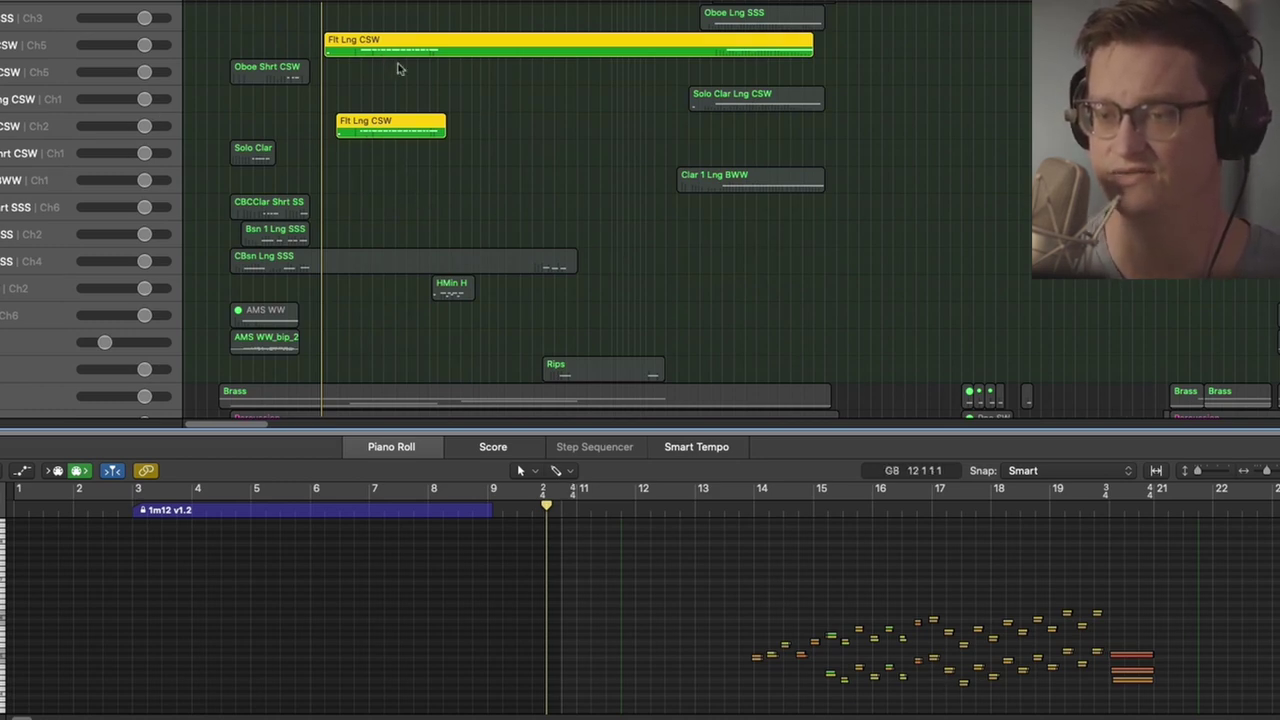
scroll(421, 194, up, 5)
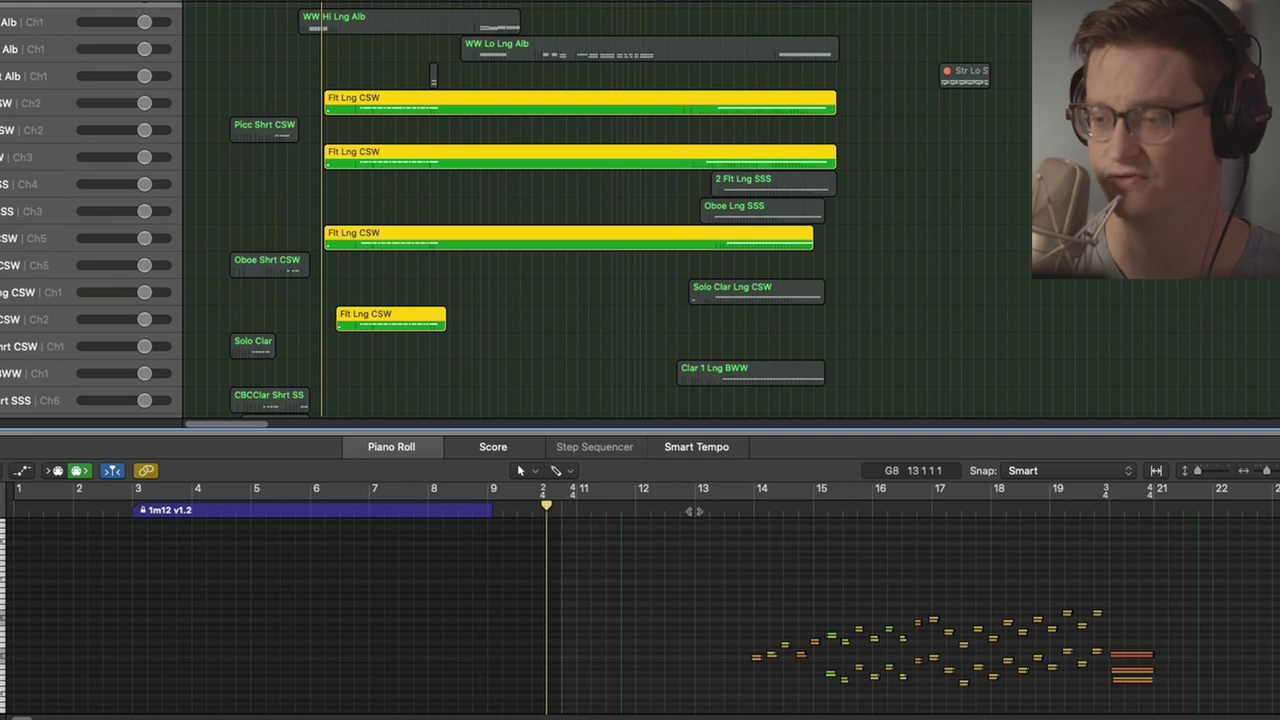
click(693, 510)
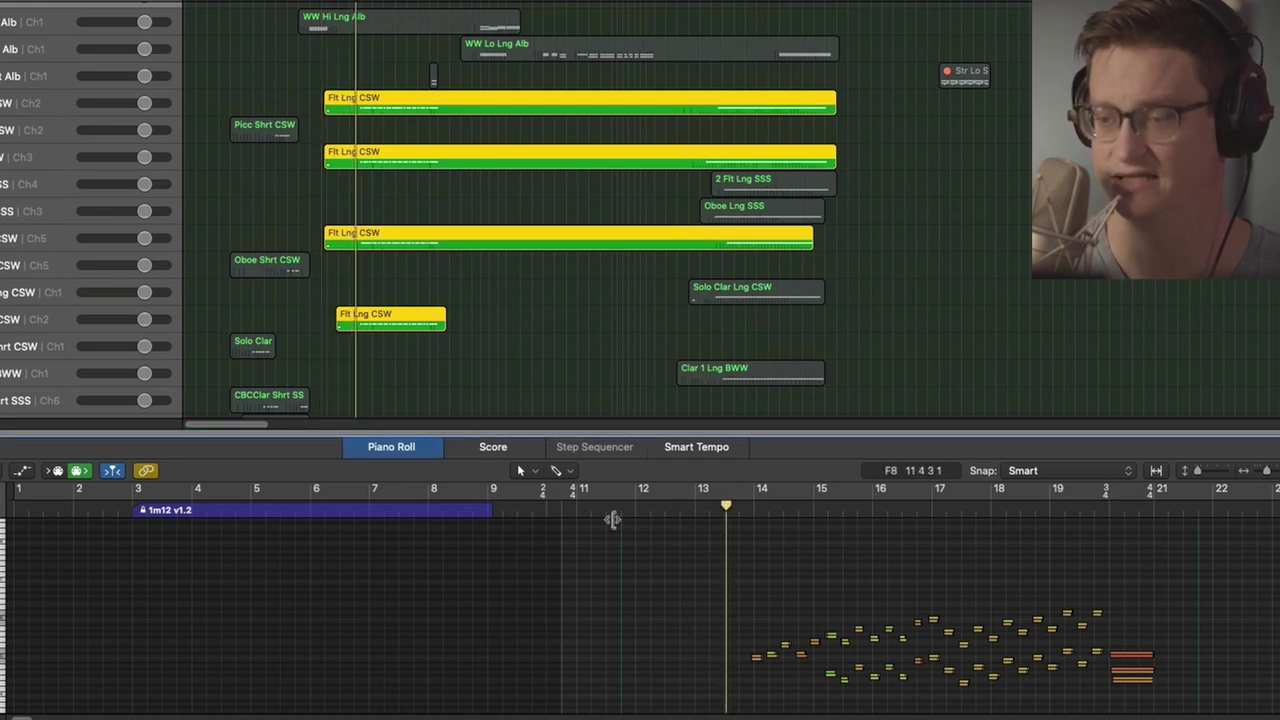
click(546, 510)
key(space)
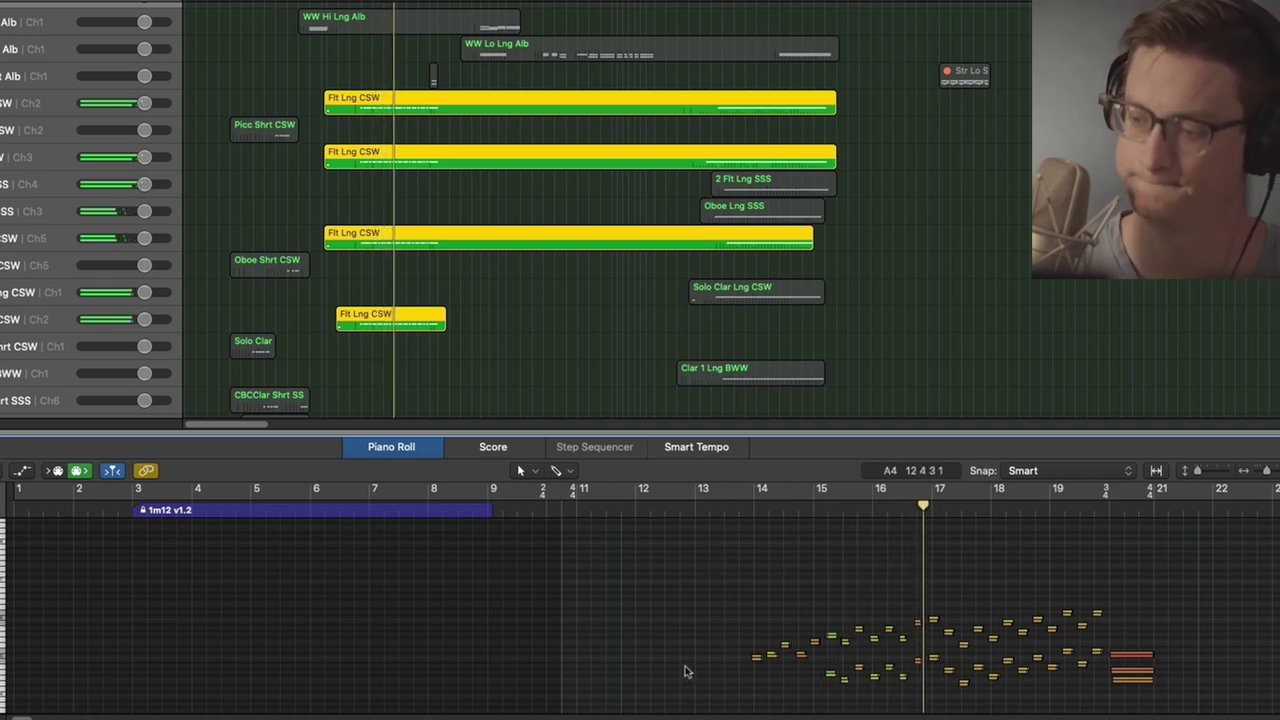
scroll(685, 671, right, 5)
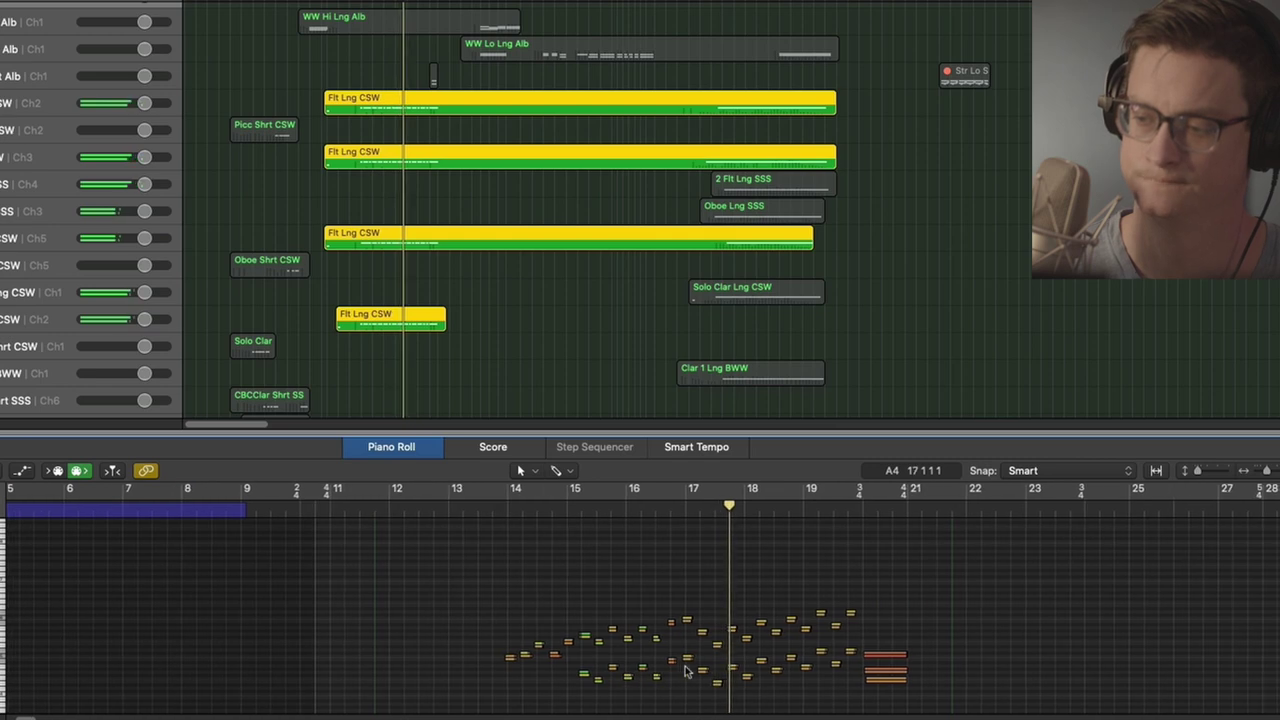
scroll(685, 671, right, 3)
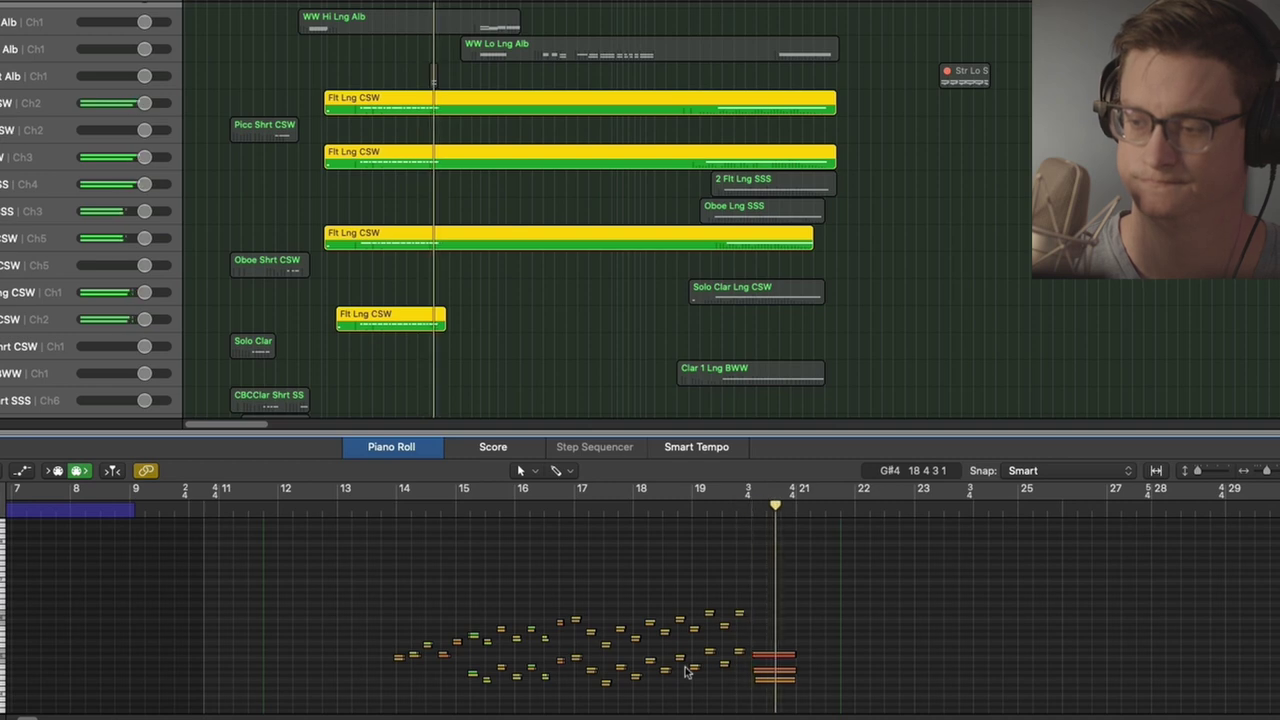
key(space)
key(ctrl+s)
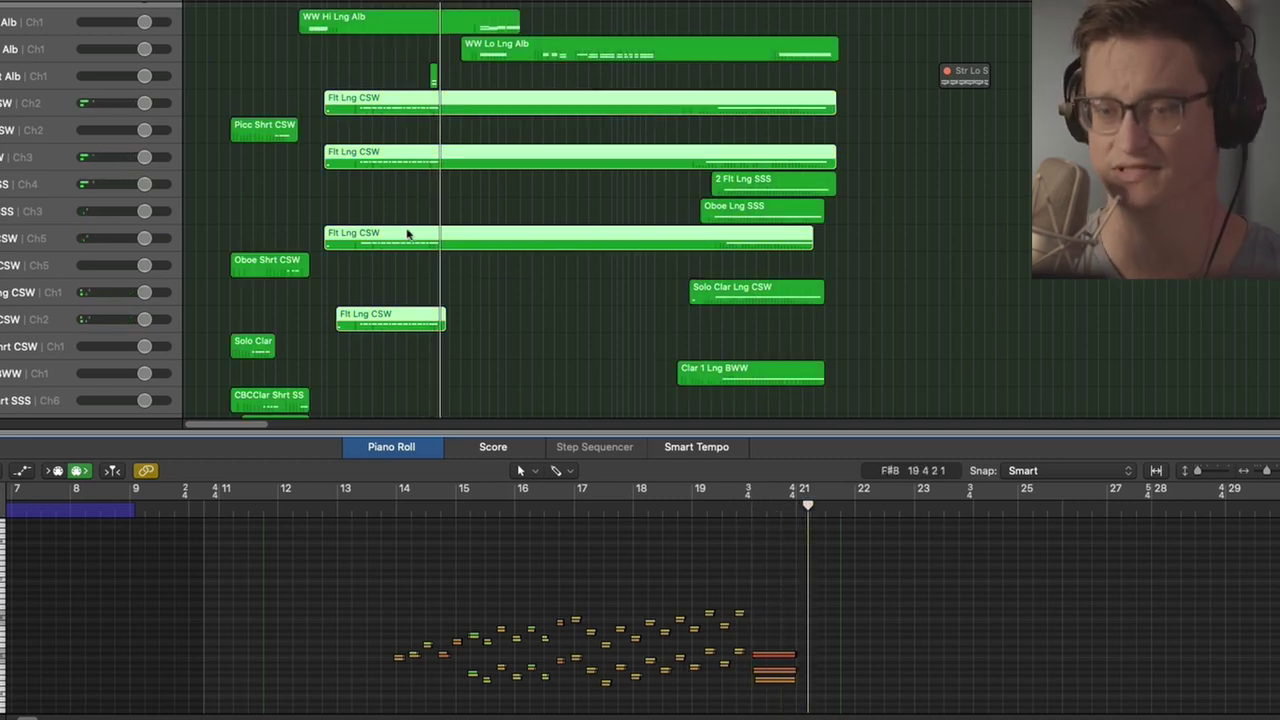
Select the WW Hi Lng Alb and WW Lo Lng Alb regions and look over the remaining woodwind tracks and stacks below.
scroll(404, 230, up, 1)
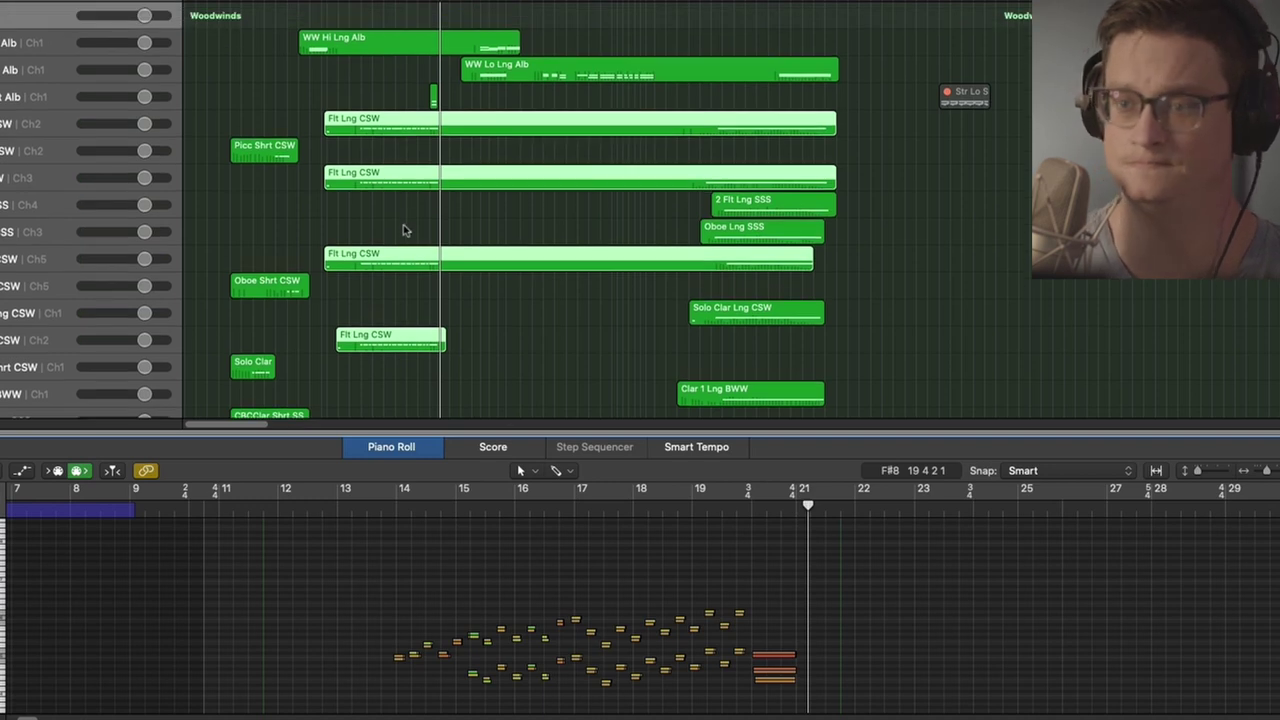
drag(243, 42, 528, 95)
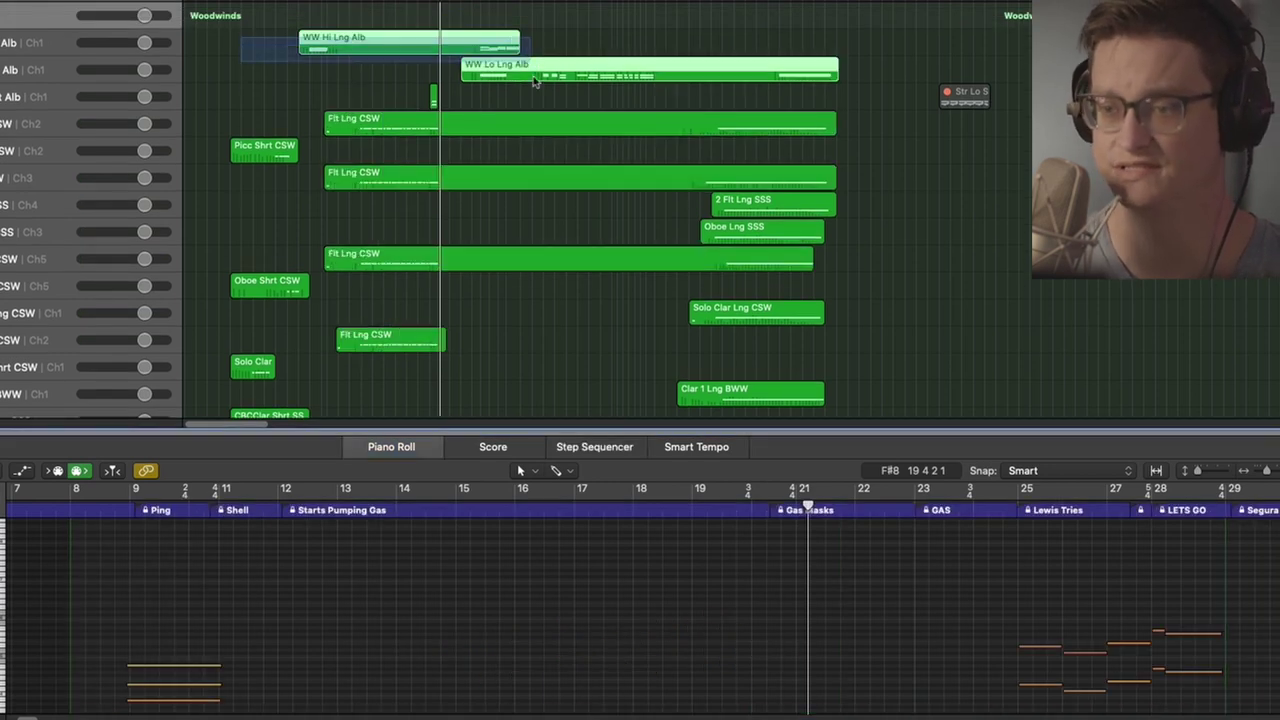
drag(273, 39, 592, 82)
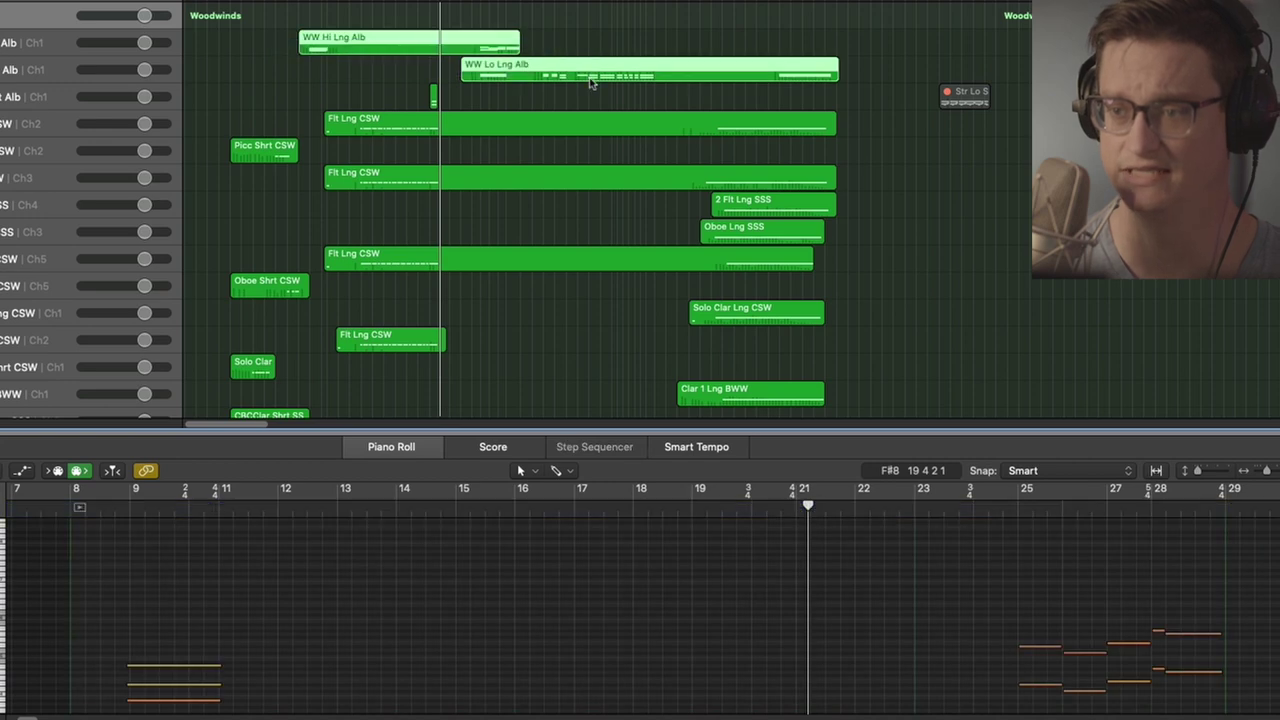
scroll(346, 190, down, 5)
scroll(330, 240, down, 1)
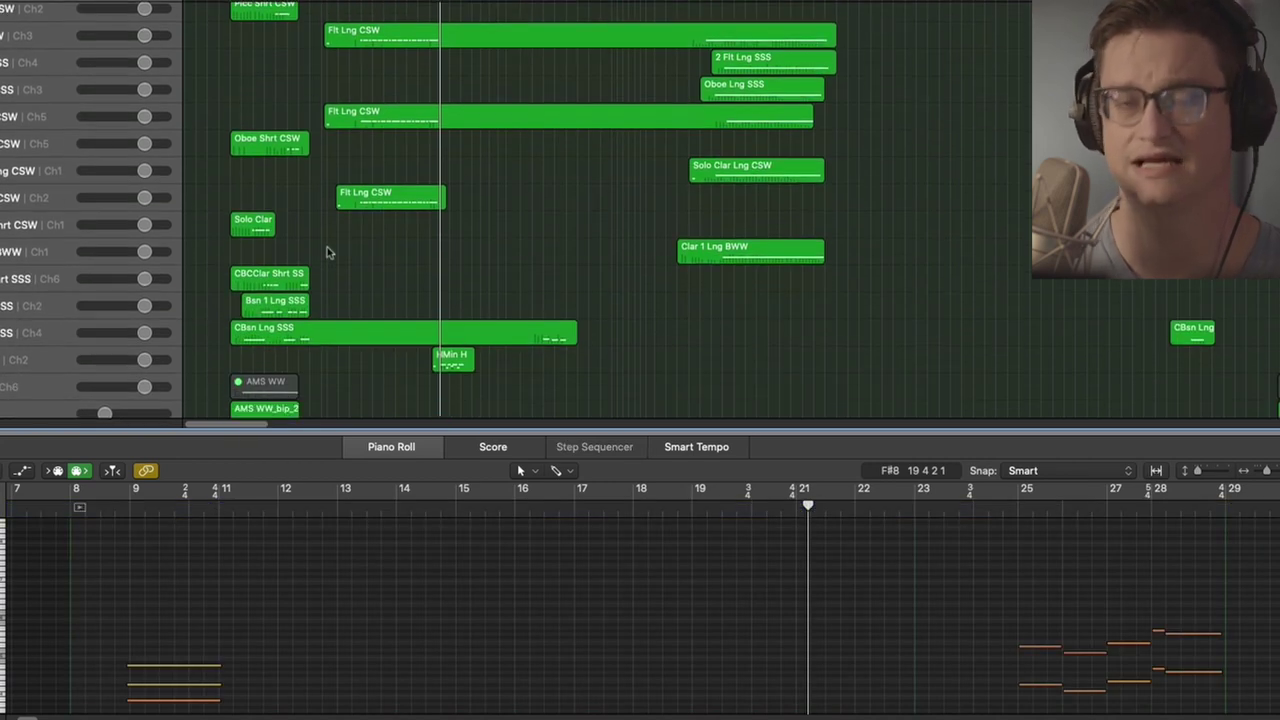
scroll(330, 252, down, 10)
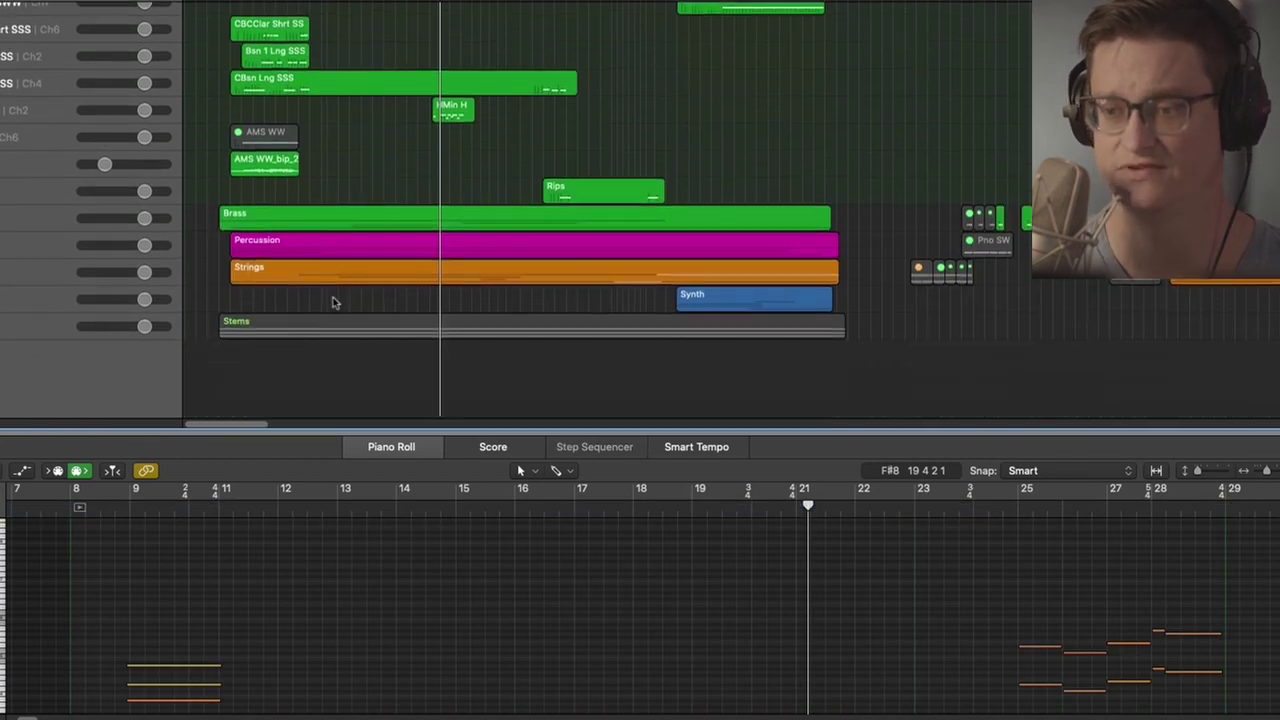
scroll(335, 302, up, 15)
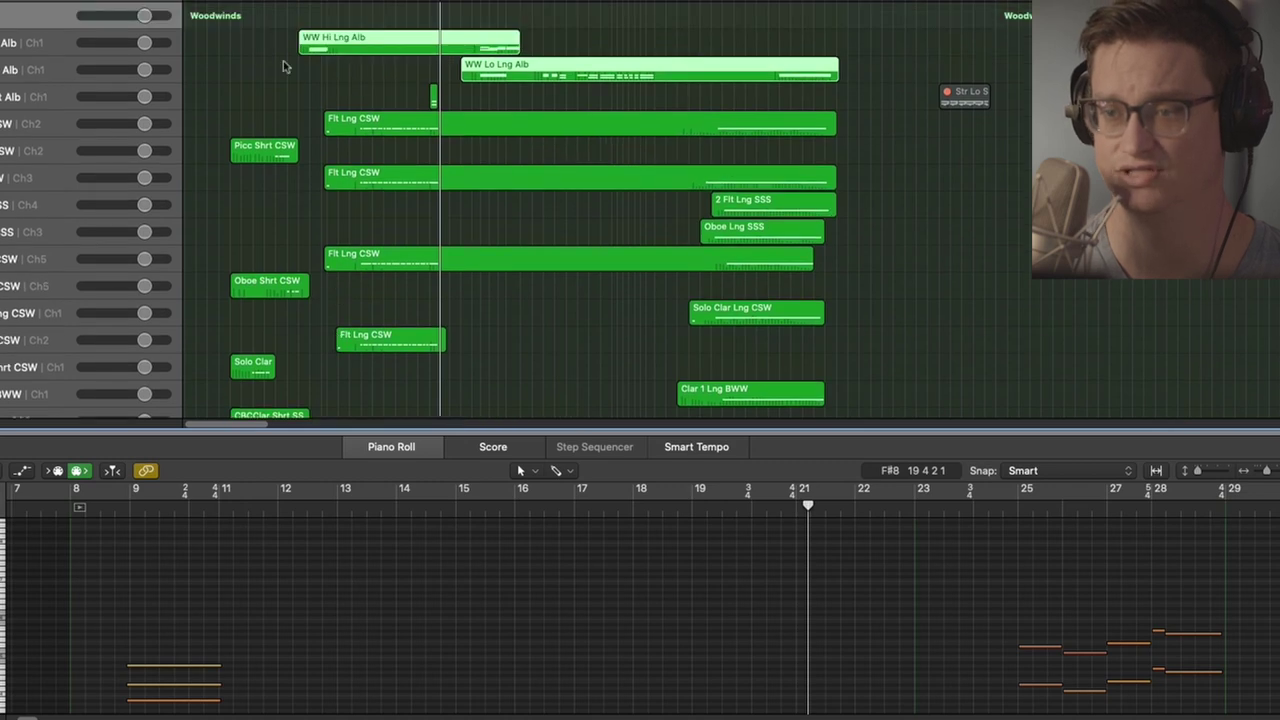
Show only the WW Hi Lng Alb region's notes in the Piano Roll and cue the playhead just before bar 9.
click(310, 42)
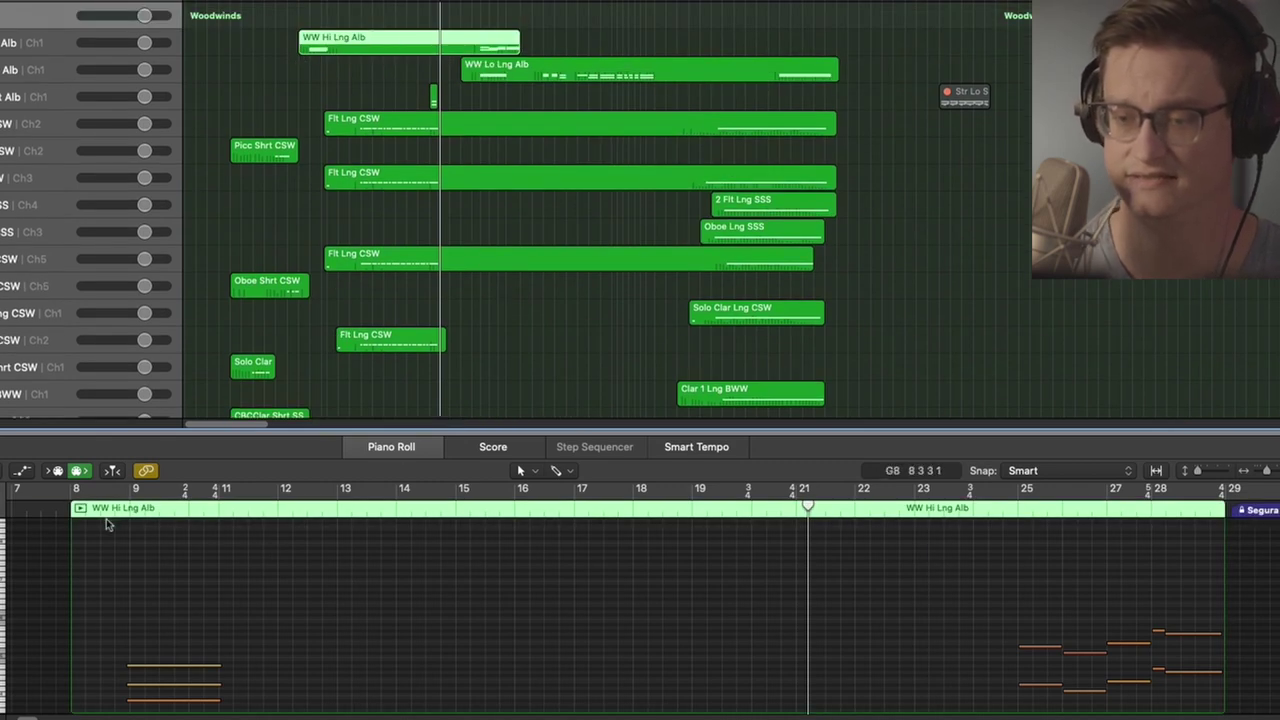
click(116, 510)
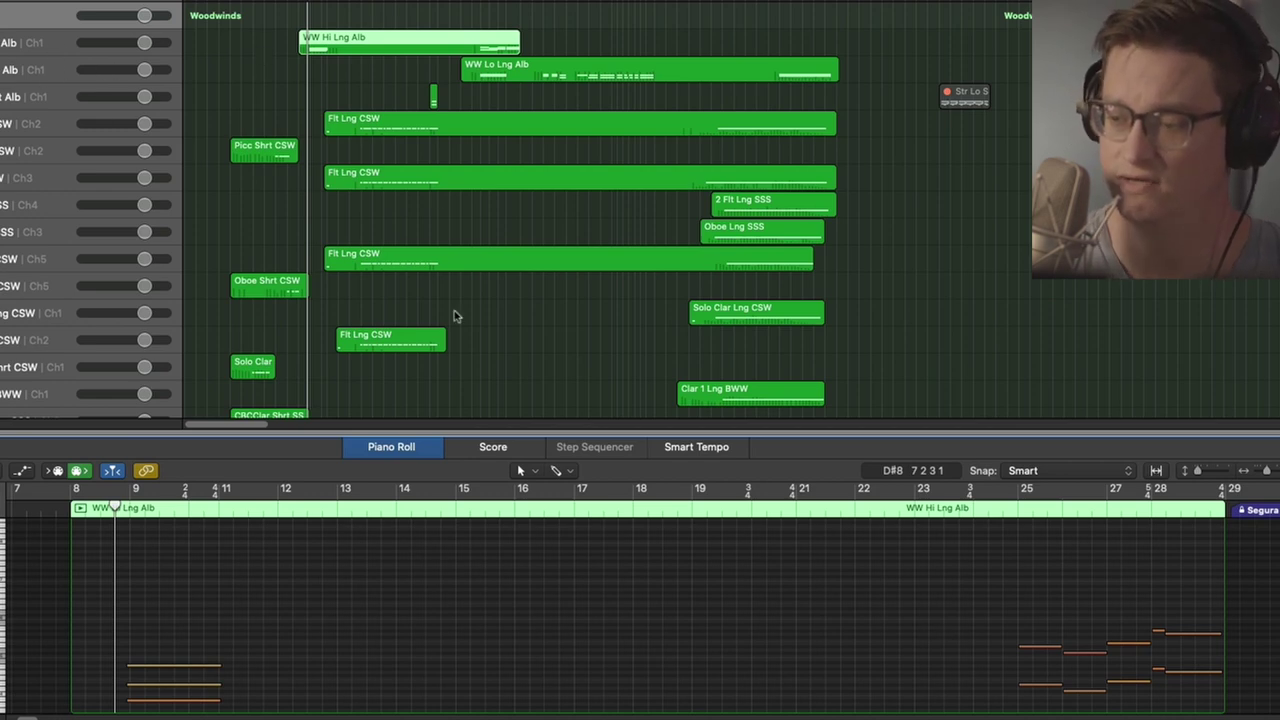
Add WW Lo Lng Alb to the region selection and play the passage starting just before bar 25.
shift+click(566, 77)
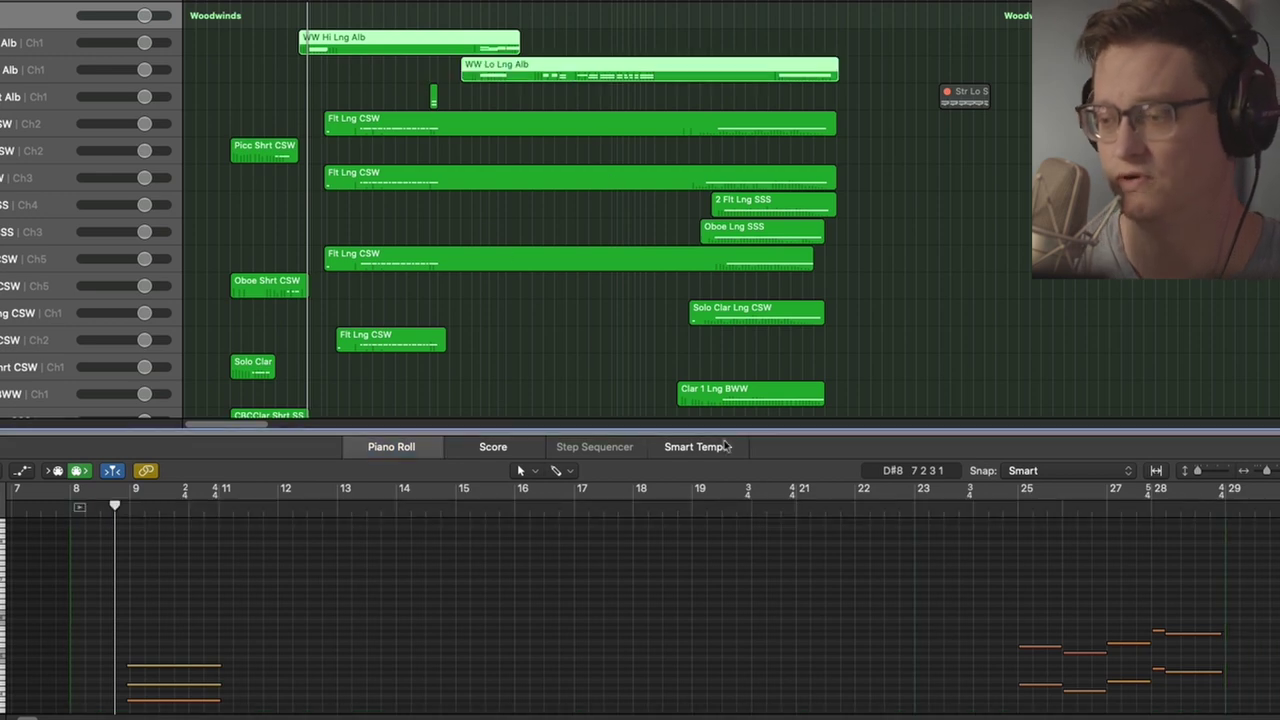
scroll(861, 546, down, 5)
scroll(868, 551, up, 3)
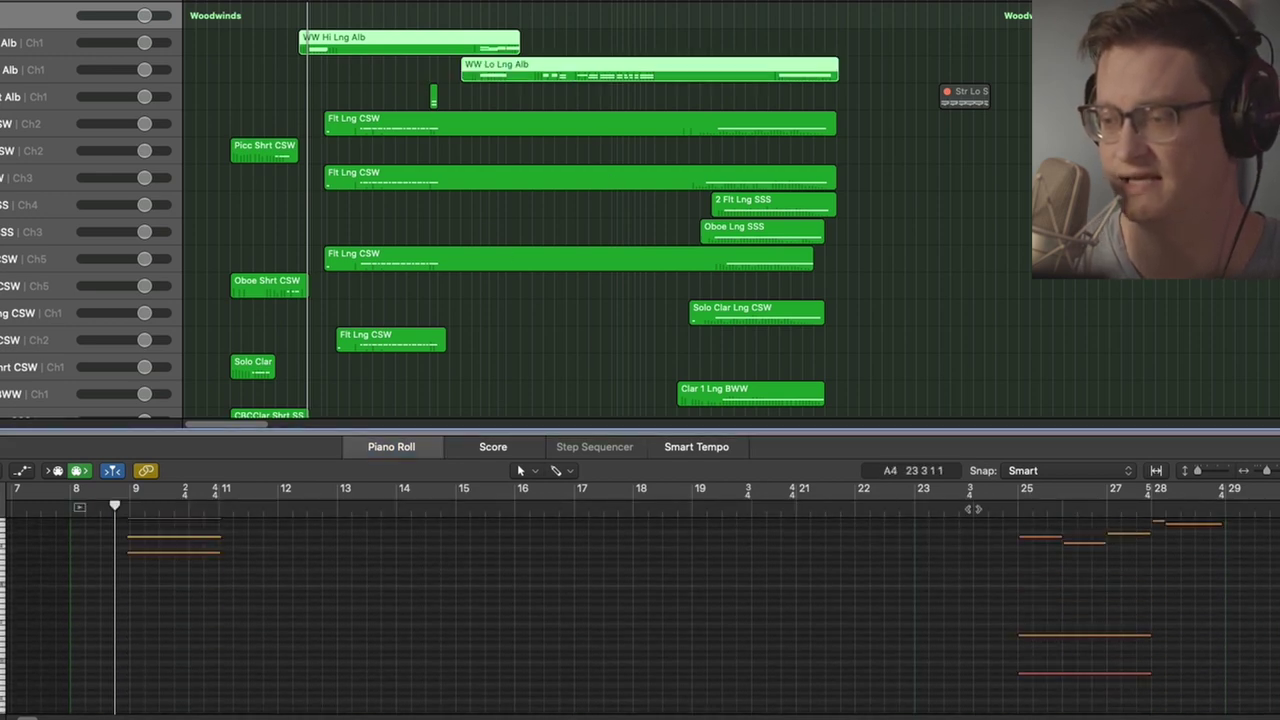
click(971, 509)
scroll(971, 582, up, 4)
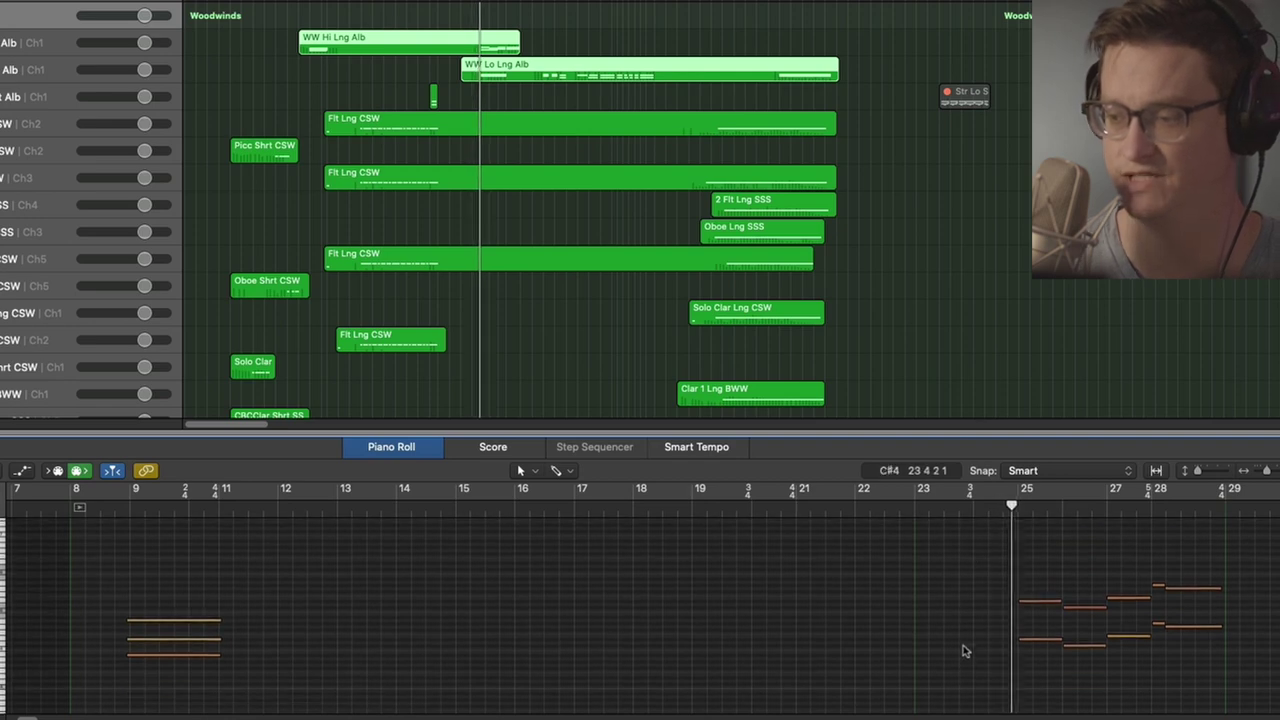
scroll(975, 600, down, 2)
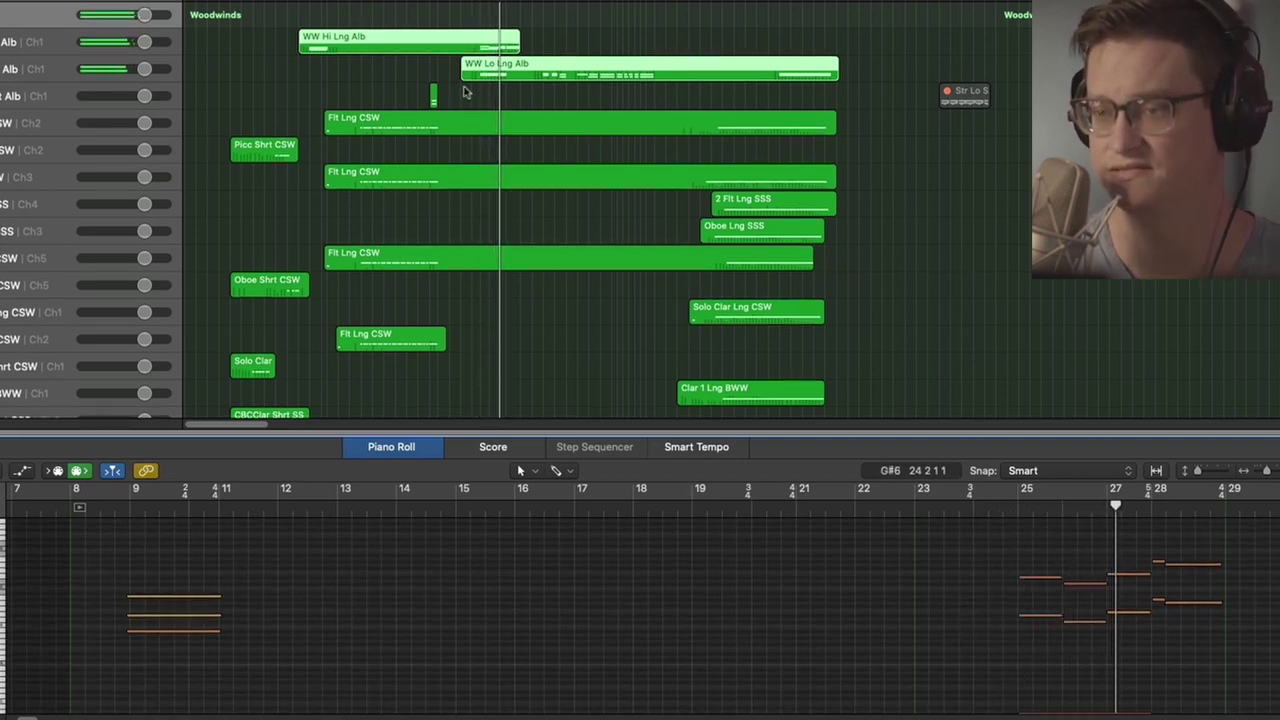
scroll(473, 163, down, 6)
scroll(474, 162, up, 6)
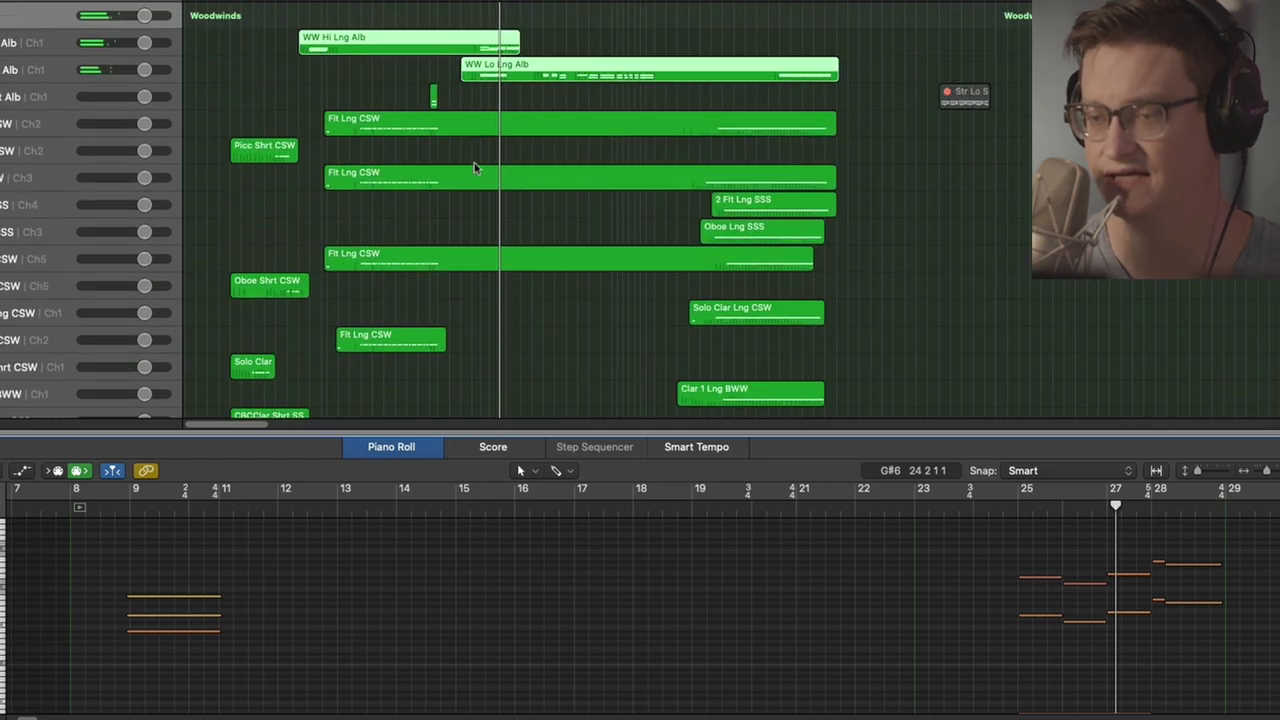
Solo the WW Hi Lng Alb and WW Lo Lng Alb regions, replay them from just before bar 25, and turn soloing off.
click(571, 65)
key(ctrl+s)
click(990, 509)
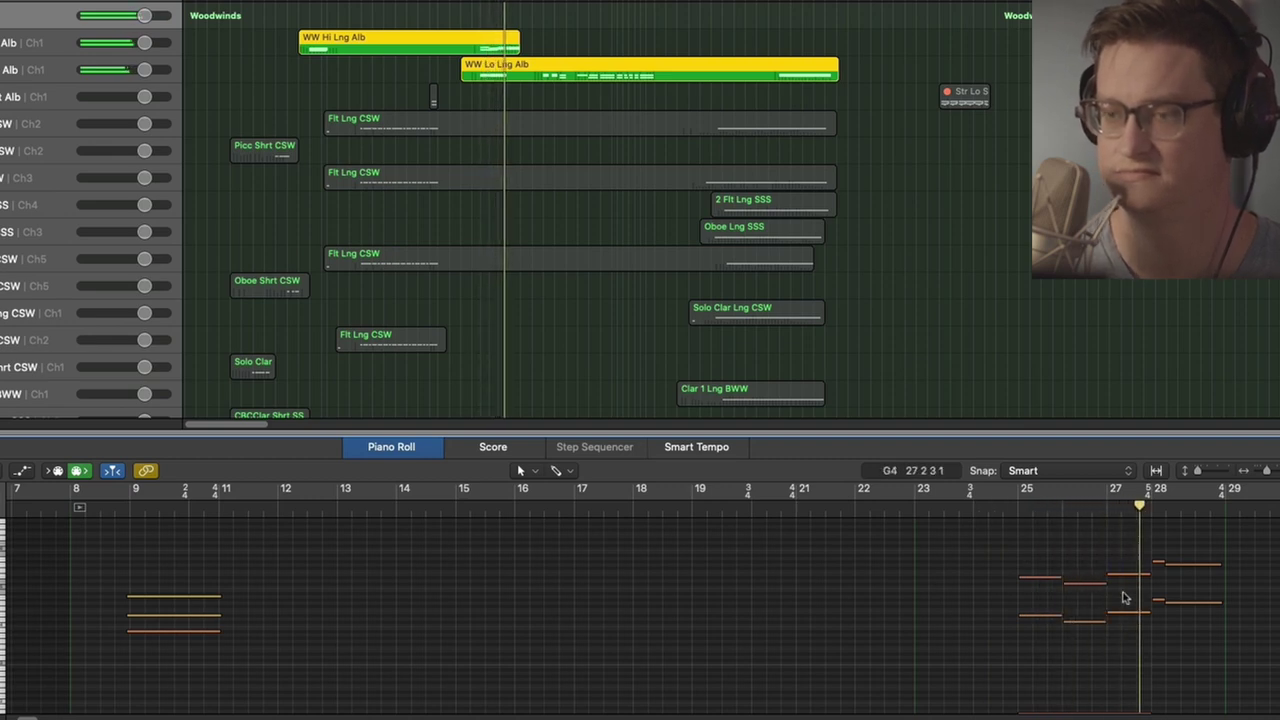
scroll(660, 271, down, 10)
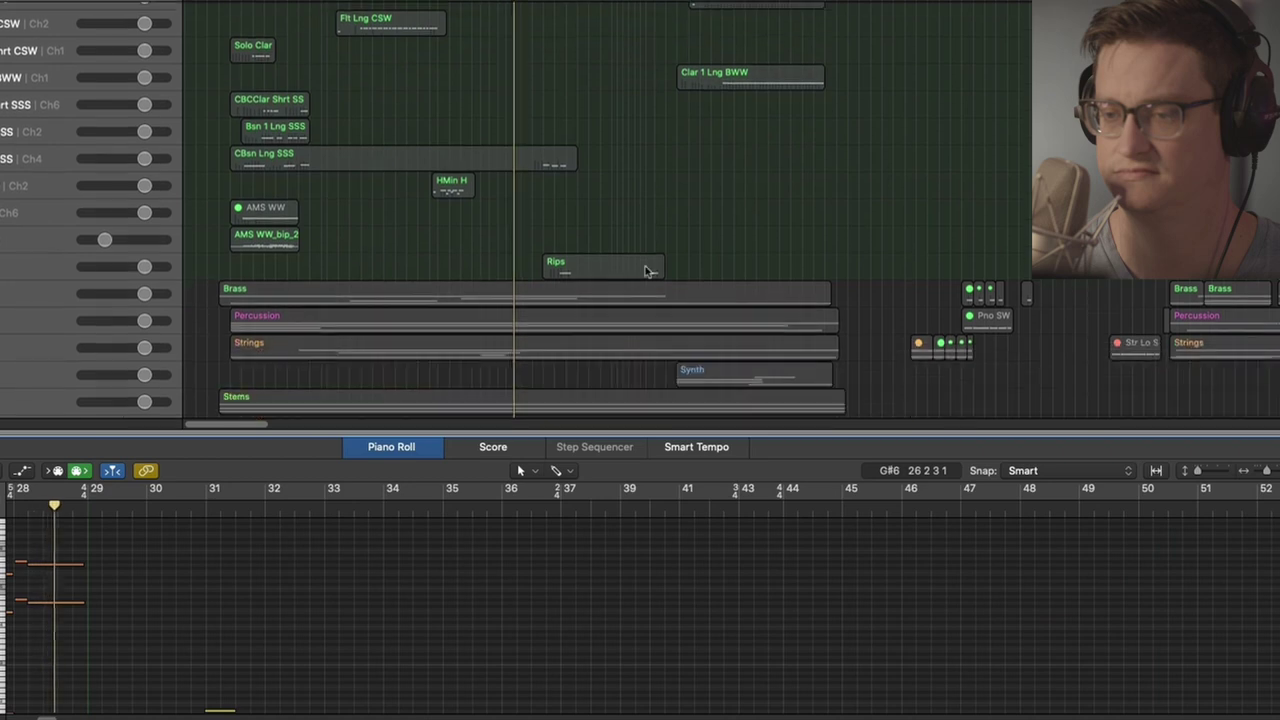
scroll(580, 237, up, 10)
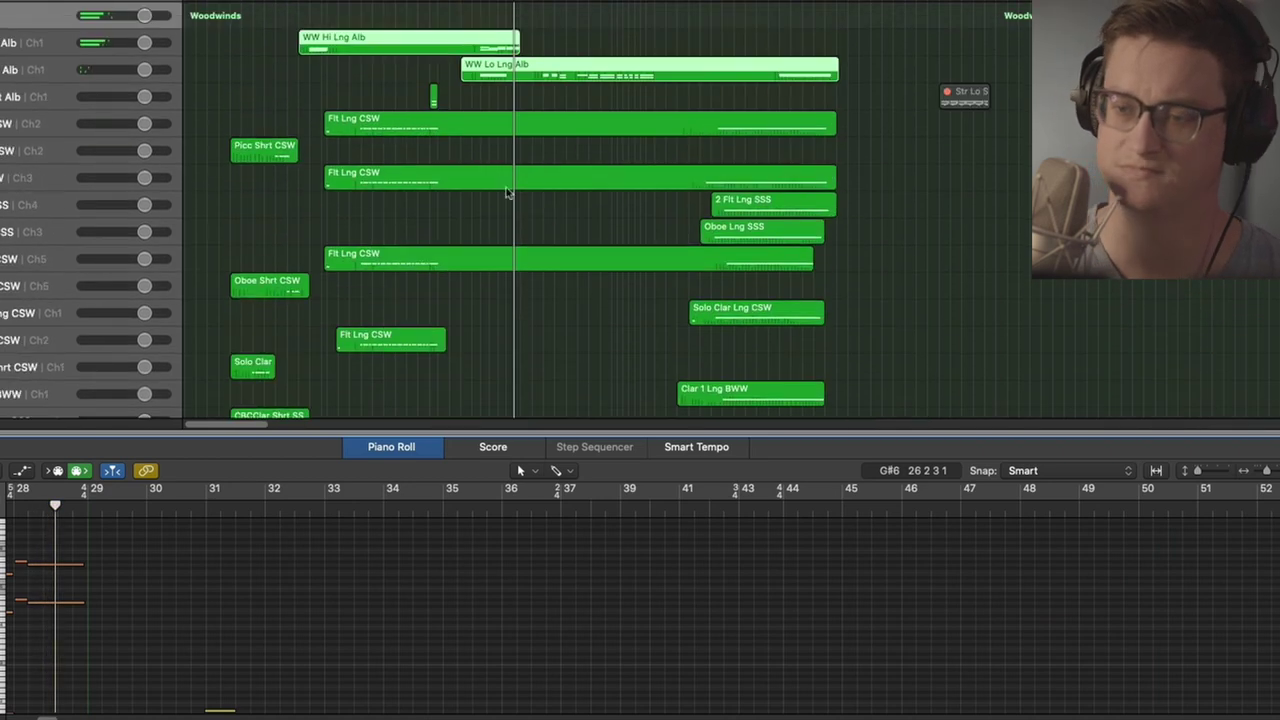
Look through the other woodwind tracks and advance the playhead to bar 31.
scroll(386, 230, down, 12)
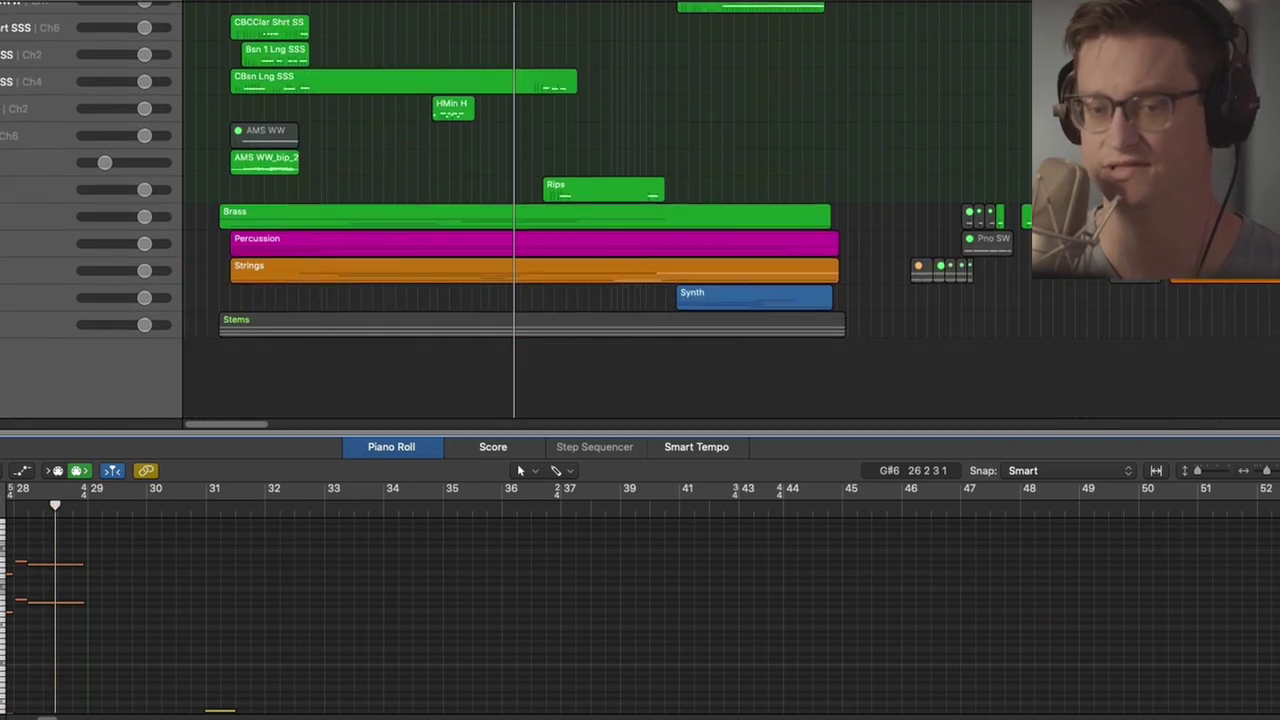
scroll(119, 207, up, 12)
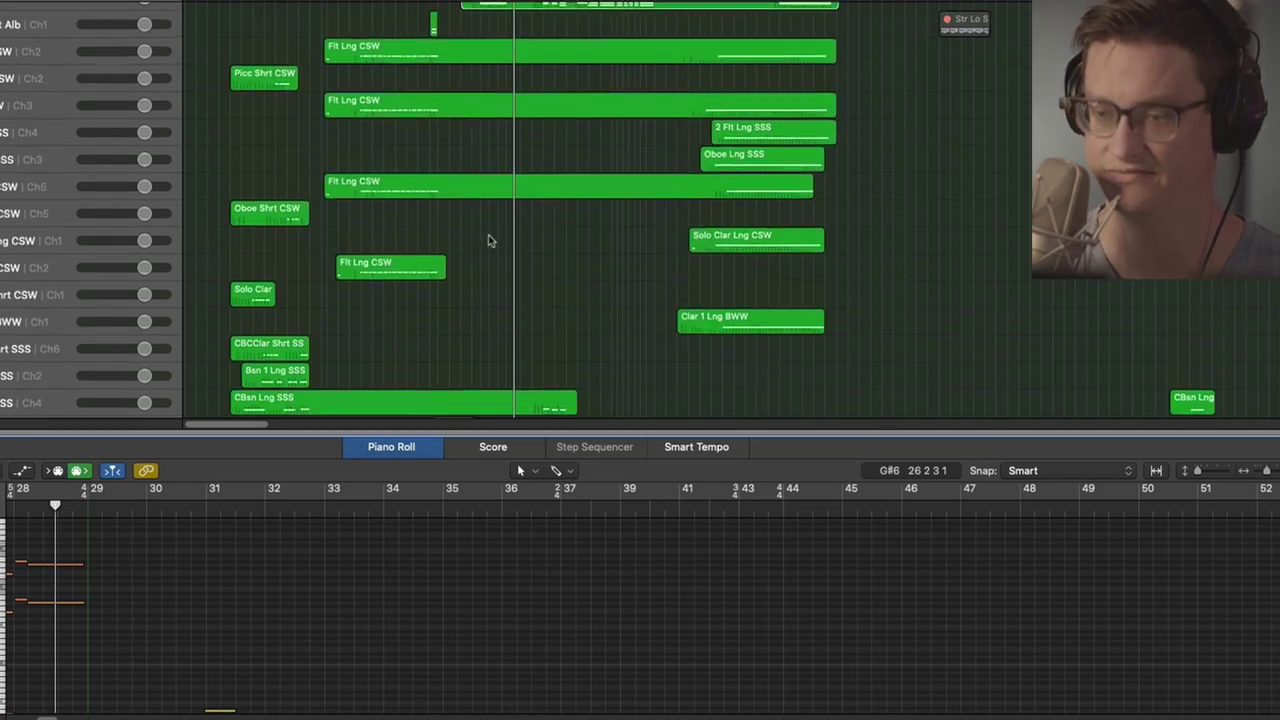
scroll(491, 237, up, 3)
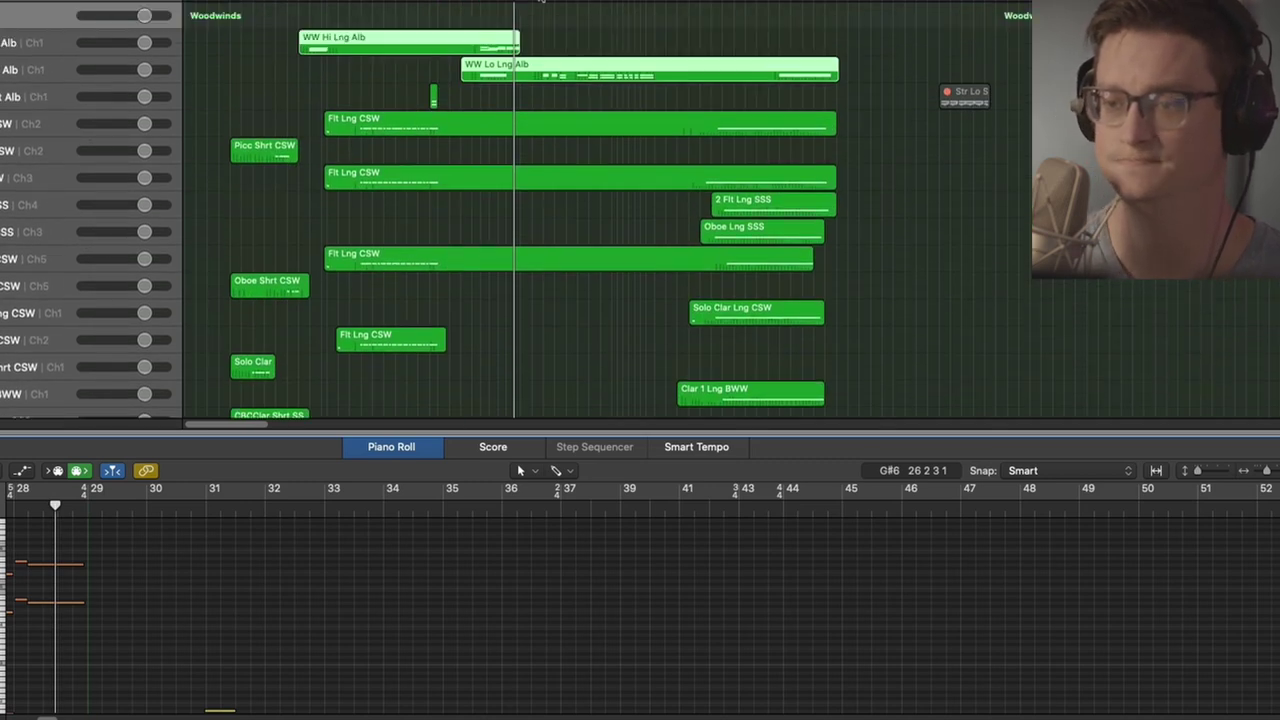
key(period)
key(period)
key(period)
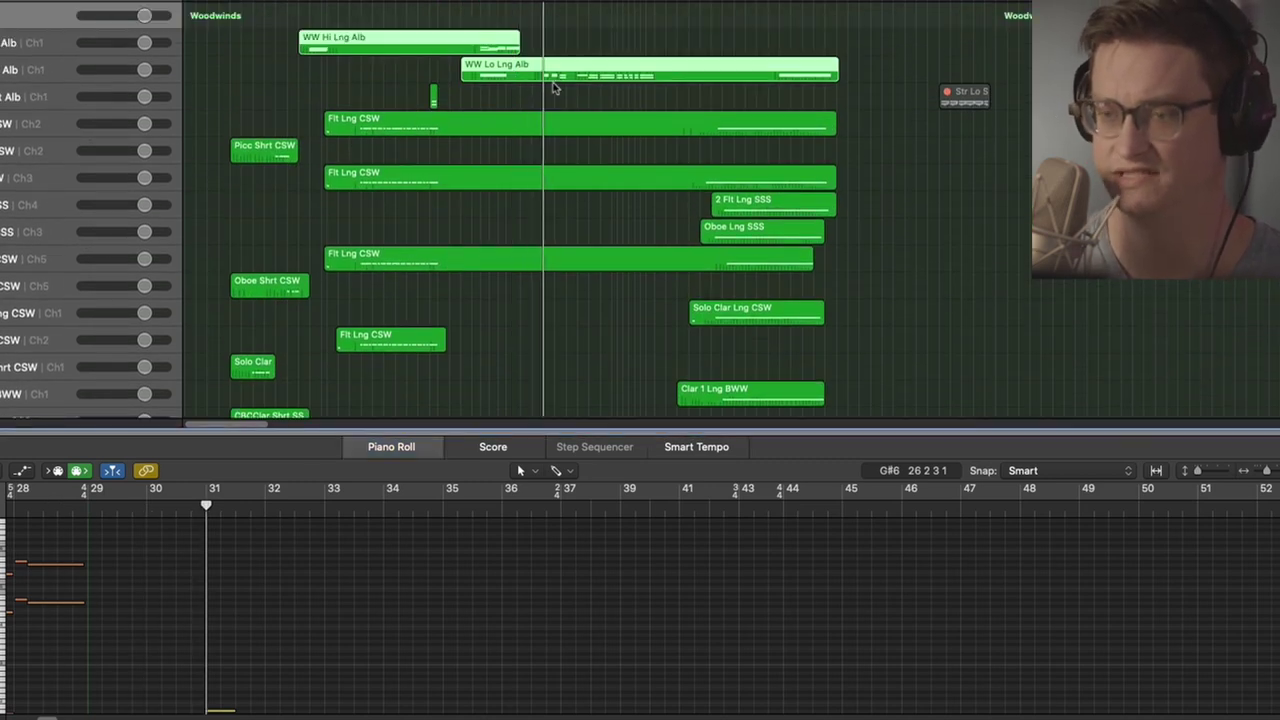
Show only the WW Lo Lng Alb region's notes in the Piano Roll and move the playhead to bar 35.
click(551, 77)
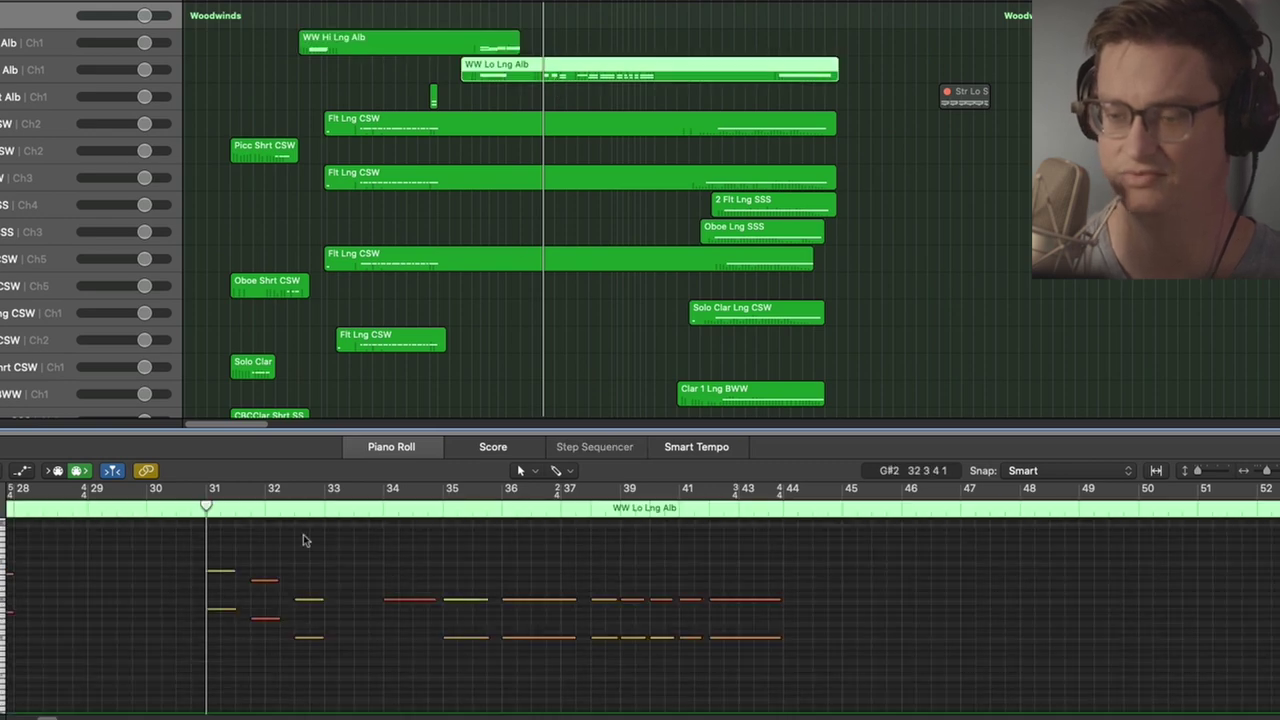
drag(206, 508, 476, 524)
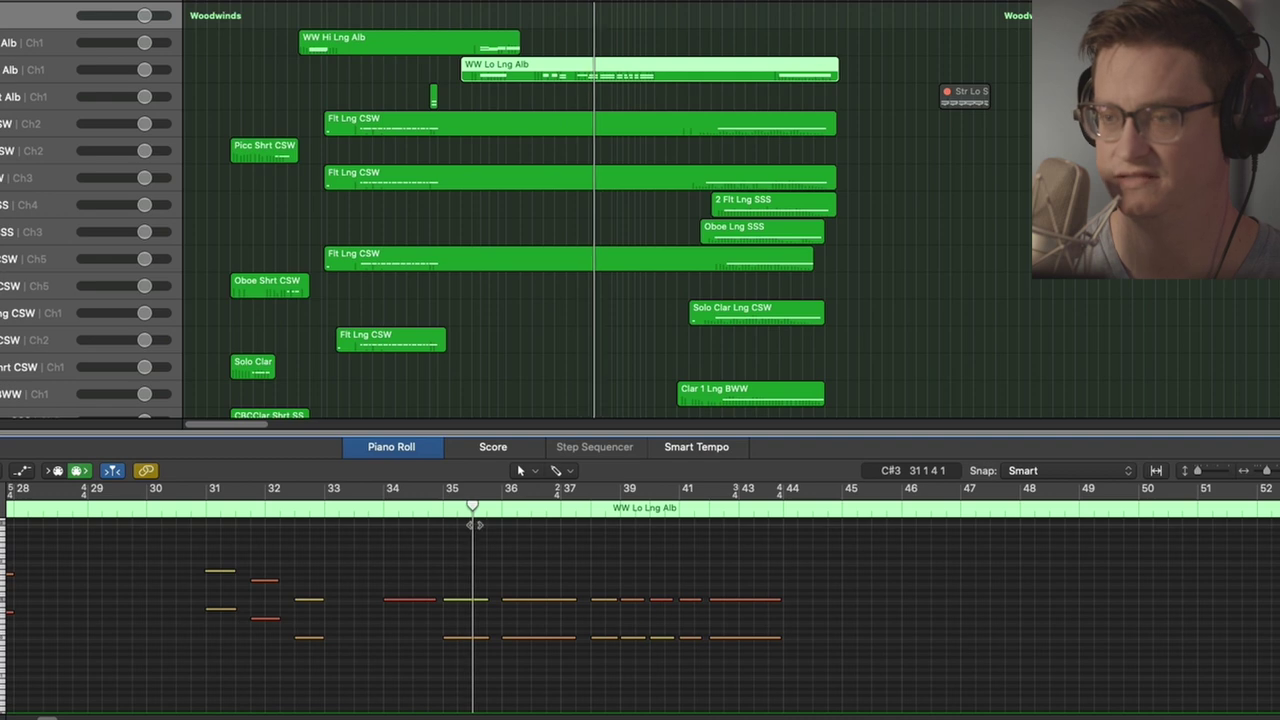
Expand the Brass track stack beneath the woodwinds to reveal its individual instrument tracks.
scroll(603, 277, down, 10)
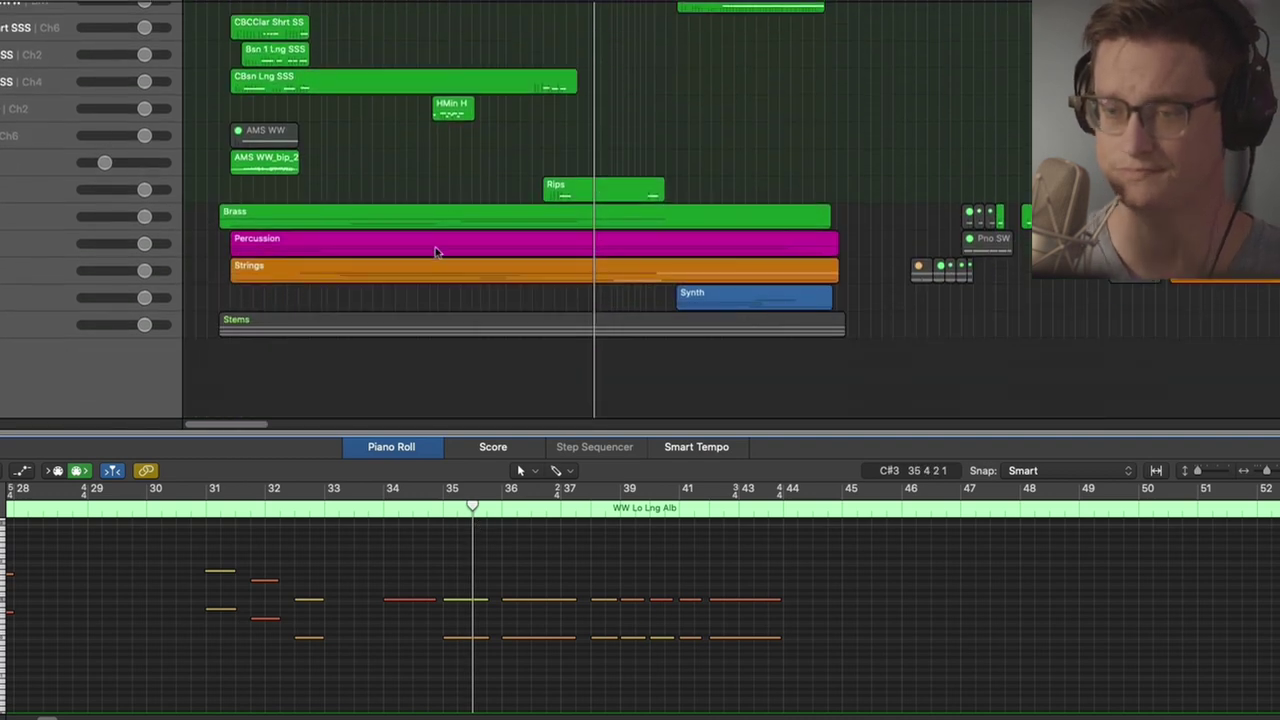
click(2, 217)
scroll(274, 240, down, 3)
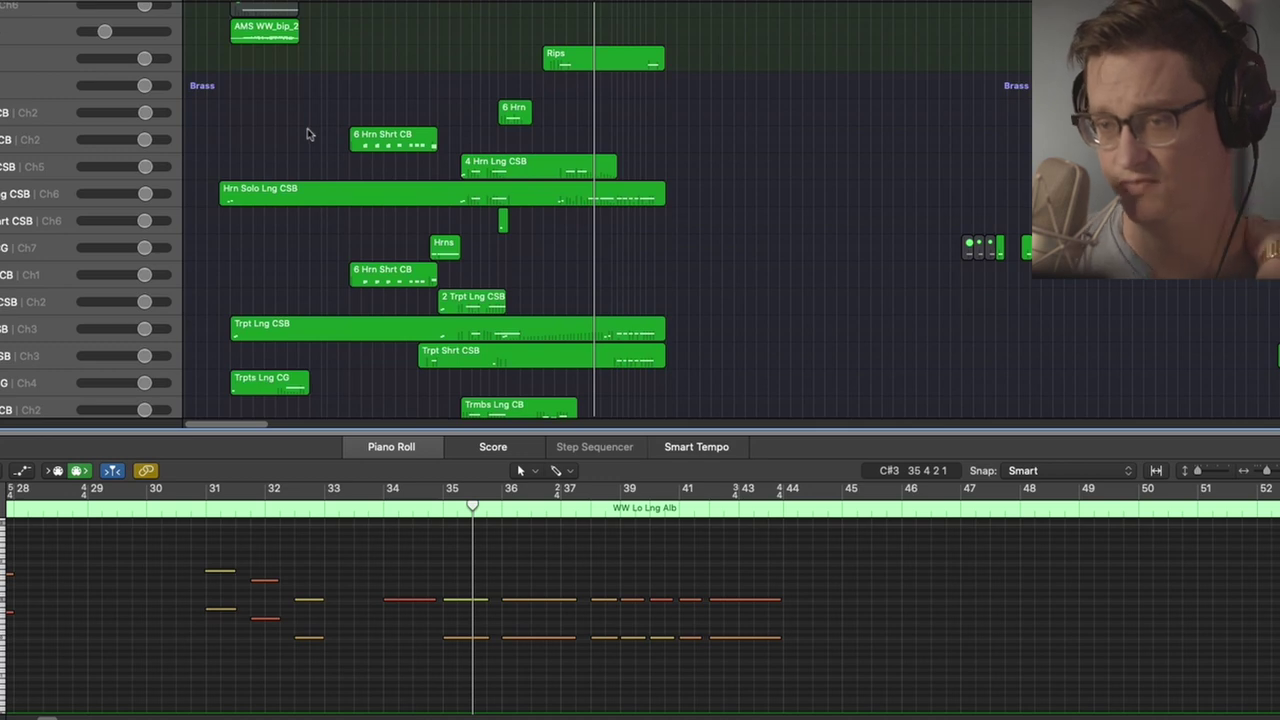
Look back over the woodwind tracks and select the WW Hi Lng Alb track to show its notes.
scroll(316, 112, up, 8)
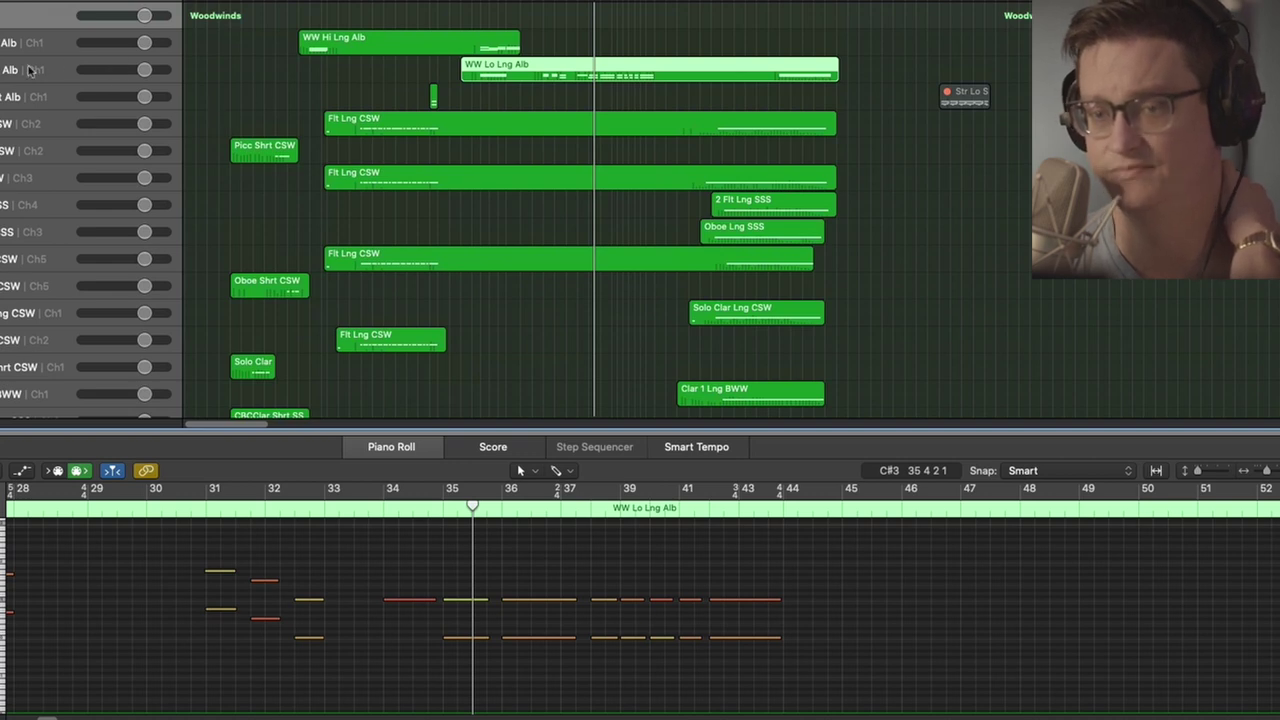
scroll(30, 70, down, 3)
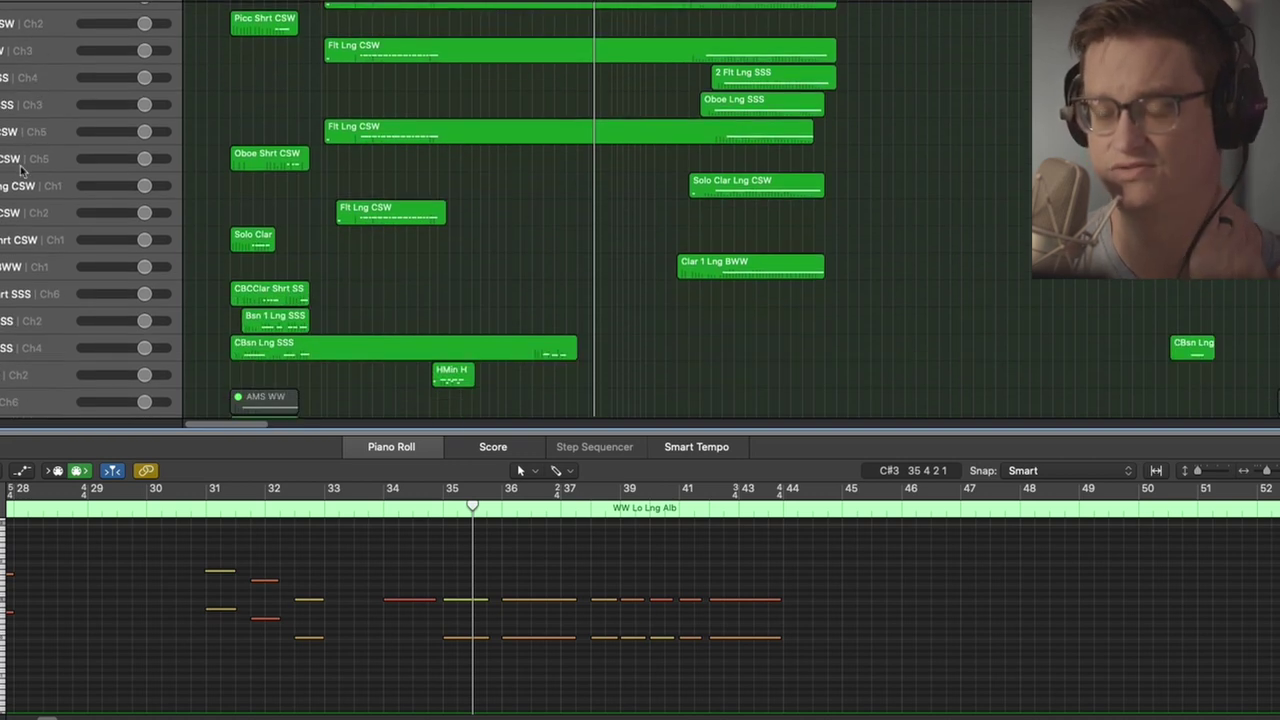
scroll(20, 173, up, 3)
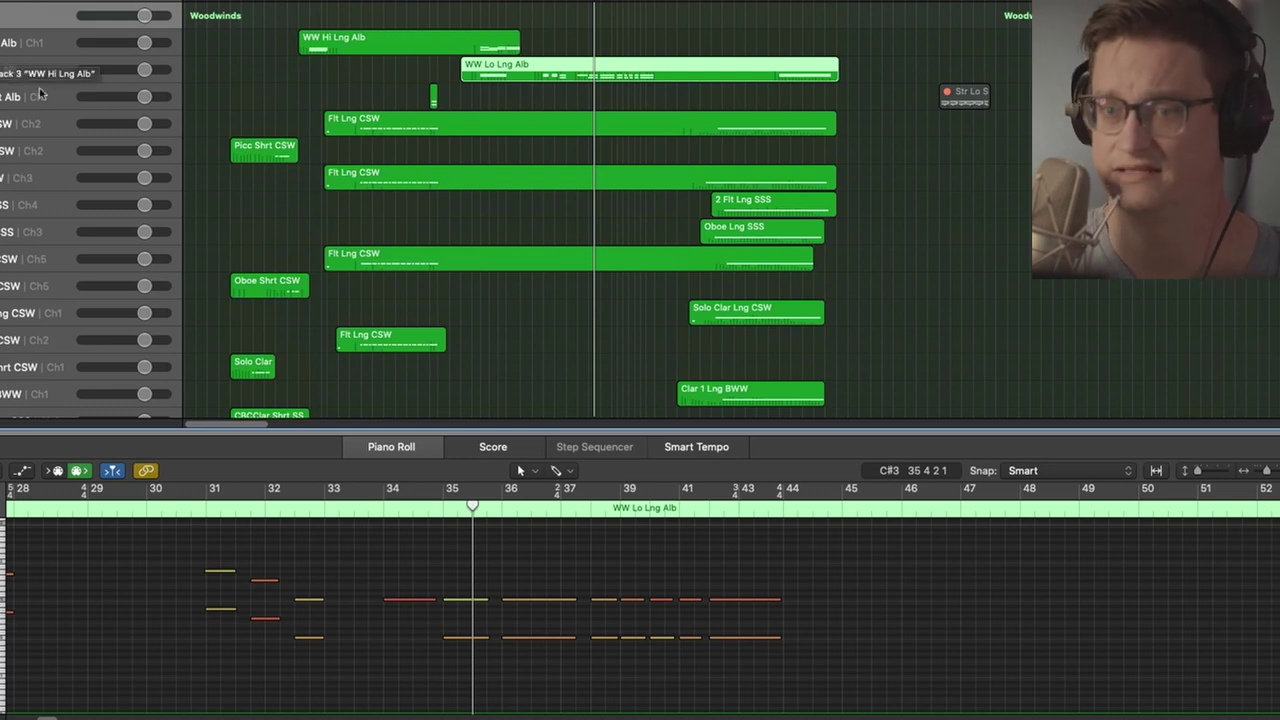
click(34, 48)
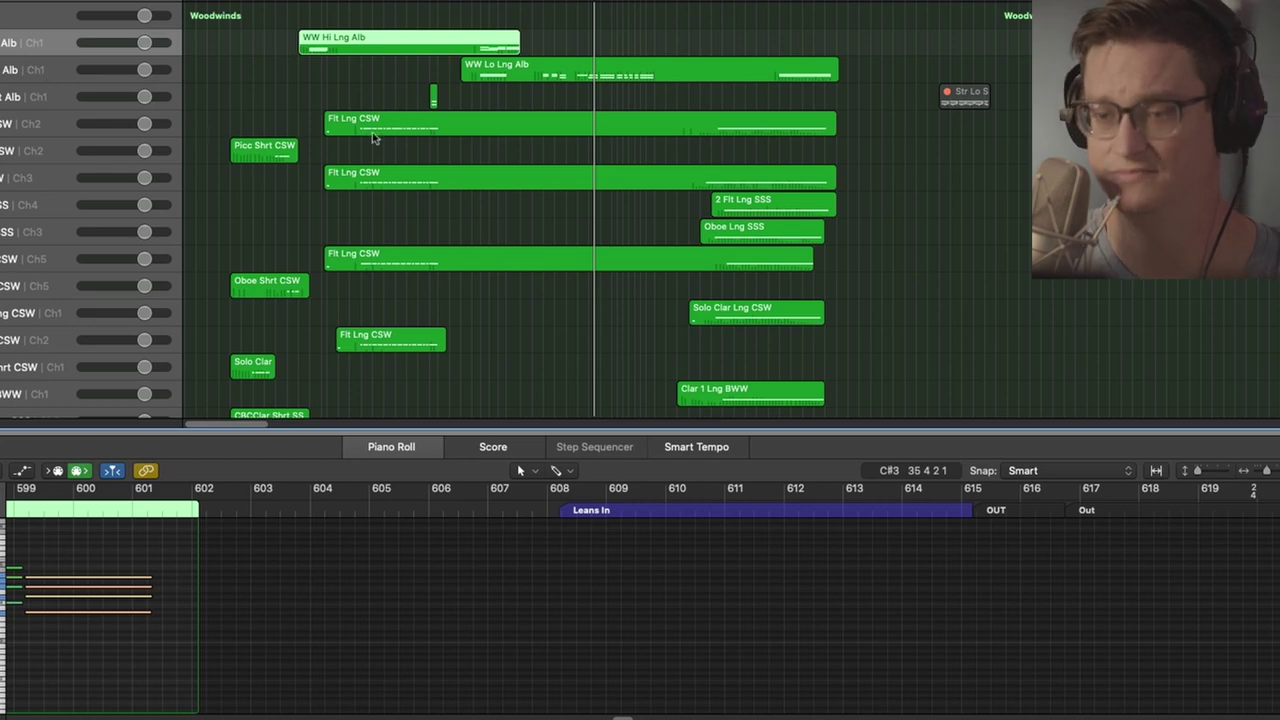
Inspect the Piano Roll notes of the CBCClar Shrt SSS region and those of the Bsn 1 Lng SSS region.
scroll(320, 200, down, 4)
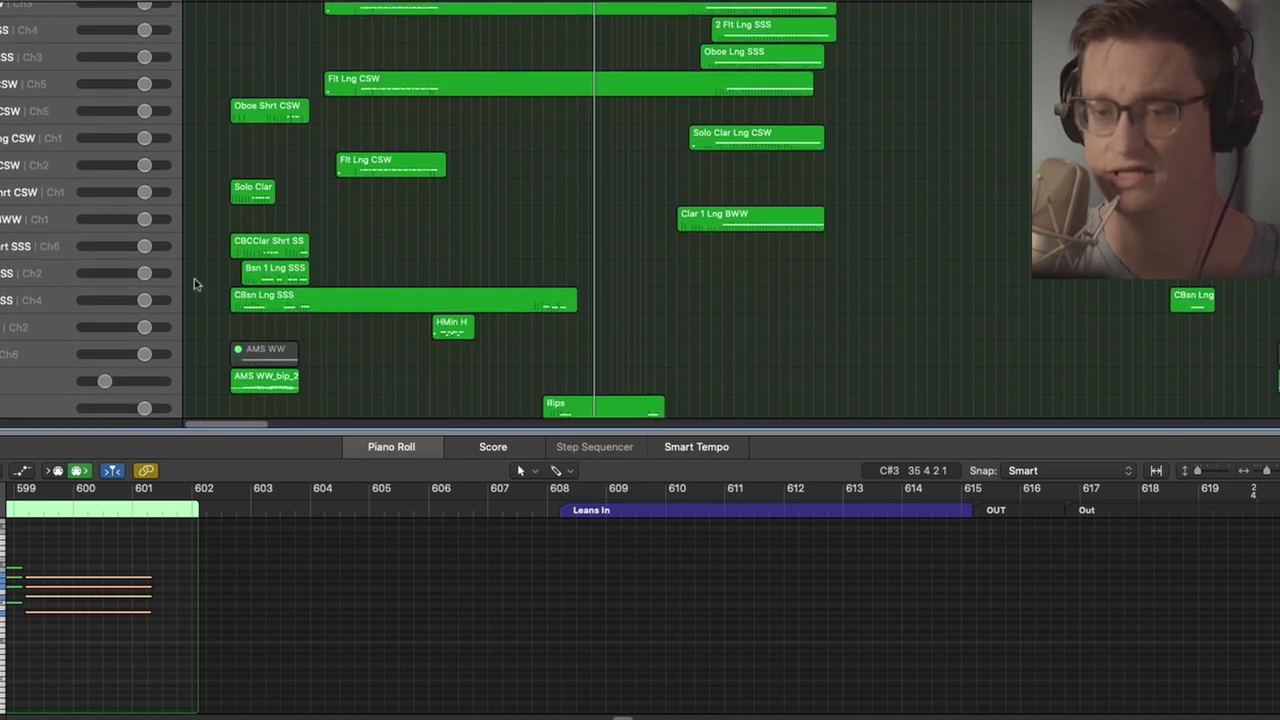
click(46, 246)
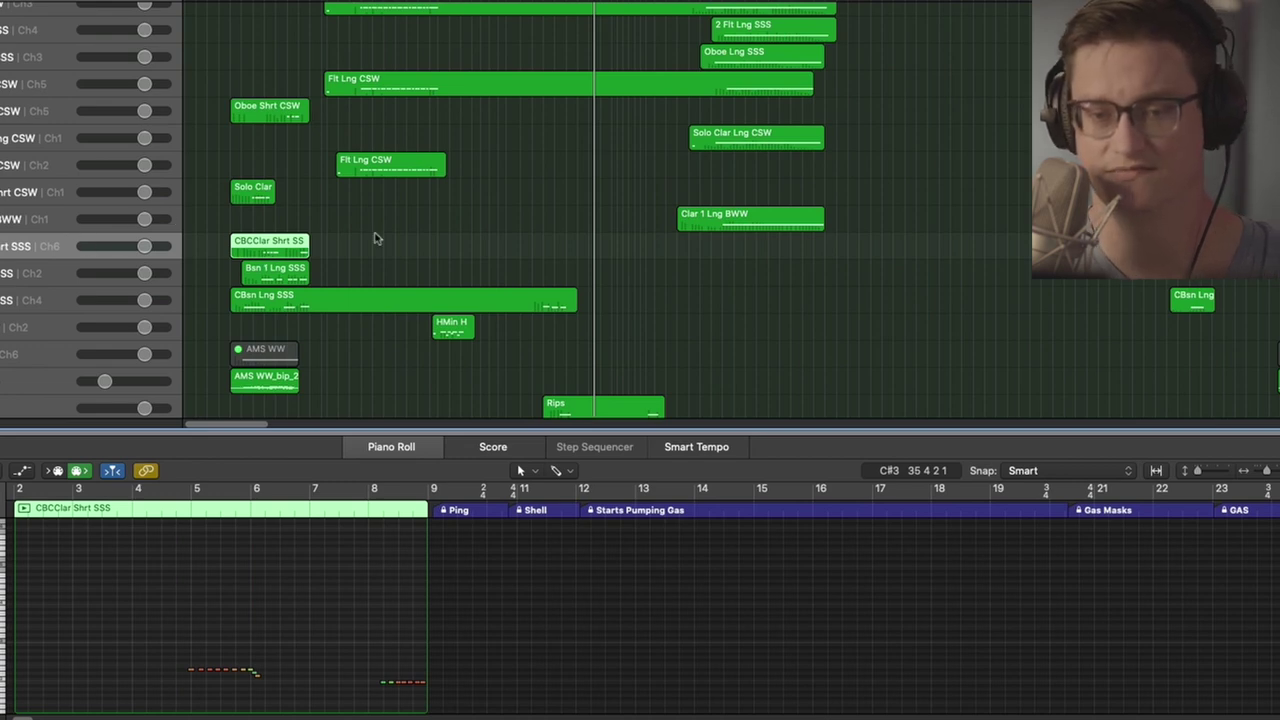
drag(222, 250, 234, 283)
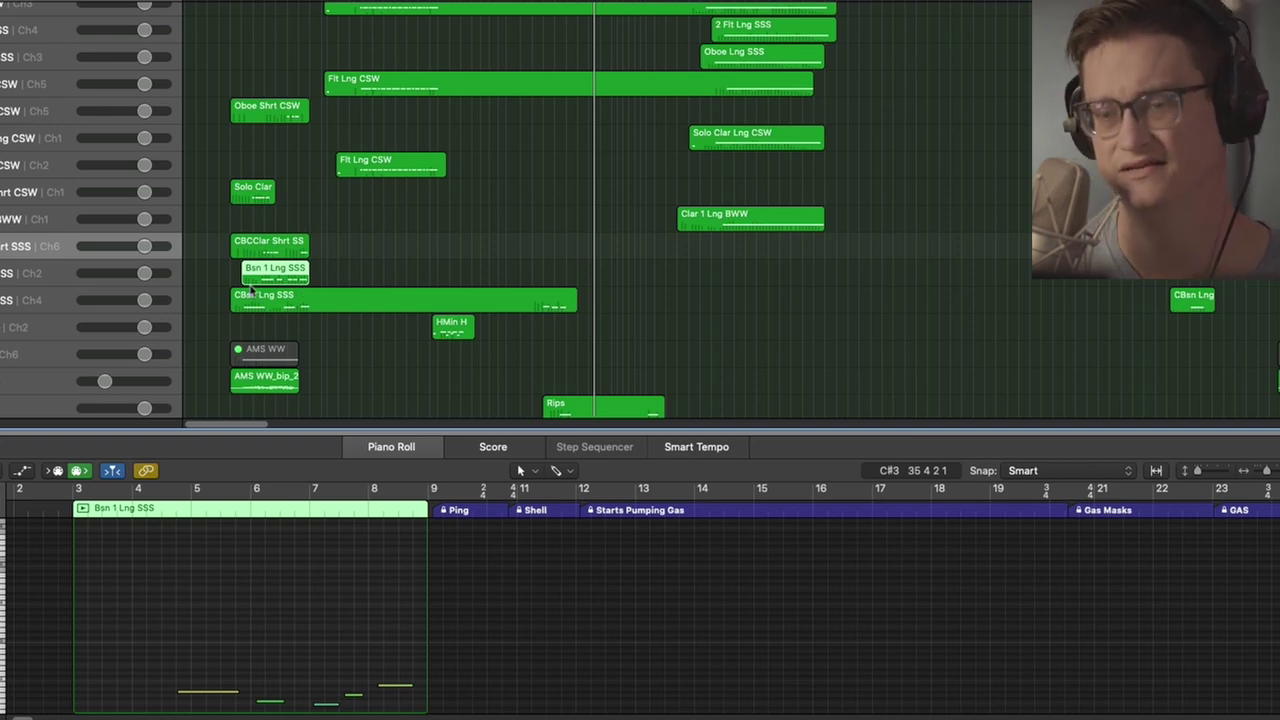
Point out the AMS WW_bip_2 audio region and the Rips region by selecting each one.
scroll(253, 290, down, 3)
click(266, 309)
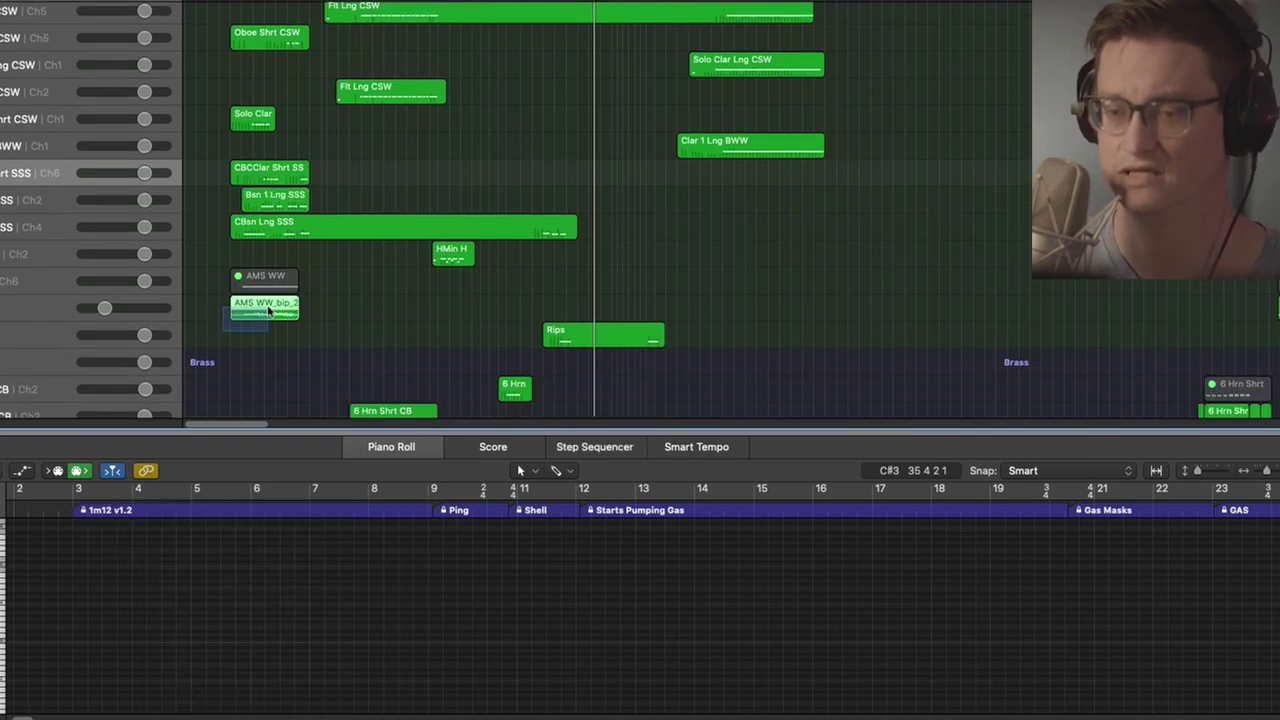
click(645, 337)
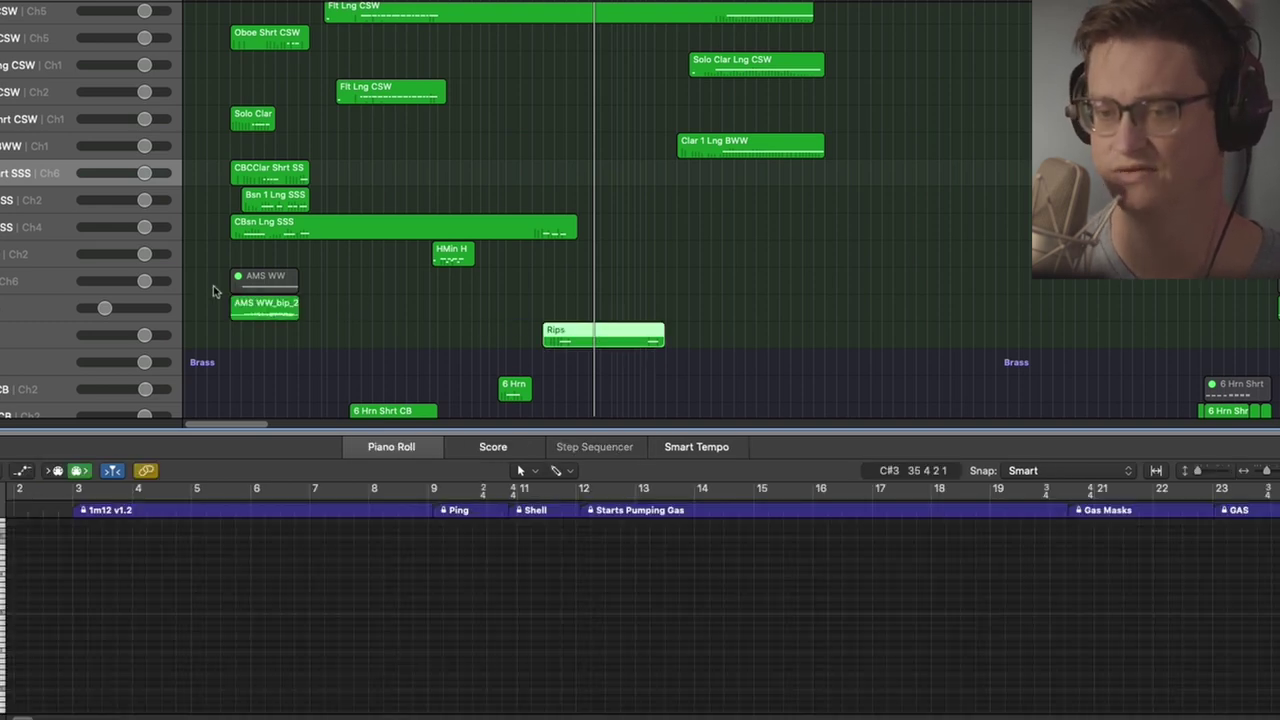
Solo and play the AMS WW_bip_2 audio region up close, and return to the full arrangement with soloing off.
drag(340, 258, 196, 344)
click(543, 263)
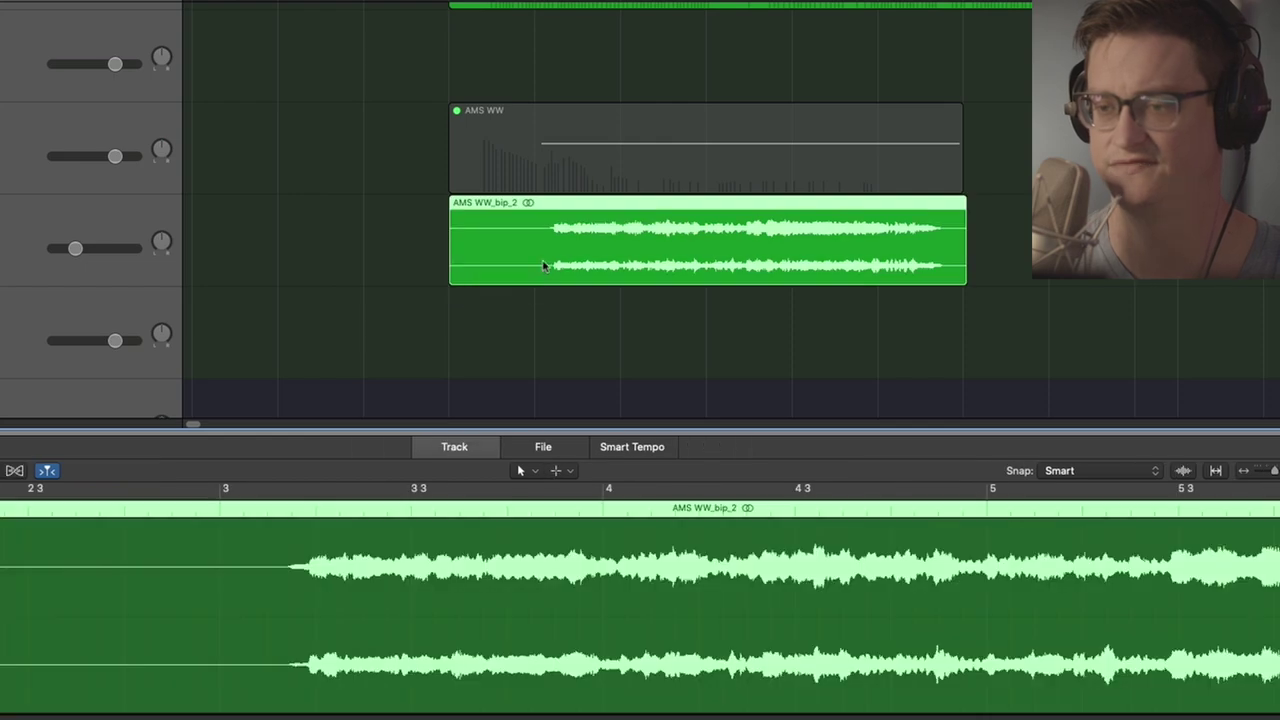
key(ctrl+s)
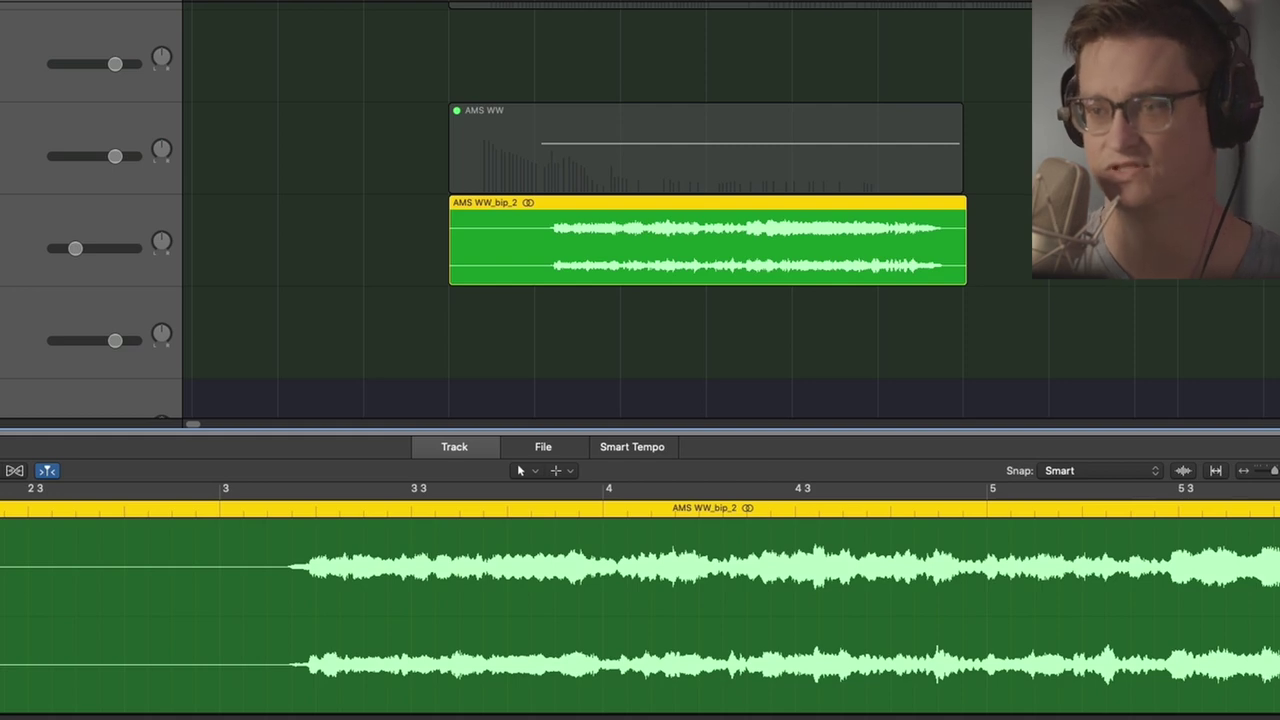
key(space)
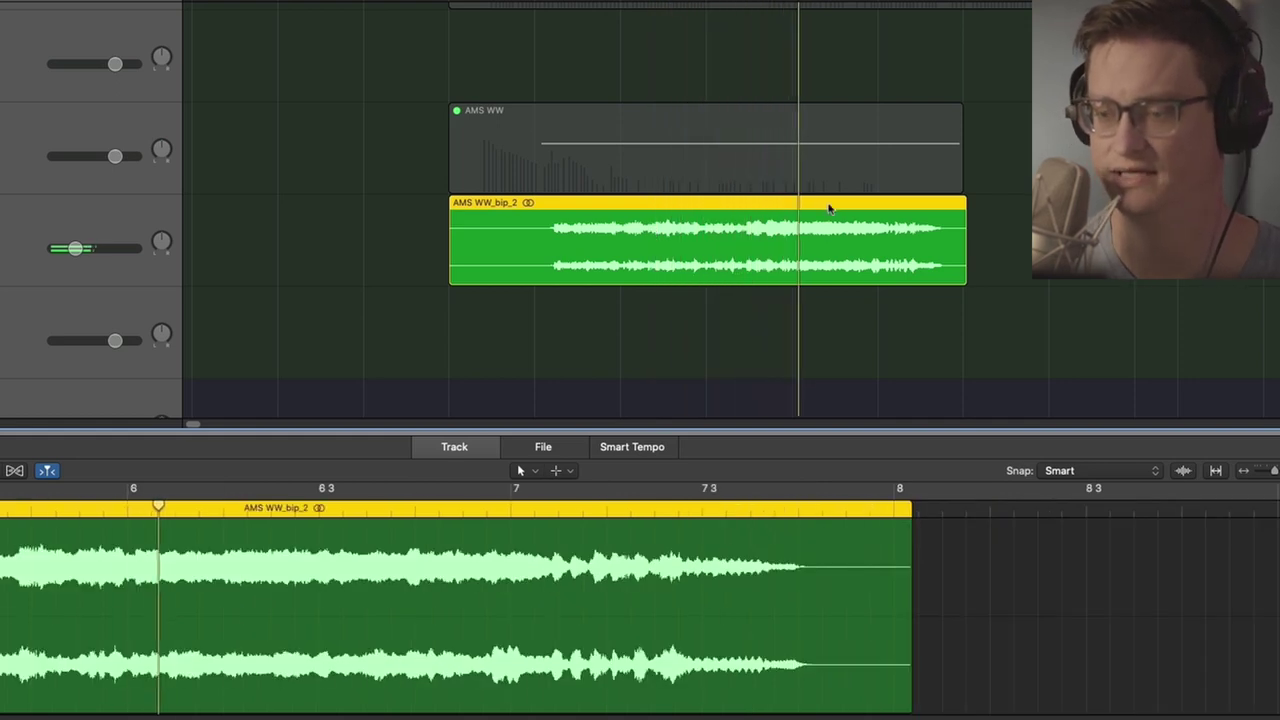
key(z)
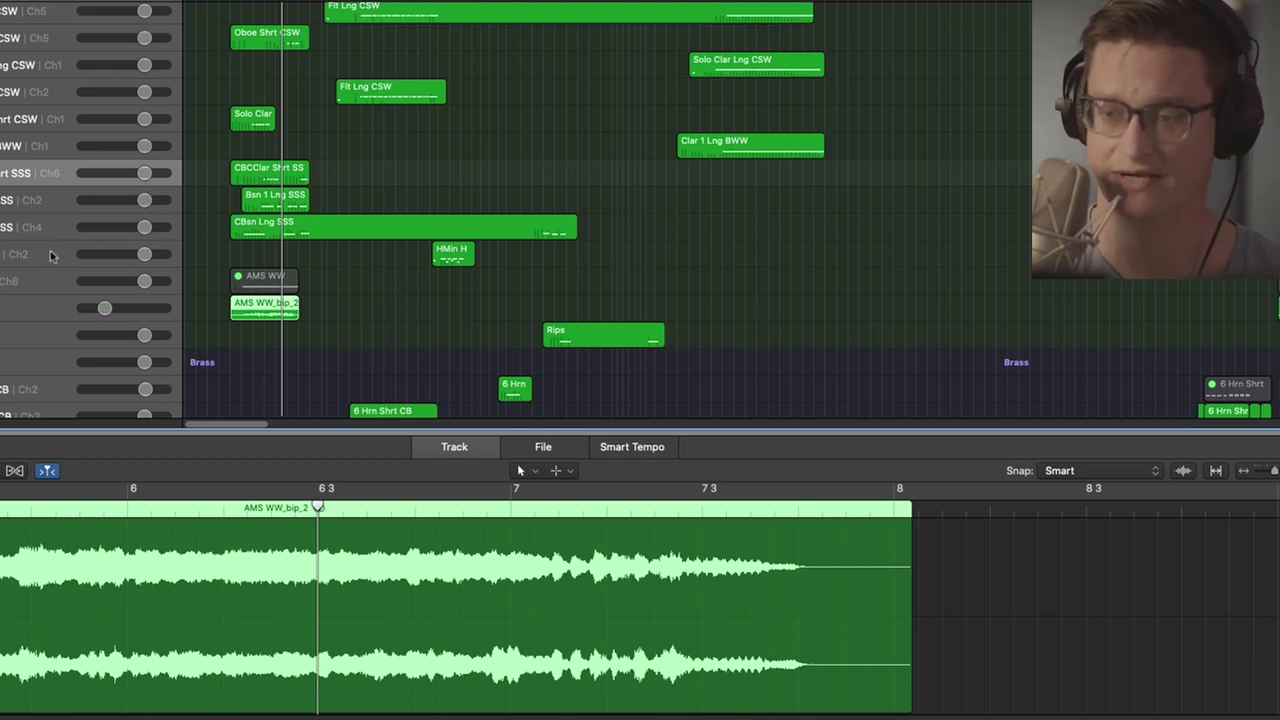
Select the HMin HWW region to examine its notes and place the playhead just before it.
click(453, 254)
key(z)
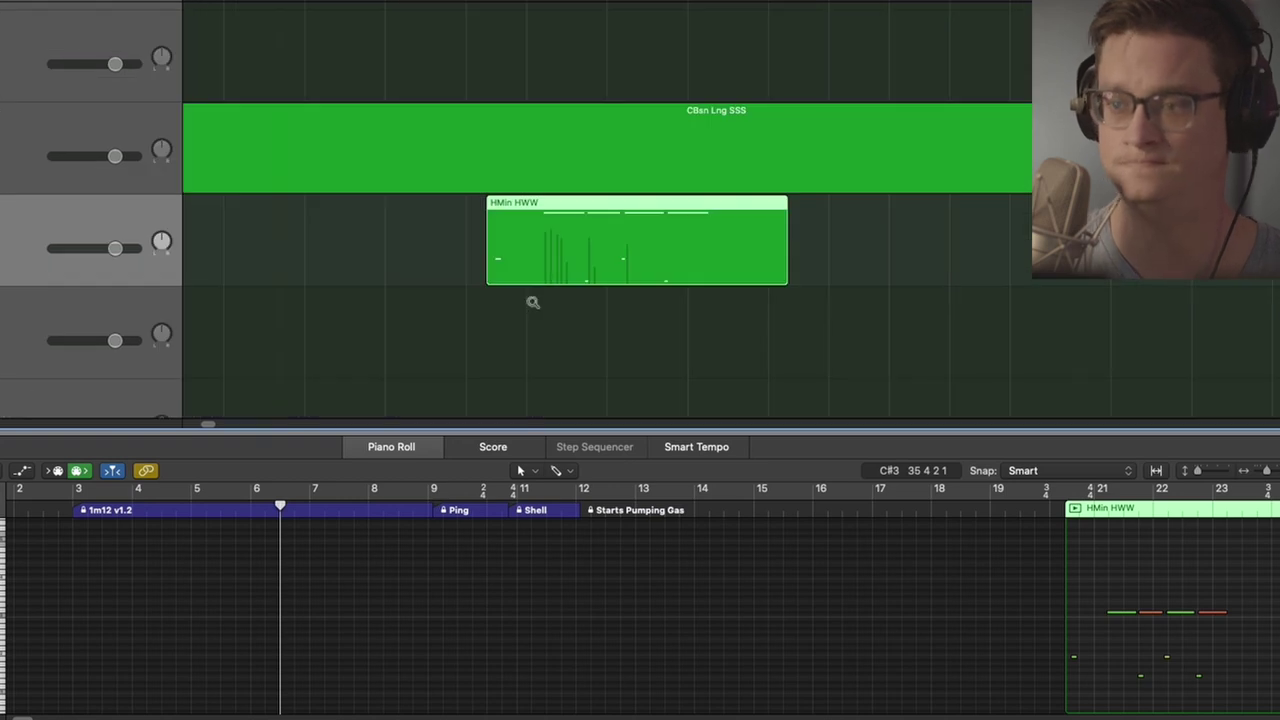
ctrl+alt+click(533, 302)
key(z)
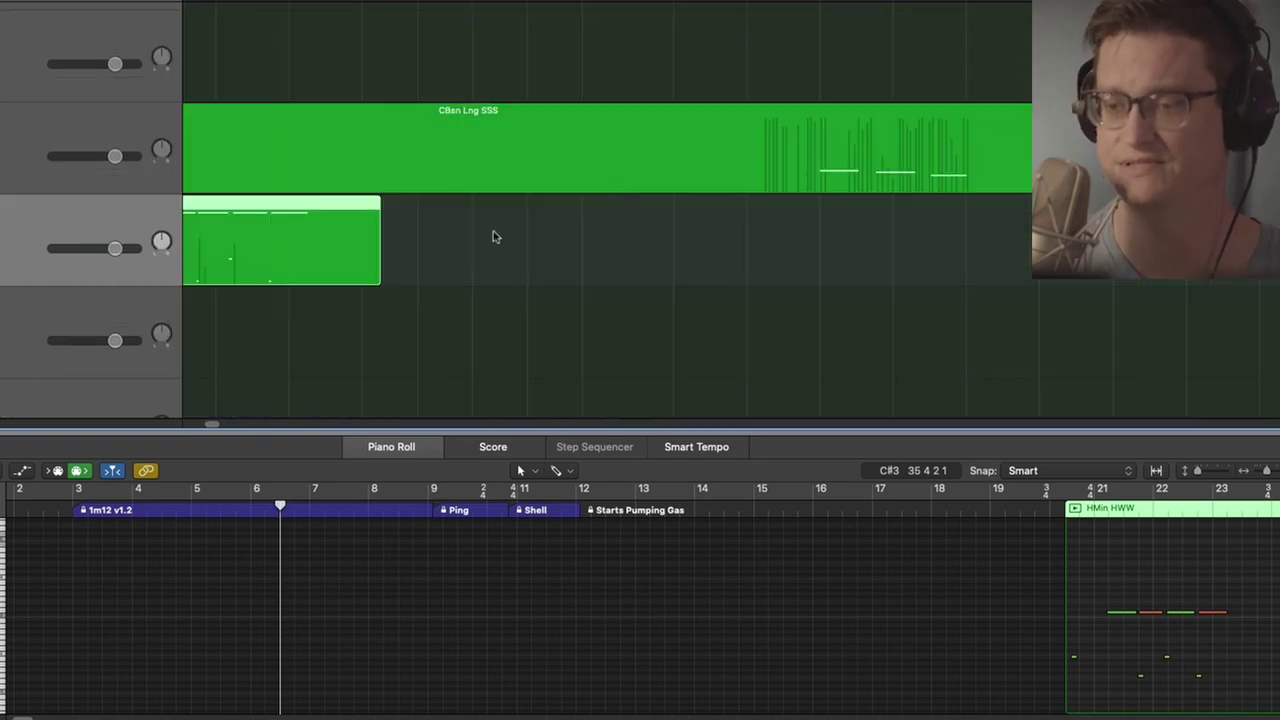
key(z)
click(431, 3)
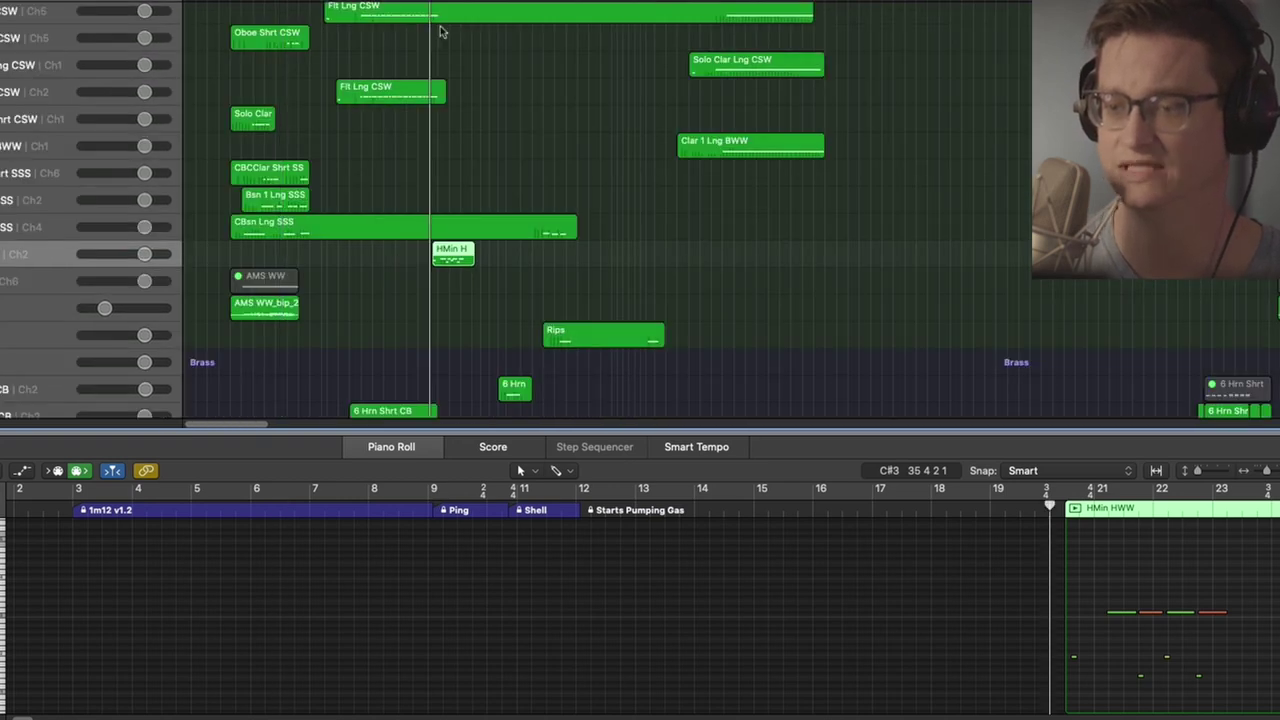
Play the HMin HWW region, soloing it during playback and turning soloing off.
drag(398, 196, 688, 345)
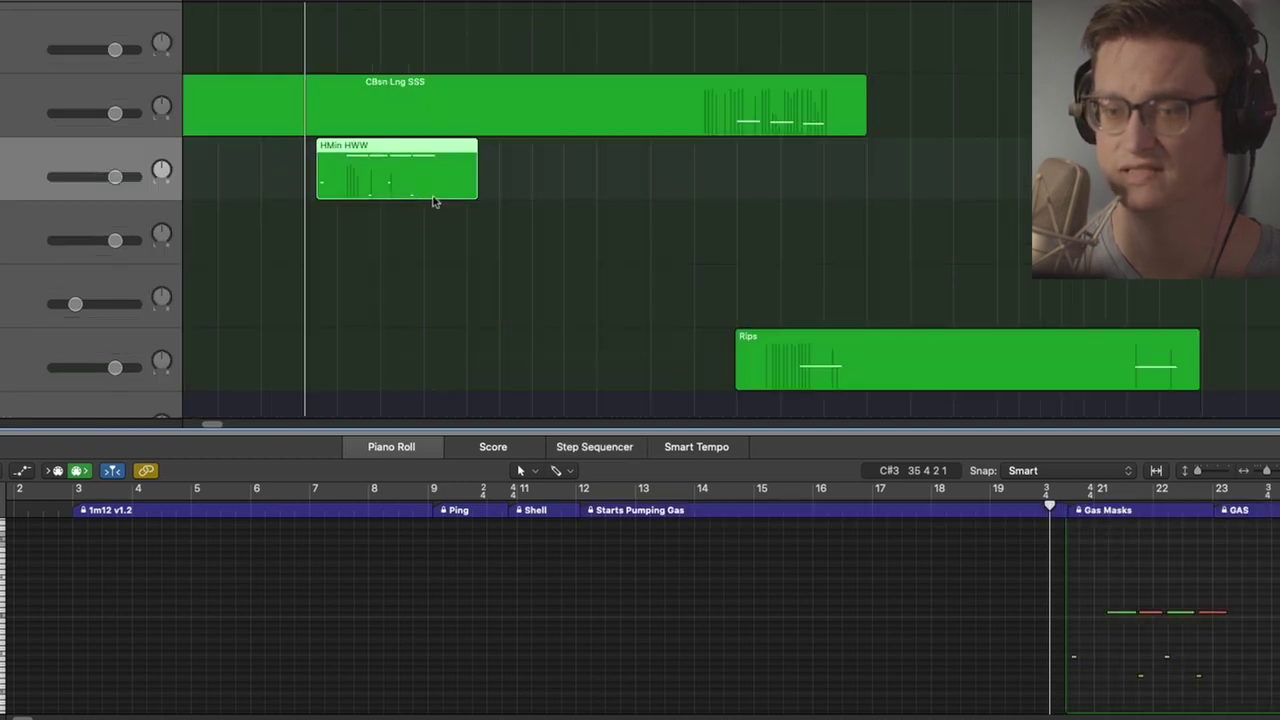
key(space)
key(ctrl+s)
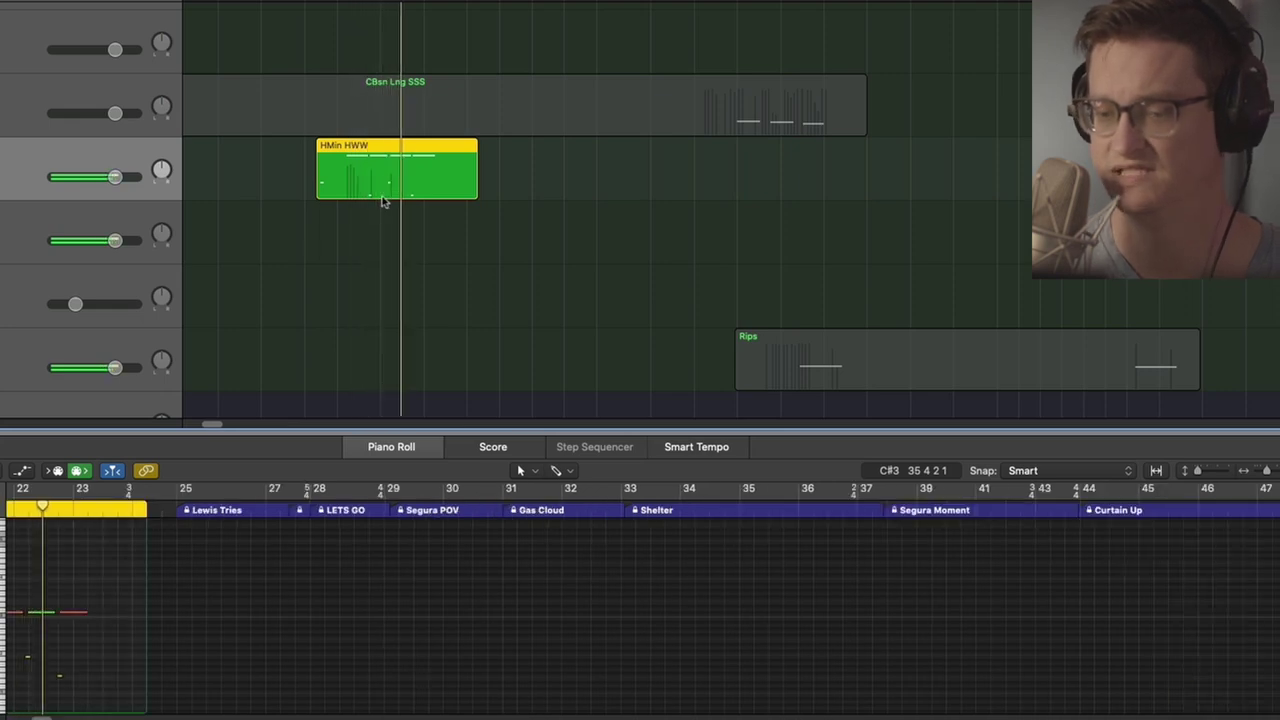
key(ctrl+s)
Select the Rips region and play the passage from its start just before bar 31.
click(773, 368)
click(773, 368)
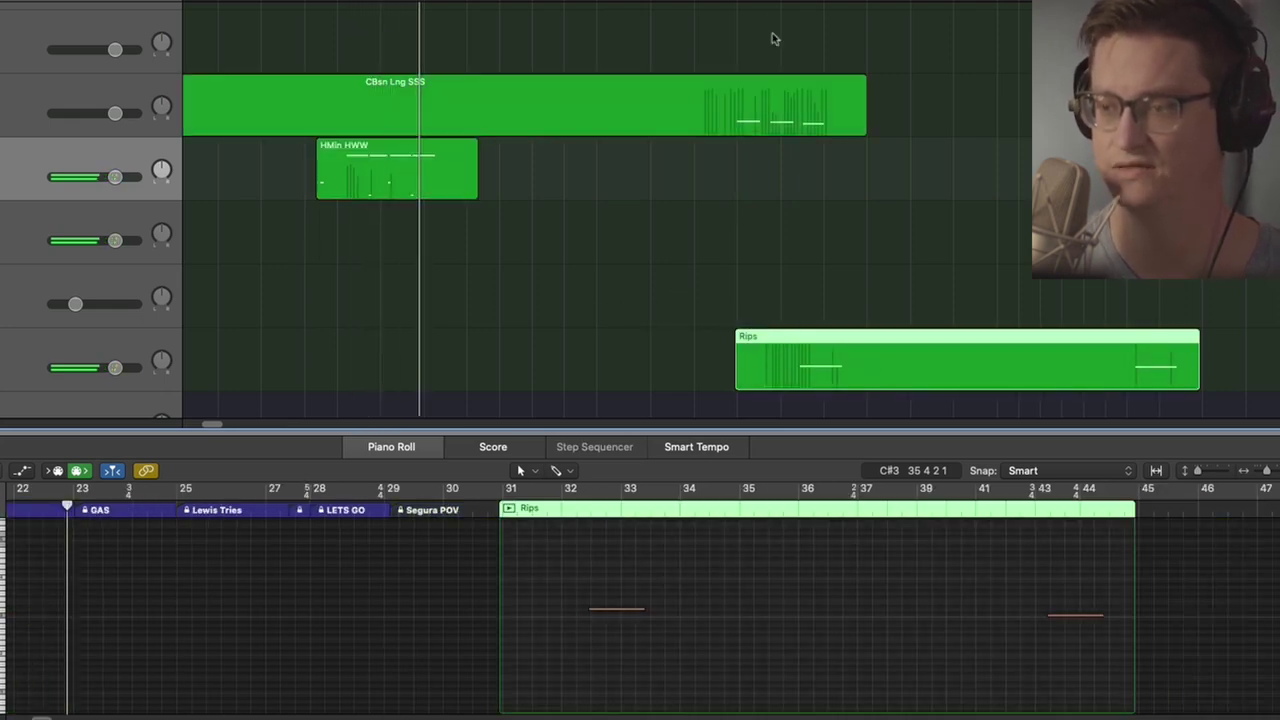
click(736, 2)
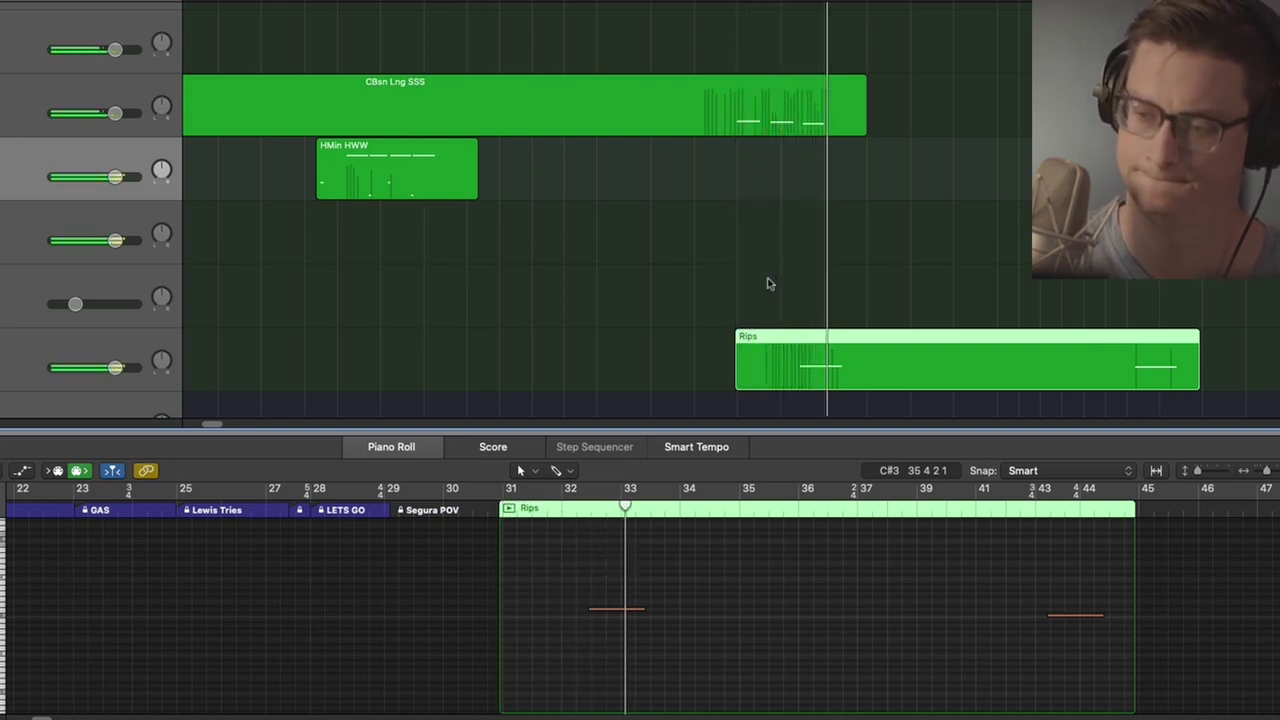
ctrl+alt+click(740, 246)
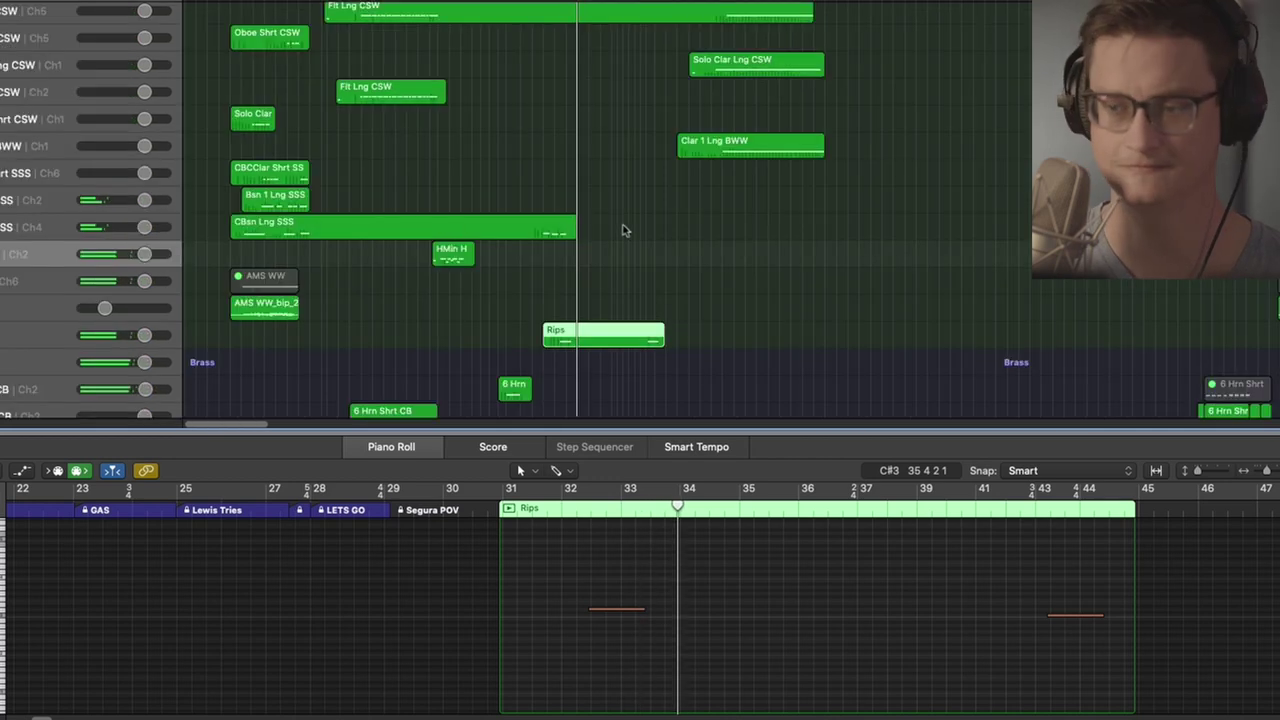
Move on to the Brass tracks and select the 6 Hrn Lng CB track to show its notes.
scroll(622, 229, up, 5)
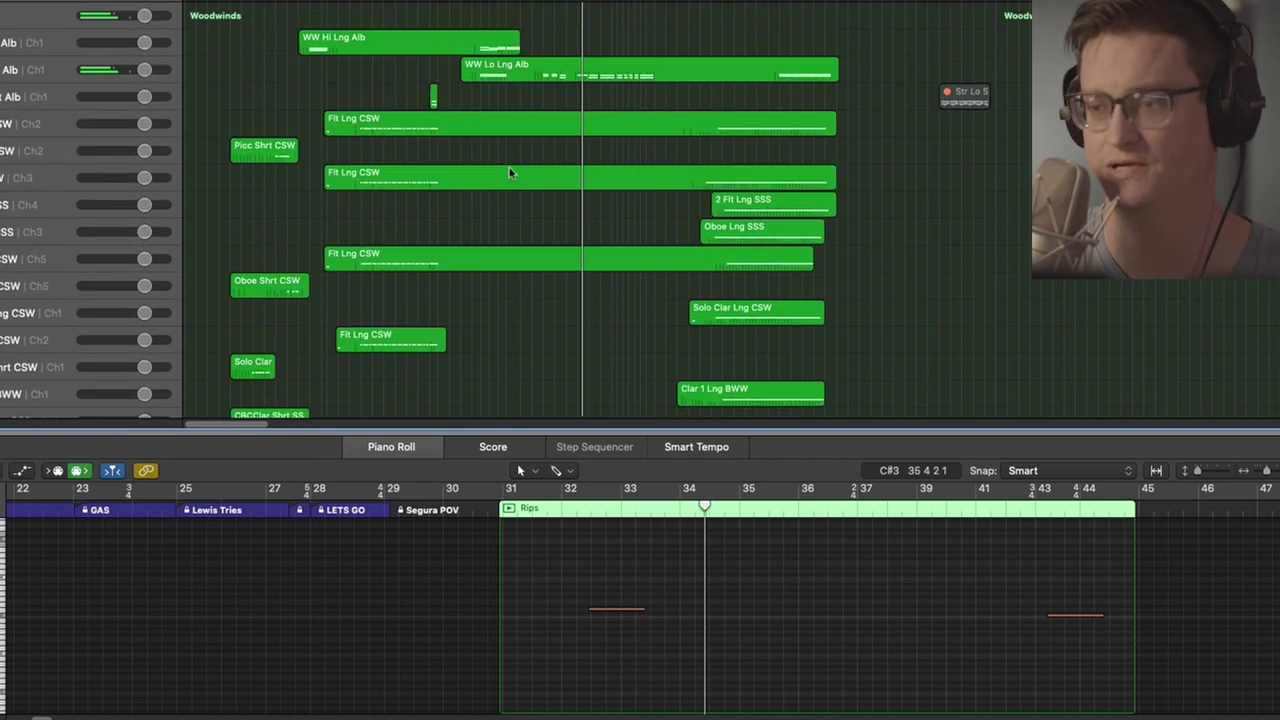
scroll(483, 169, down, 15)
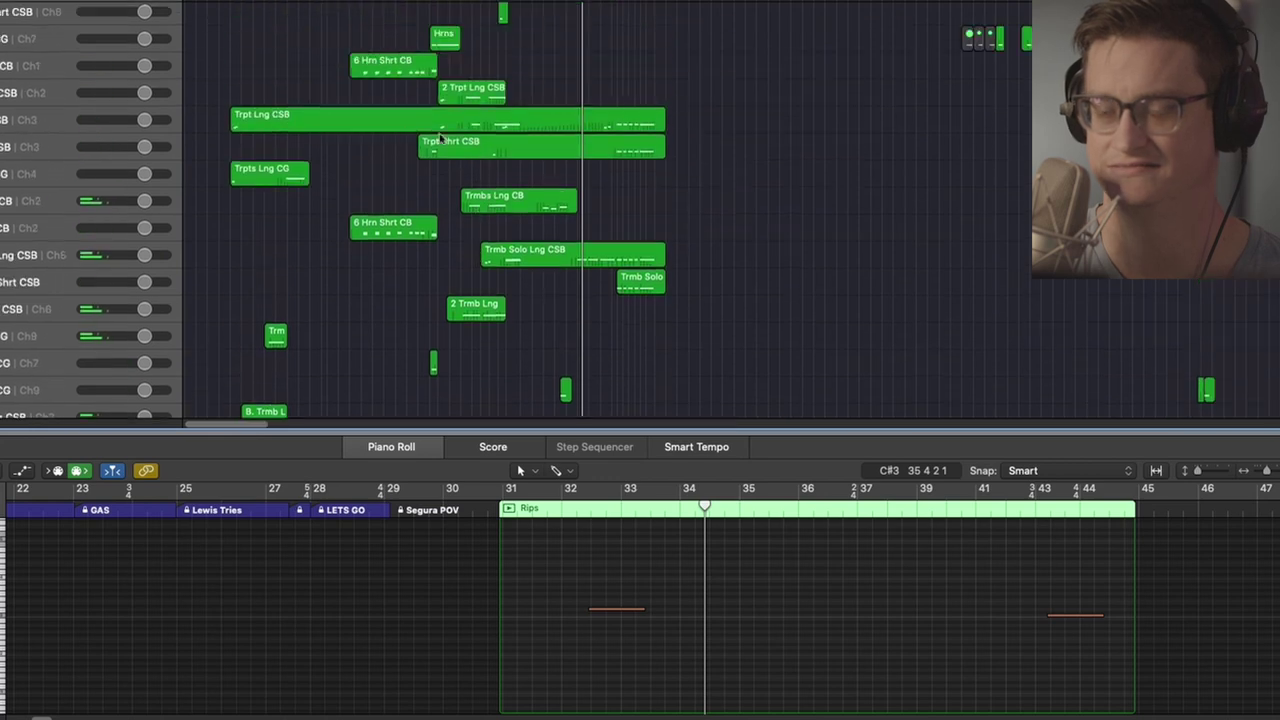
scroll(298, 224, up, 5)
scroll(269, 232, down, 4)
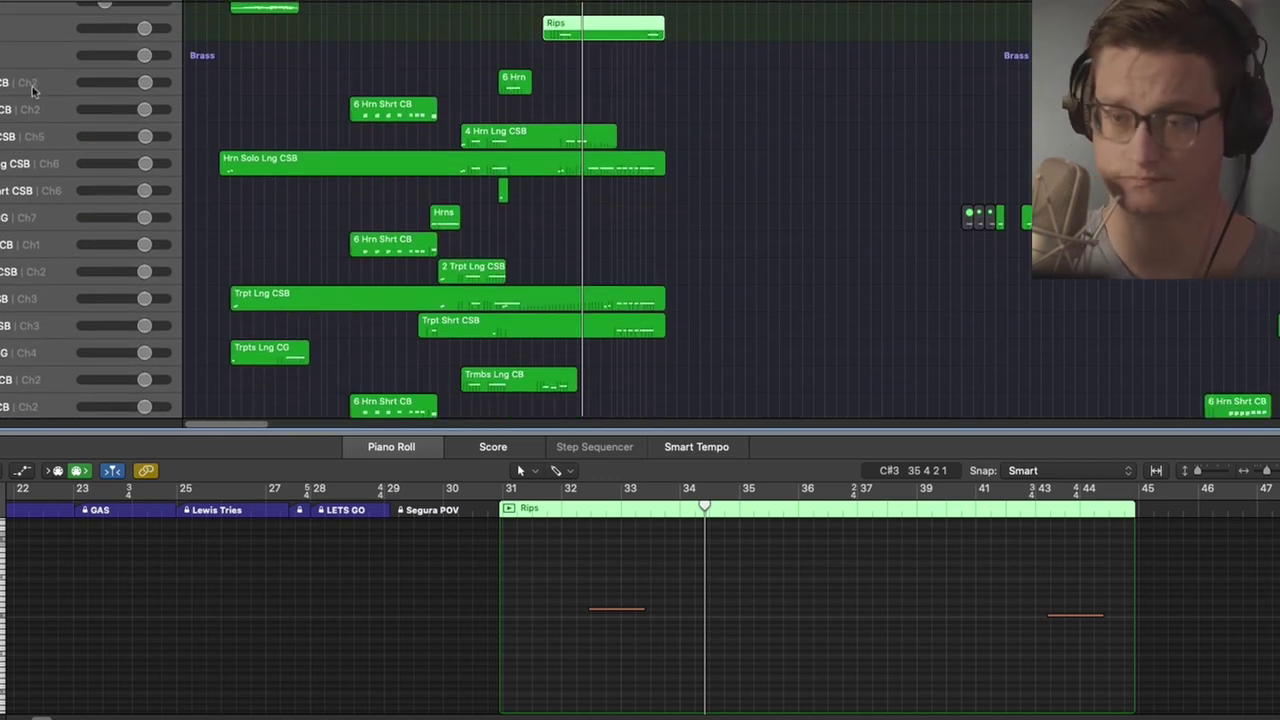
click(32, 88)
scroll(193, 127, down, 1)
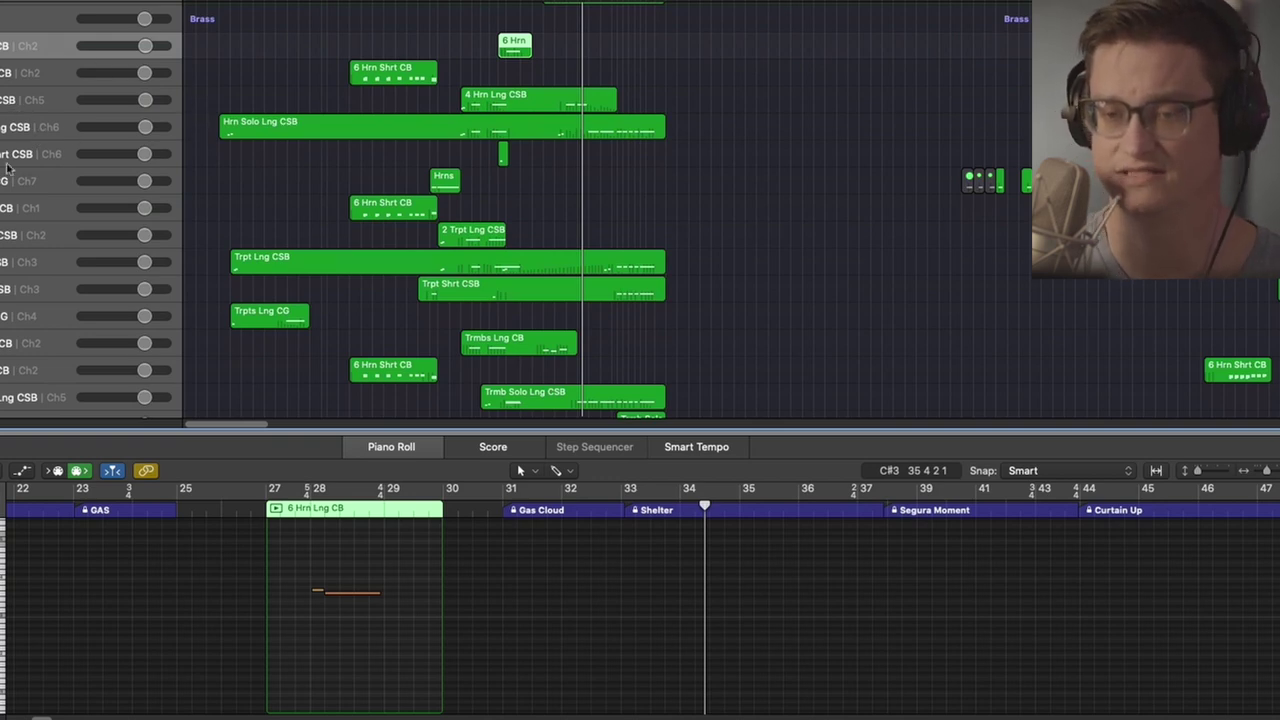
Look through all the brass tracks and select the Hrns Shrt CG track to show its notes.
scroll(72, 247, down, 5)
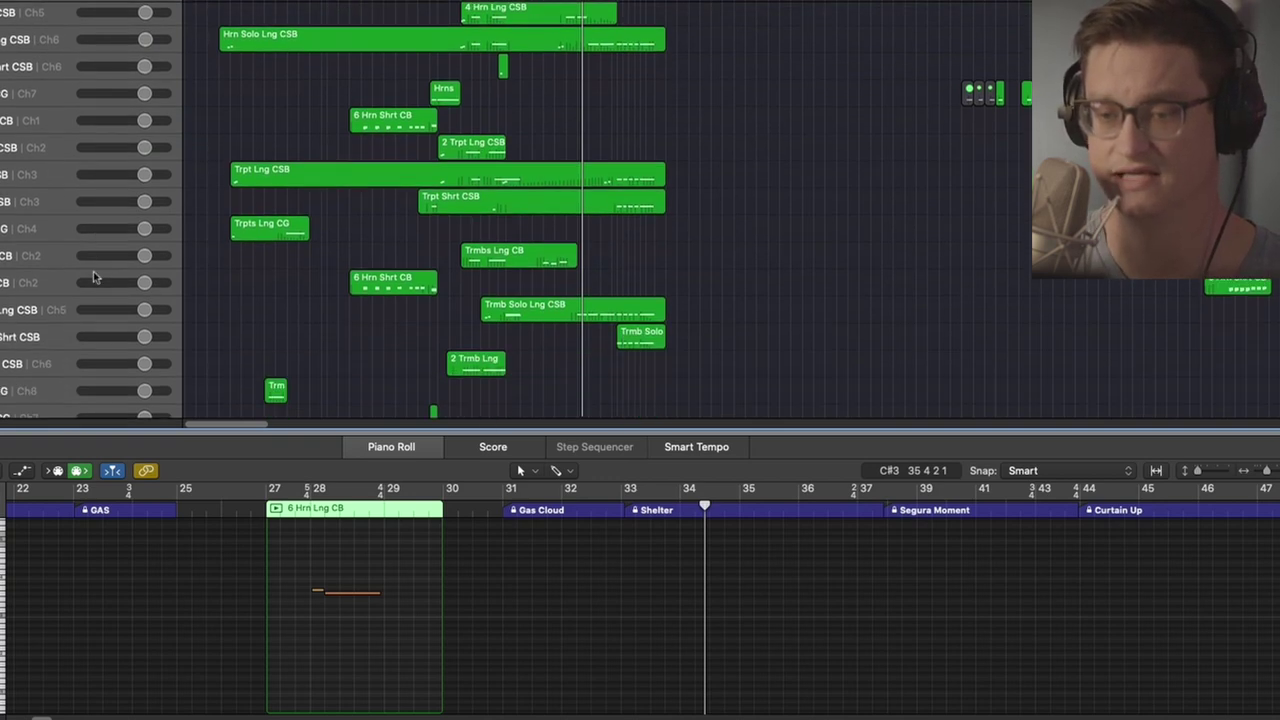
scroll(84, 288, down, 4)
scroll(84, 288, down, 1)
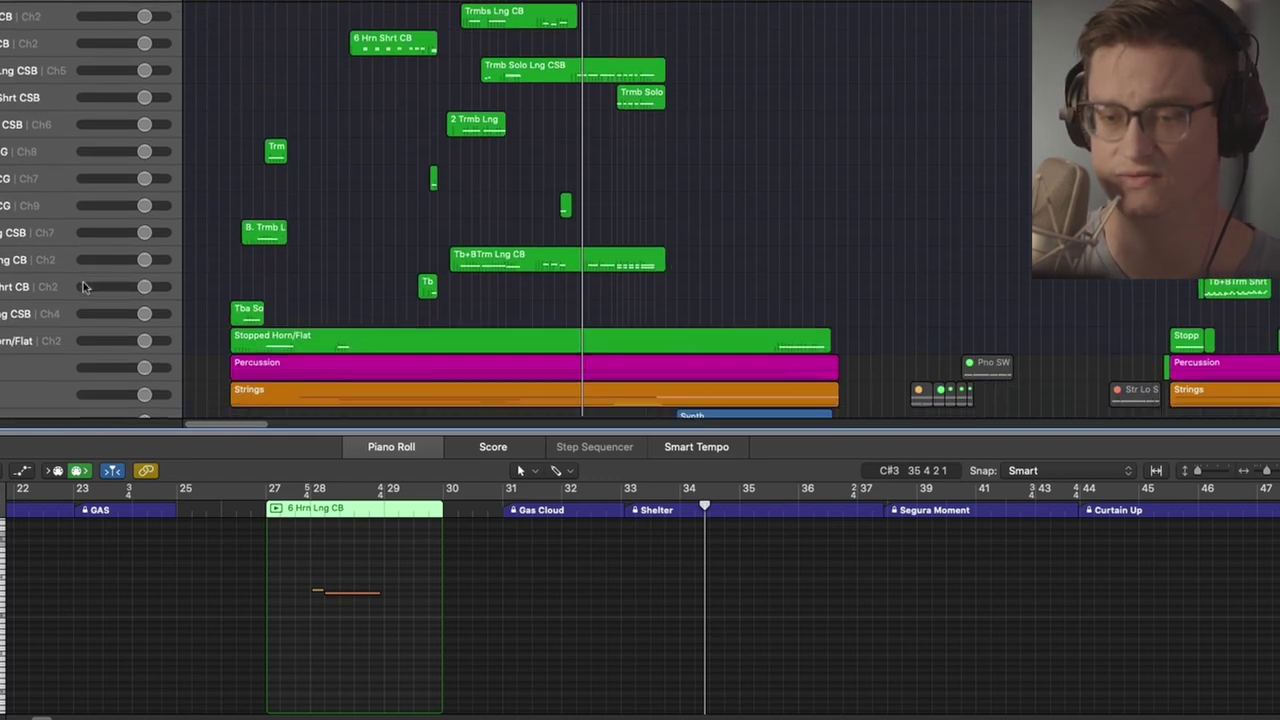
scroll(80, 300, up, 9)
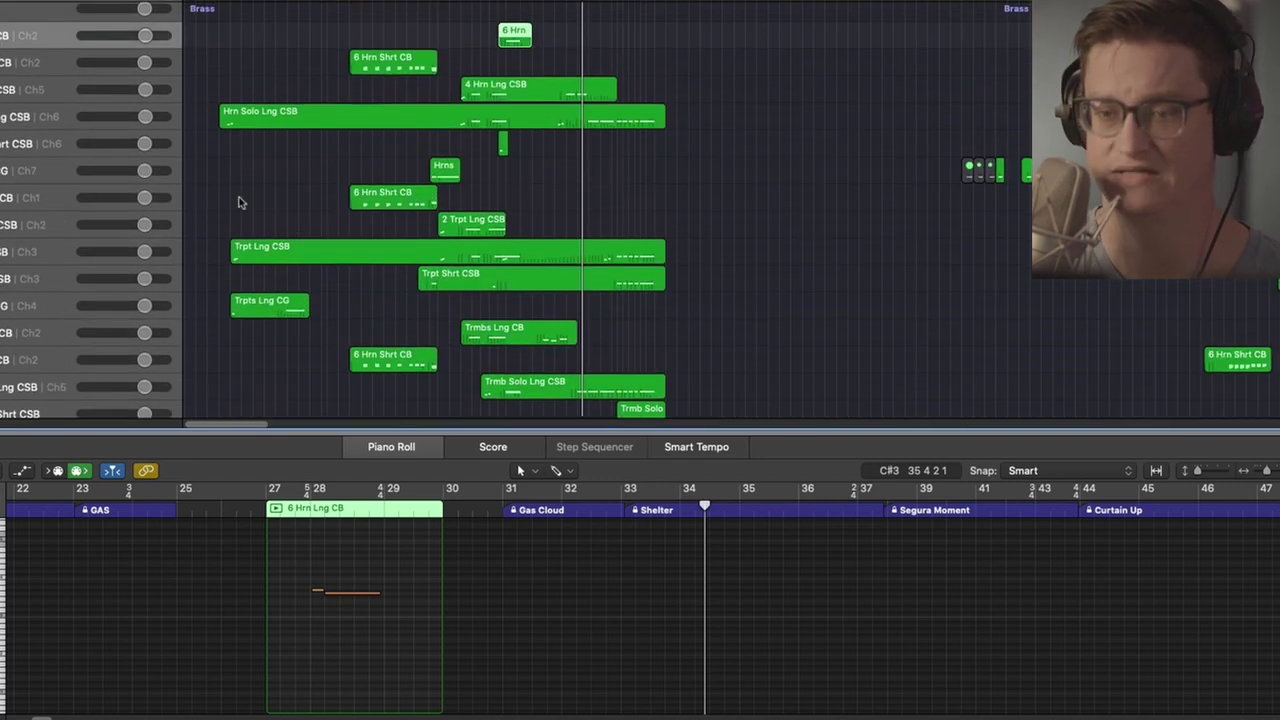
click(42, 197)
click(38, 170)
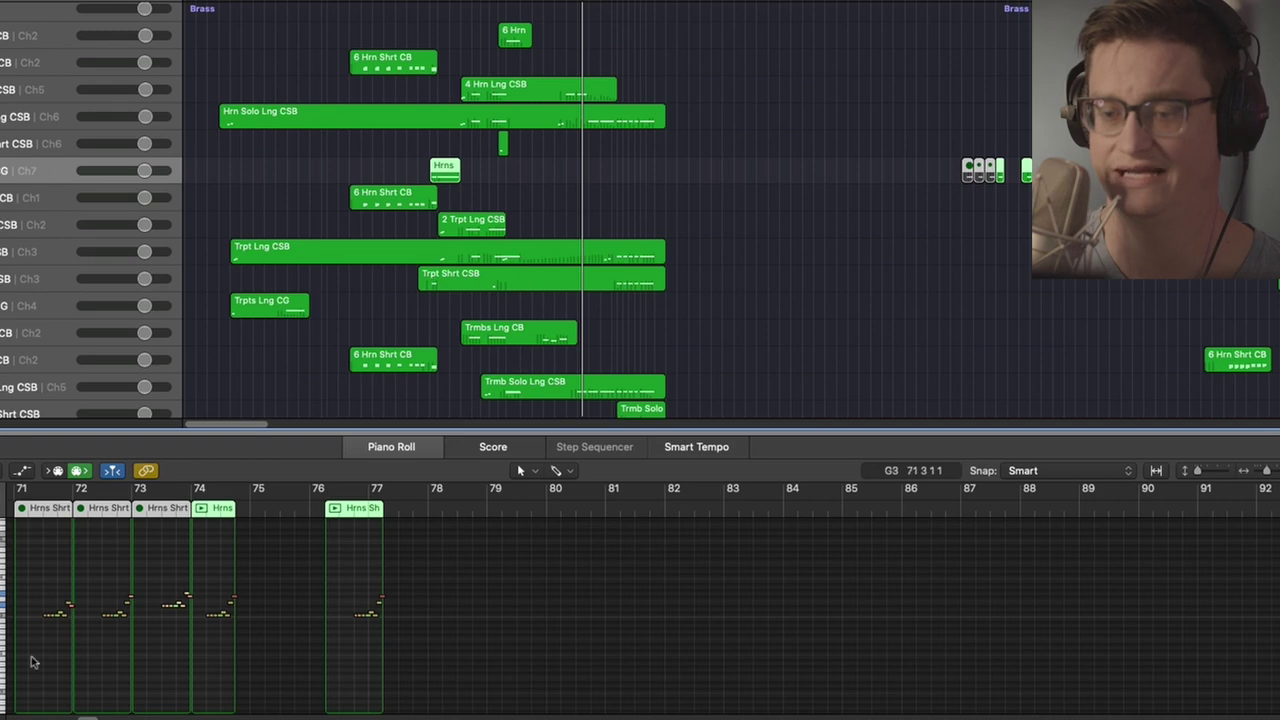
Examine the early Hrns Shrt CG region up close and play the cue from around bar 14 with the Brass stack soloed.
drag(380, 172, 565, 334)
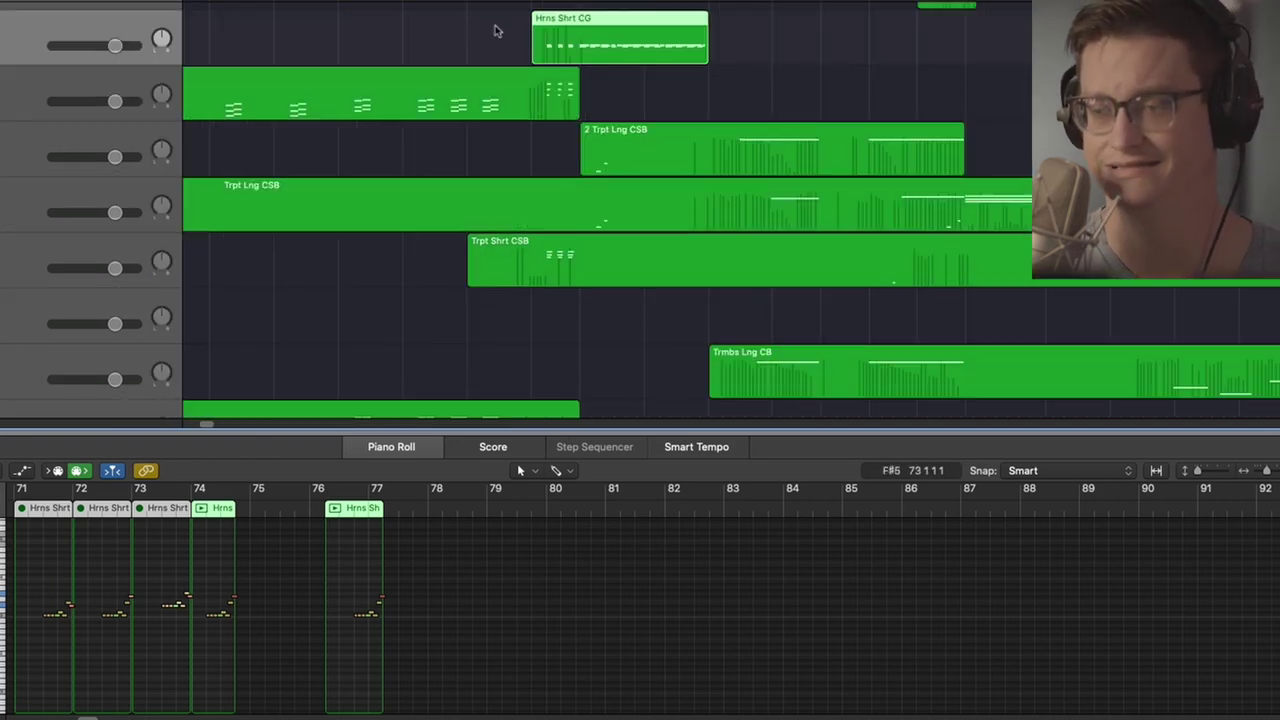
ctrl+alt+click(513, 97)
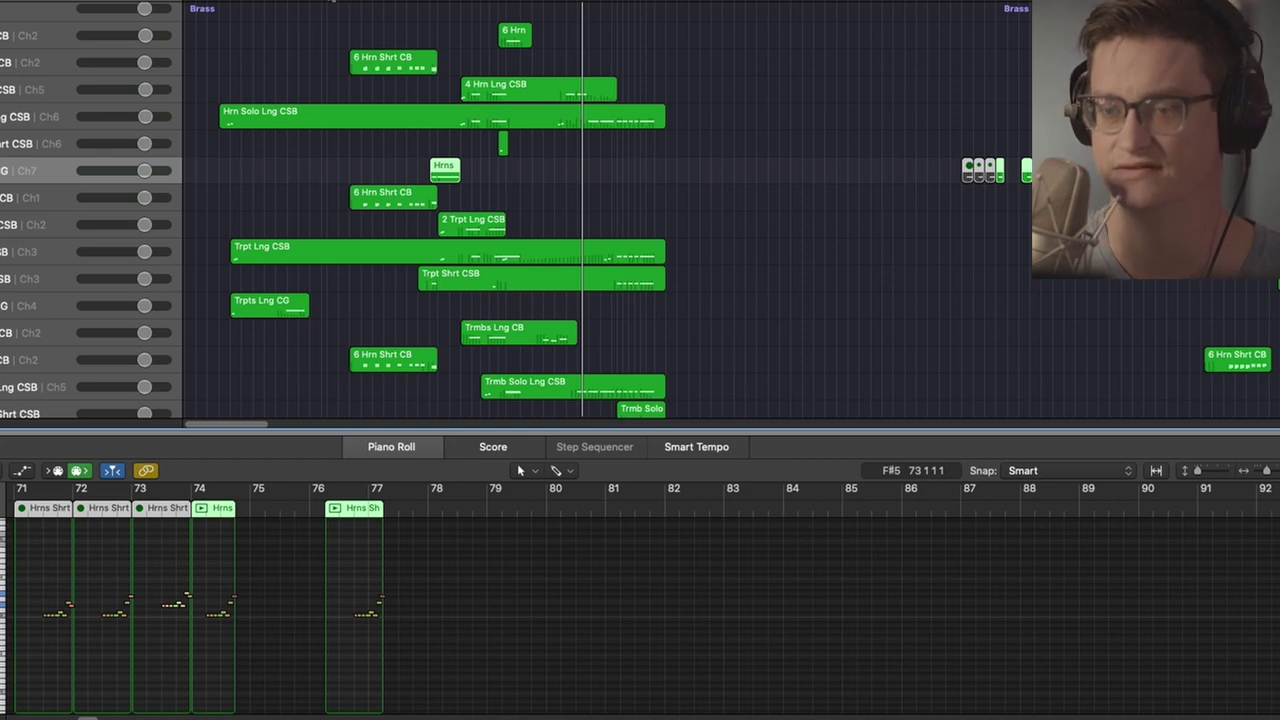
key(space)
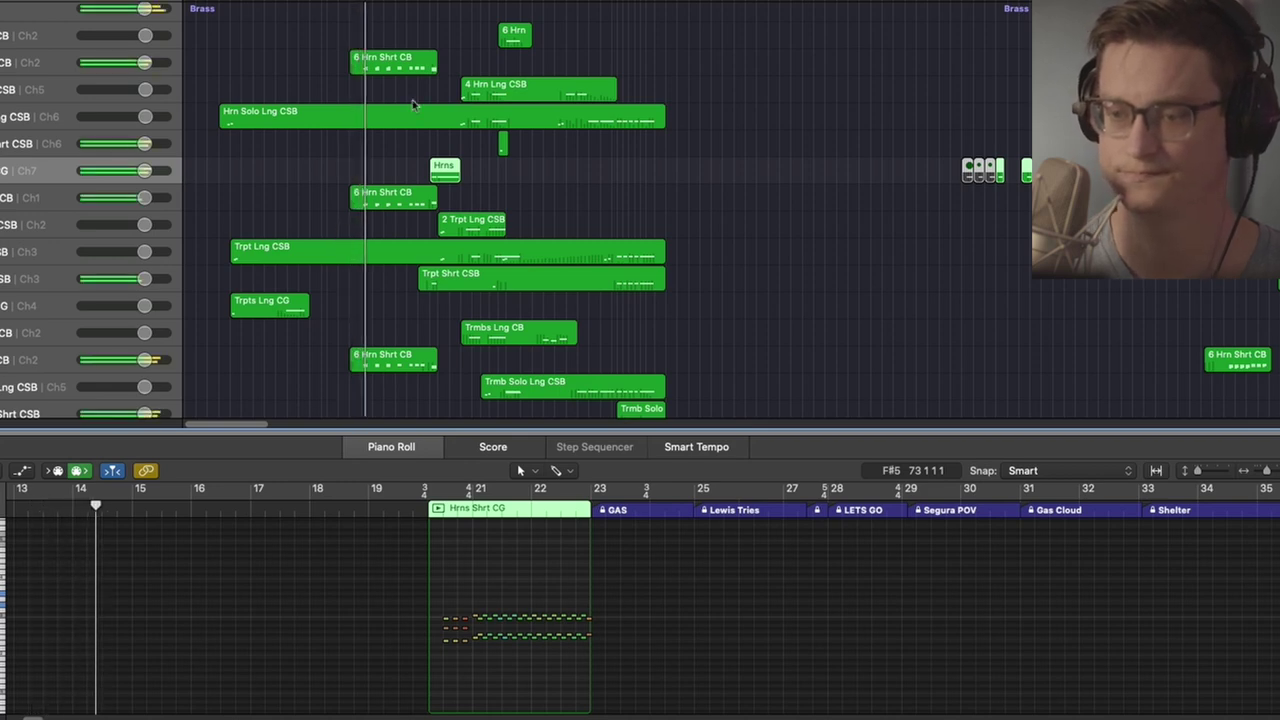
scroll(200, 113, up, 3)
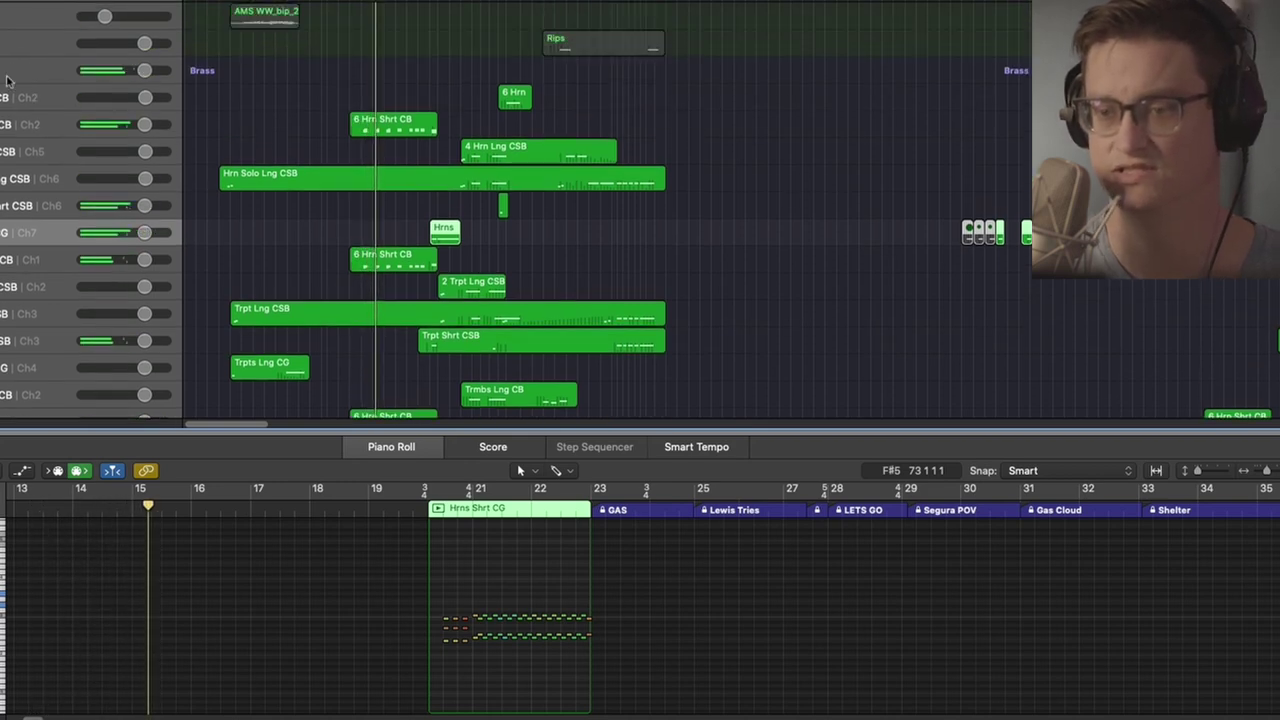
Select the two lower 6 Hrn Shrt CB regions together with the Trpt Lng CSB region to compare their notes during playback.
scroll(356, 104, down, 12)
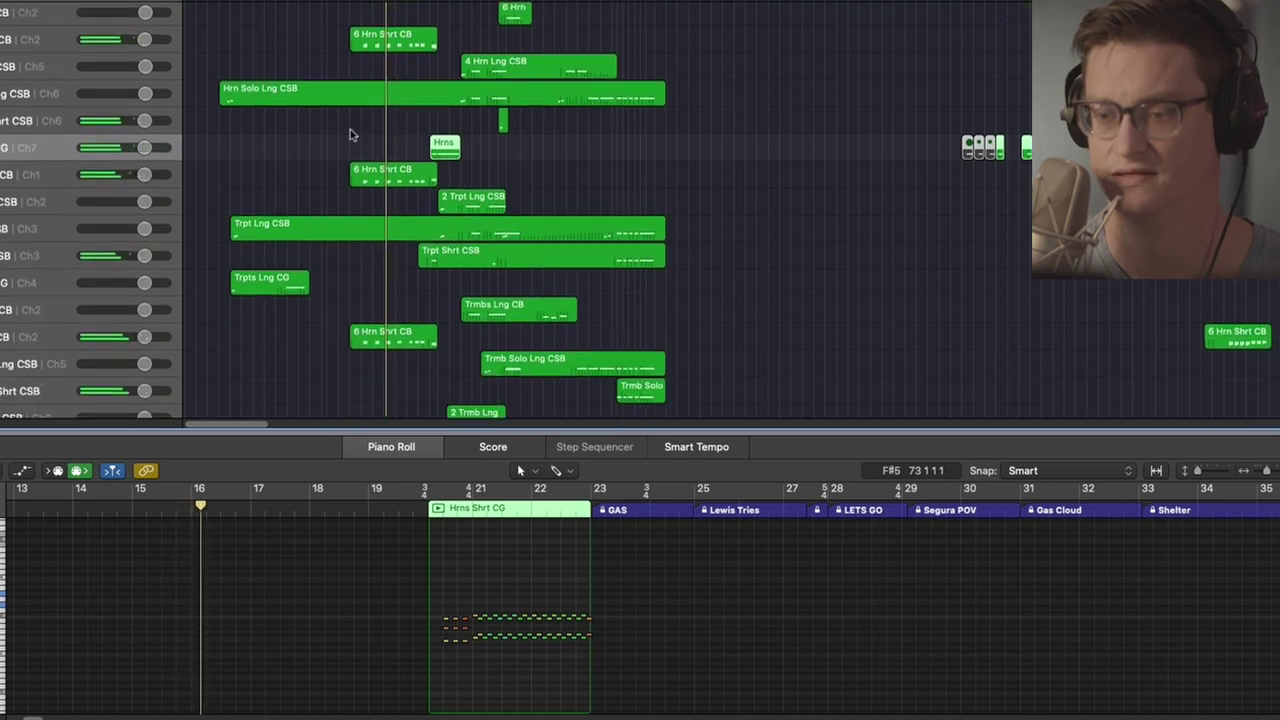
scroll(349, 162, up, 3)
scroll(340, 125, up, 3)
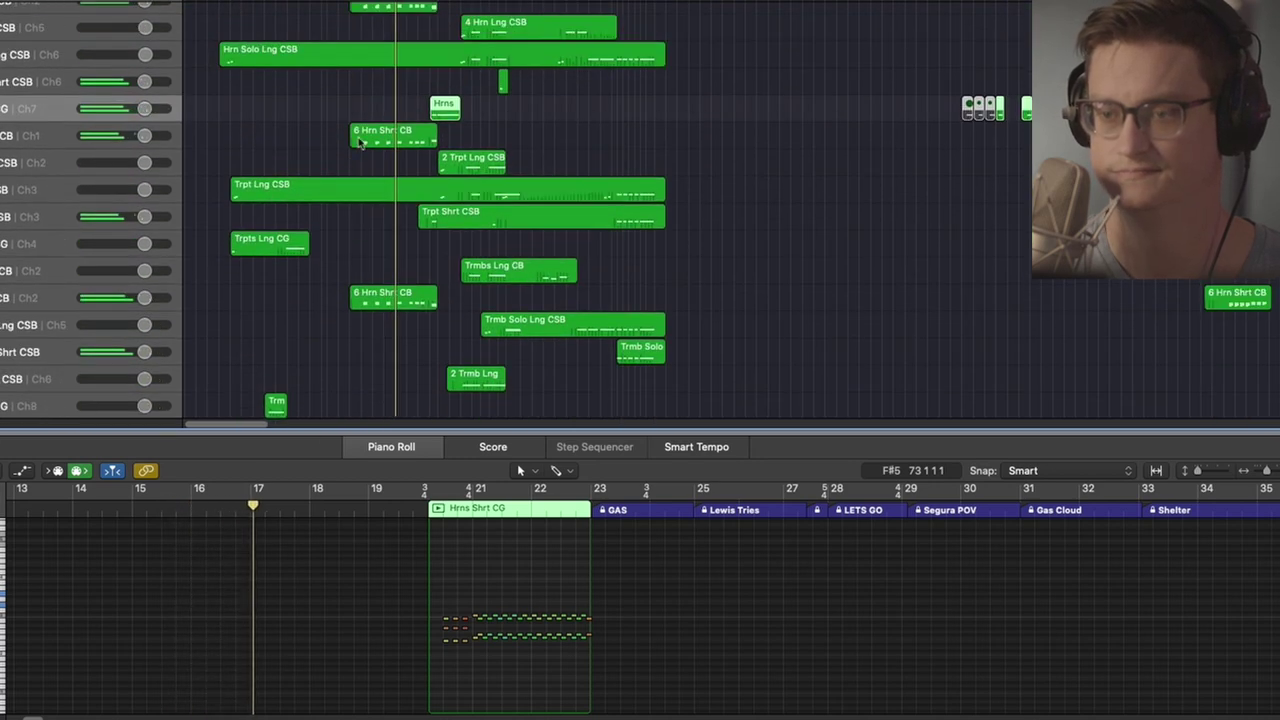
drag(326, 120, 390, 350)
scroll(391, 344, down, 10)
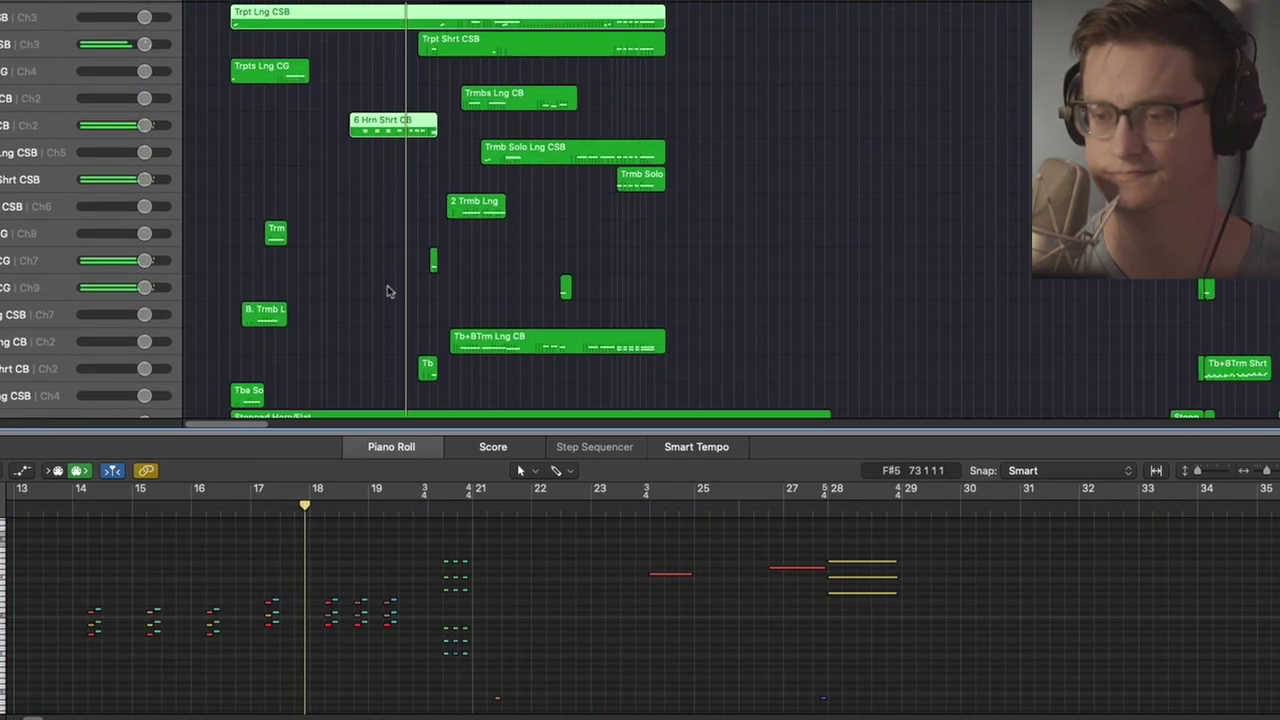
scroll(381, 277, up, 11)
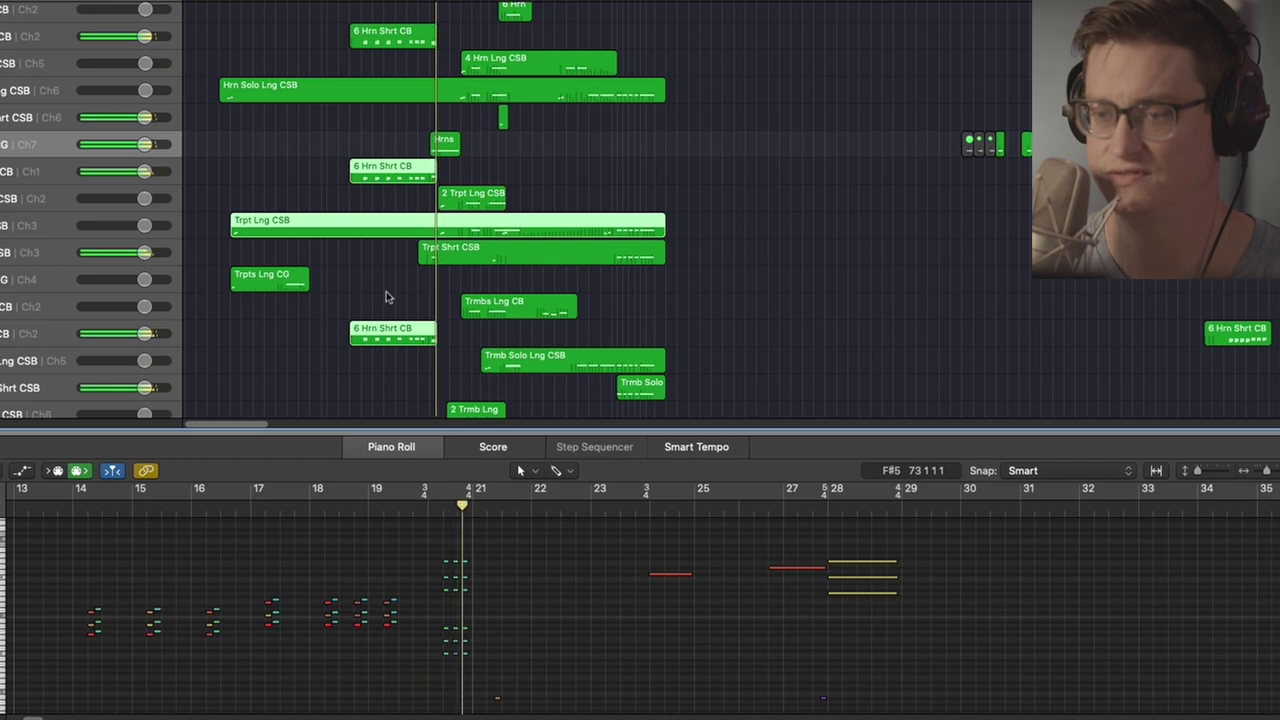
Show the notes of the early Hrns Shrt CG region and follow the brass regions as playback continues toward bar 28.
click(450, 143)
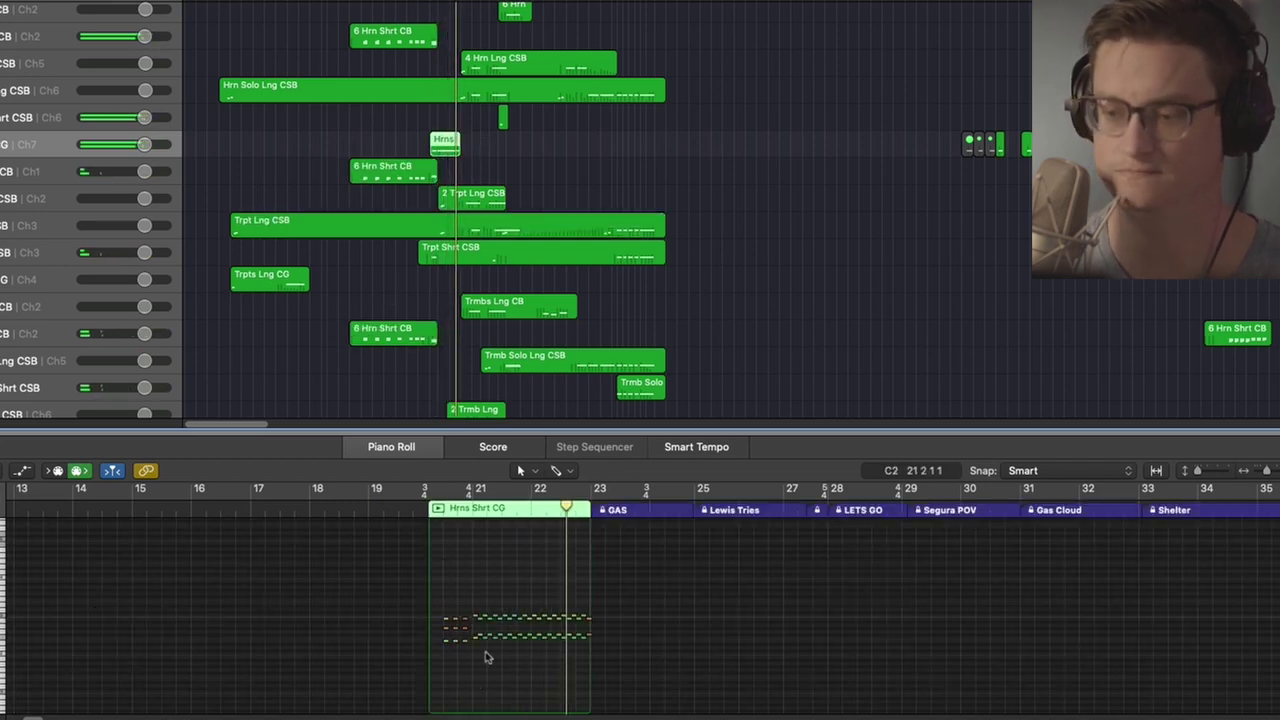
scroll(565, 250, down, 5)
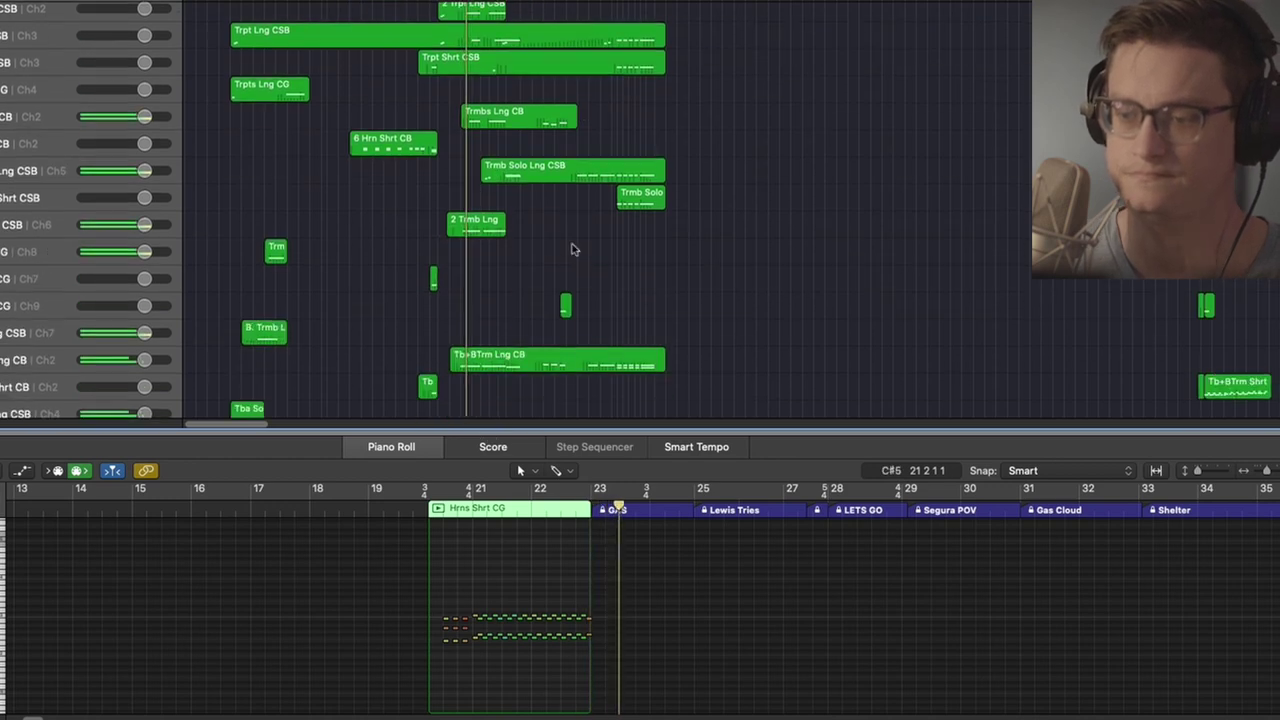
scroll(554, 256, down, 3)
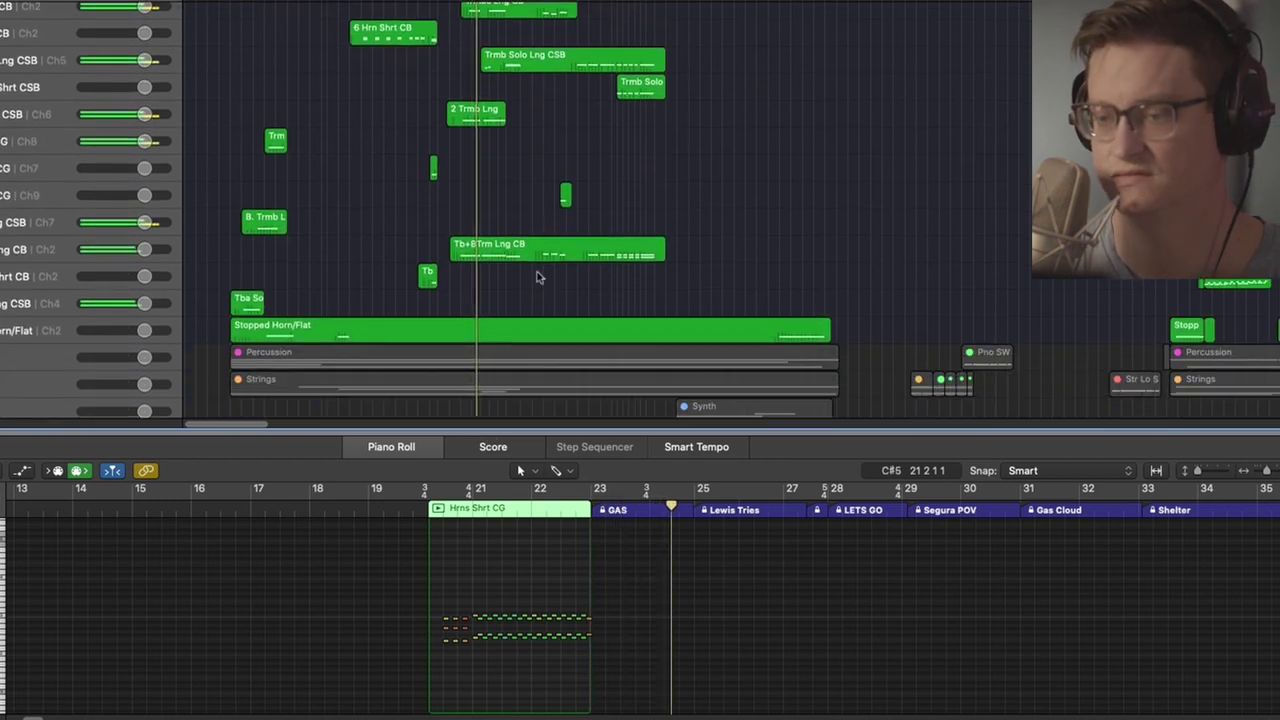
scroll(540, 270, up, 2)
scroll(537, 277, up, 4)
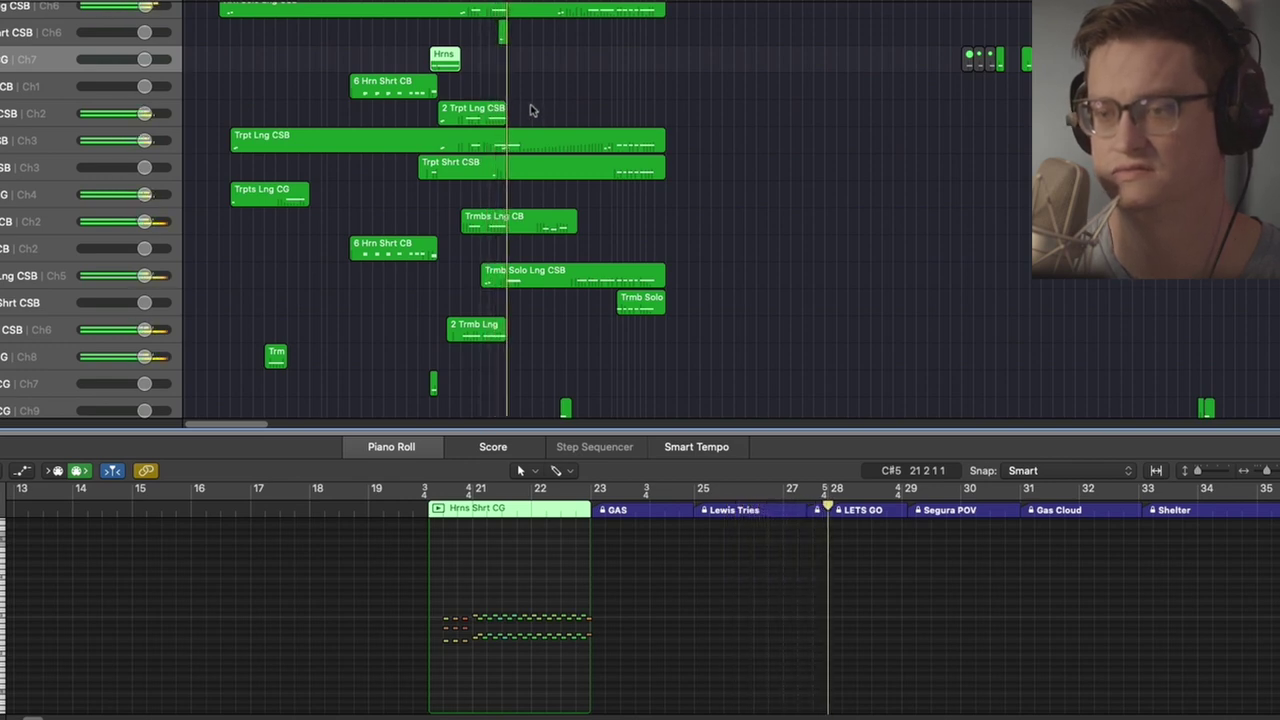
Show the notes of the 2 Trpt Lng, Trpt Lng and Trpt Shrt CSB regions together, and those of Trmb Solo Lng CSB.
drag(536, 126, 443, 170)
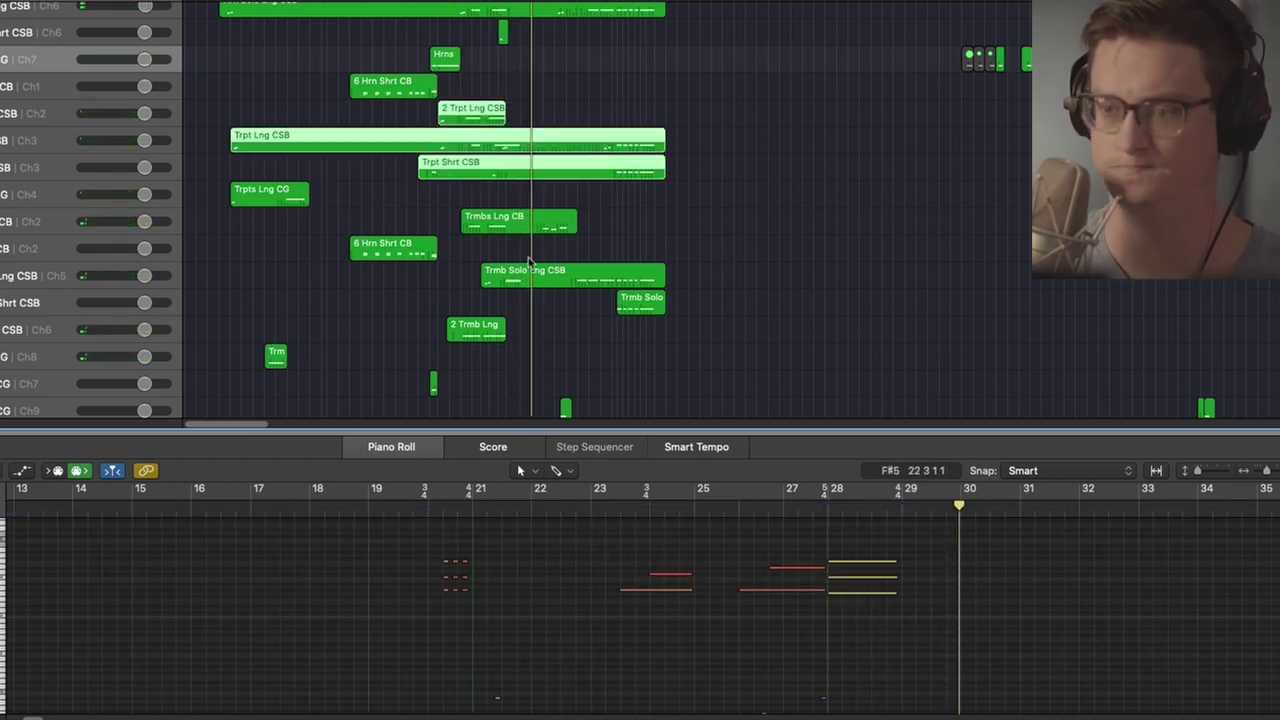
scroll(524, 213, down, 3)
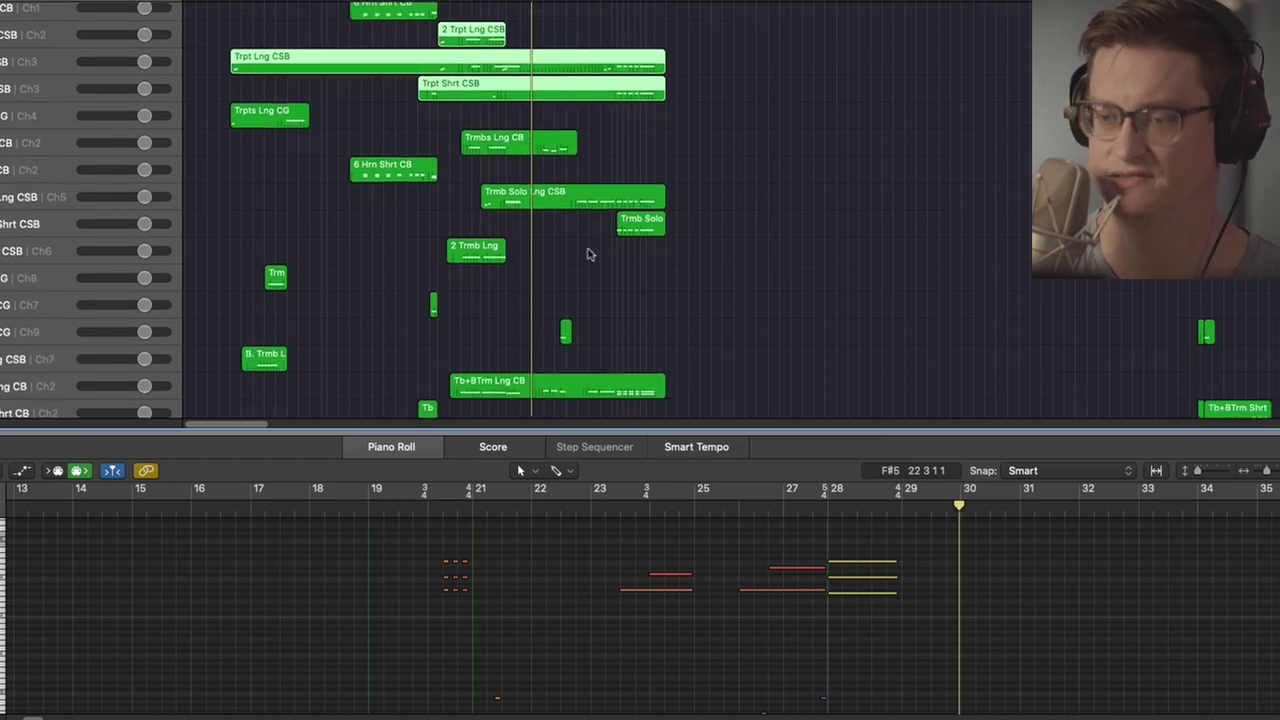
click(567, 203)
scroll(569, 208, down, 5)
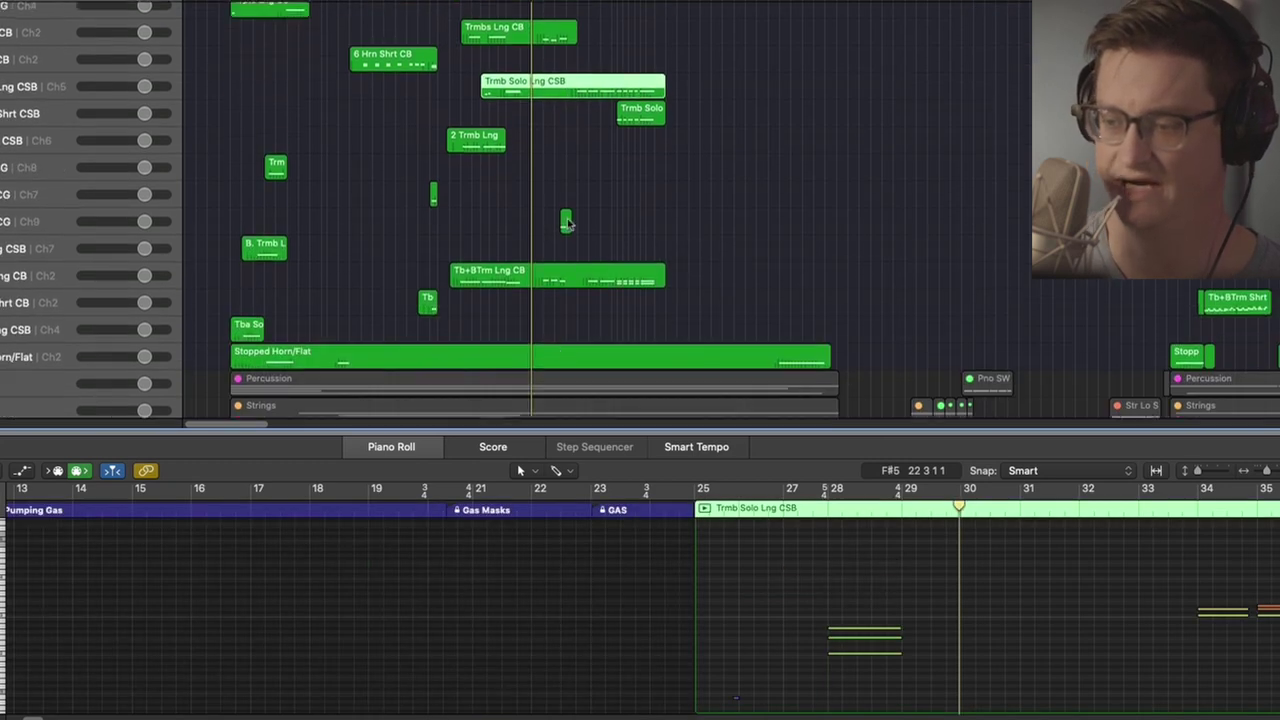
drag(499, 213, 517, 312)
click(515, 72)
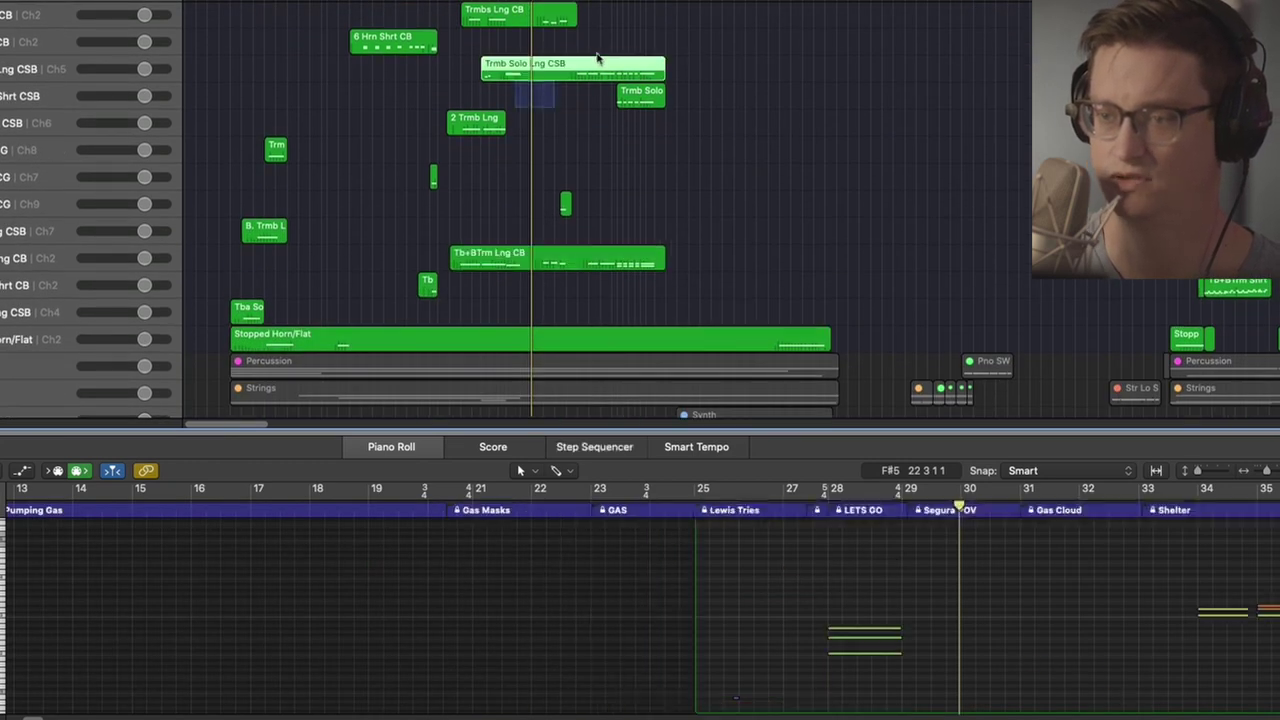
Select the 2 Trmb Lng CSB region and play the brass from about the middle of bar 22.
scroll(481, 191, up, 3)
drag(434, 191, 520, 214)
click(575, 515)
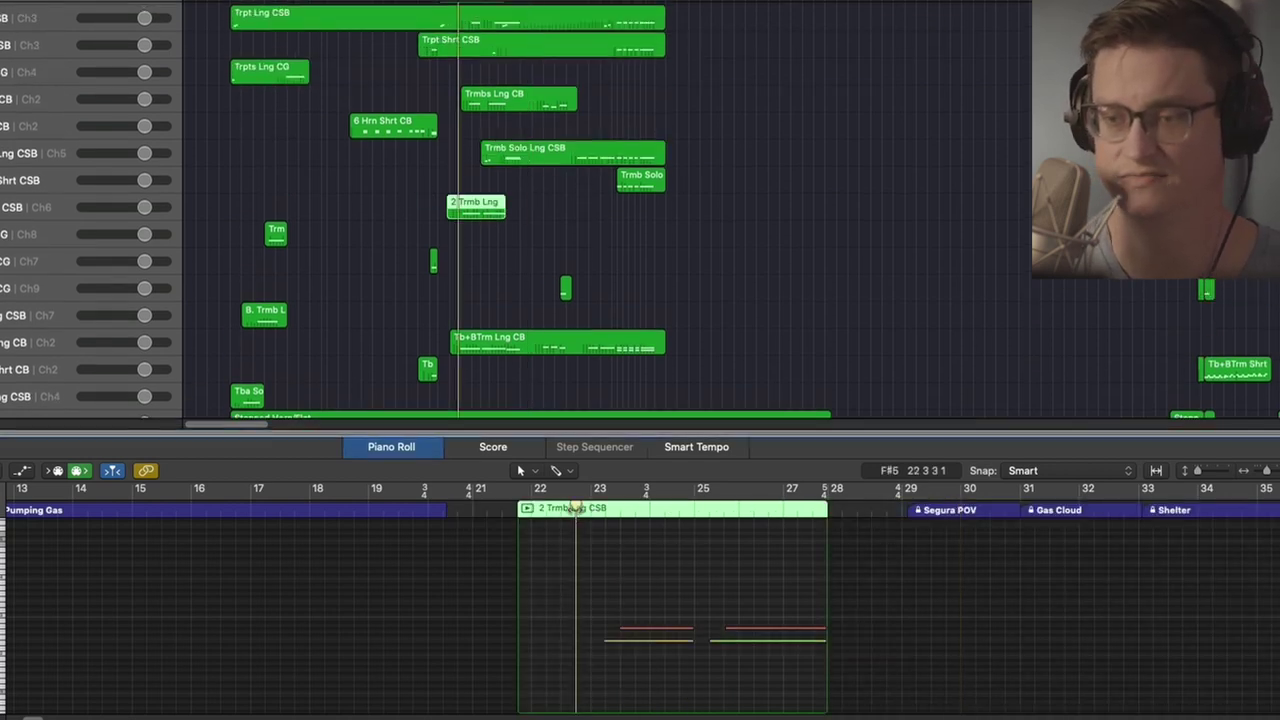
scroll(587, 275, down, 1)
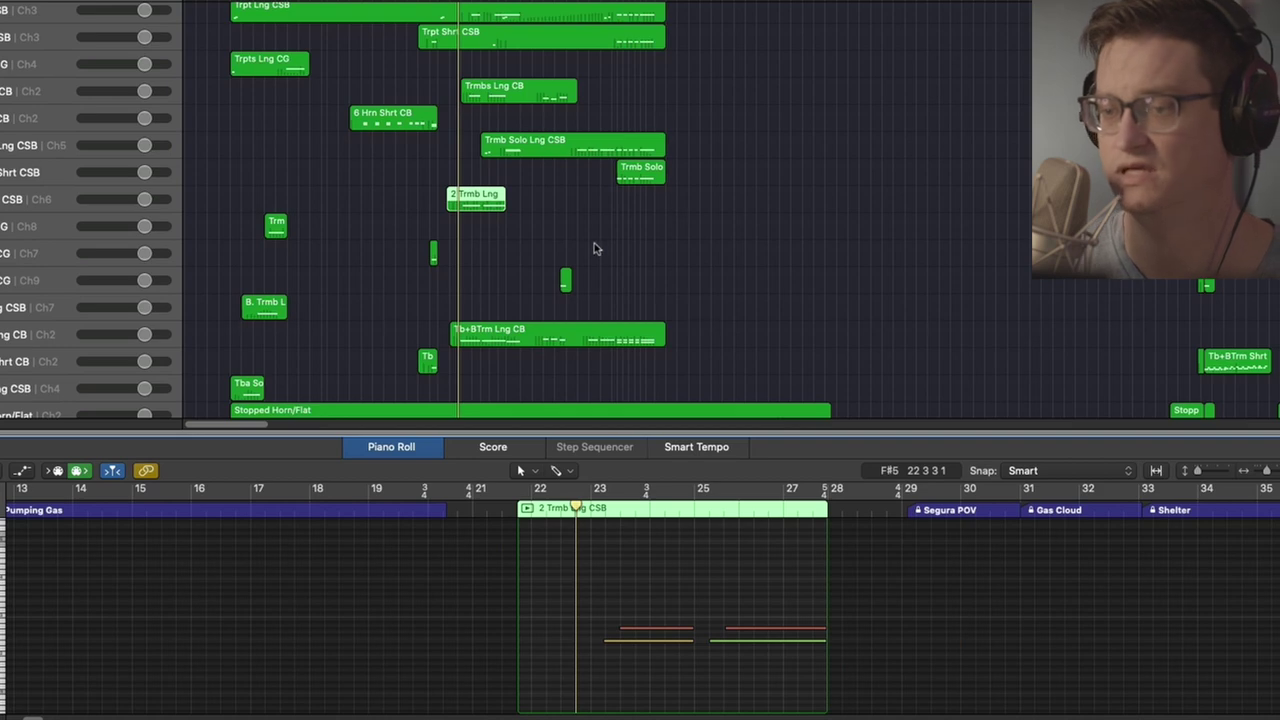
scroll(530, 240, up, 2)
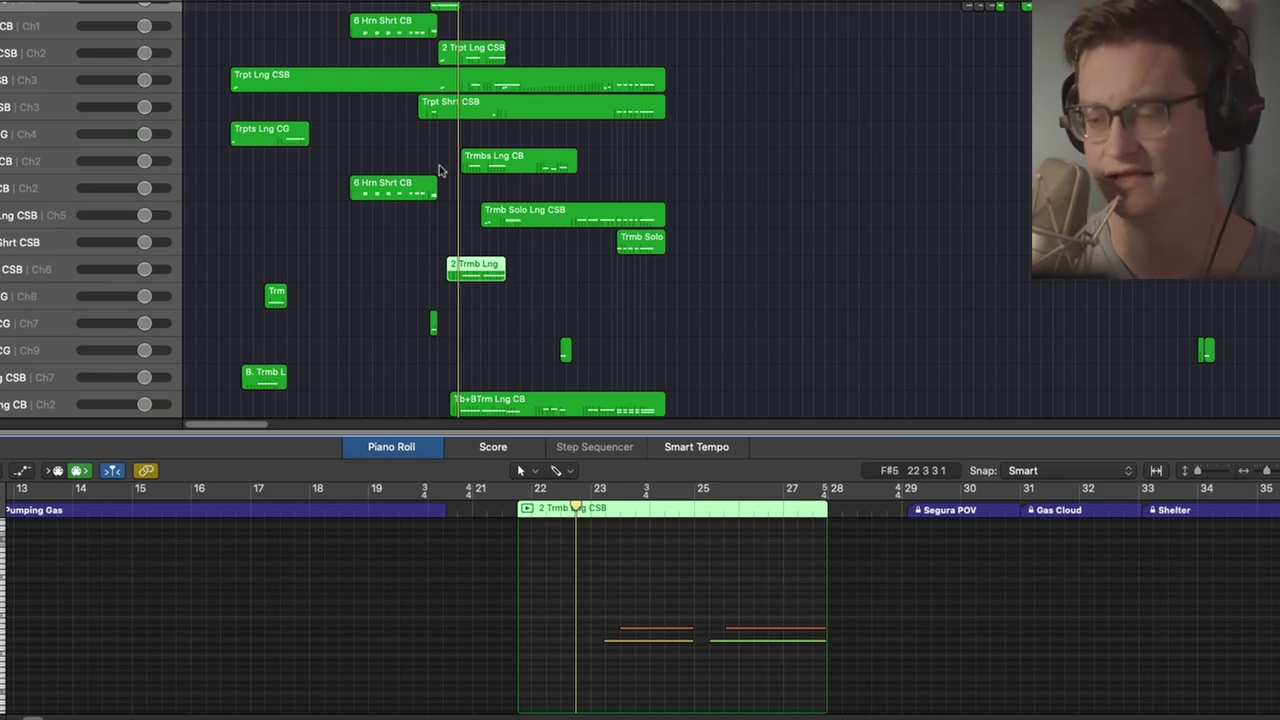
scroll(497, 190, up, 3)
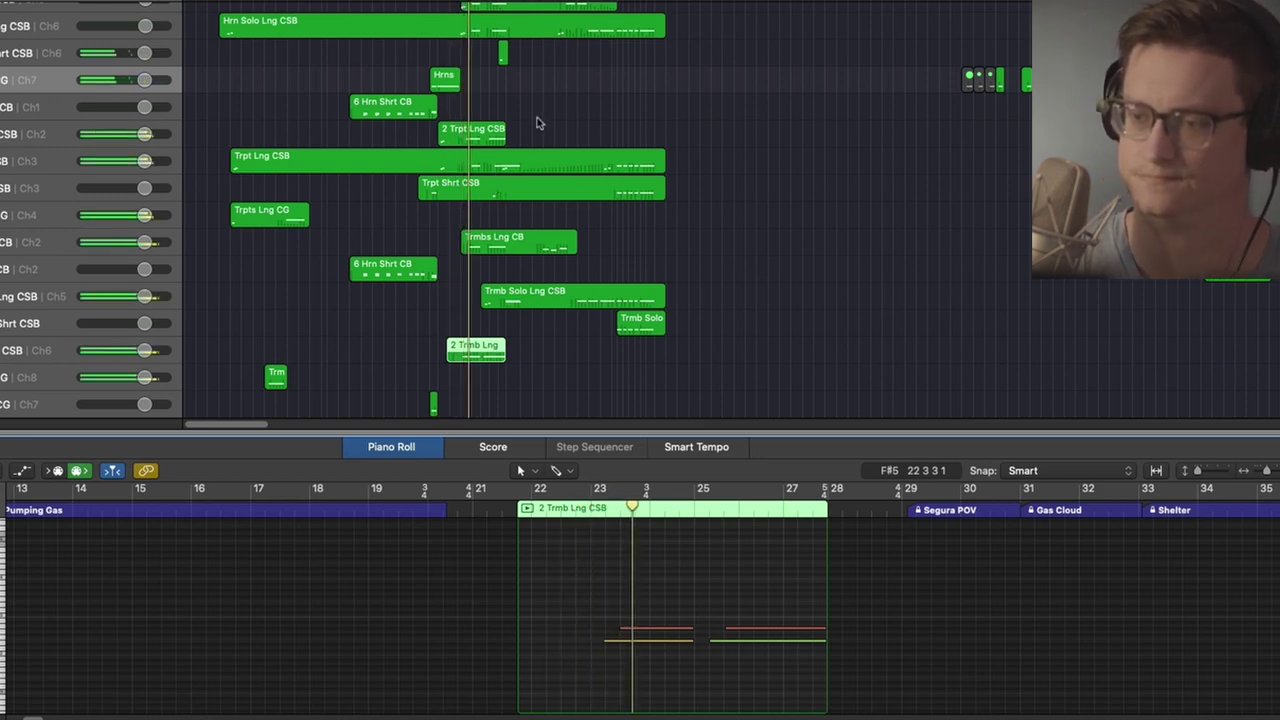
scroll(530, 140, up, 3)
scroll(540, 144, down, 8)
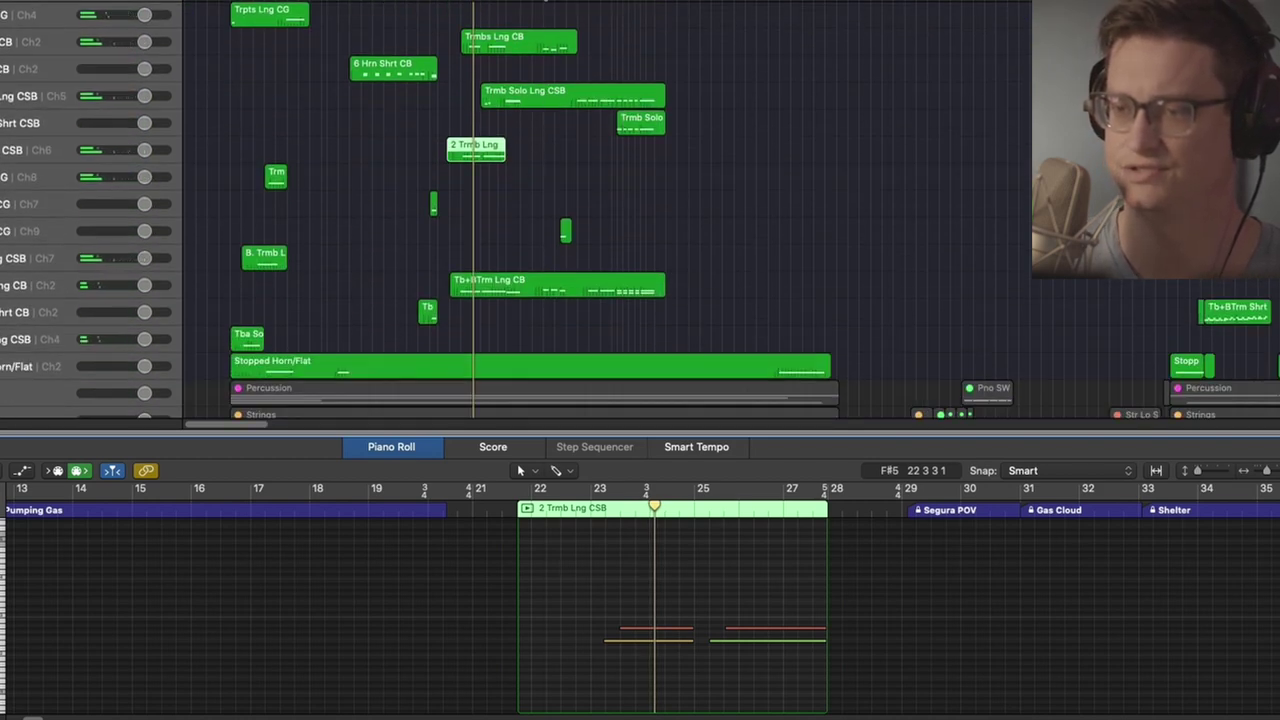
Play the brass from bar 31 with the Tb+BTrm Lng CB region's notes shown, following the other brass tracks.
click(543, 2)
click(629, 281)
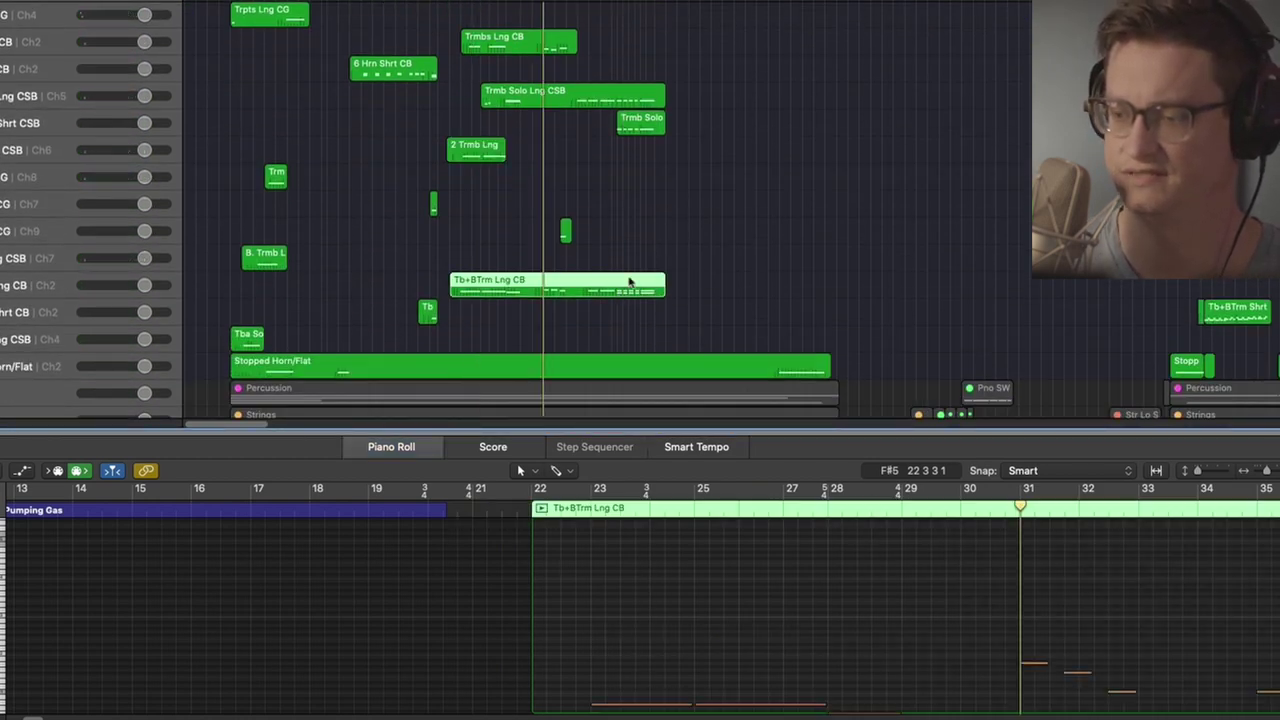
scroll(645, 272, up, 9)
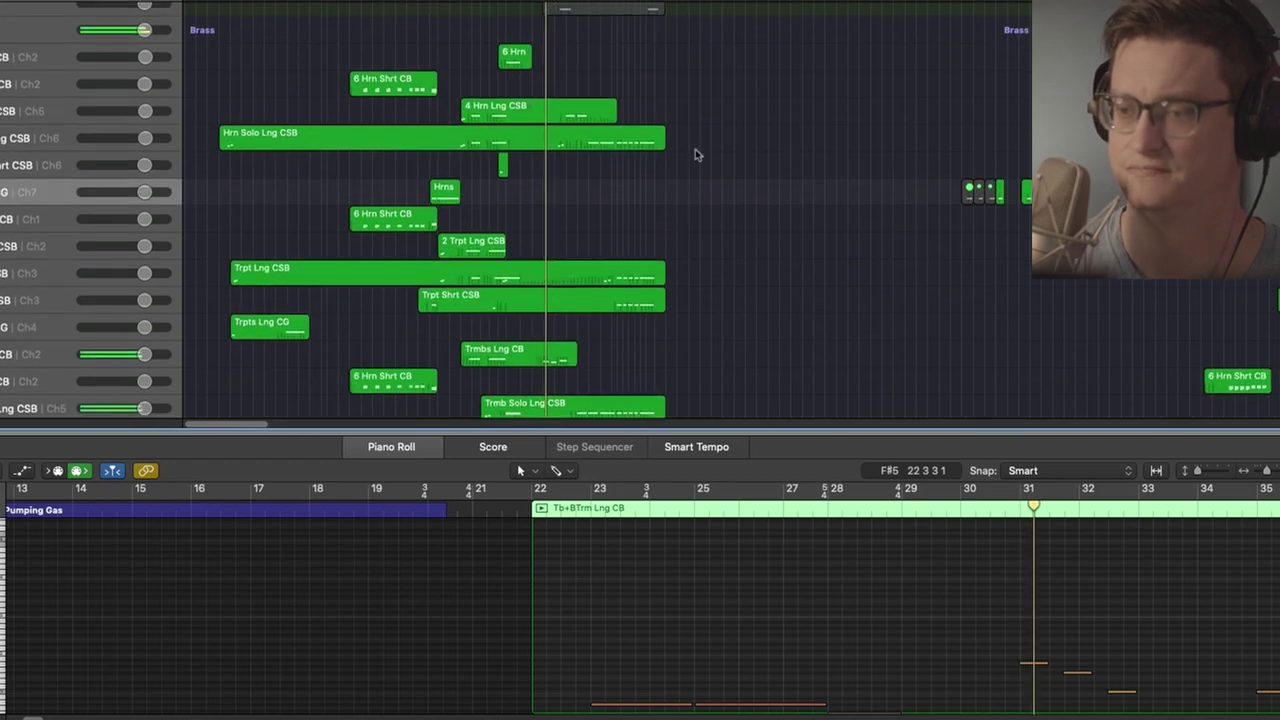
scroll(697, 156, down, 11)
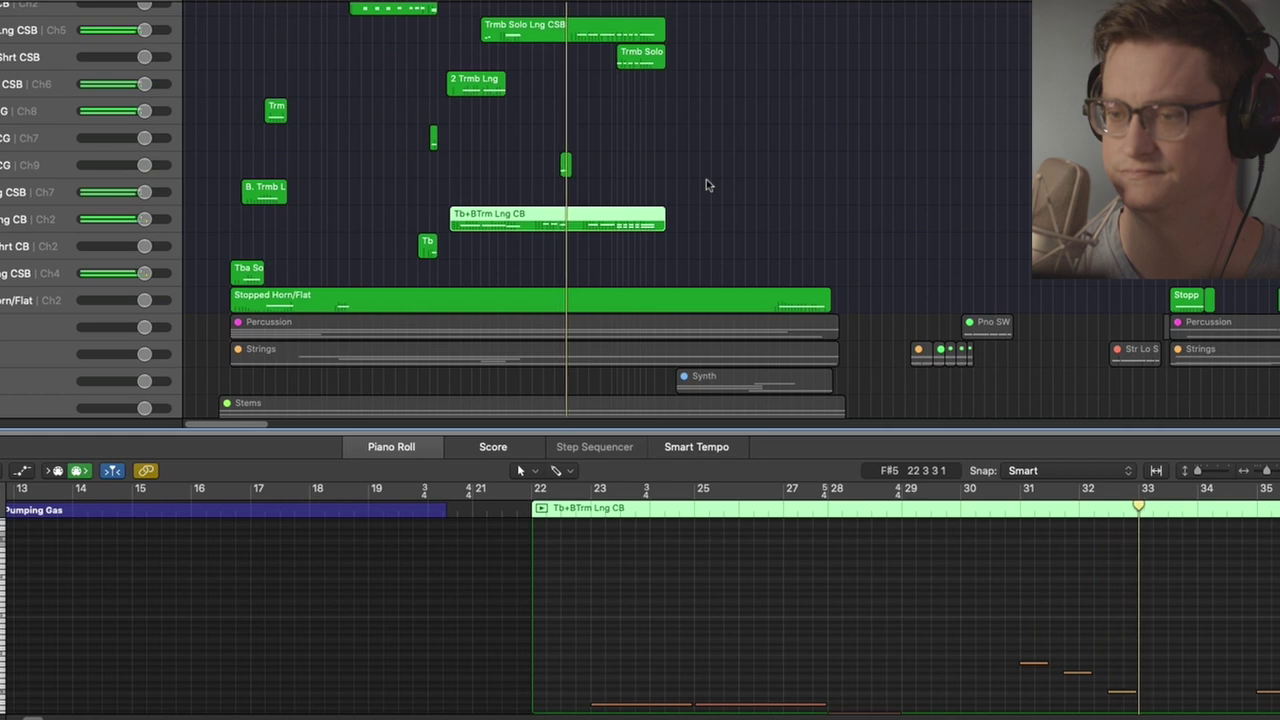
scroll(700, 198, up, 2)
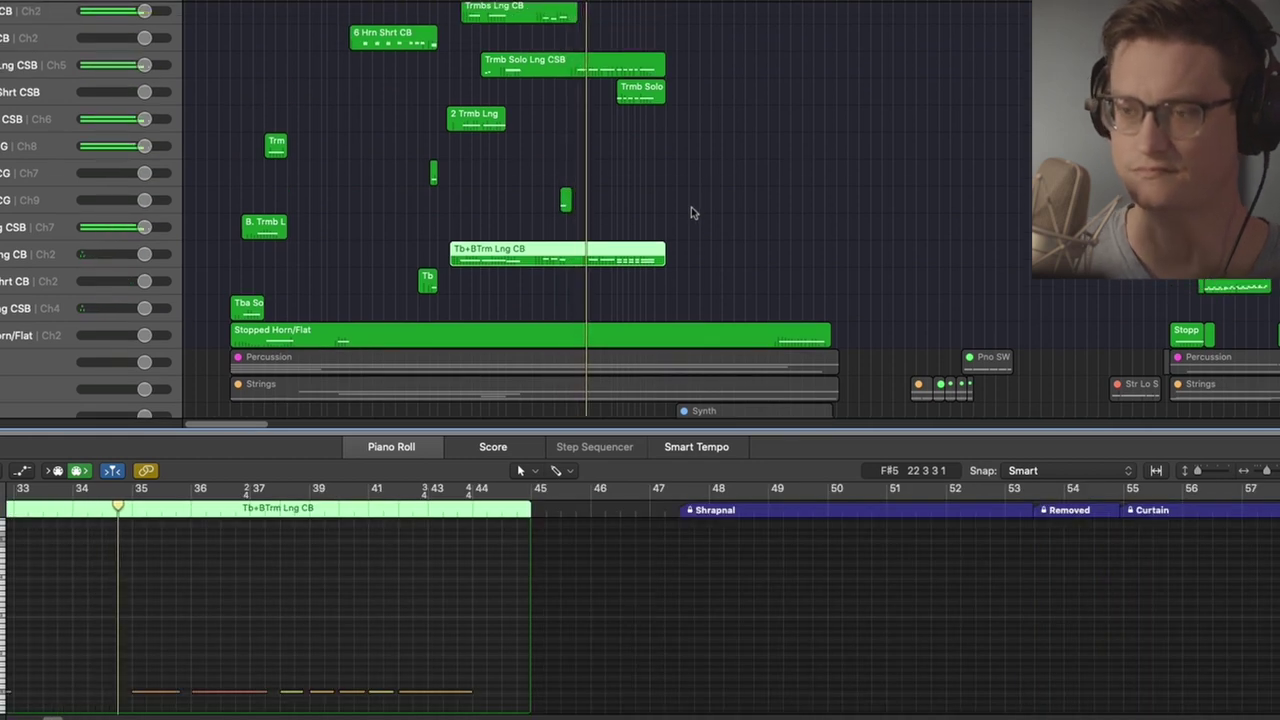
scroll(691, 207, up, 8)
scroll(690, 213, up, 5)
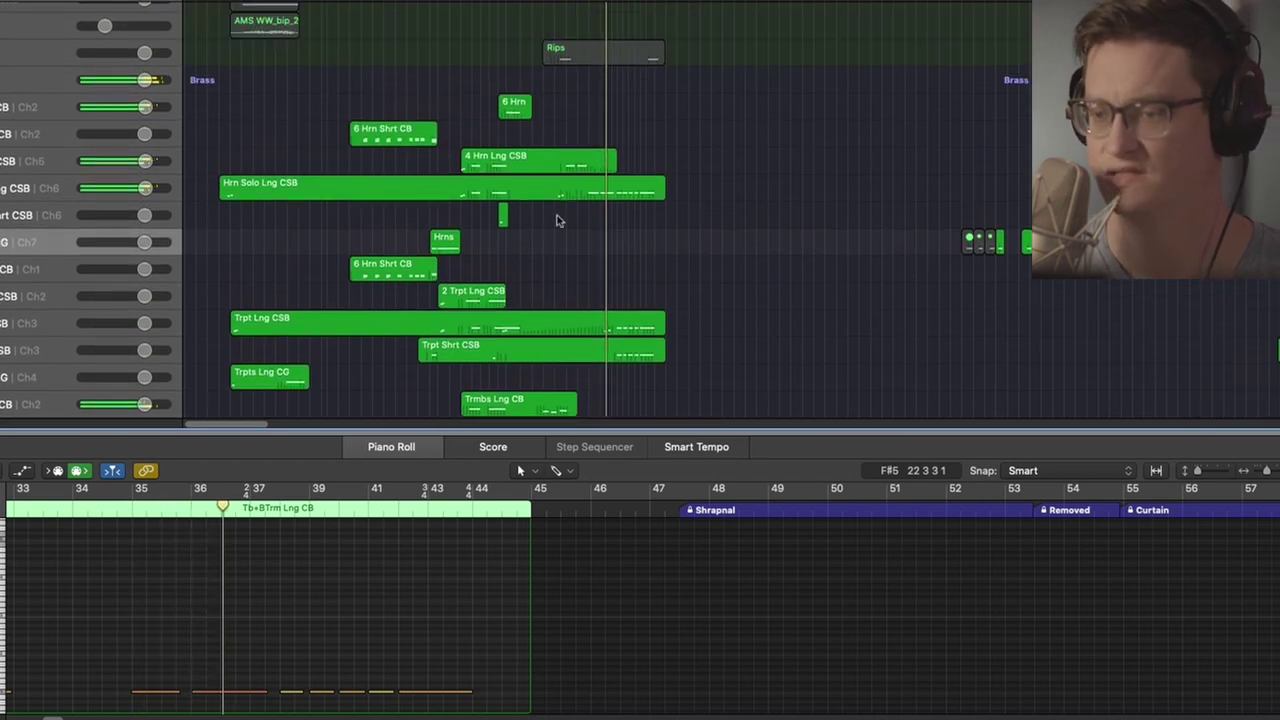
Examine the closing notes of the Hrn Solo Lng CSB region and of the two Trmb Solo regions together.
click(552, 190)
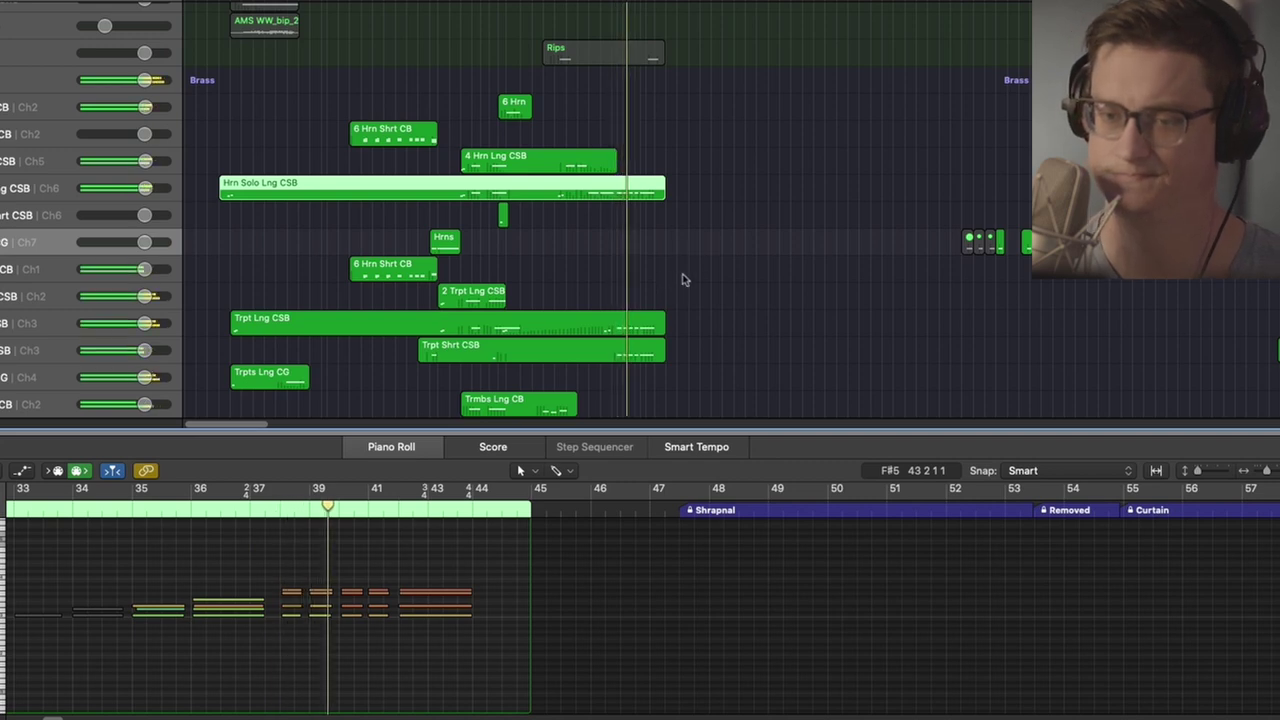
scroll(683, 280, down, 4)
scroll(683, 280, down, 5)
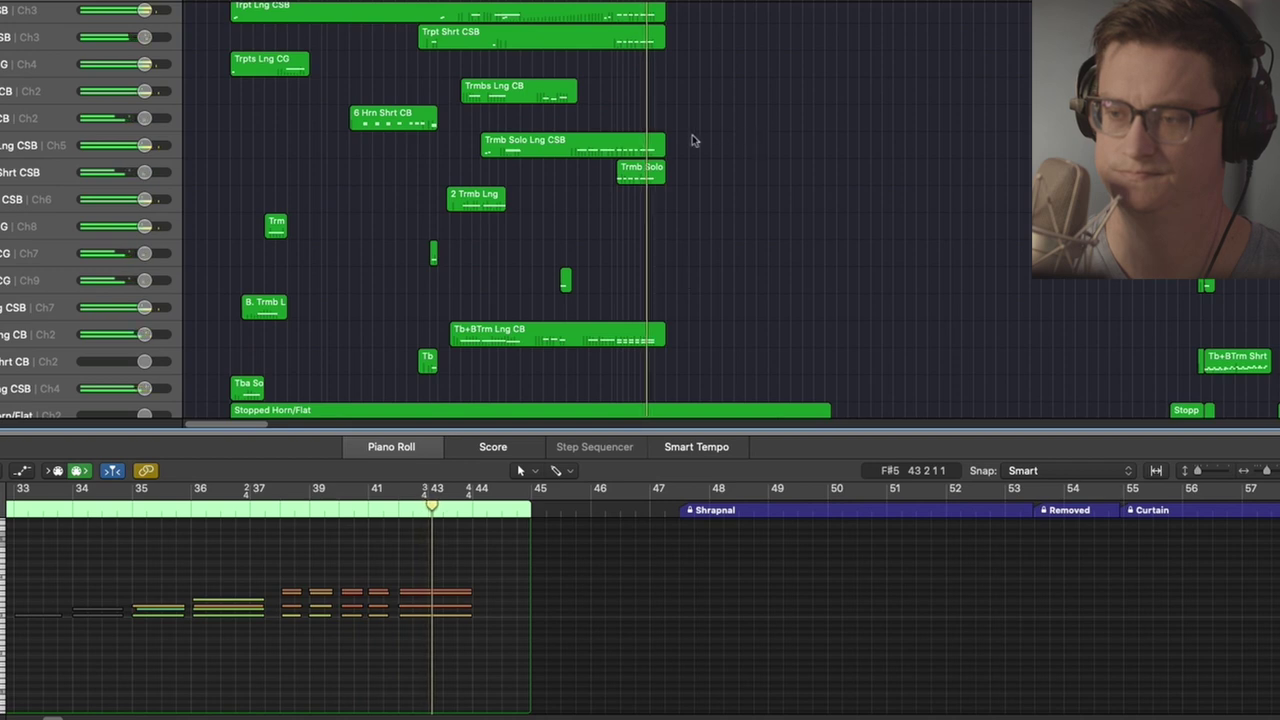
drag(732, 62, 602, 313)
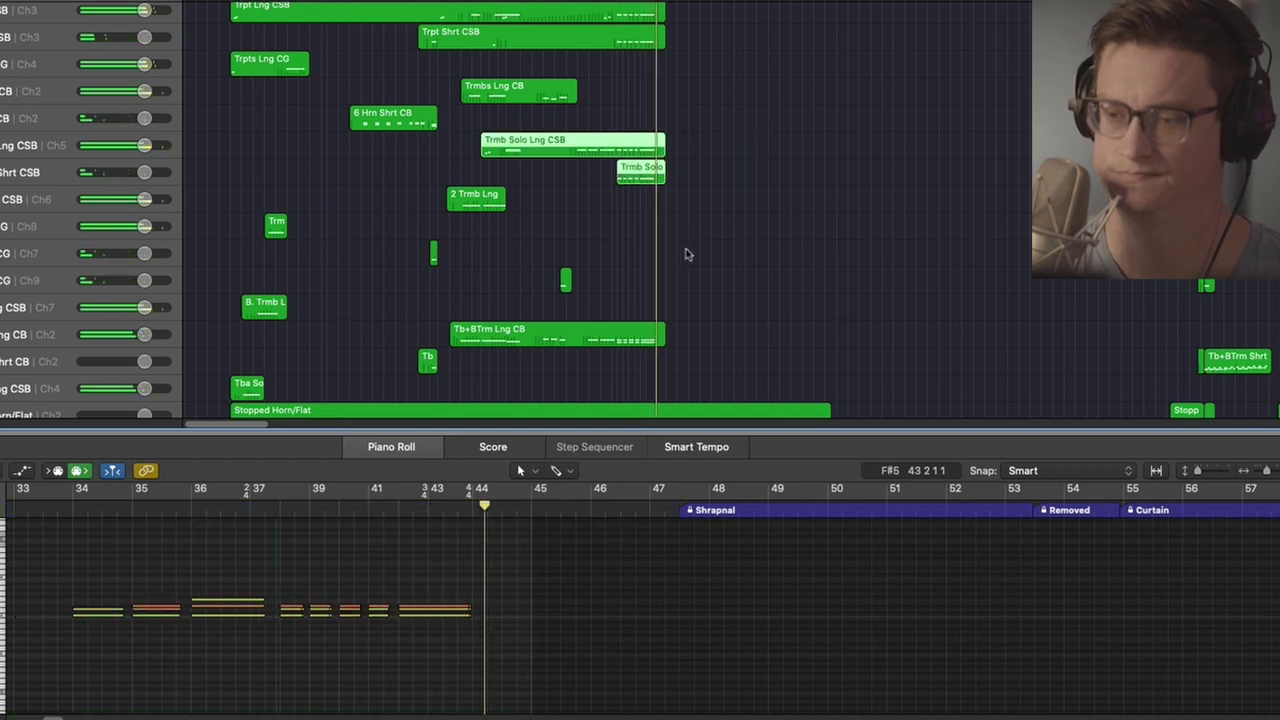
scroll(686, 251, down, 4)
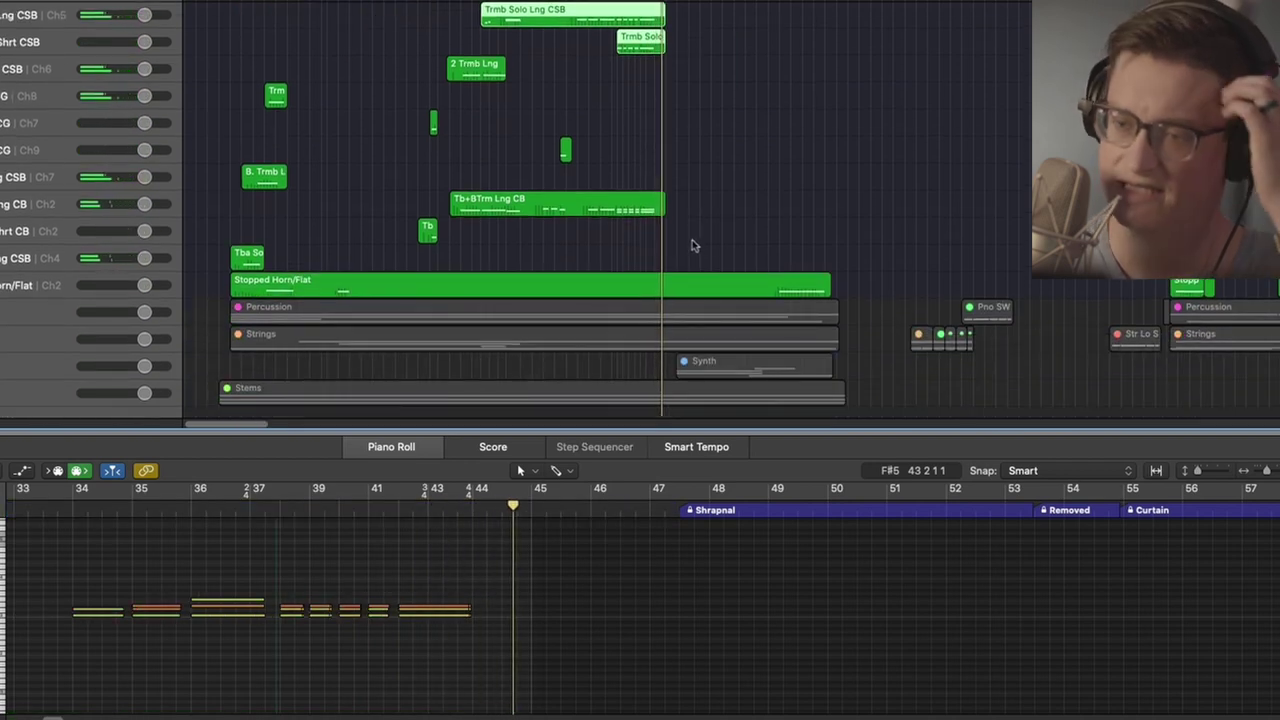
scroll(392, 237, up, 10)
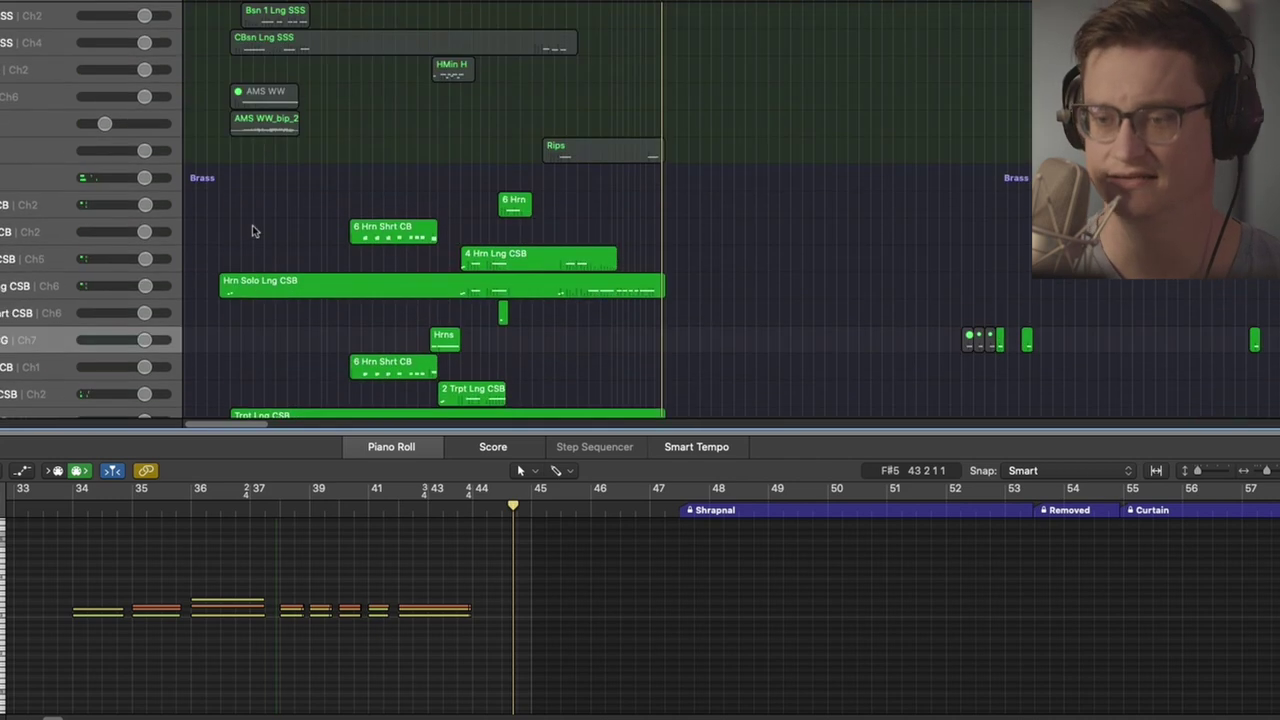
scroll(73, 252, down, 5)
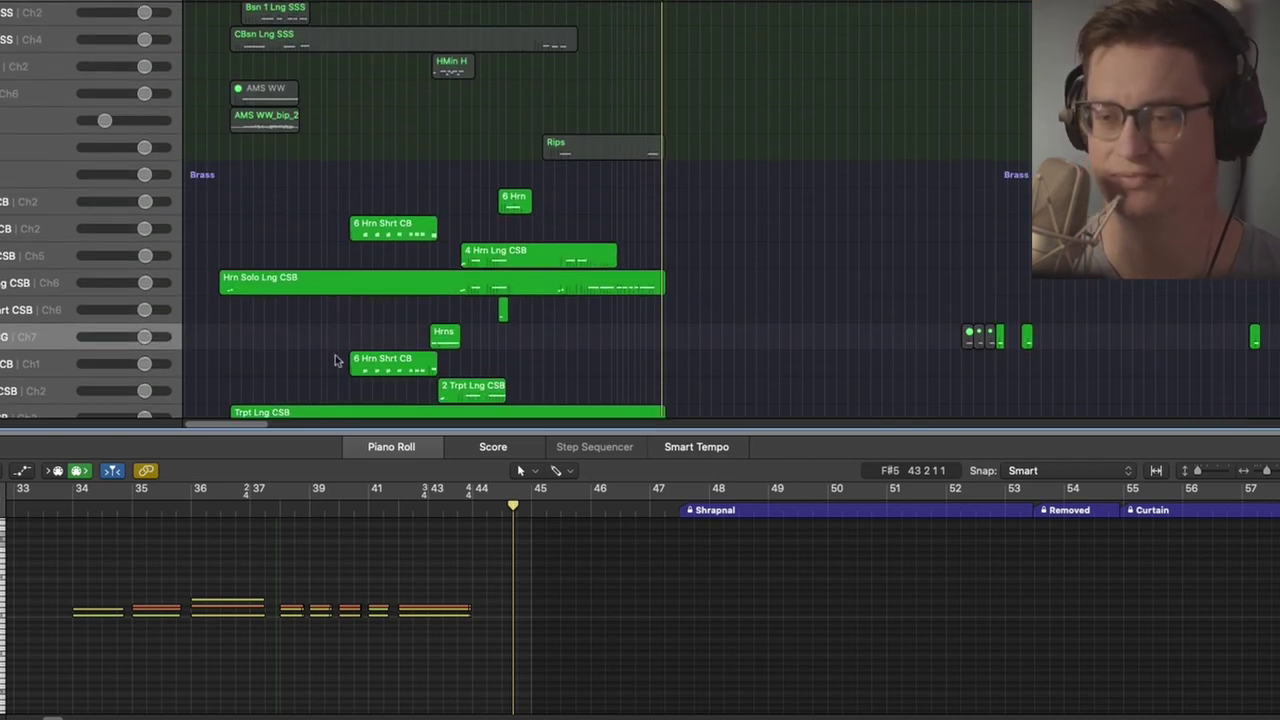
Select the 6 Hrn Shrt CB region just below the Hrns Shrt CG track and play it briefly from bar 14.
click(390, 362)
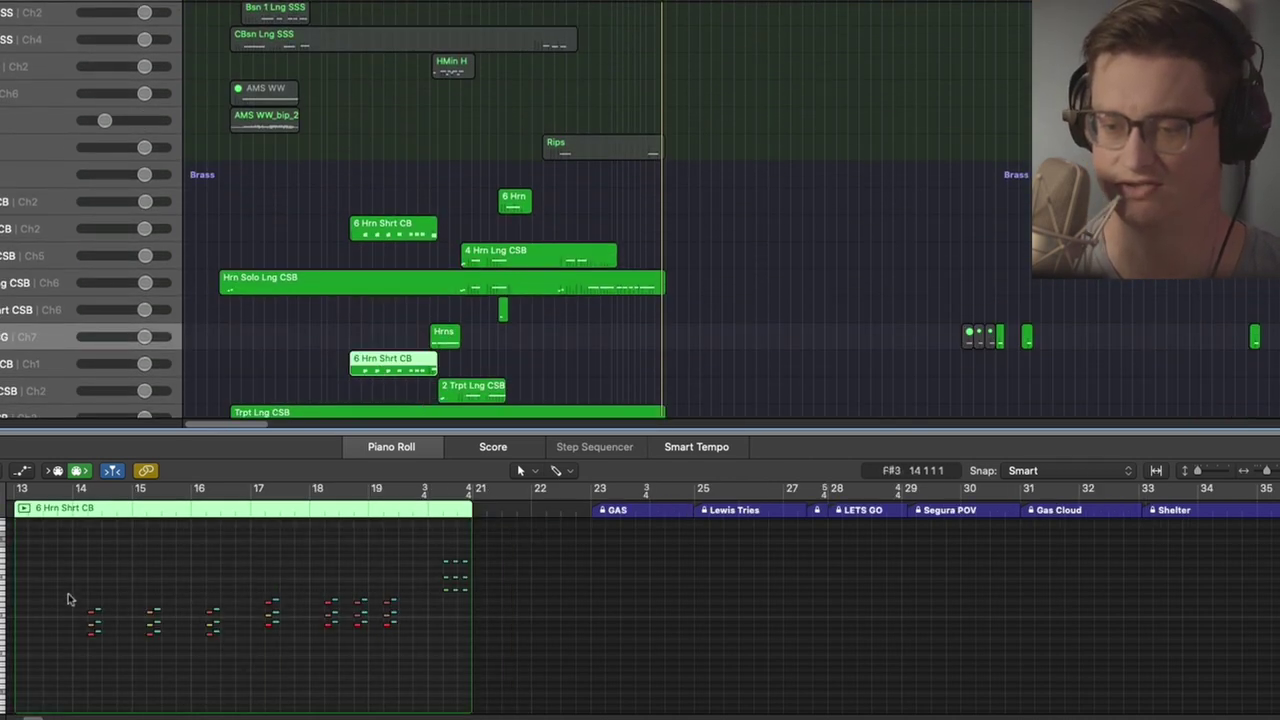
click(82, 511)
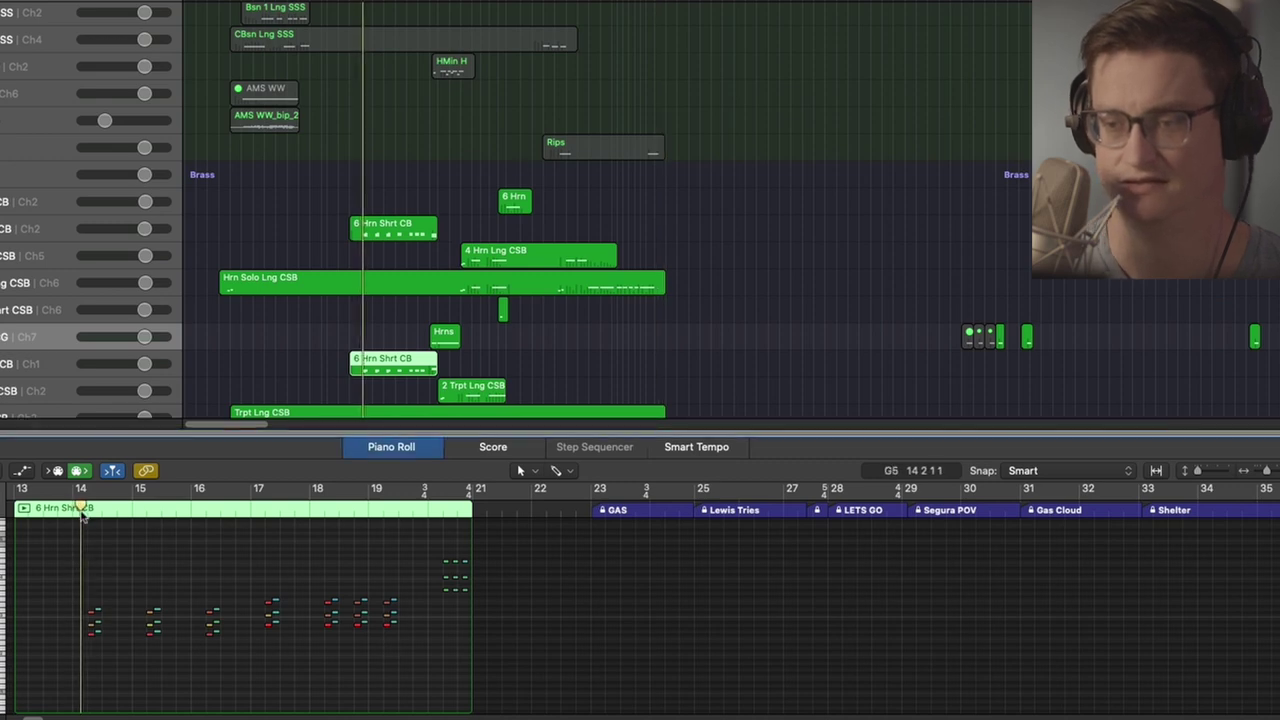
key(space)
click(378, 387)
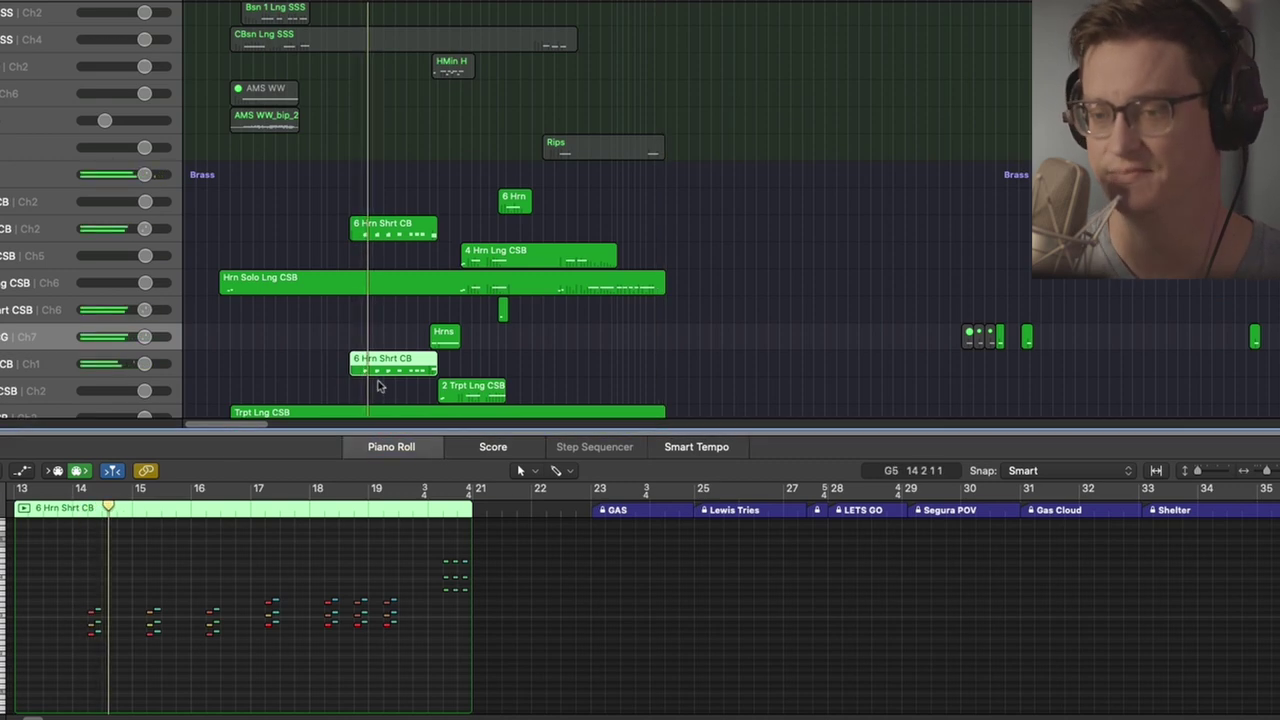
Select all three early 6 Hrn Shrt CB regions together to show their combined notes.
scroll(362, 365, down, 5)
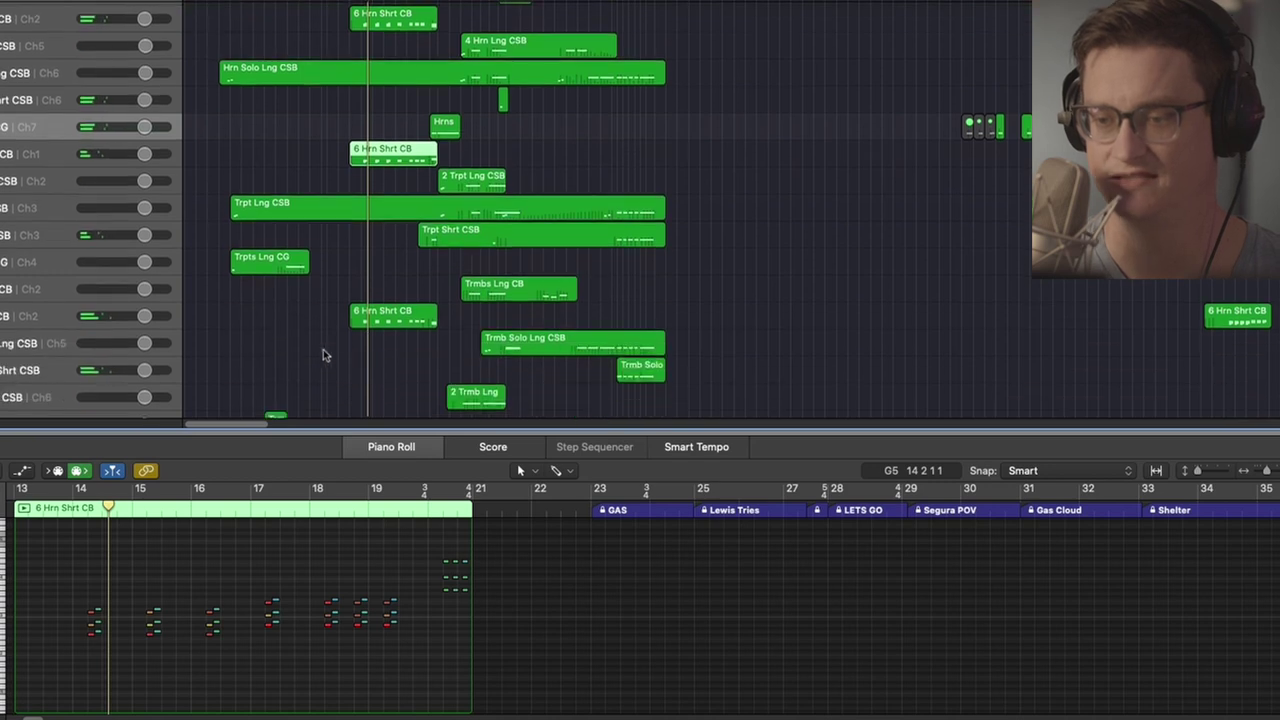
click(390, 315)
drag(320, 157, 401, 130)
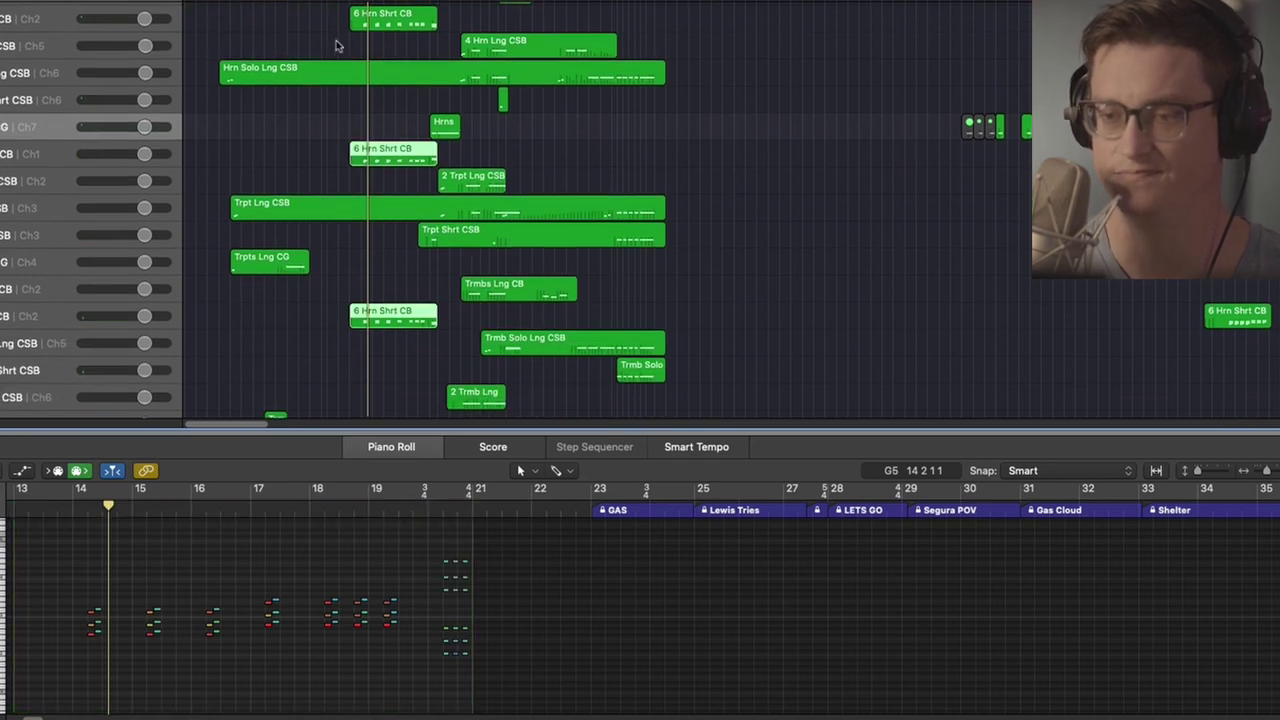
drag(336, 42, 416, 21)
Play the closing notes of the three selected regions from around bar 20, toggling their solo on and back off.
key(ctrl+s)
click(430, 503)
key(space)
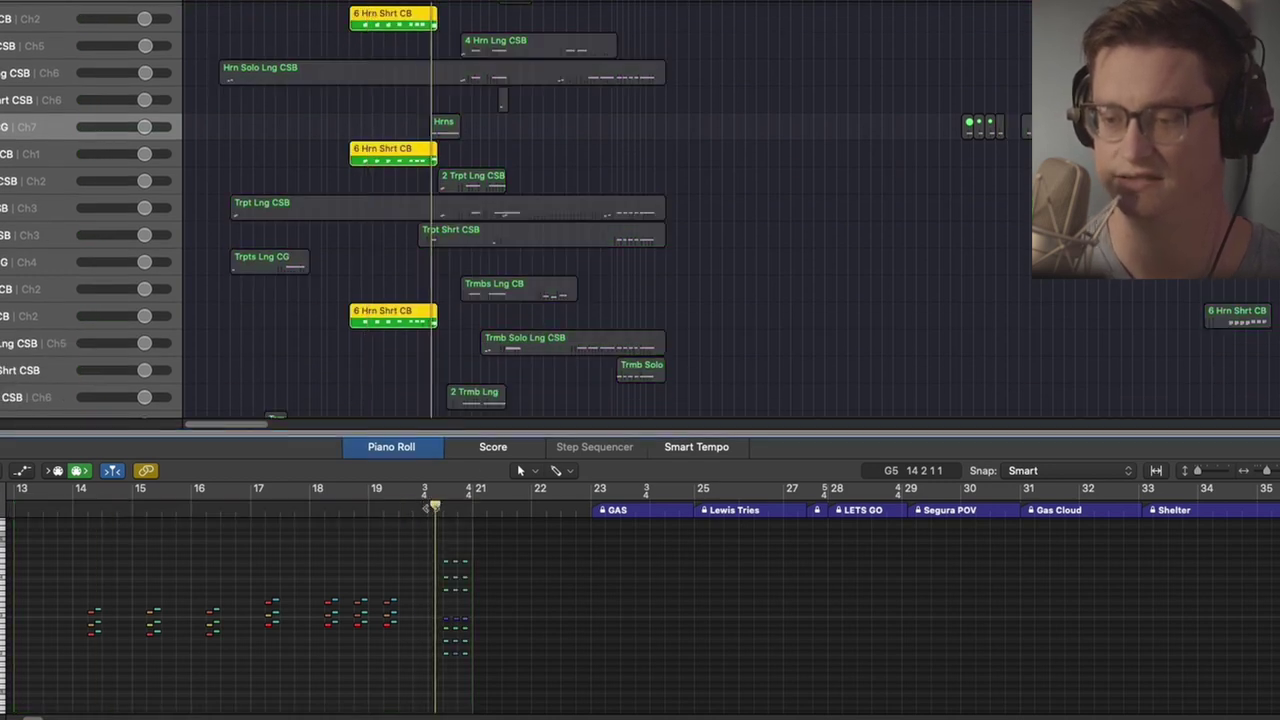
key(ctrl+s)
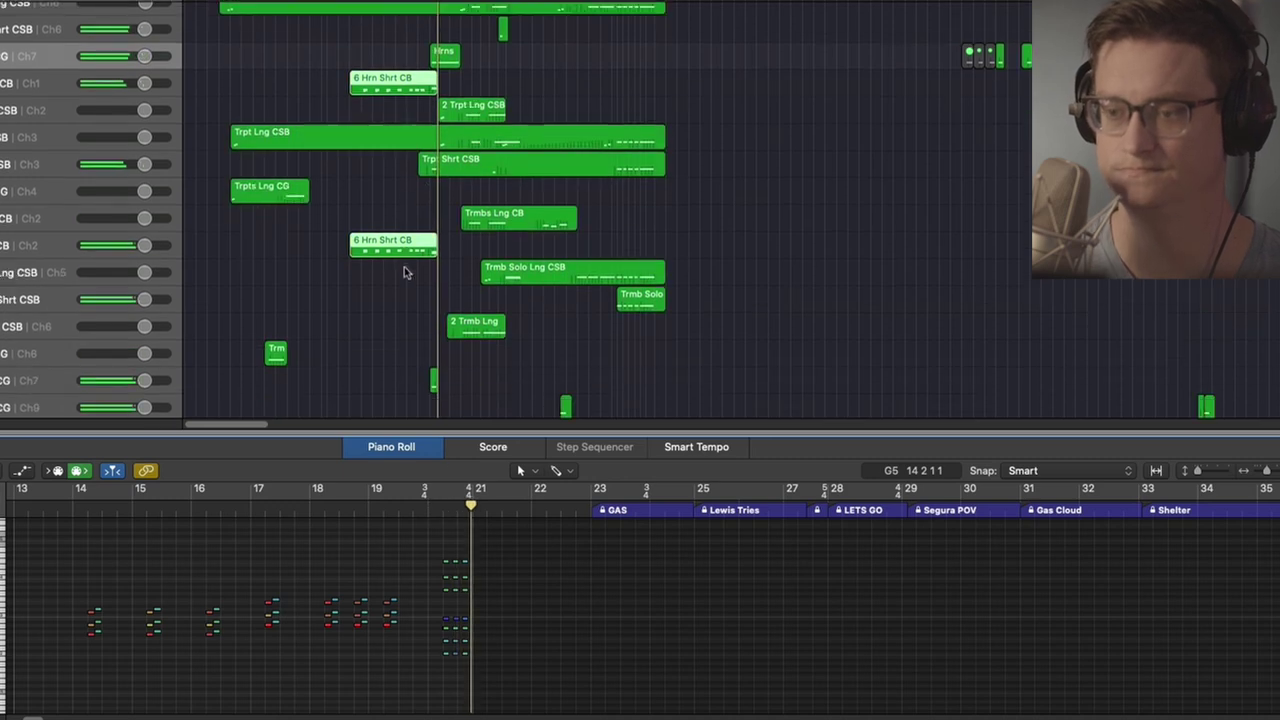
Look through the trombone and tuba tracks at the end of the Brass stack and select the Tb+BTrm Lng CB region to show its notes.
scroll(400, 264, down, 1)
scroll(399, 264, down, 5)
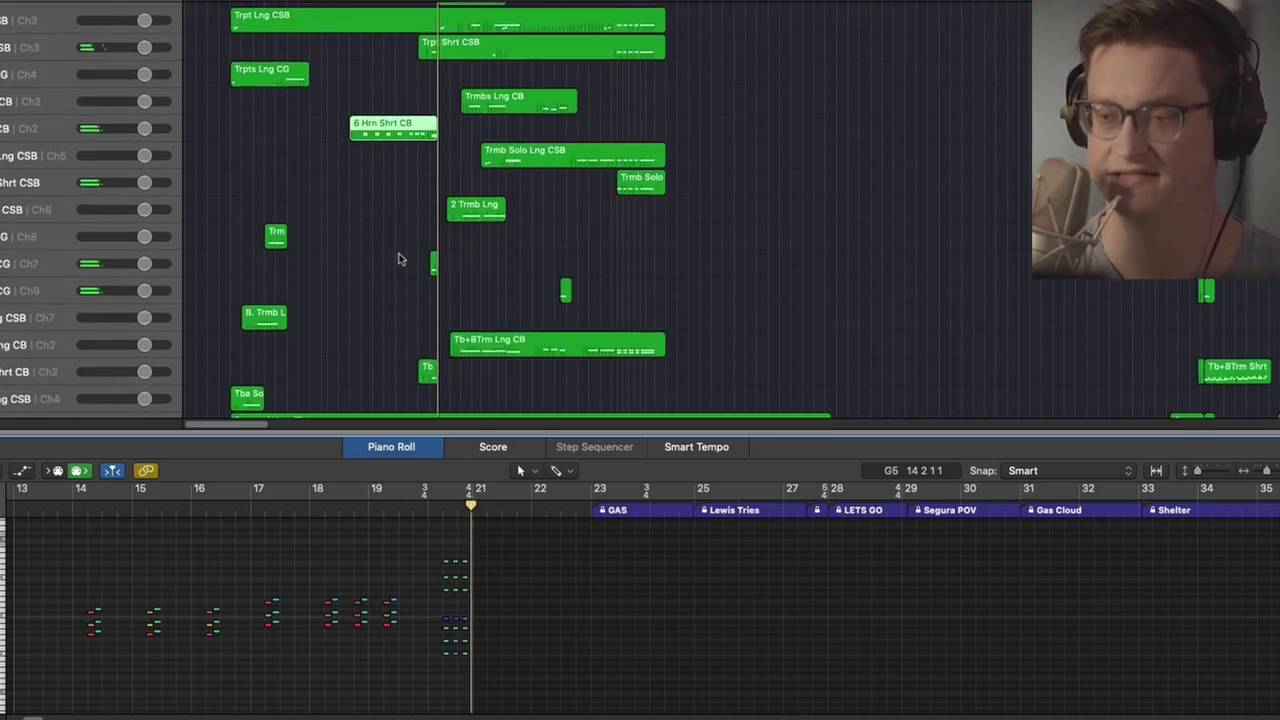
scroll(398, 255, down, 3)
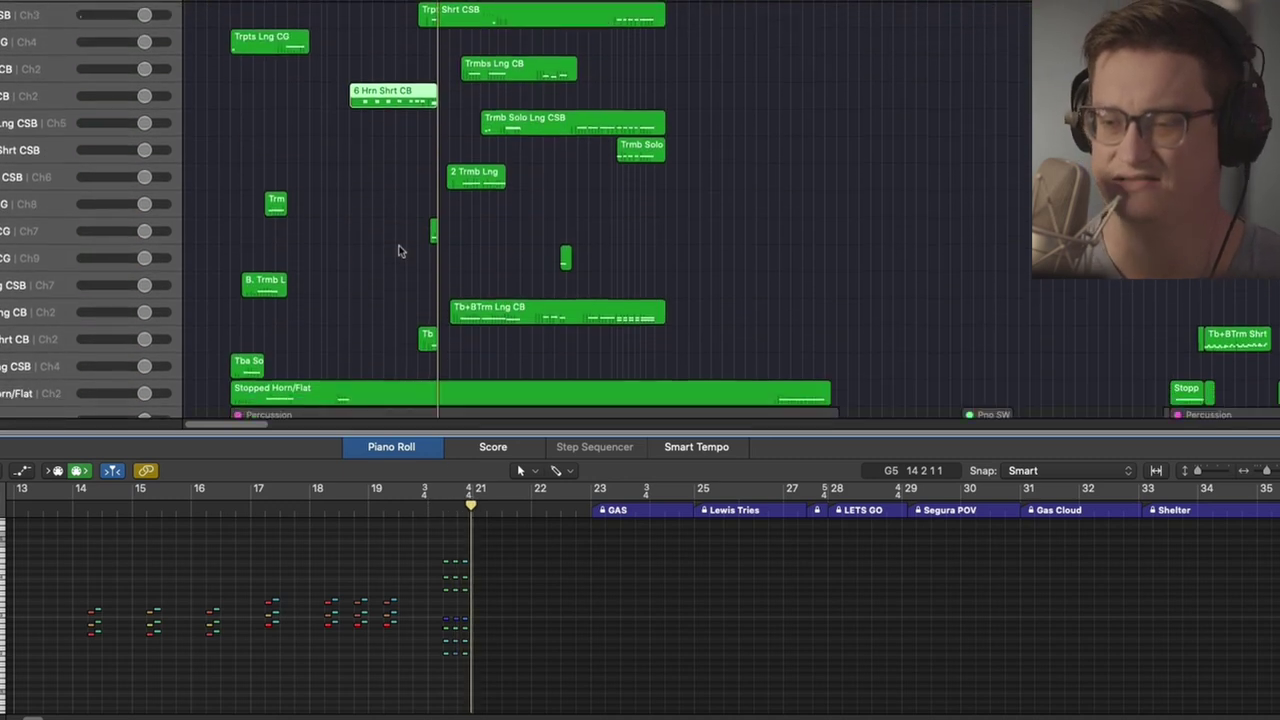
scroll(394, 262, up, 1)
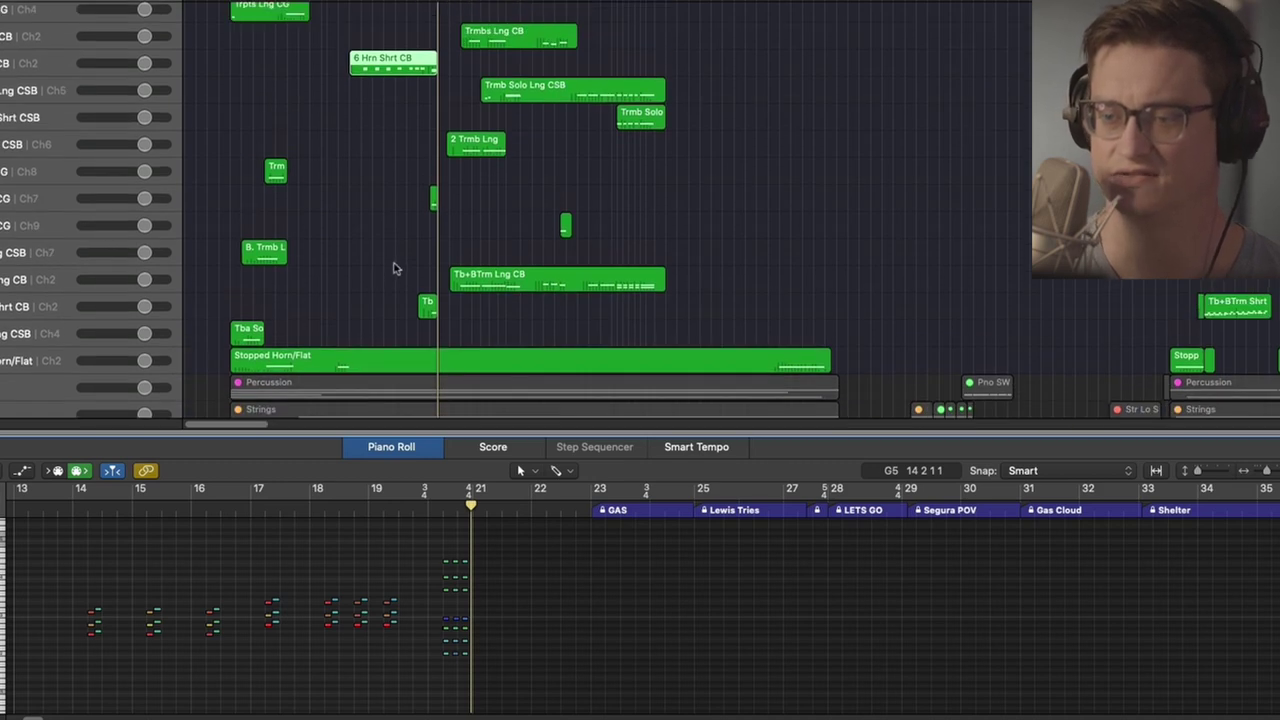
click(582, 277)
scroll(396, 270, down, 1)
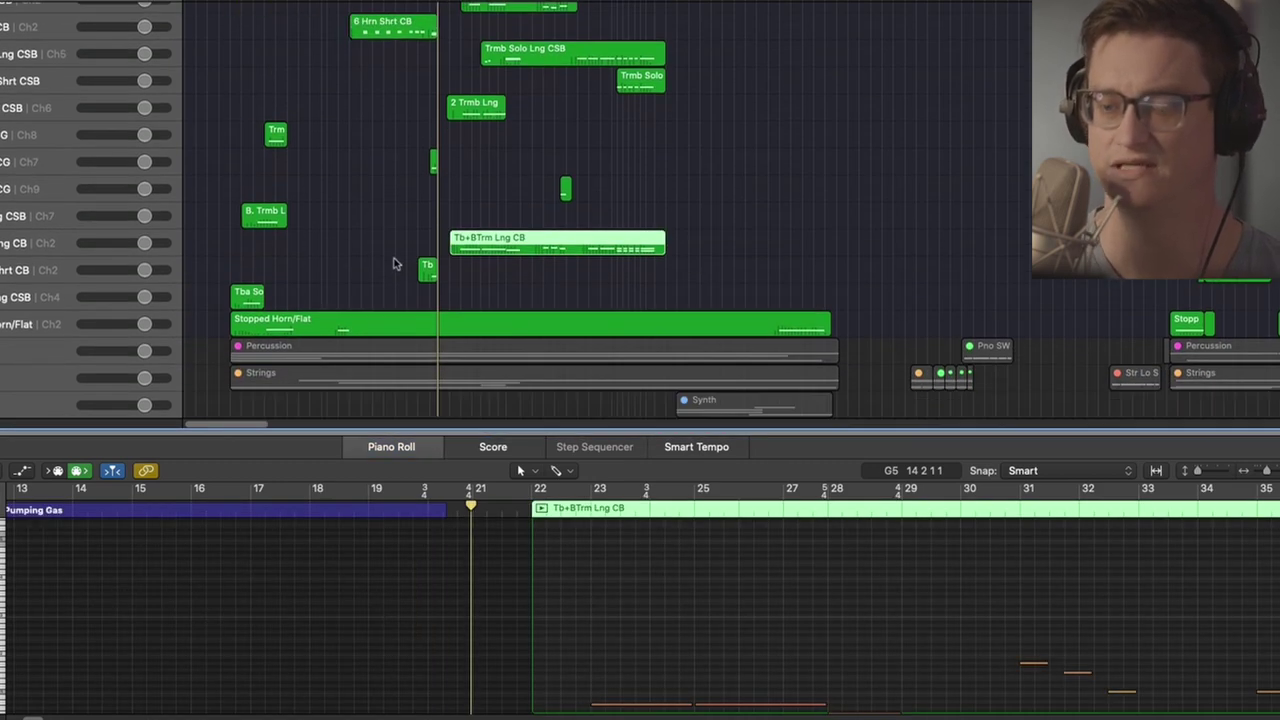
scroll(394, 264, down, 2)
scroll(391, 260, down, 1)
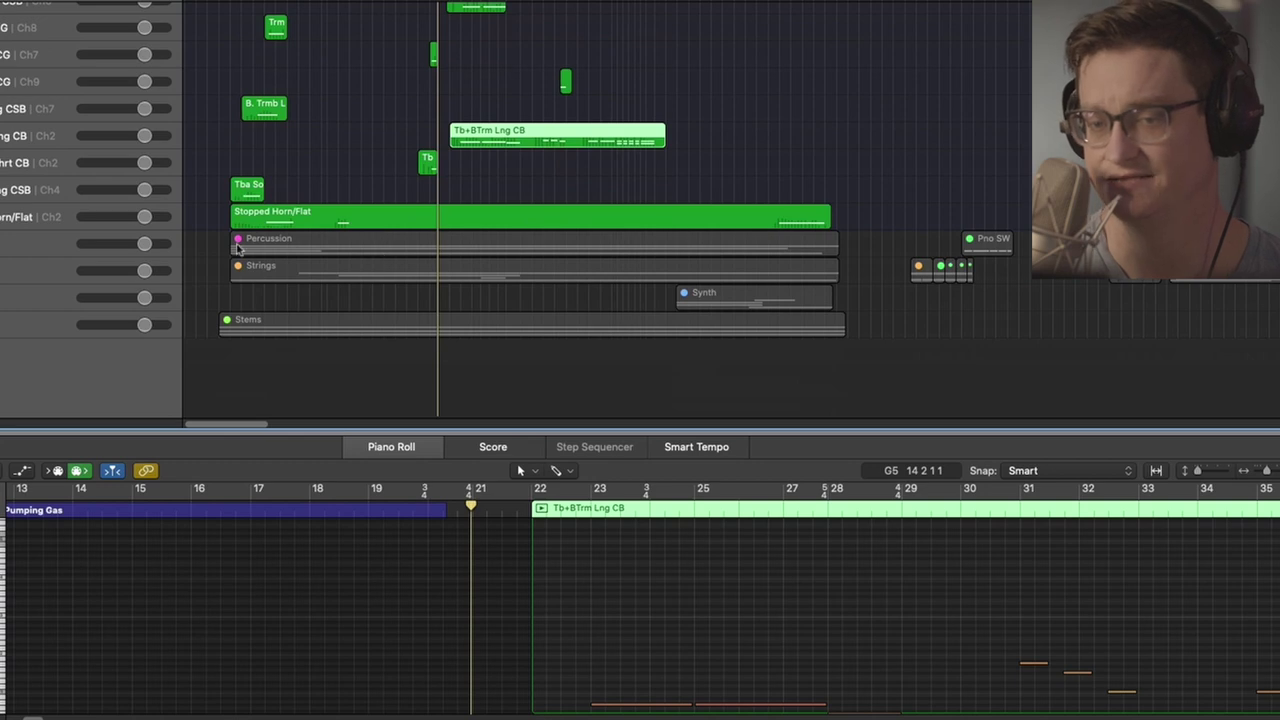
Collapse the Brass and Woodwinds track stacks.
scroll(237, 248, up, 9)
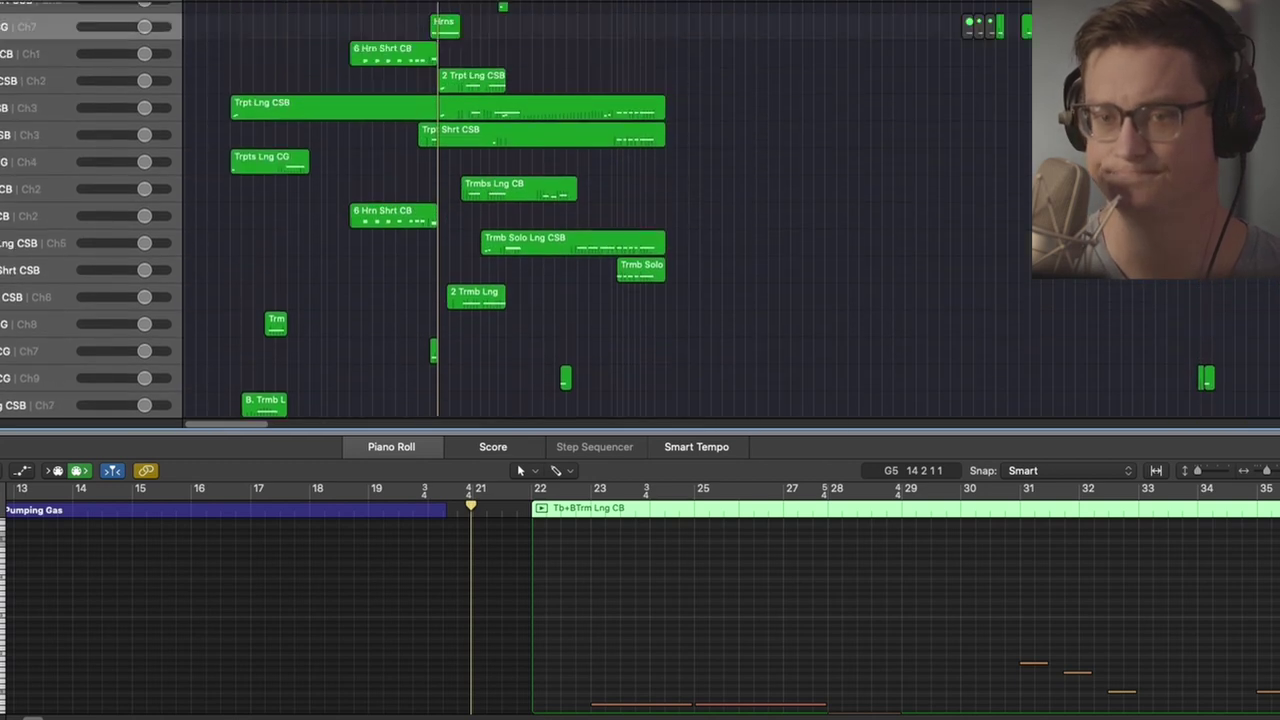
scroll(440, 210, up, 10)
click(2, 192)
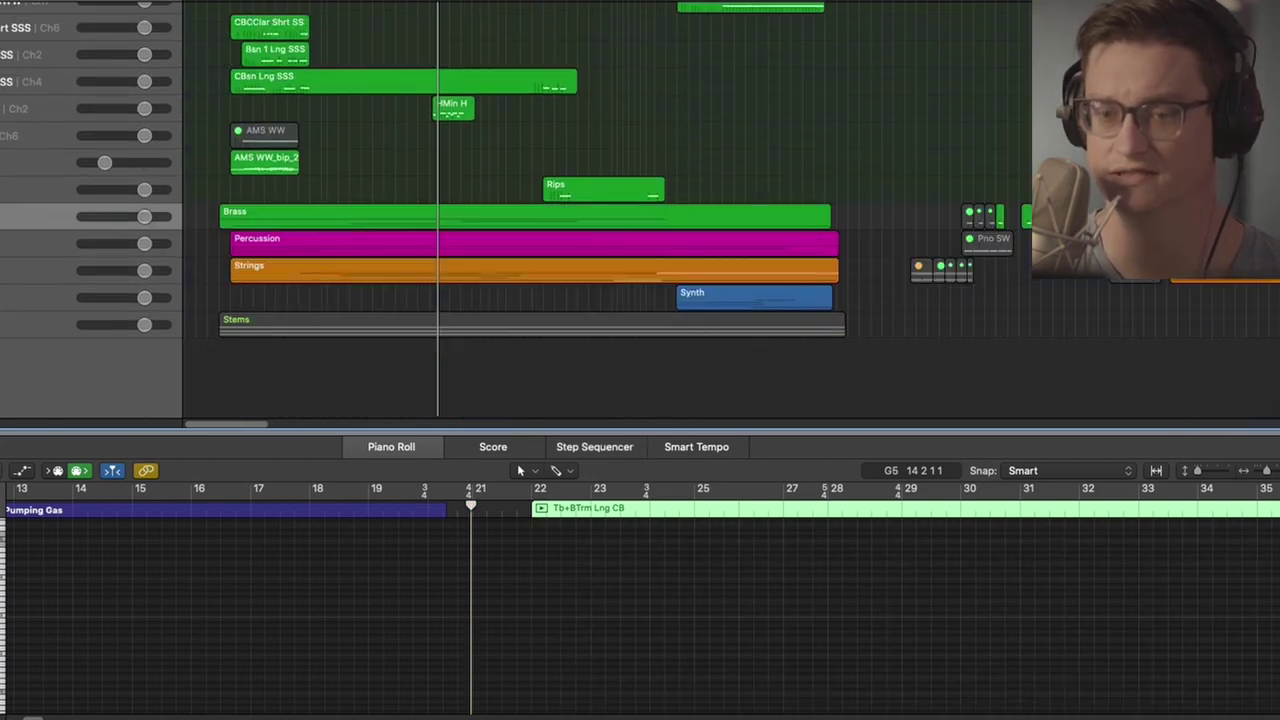
click(5, 216)
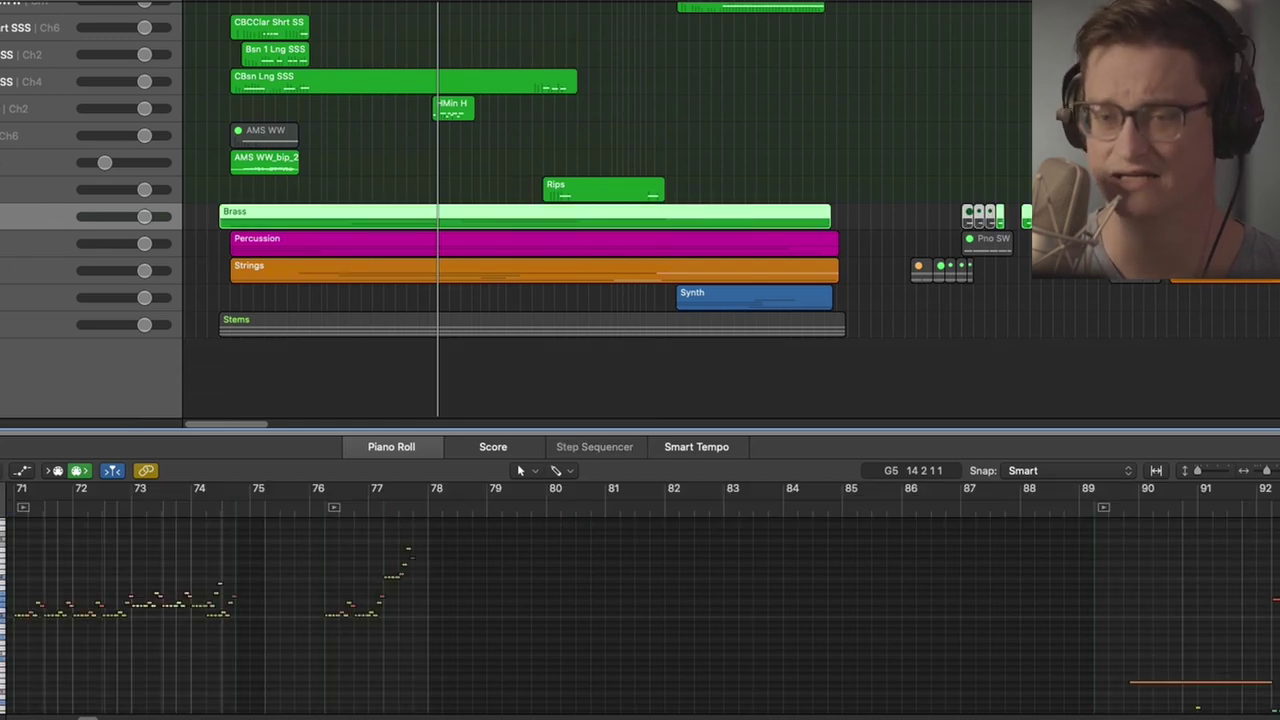
scroll(600, 210, up, 12)
click(3, 16)
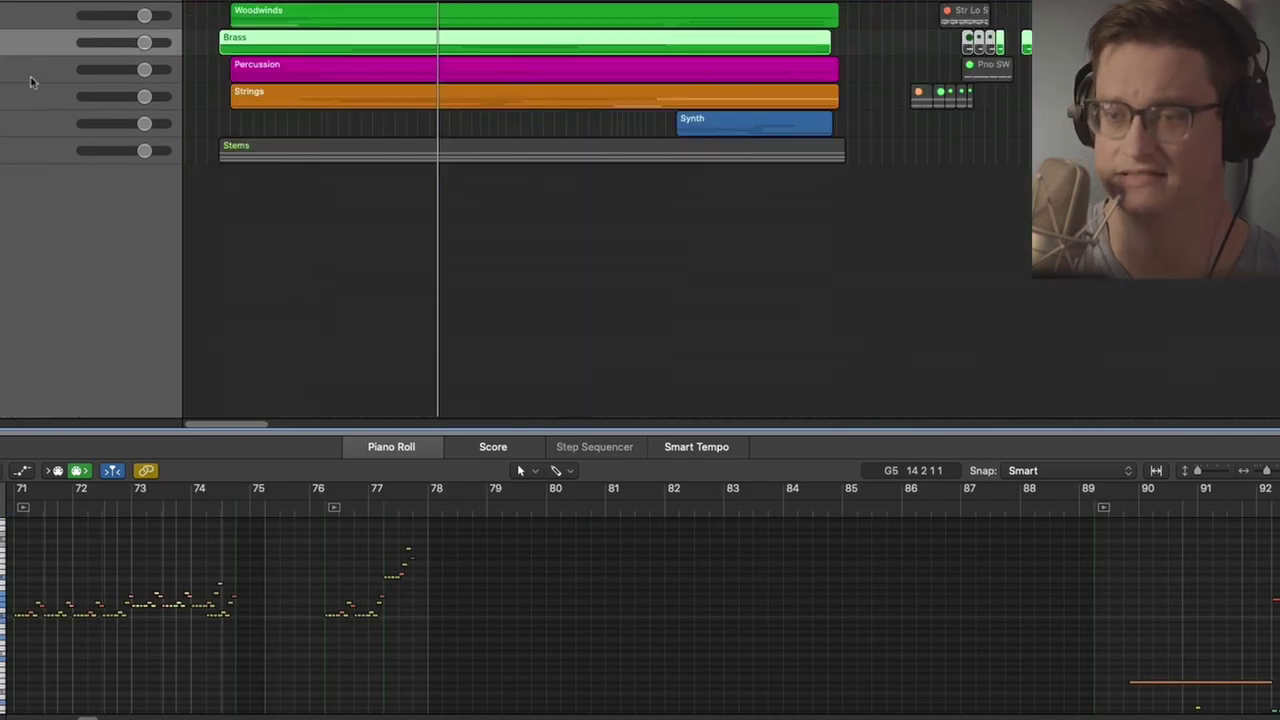
Look briefly into the Percussion stack, close it again, and expand the Strings stack to survey its tracks.
click(3, 70)
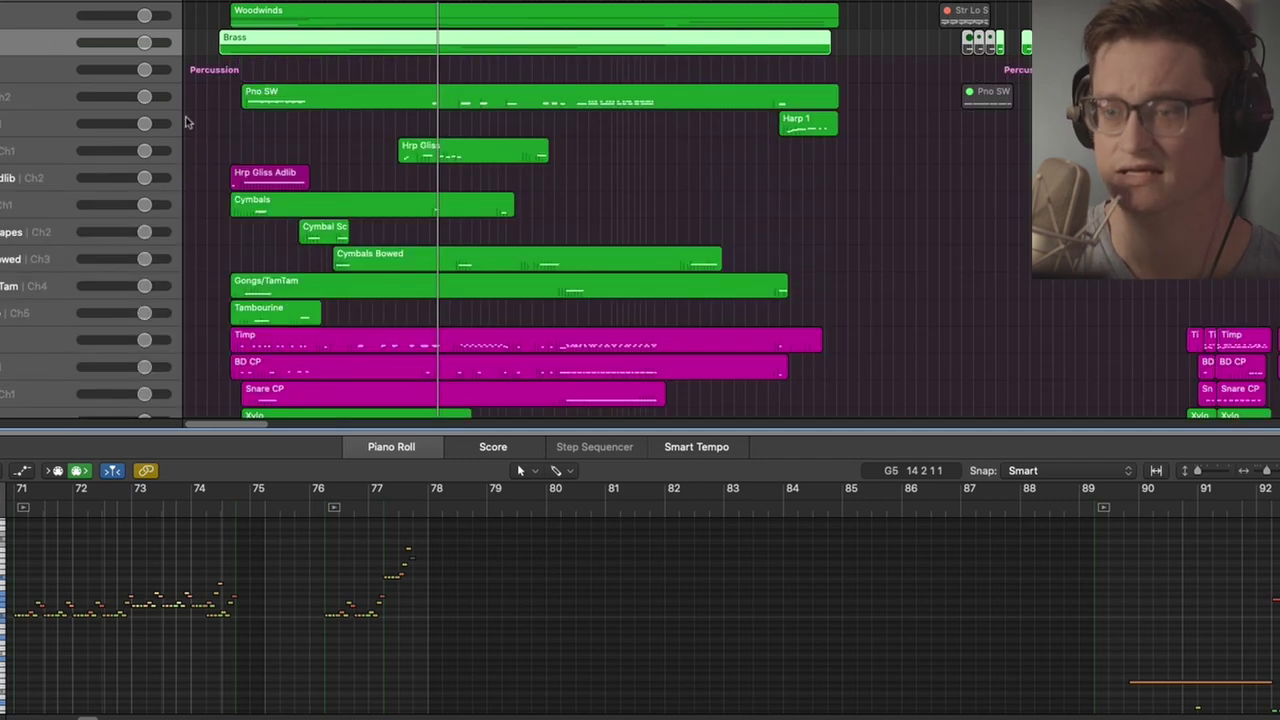
click(3, 70)
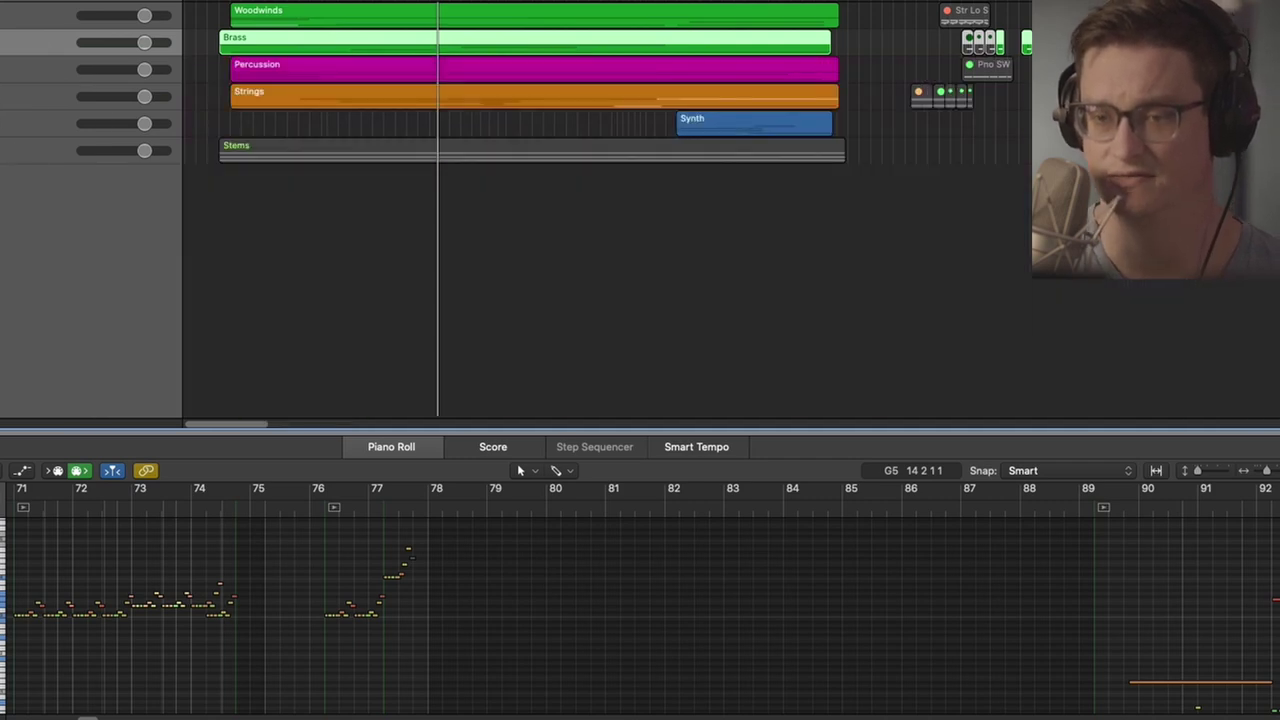
click(3, 97)
scroll(240, 125, down, 5)
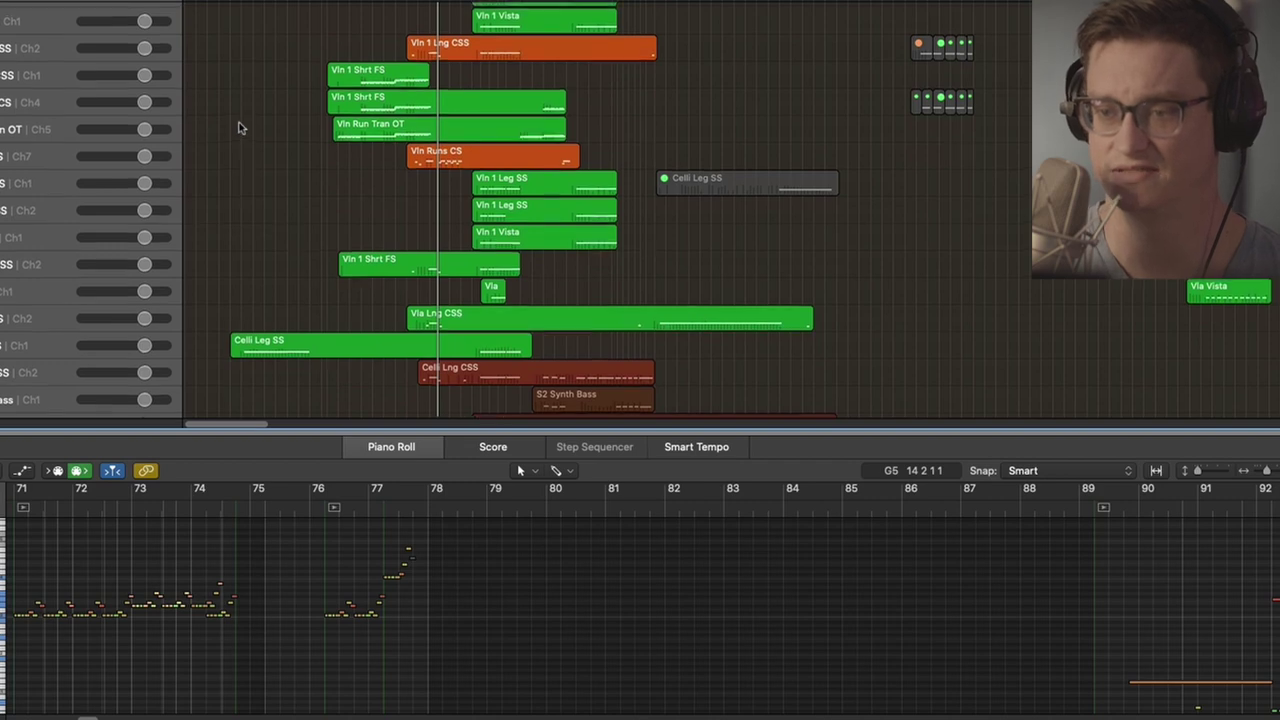
scroll(240, 126, up, 5)
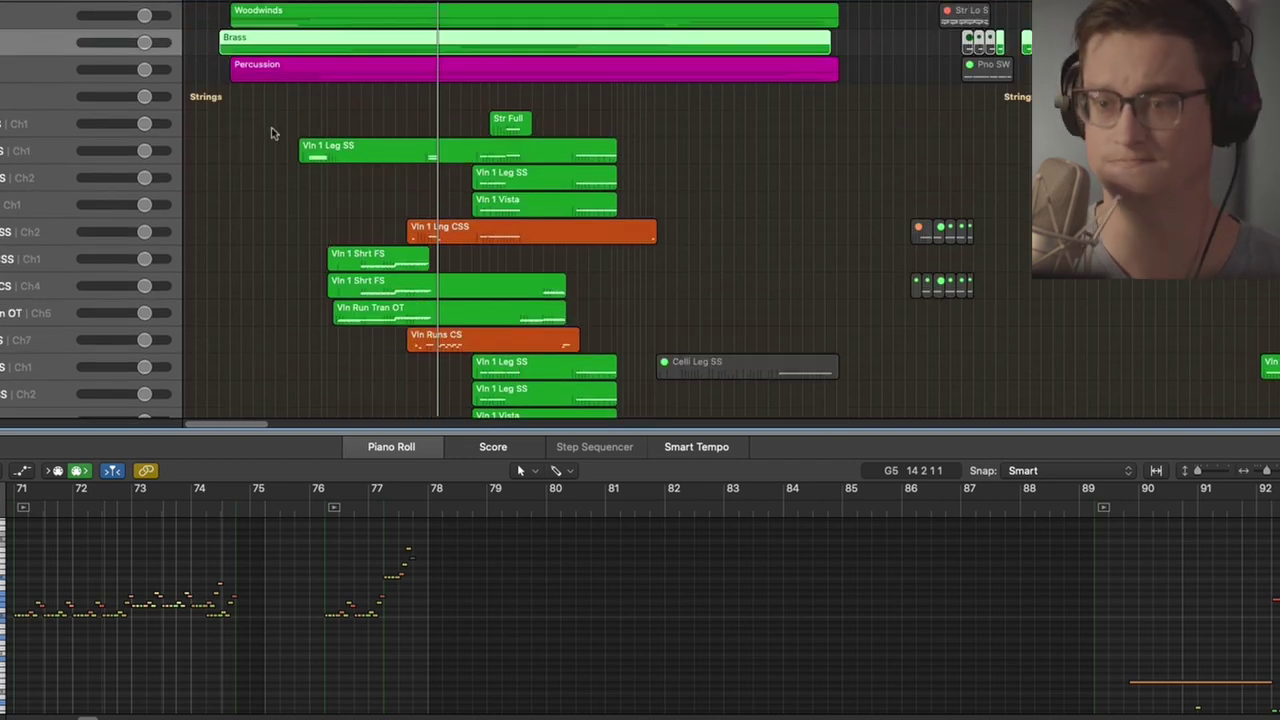
Select the long Vln 1 Leg SS region near the start of the Strings stack and show its opening chord around bar 9.
drag(249, 121, 604, 149)
click(320, 169)
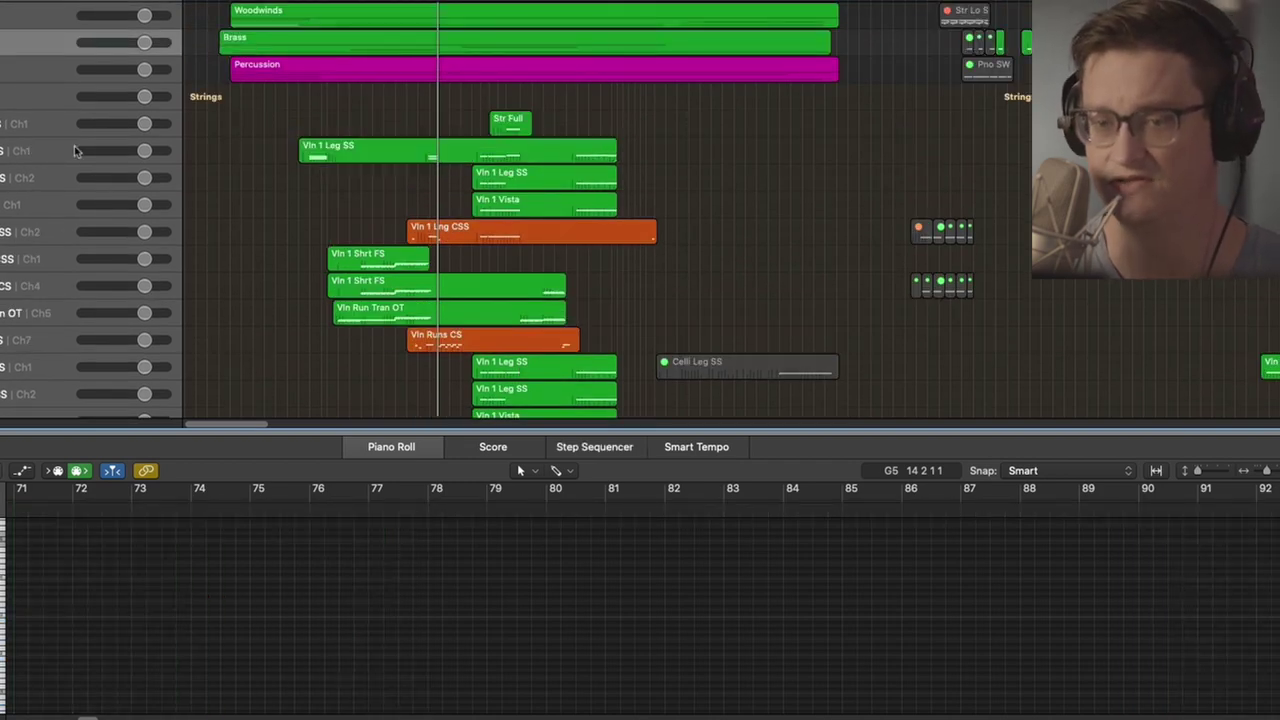
click(76, 150)
click(53, 150)
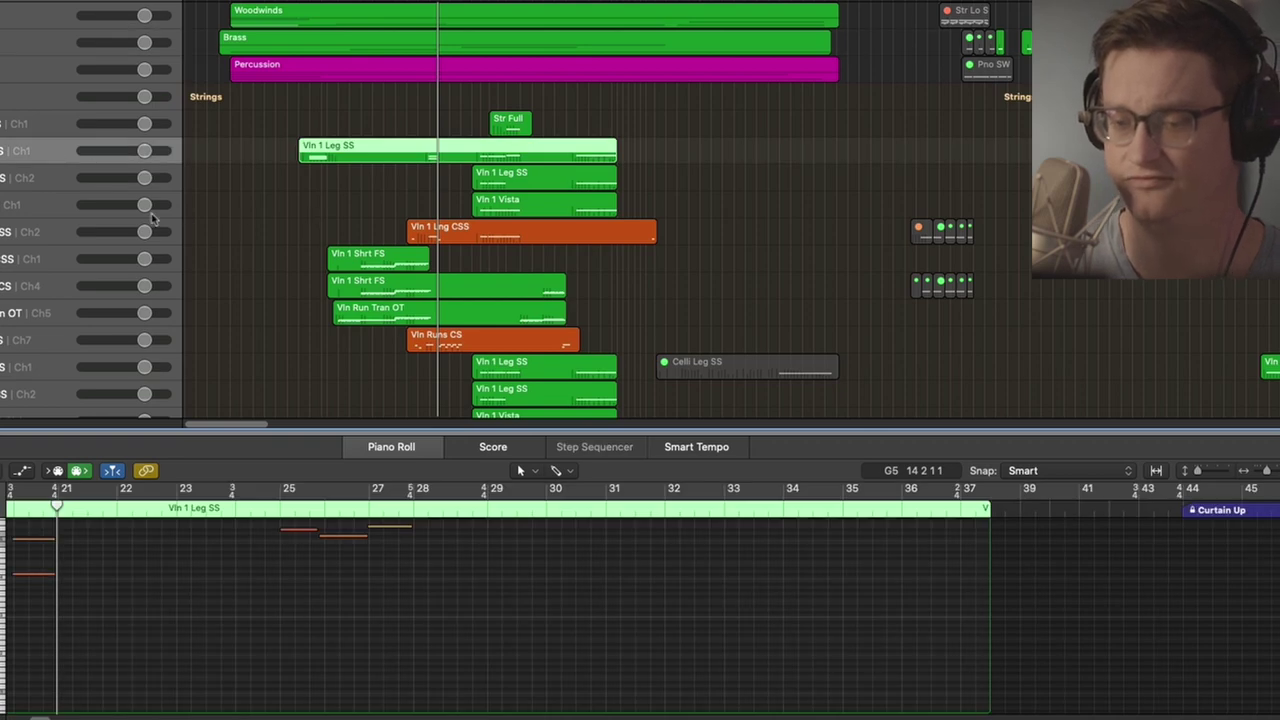
scroll(194, 581, left, 3)
scroll(194, 581, up, 3)
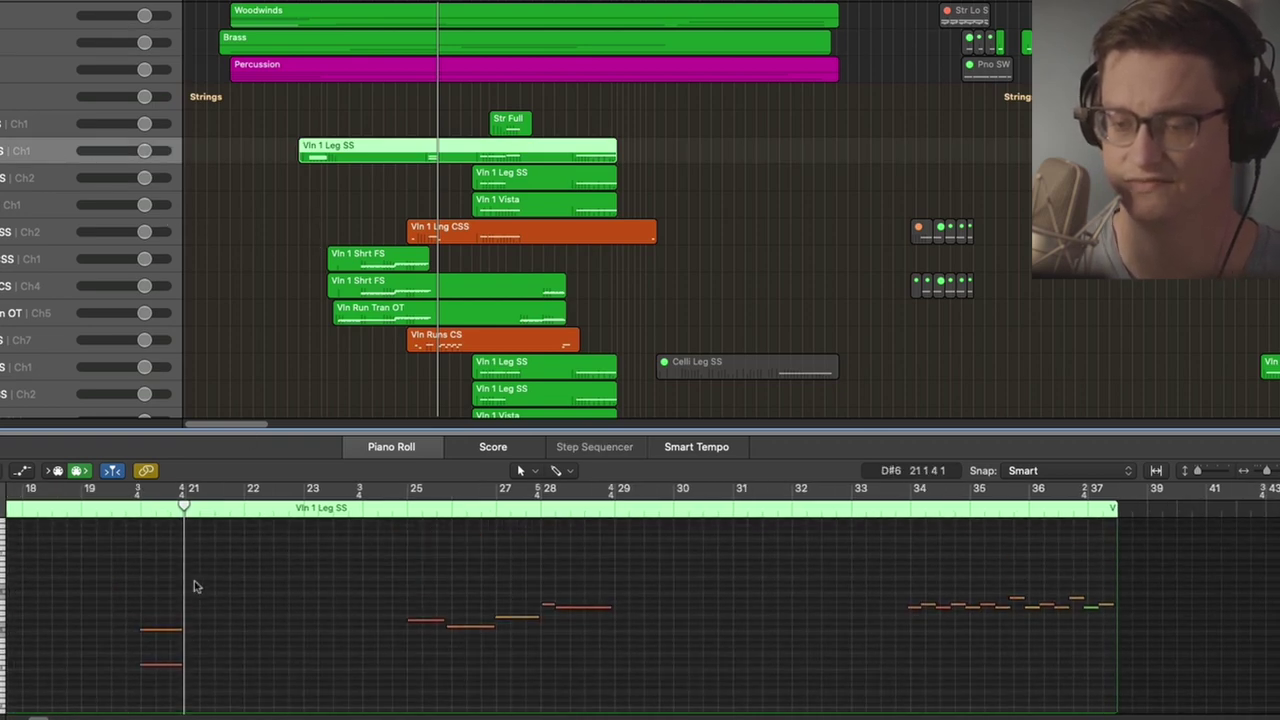
scroll(194, 581, left, 10)
scroll(194, 581, left, 10)
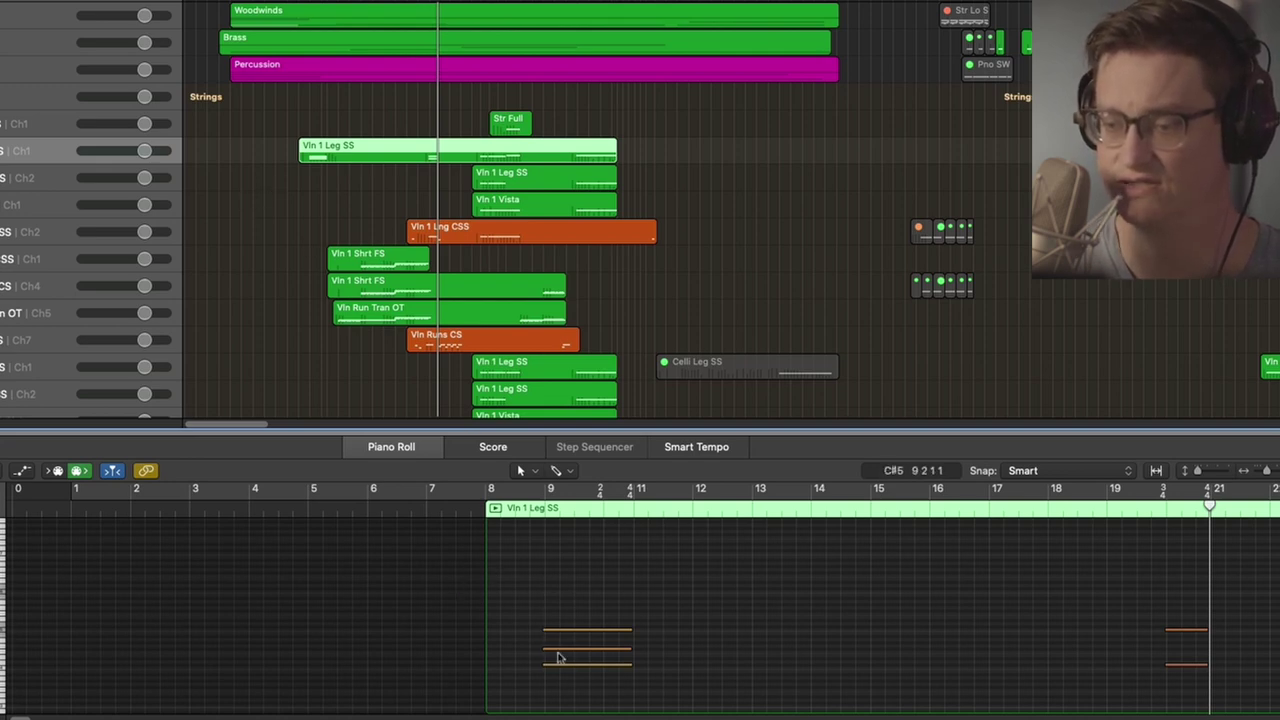
Place the playhead at bar 8 and inspect the notes of the Bss Lng SSS and Celli Leg SS regions.
scroll(420, 258, down, 10)
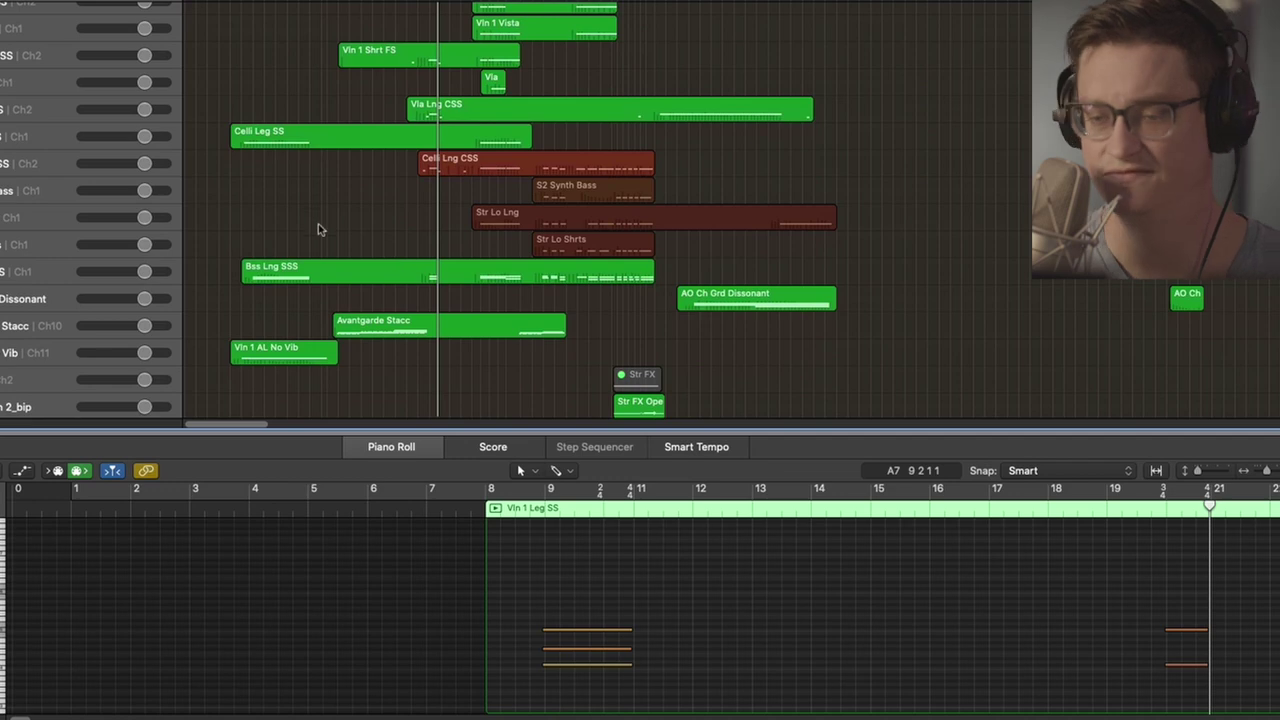
click(481, 506)
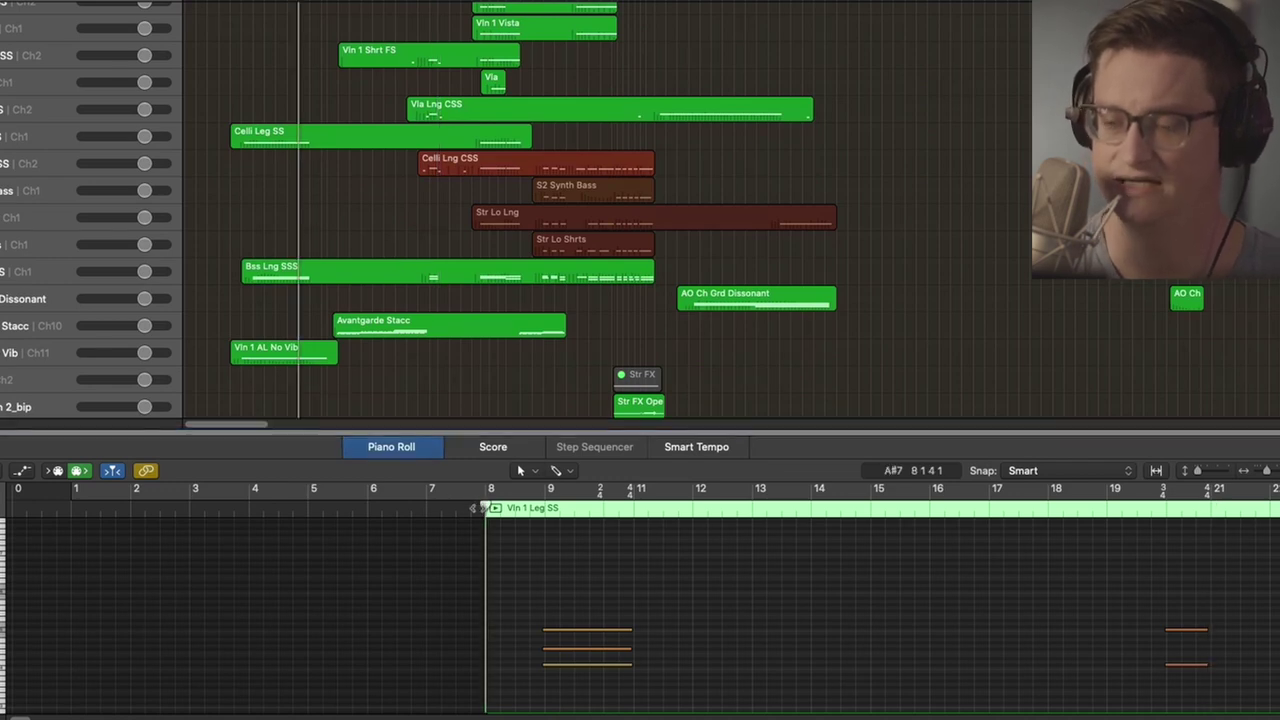
scroll(470, 268, up, 3)
drag(272, 308, 281, 408)
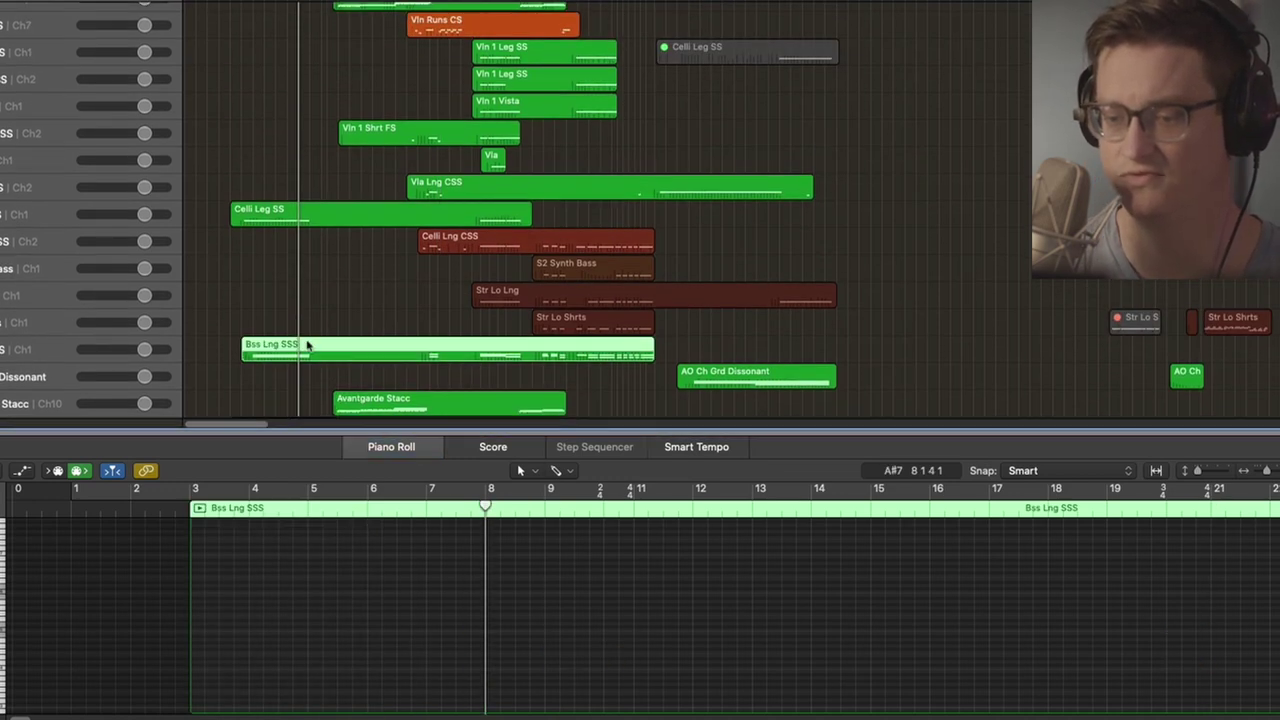
click(305, 388)
click(297, 357)
click(267, 208)
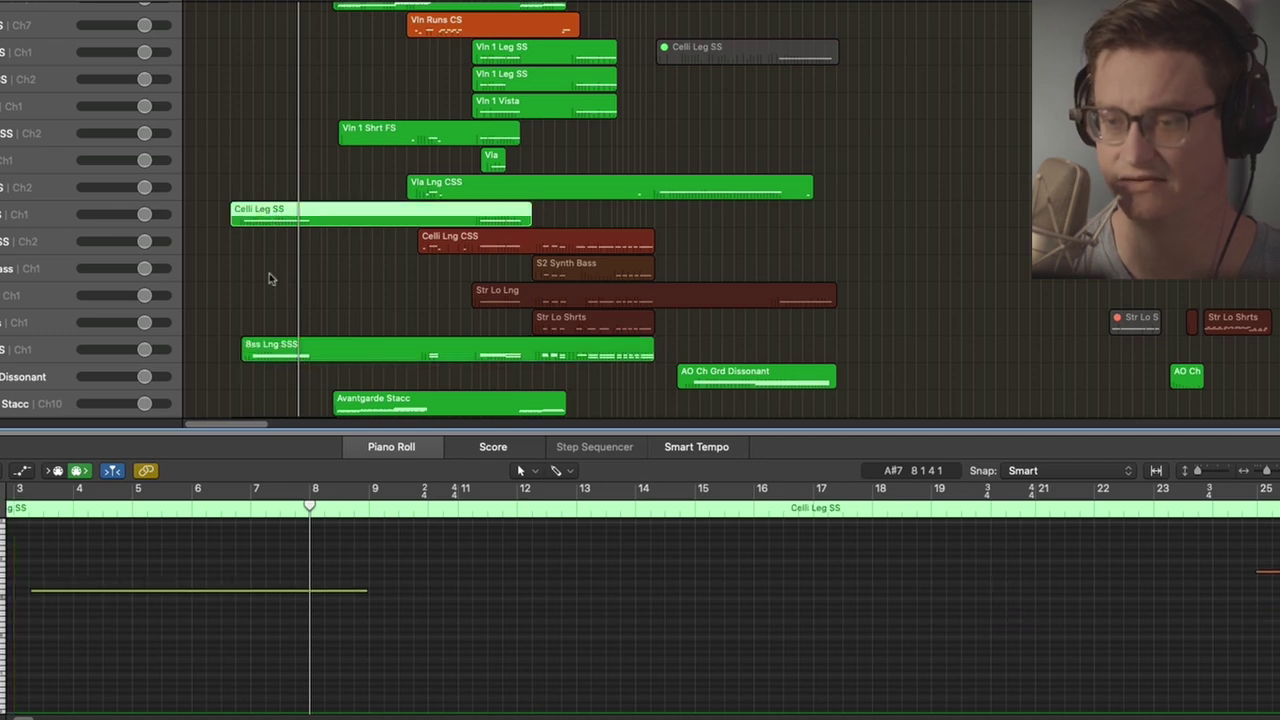
Reselect the Vln 1 Leg SS region that starts at bar 8 and look over the string tracks around it.
scroll(256, 319, up, 10)
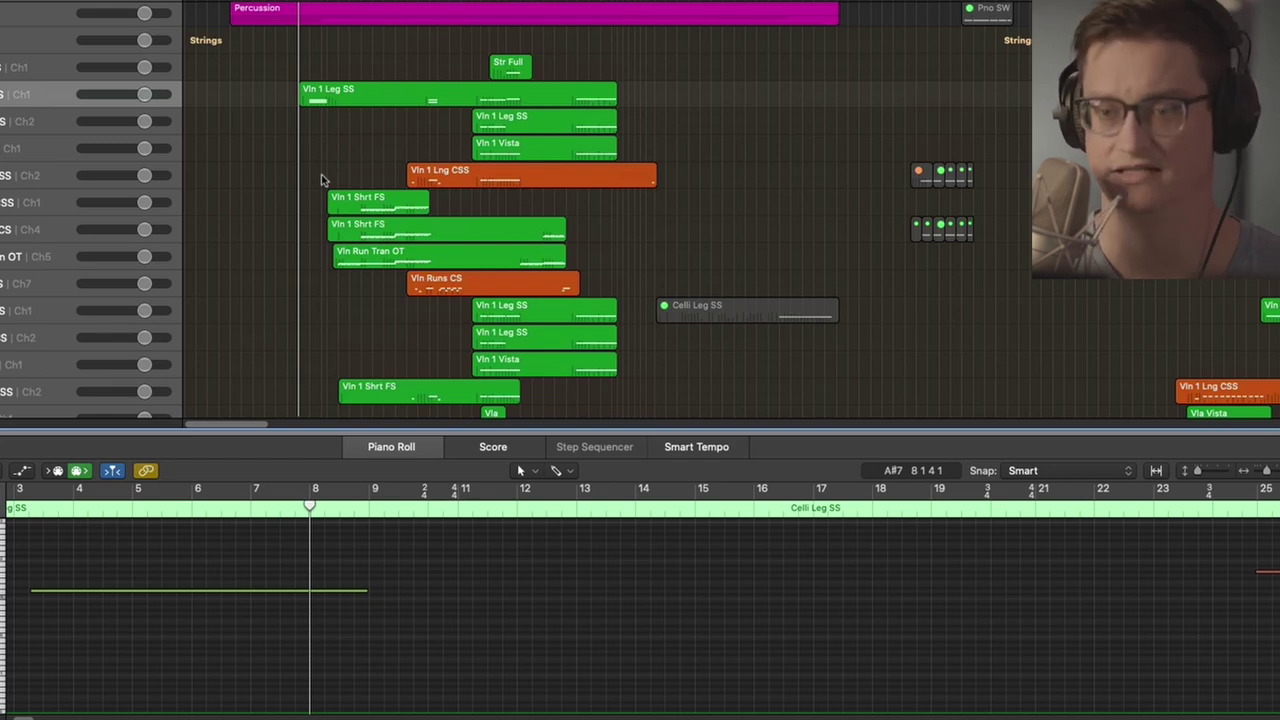
click(335, 100)
scroll(272, 75, down, 2)
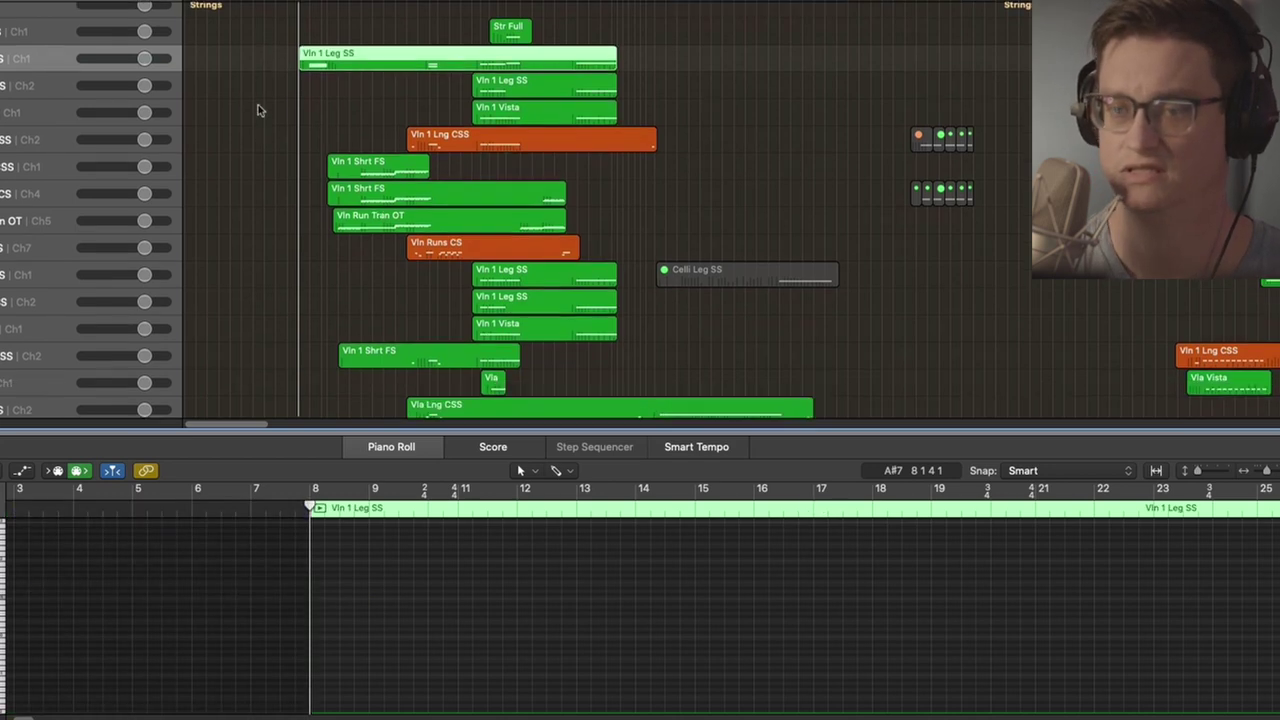
scroll(260, 109, up, 5)
scroll(243, 150, down, 10)
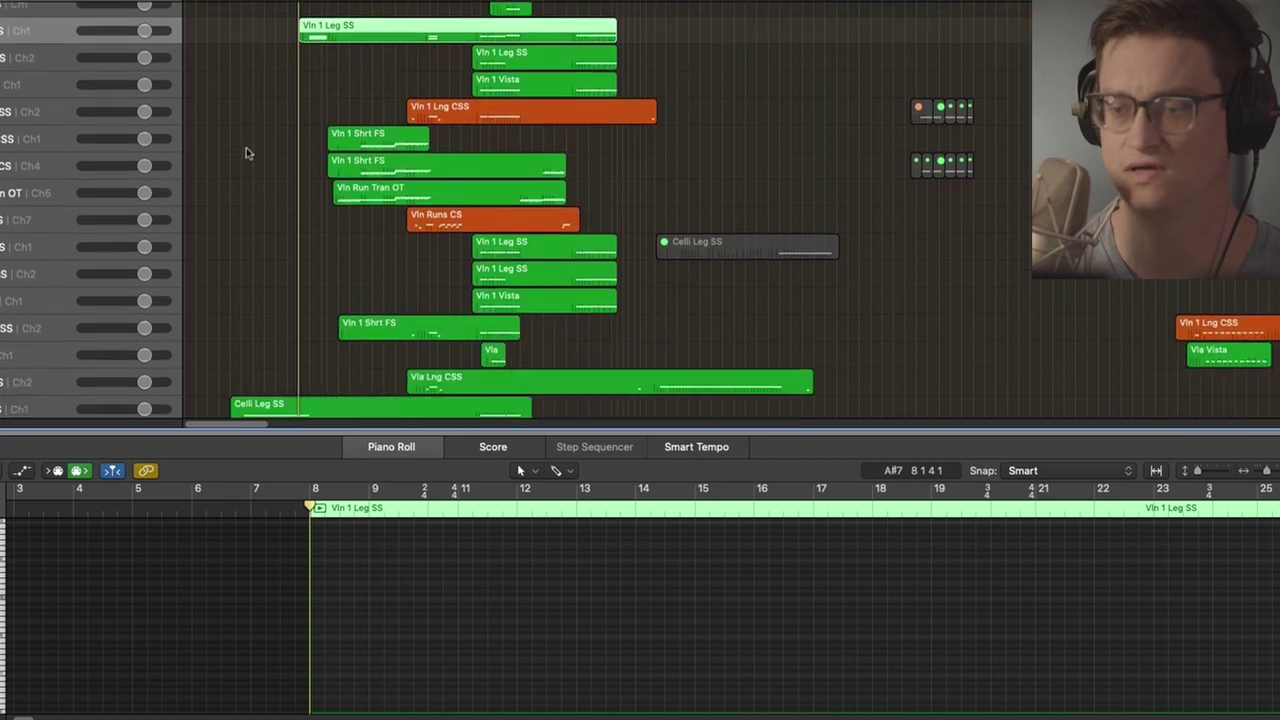
scroll(246, 160, down, 3)
Select the Vln Run Tran OT region and the two Vln 1 Shrt FS regions above it, solo them and play from just before bar 12.
scroll(270, 190, up, 7)
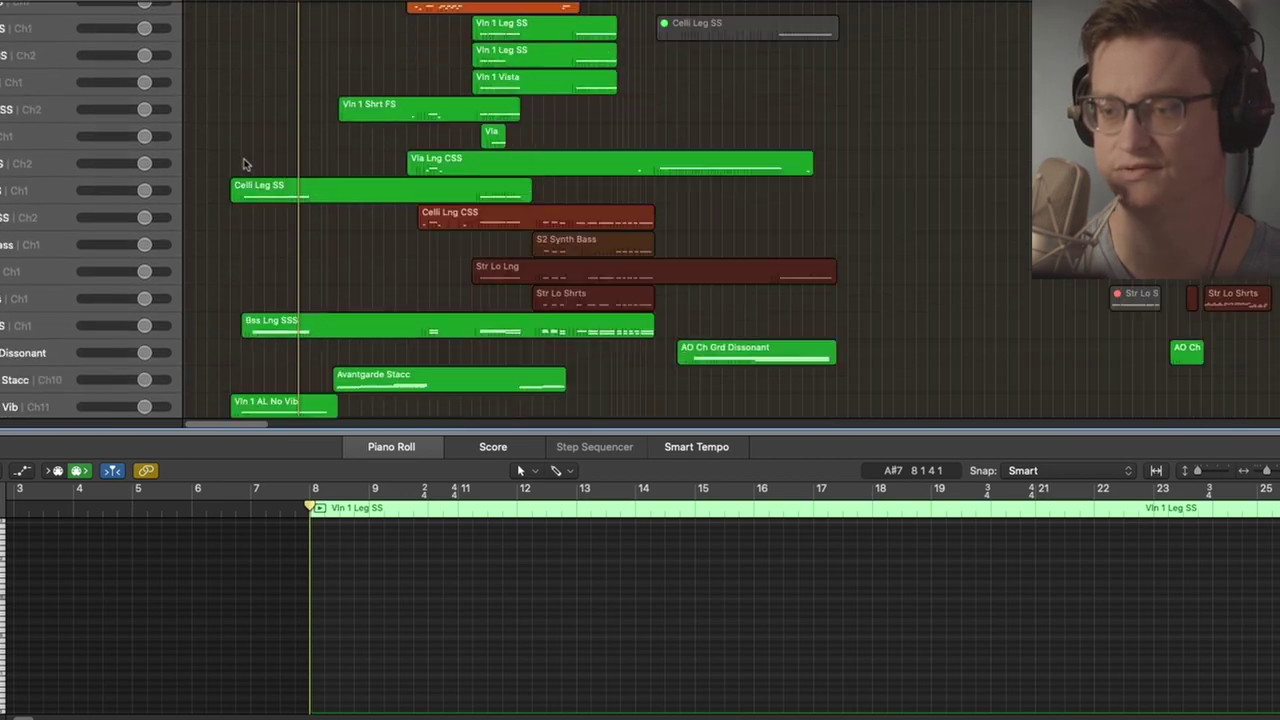
click(367, 178)
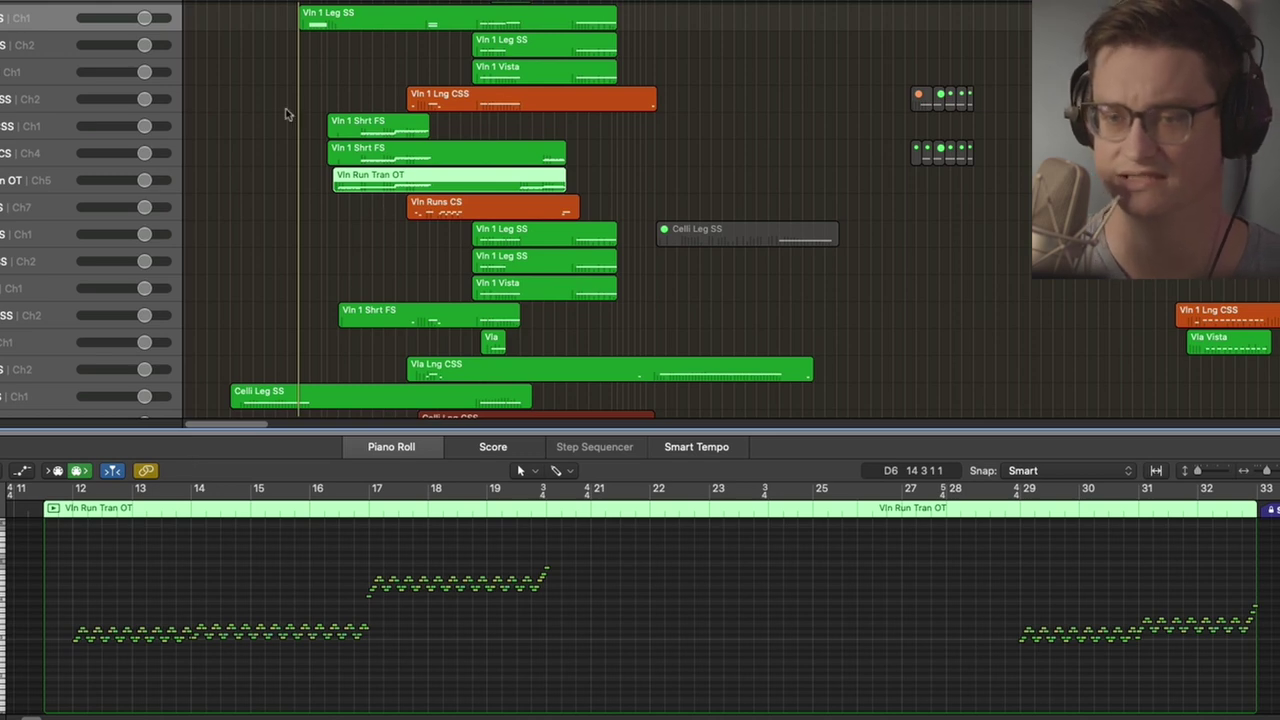
drag(268, 103, 383, 152)
scroll(337, 235, down, 10)
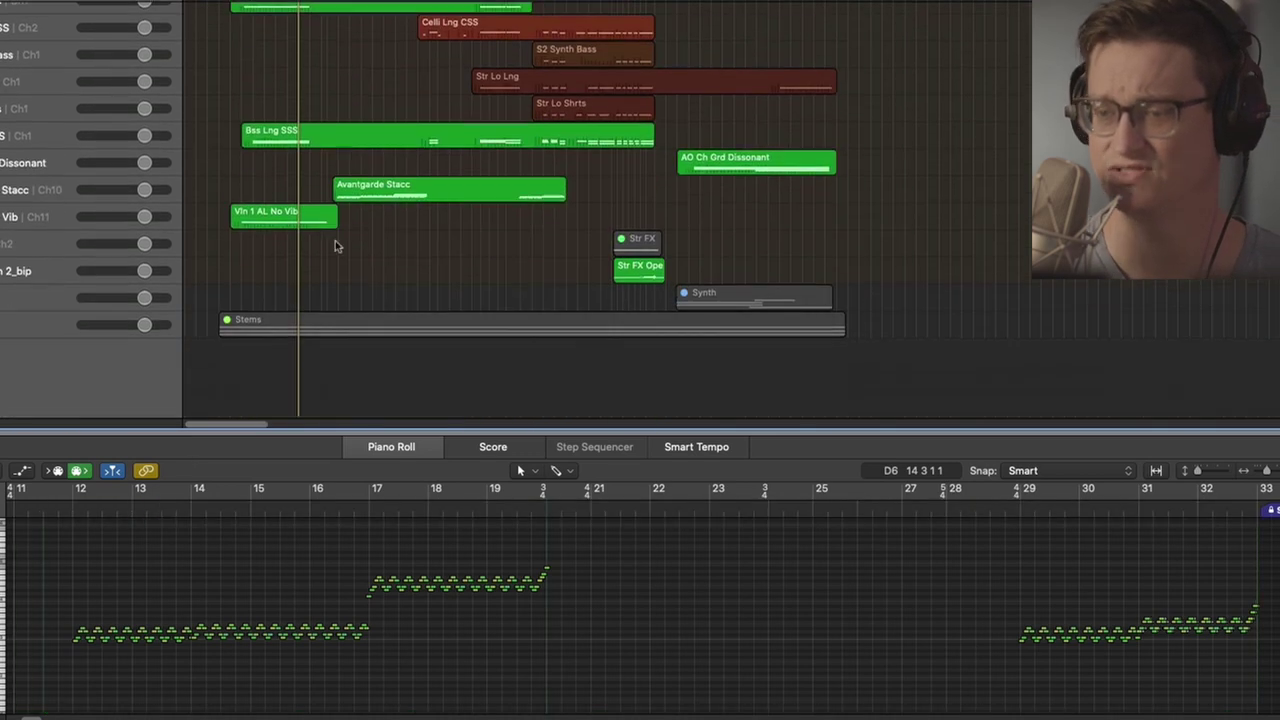
scroll(335, 240, up, 10)
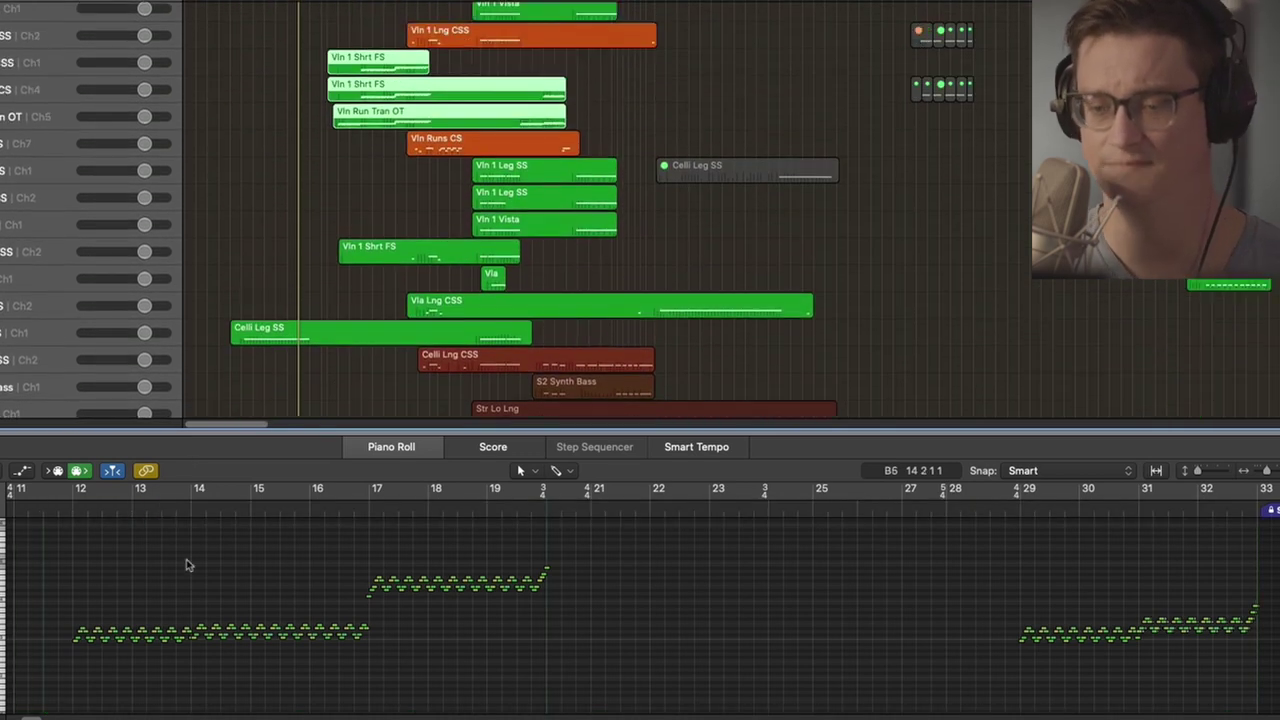
click(44, 504)
key(ctrl+s)
key(space)
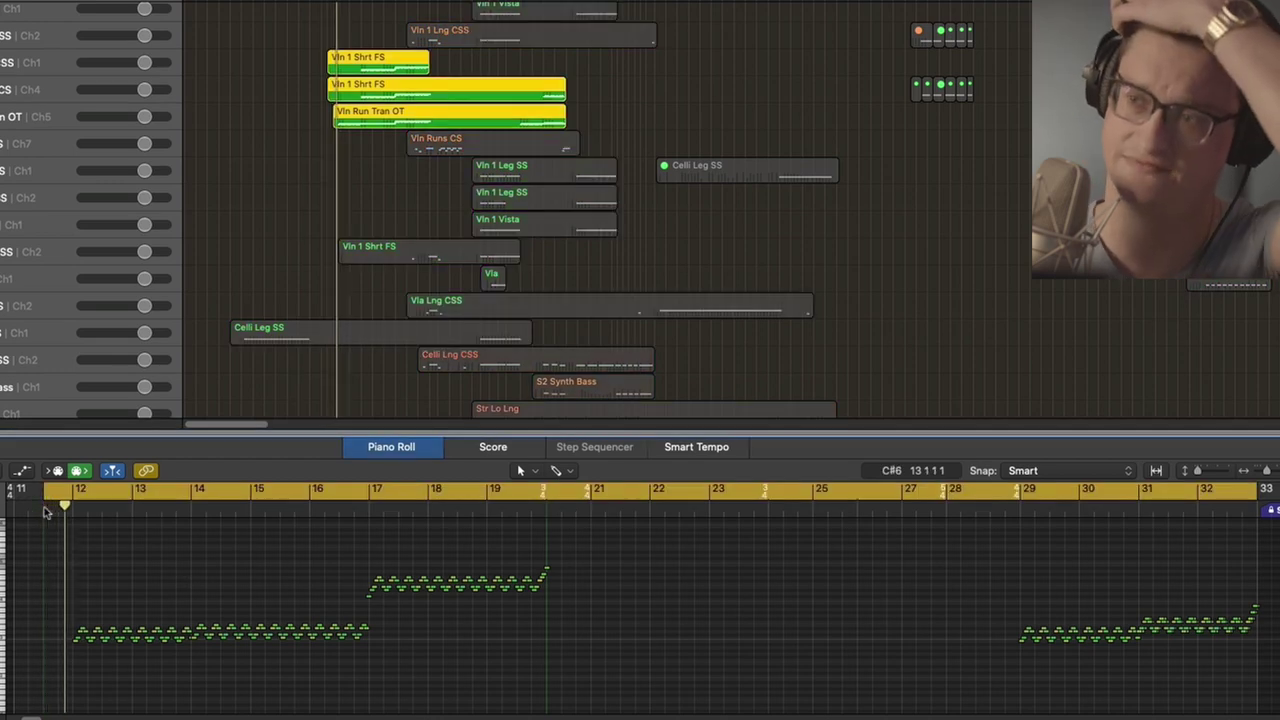
Solo the three violin run regions again from just before bar 12, and narrow the solo to Vln Run Tran OT for playback.
scroll(363, 186, down, 5)
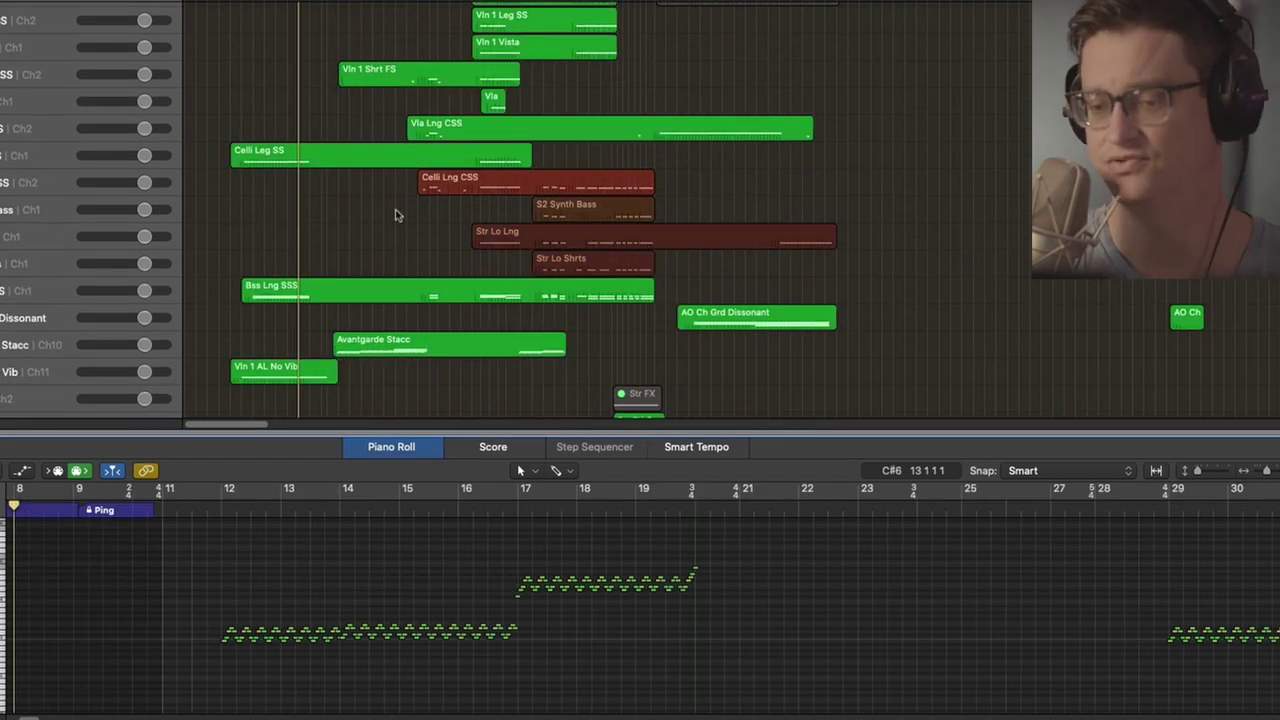
scroll(395, 210, up, 8)
drag(324, 236, 391, 133)
key(ctrl+s)
click(192, 511)
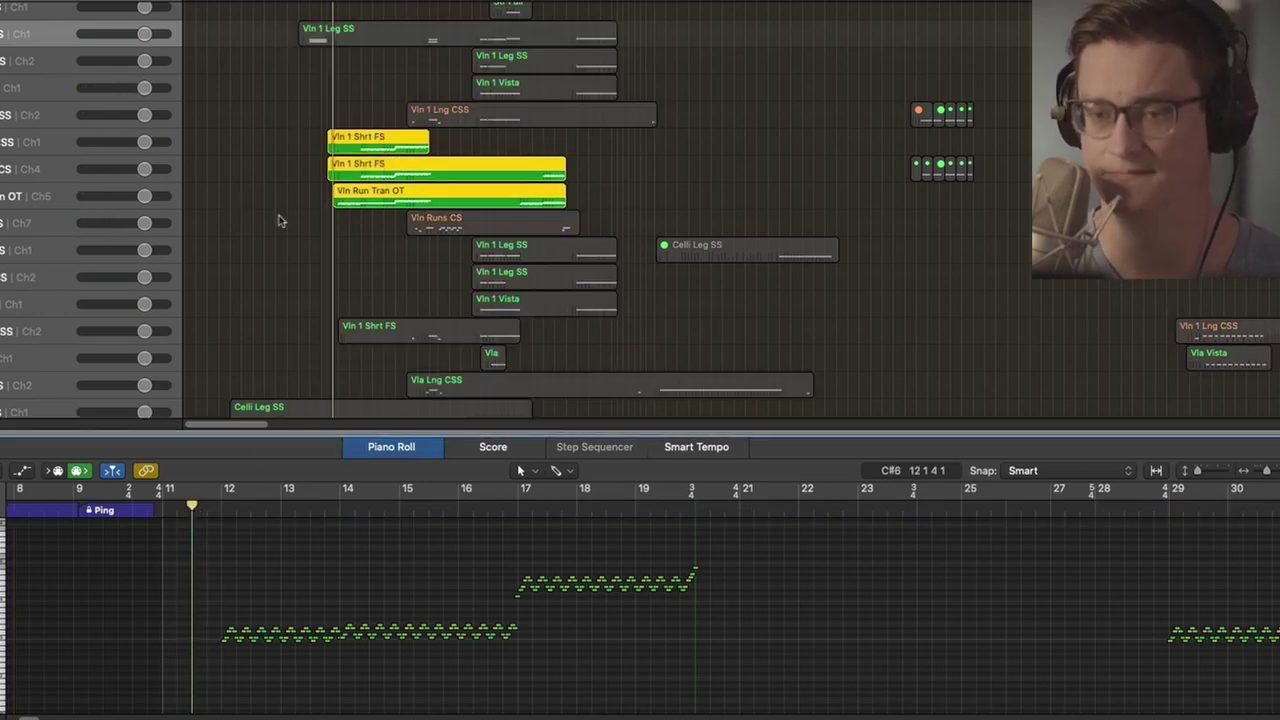
drag(338, 226, 268, 182)
key(space)
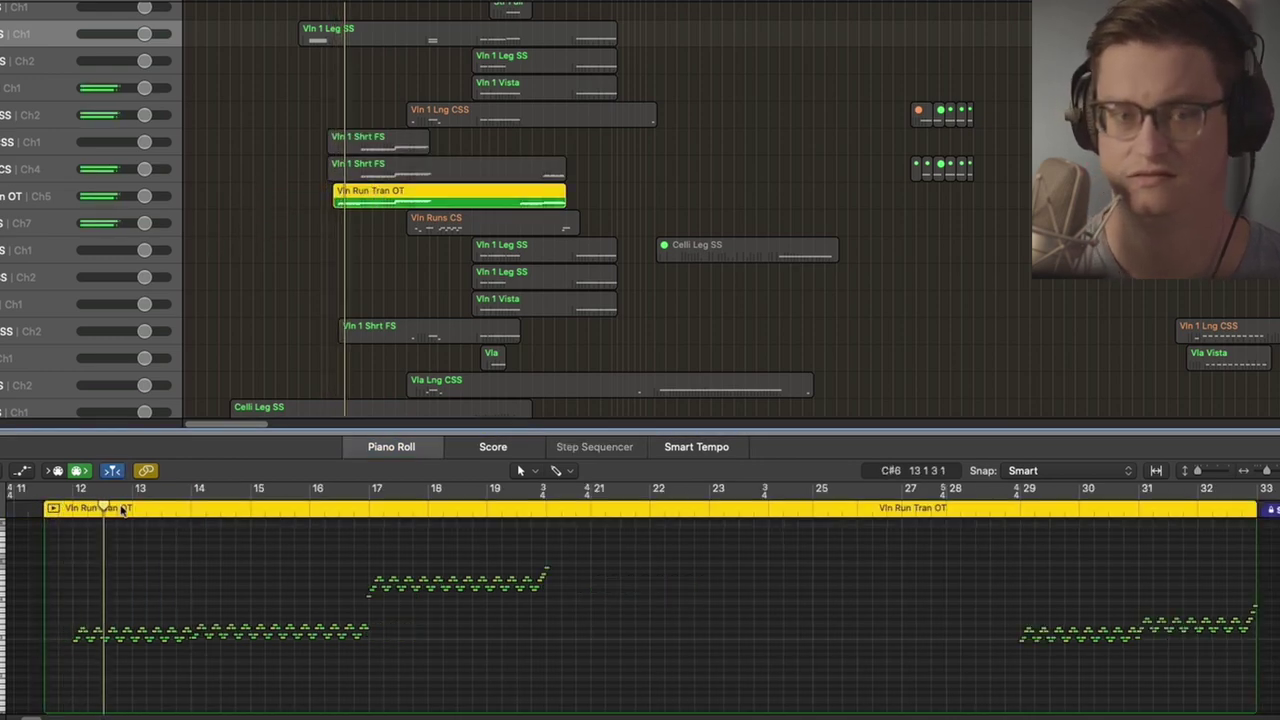
Select the Avantgarde Stacc region further down the Strings stack to solo it and show its notes.
scroll(278, 193, down, 8)
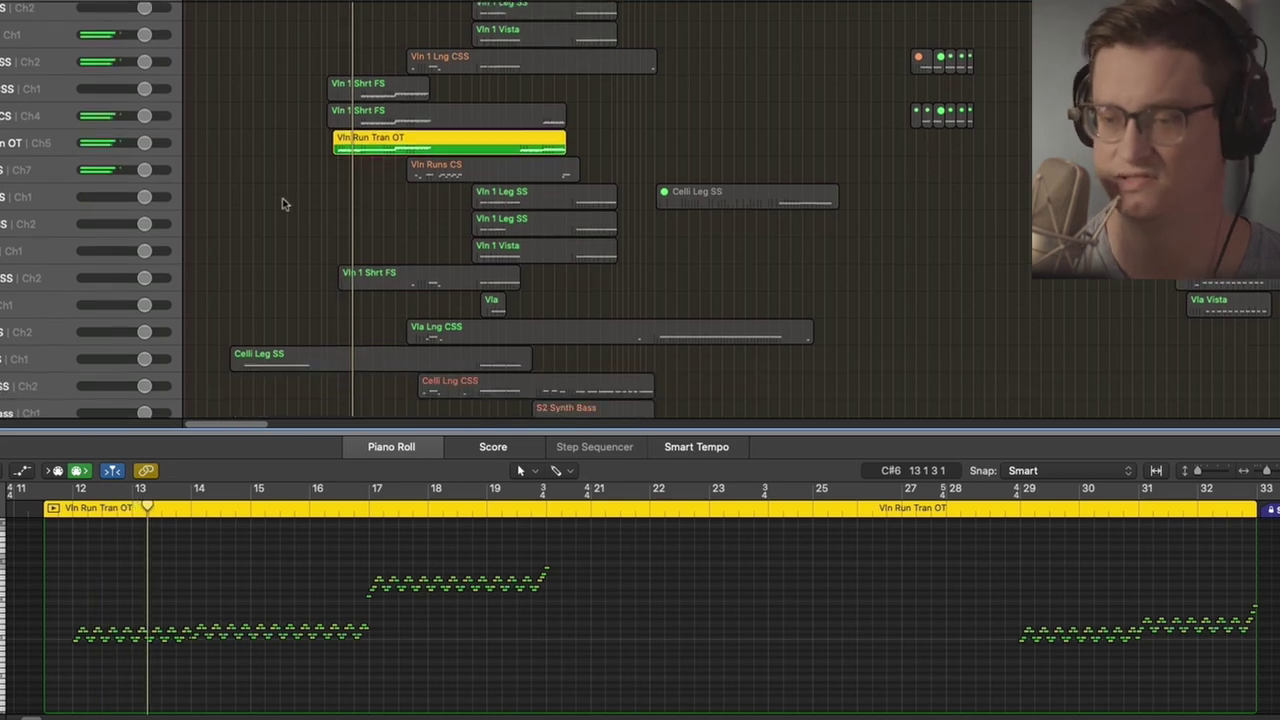
scroll(288, 264, down, 4)
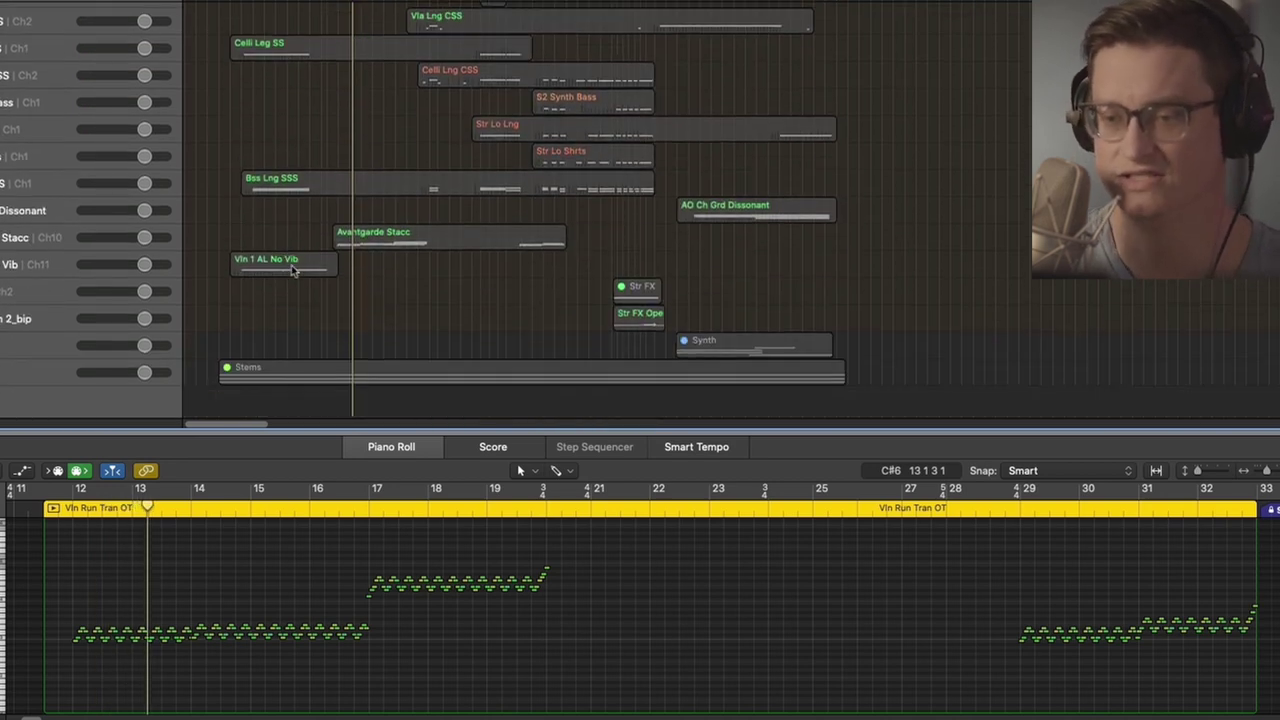
click(350, 239)
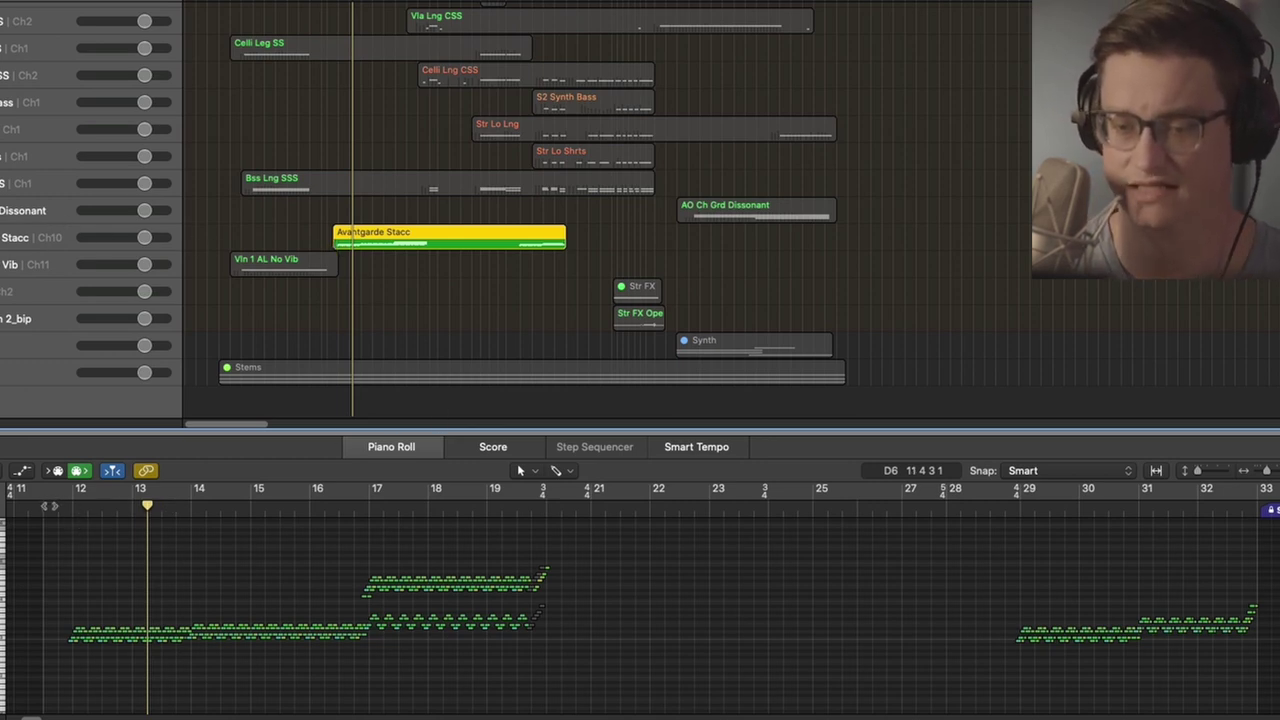
Play the soloed Avantgarde Stacc region from just before bar 12, and switch the solo to Vln Run Tran OT for comparison.
click(50, 506)
key(space)
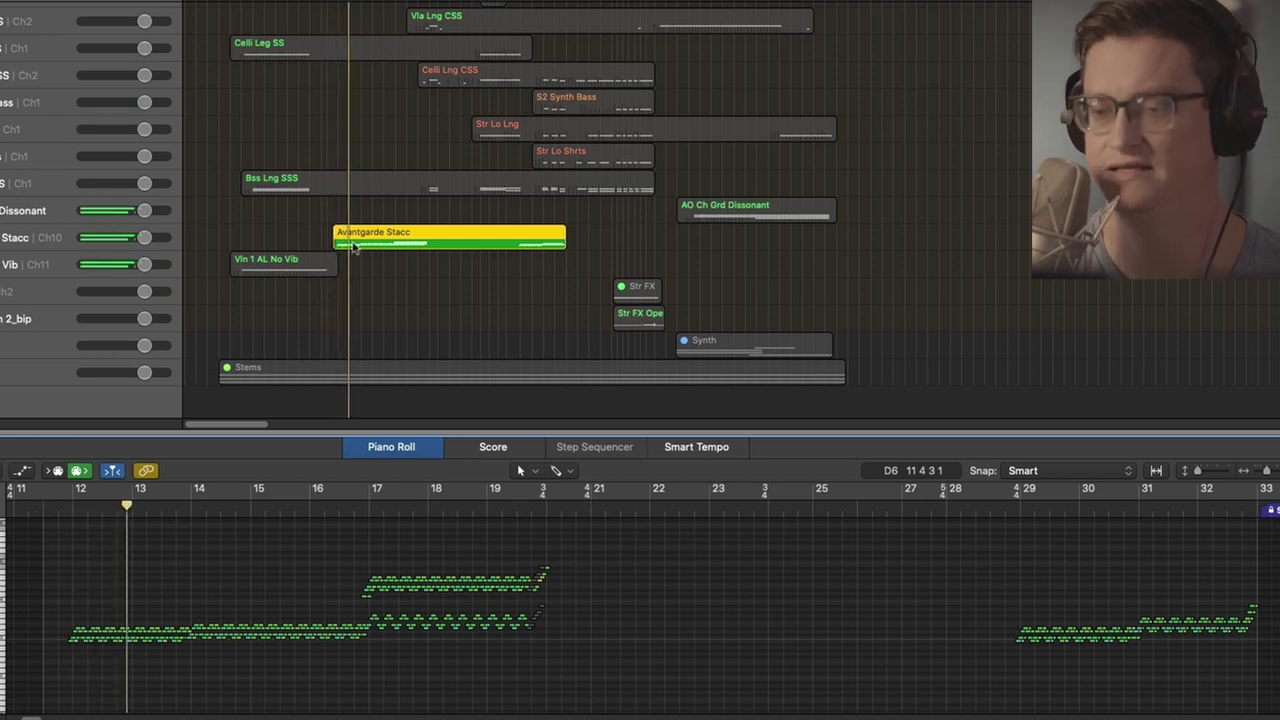
scroll(352, 247, up, 5)
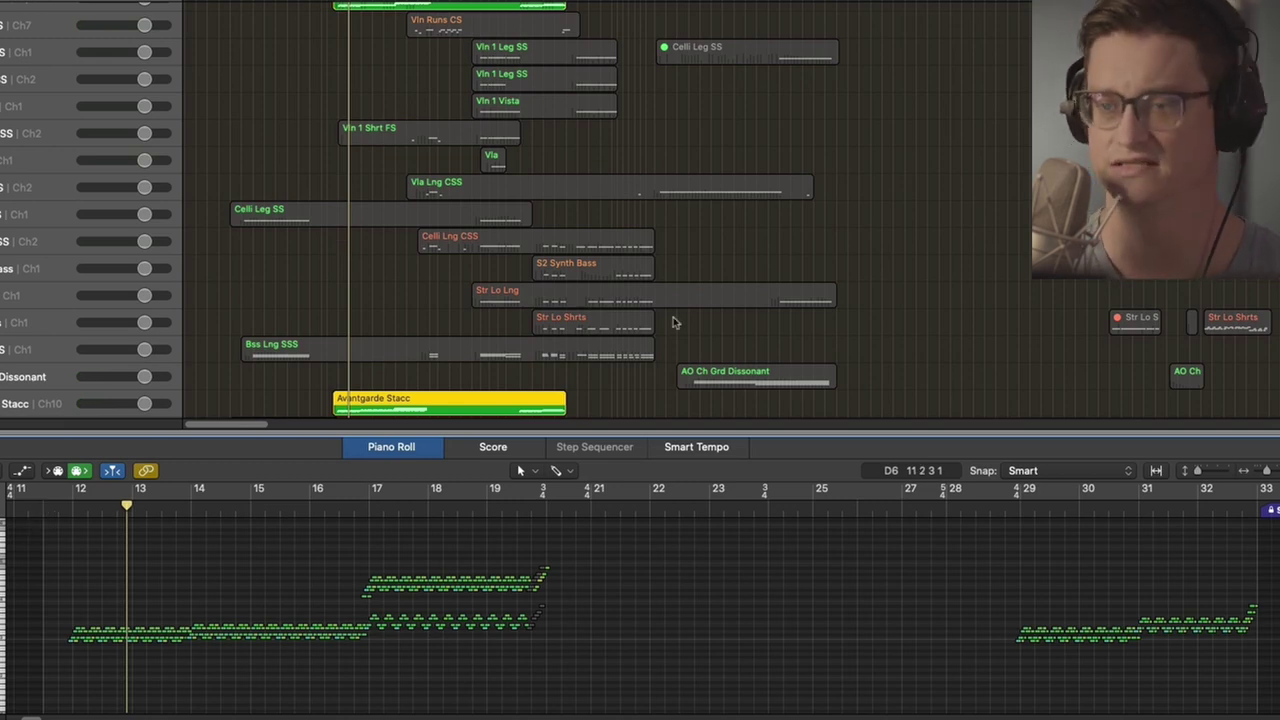
click(355, 6)
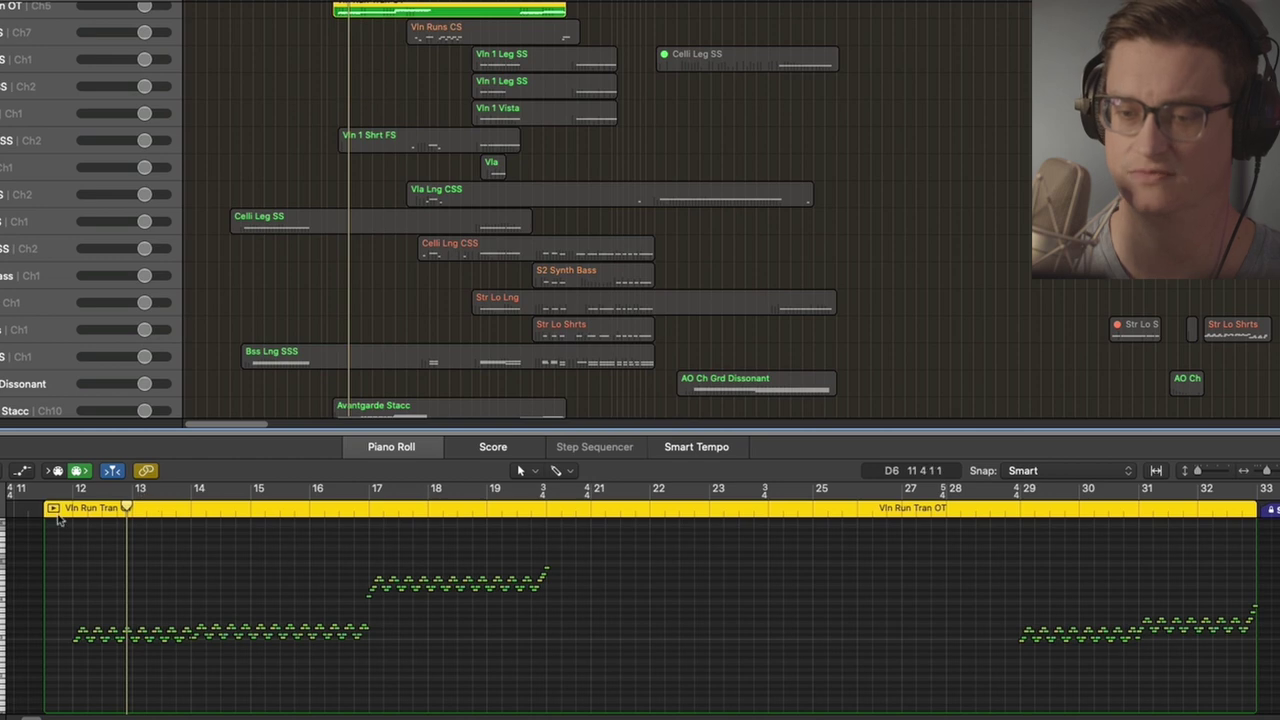
key(space)
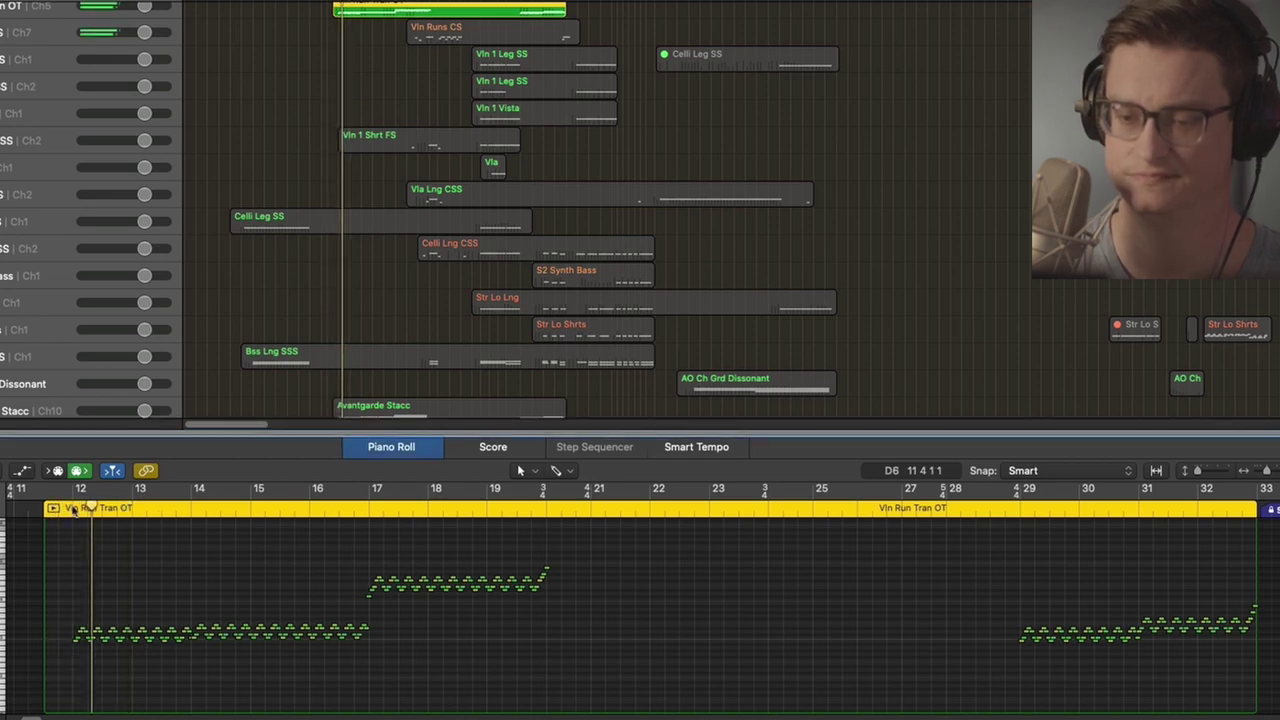
Return to the Avantgarde Stacc region and play it soloed from its start just before bar 12.
scroll(310, 355, down, 3)
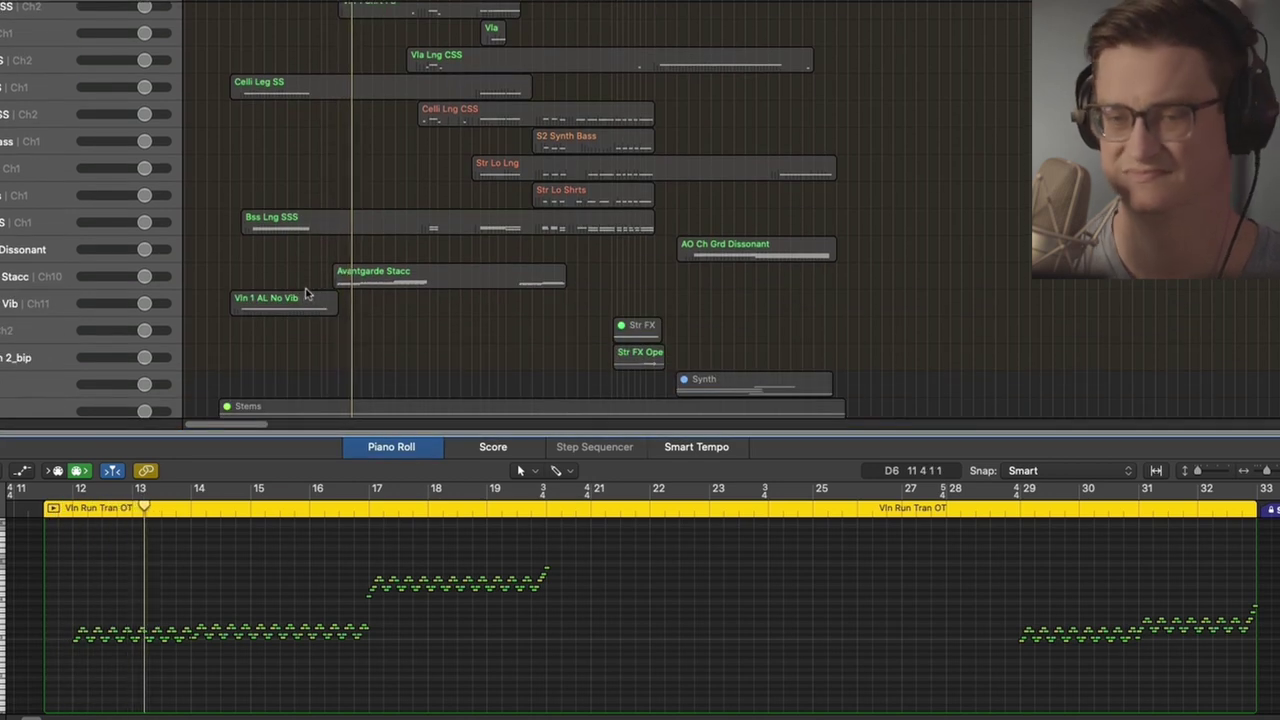
click(342, 279)
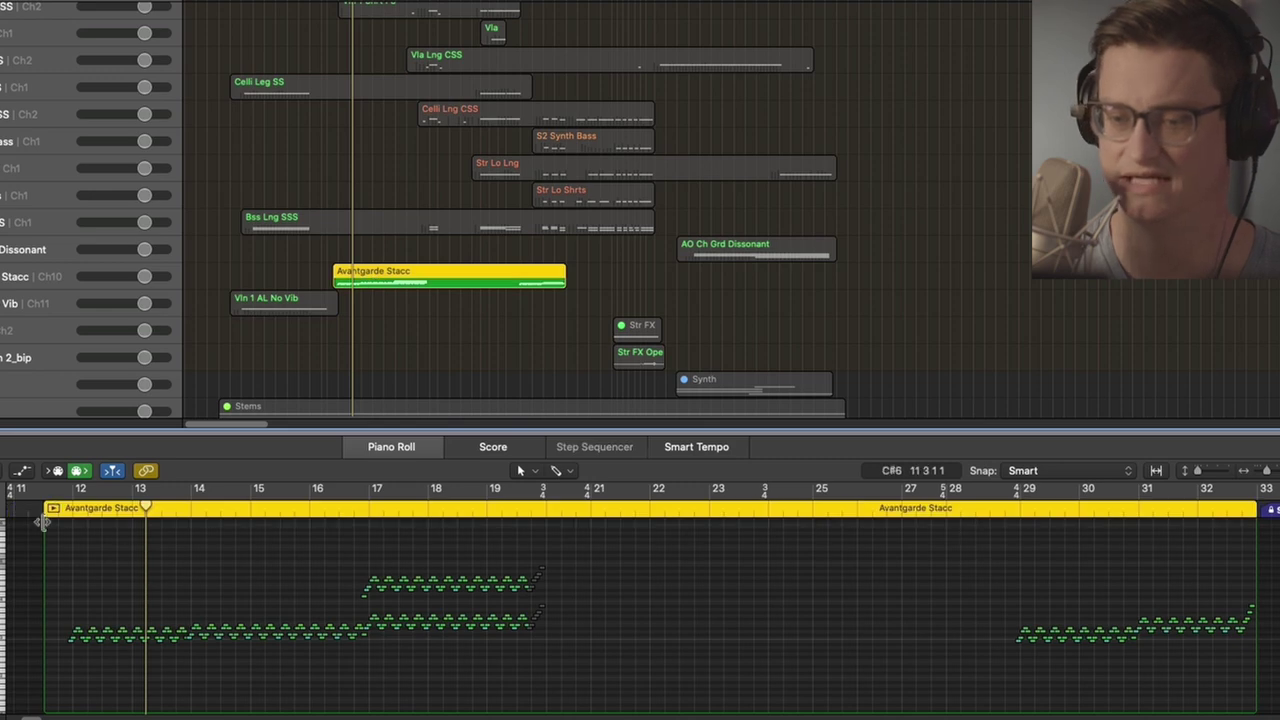
click(44, 512)
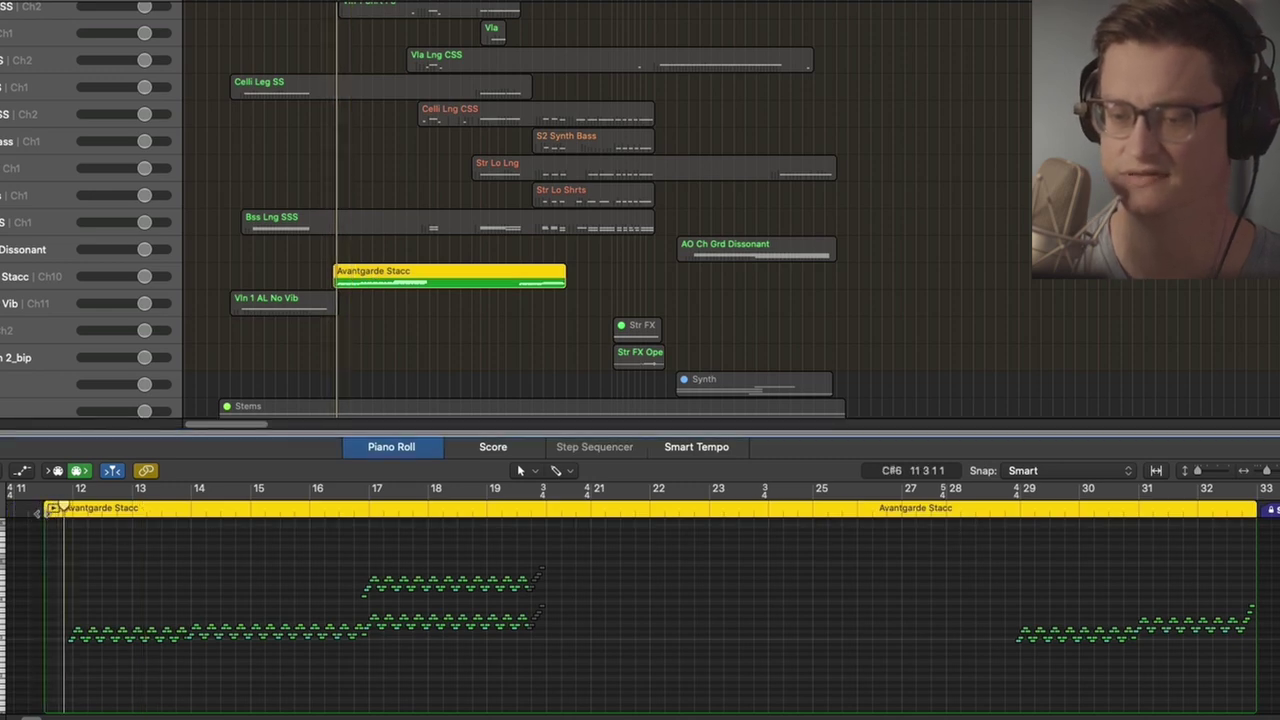
Add Vln Run Tran OT to the solo, and extend it to the two Vln 1 Shrt FS regions above during playback.
scroll(349, 357, up, 2)
scroll(349, 357, up, 5)
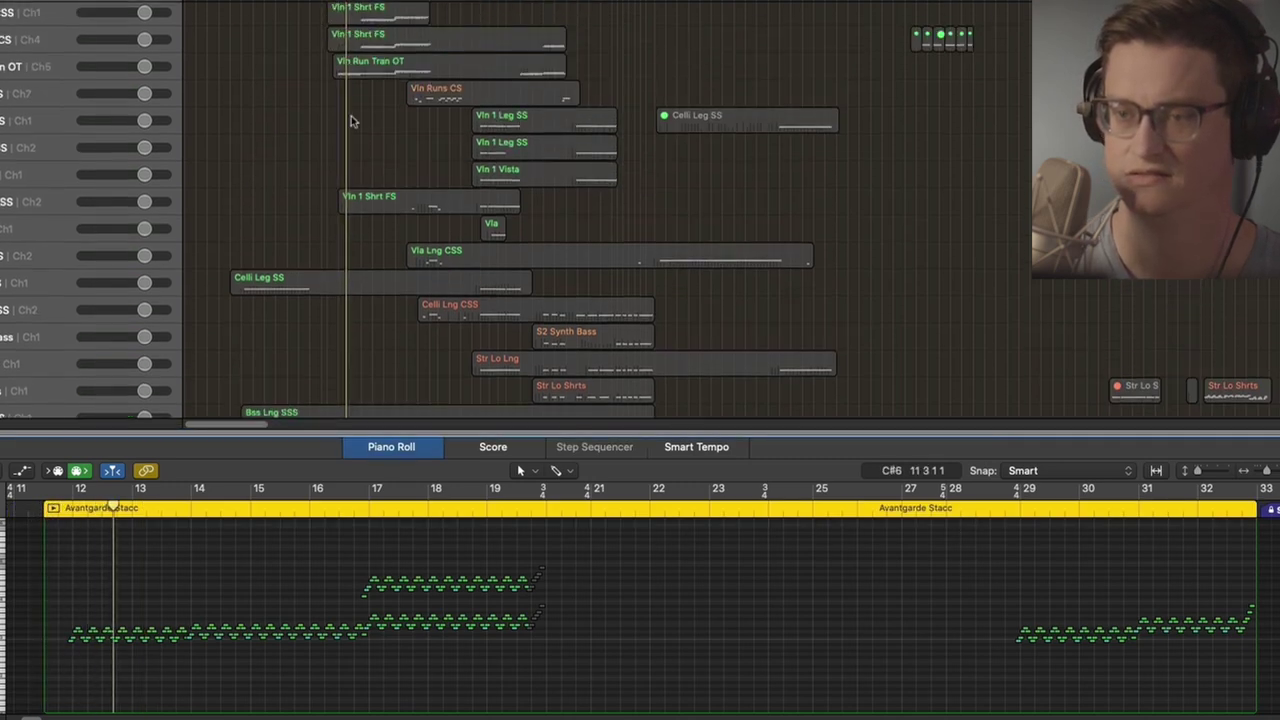
click(350, 64)
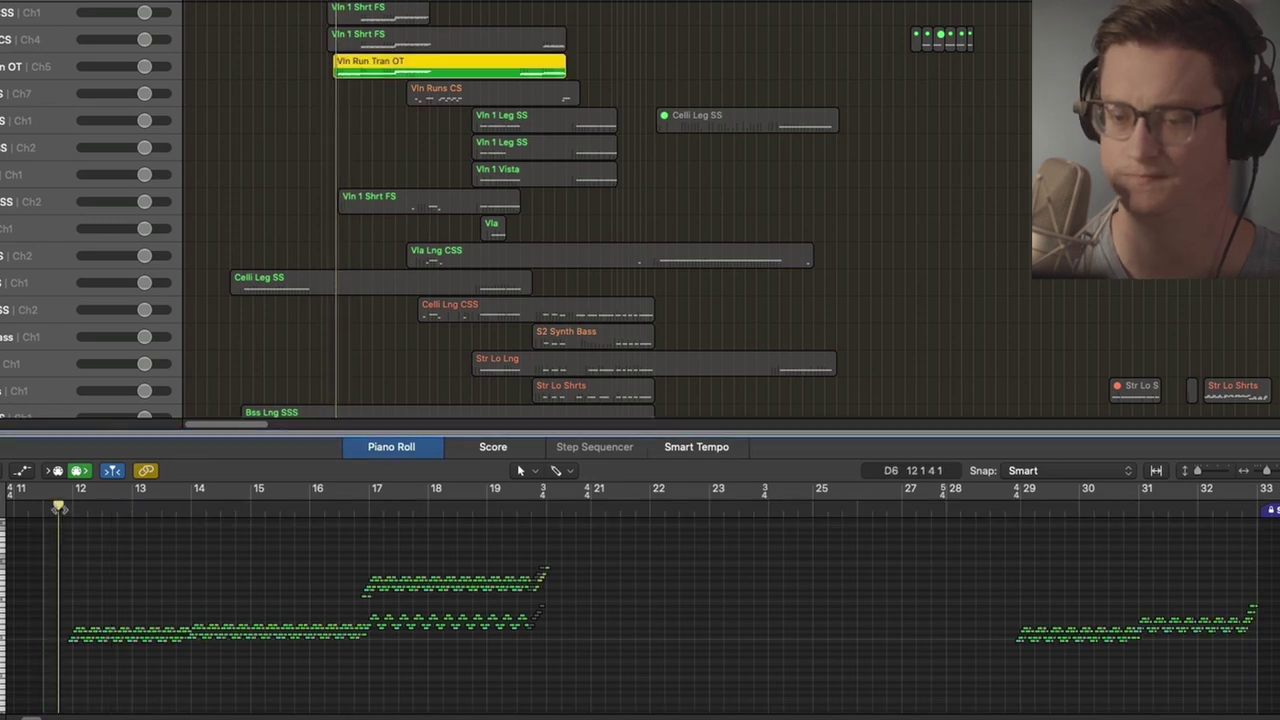
scroll(357, 185, up, 3)
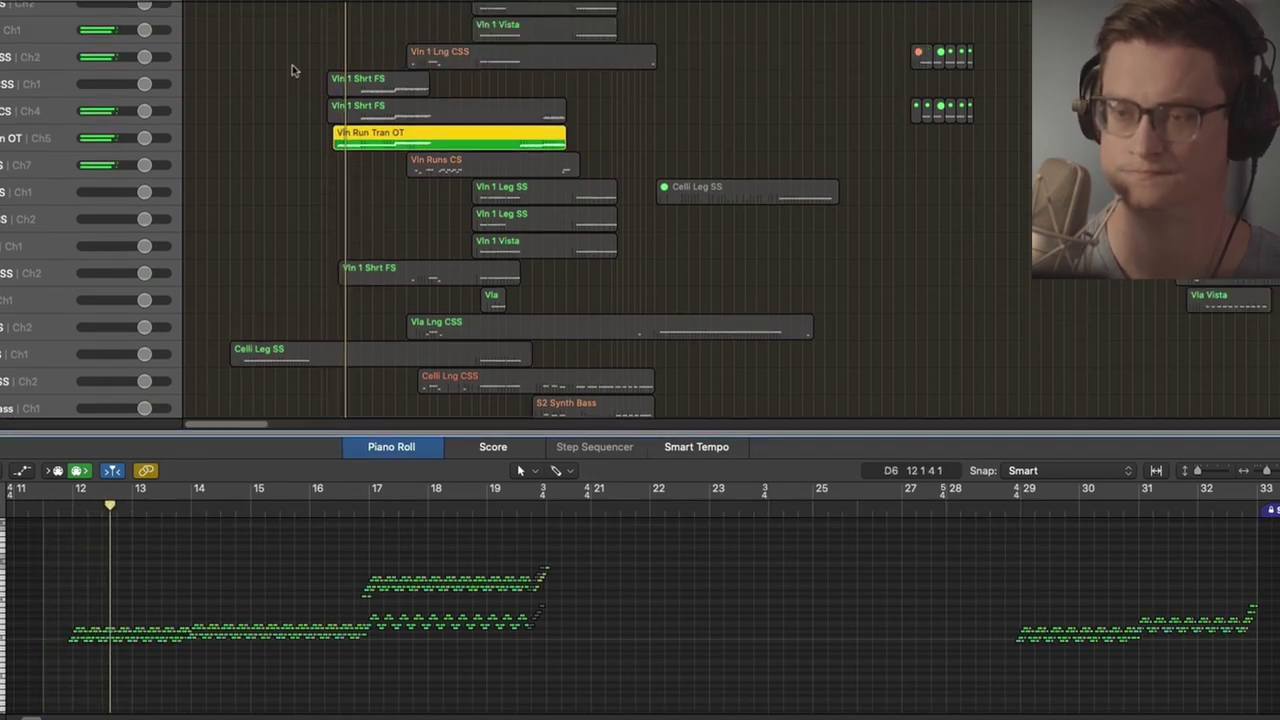
drag(291, 69, 345, 135)
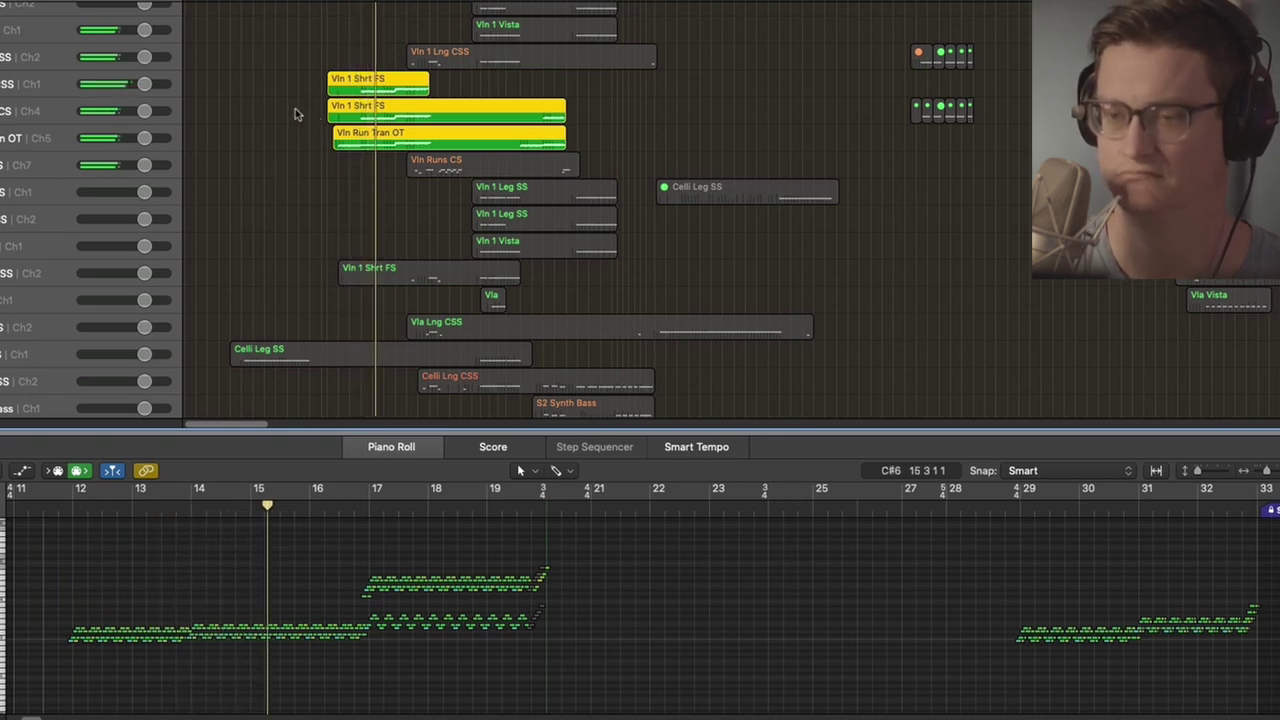
Narrow the solo to the shorter Vln 1 Shrt FS region, select its track and play from just before bar 12.
click(338, 86)
scroll(138, 564, down, 5)
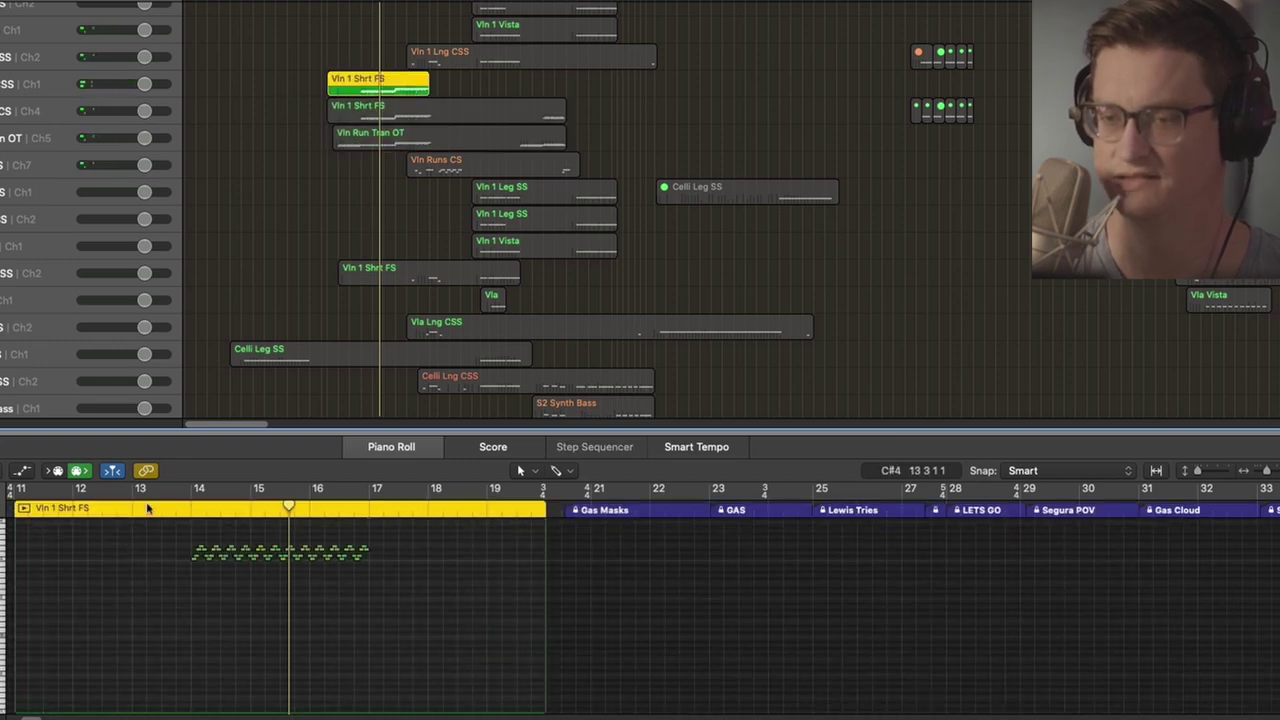
click(52, 86)
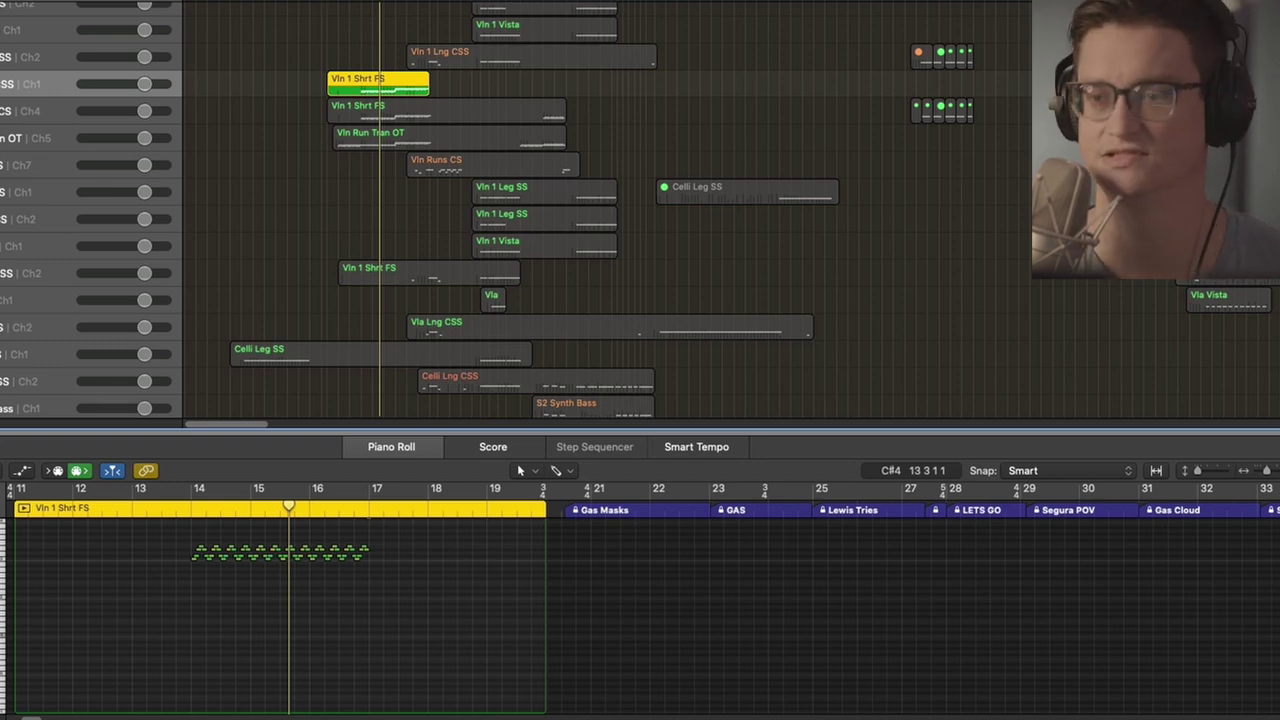
key(space)
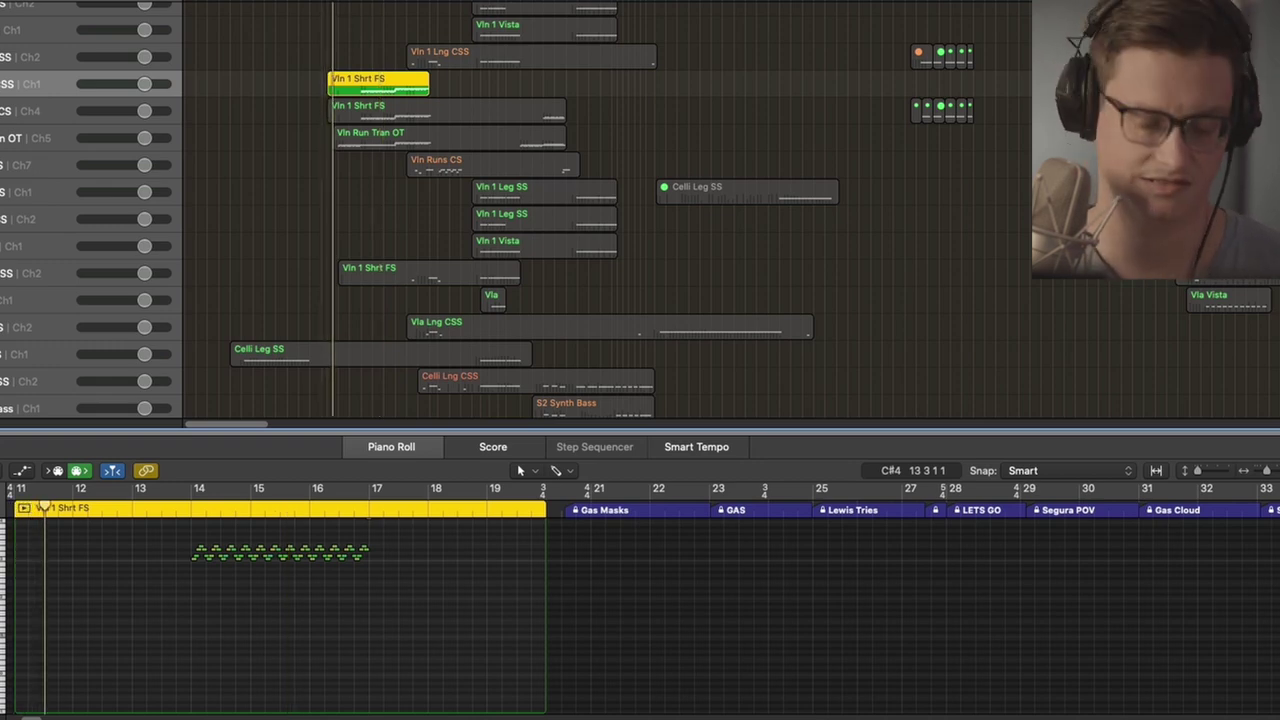
Select and solo the longer Vln 1 Shrt FS region and play it from bar 14.
click(314, 131)
click(403, 117)
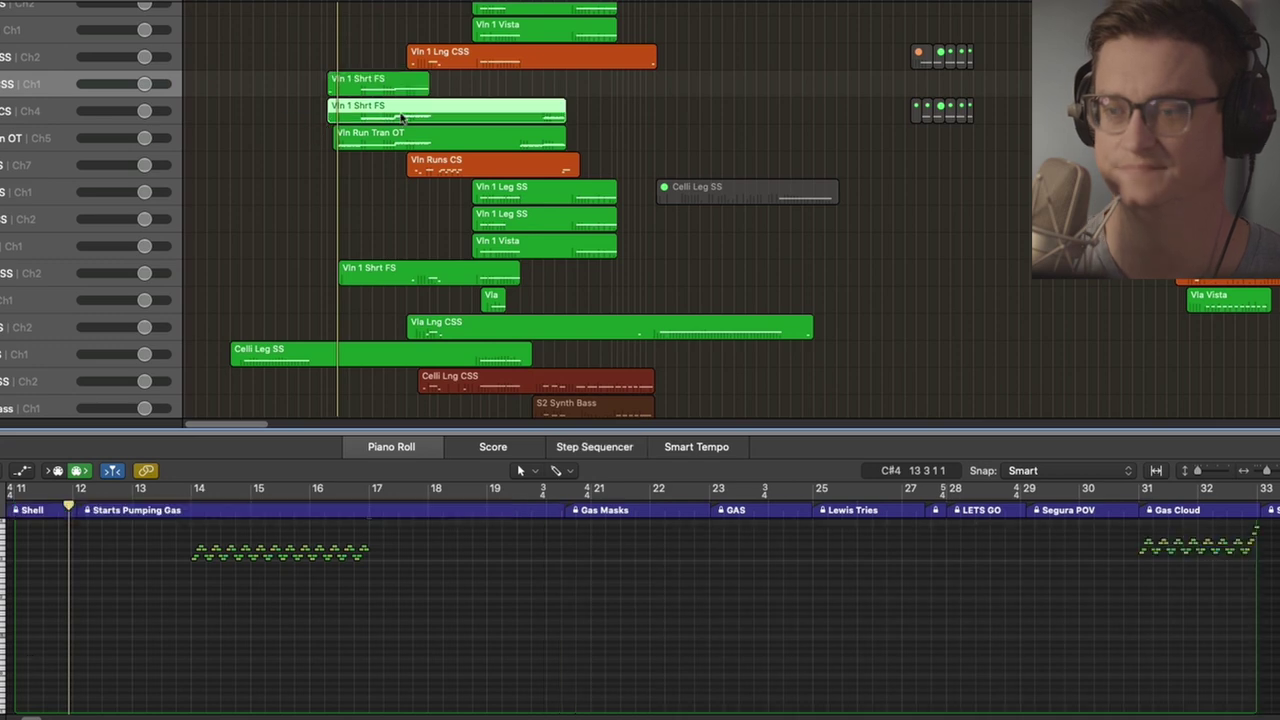
key(ctrl+s)
click(192, 495)
key(space)
scroll(251, 641, up, 3)
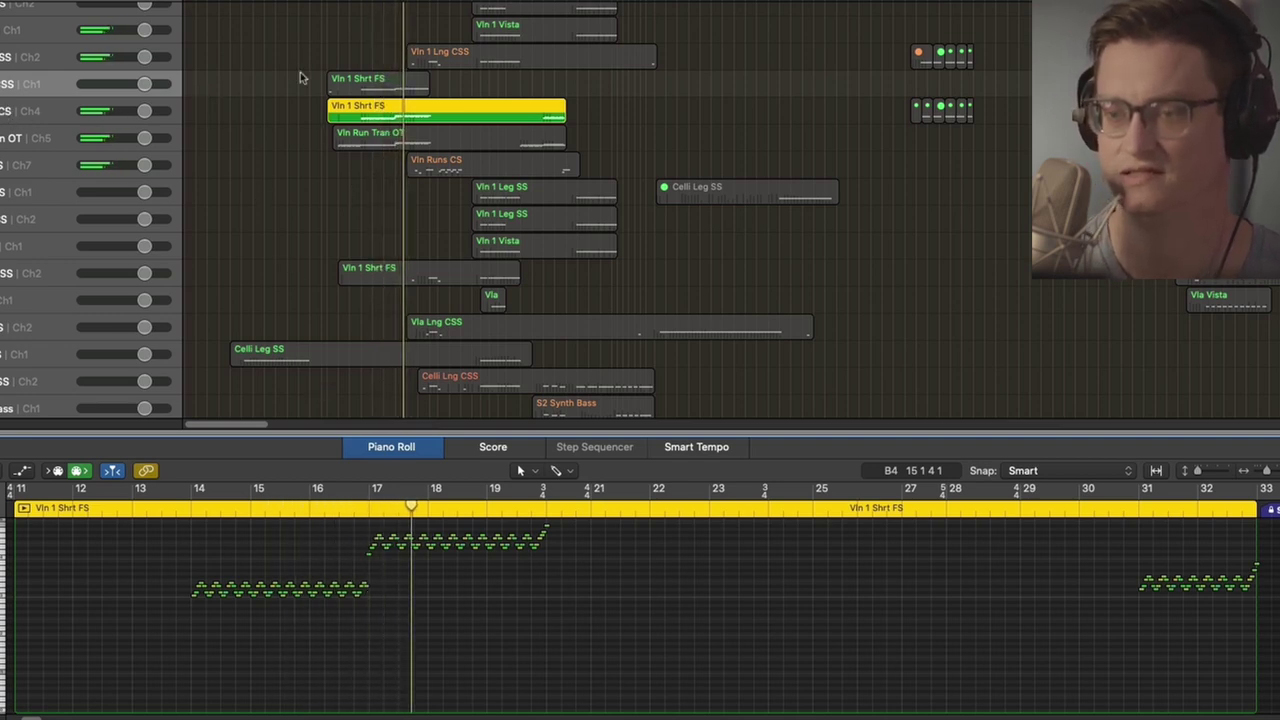
Solo the three violin run regions together with Avantgarde Stacc and play the combination from just before bar 12.
drag(299, 73, 362, 173)
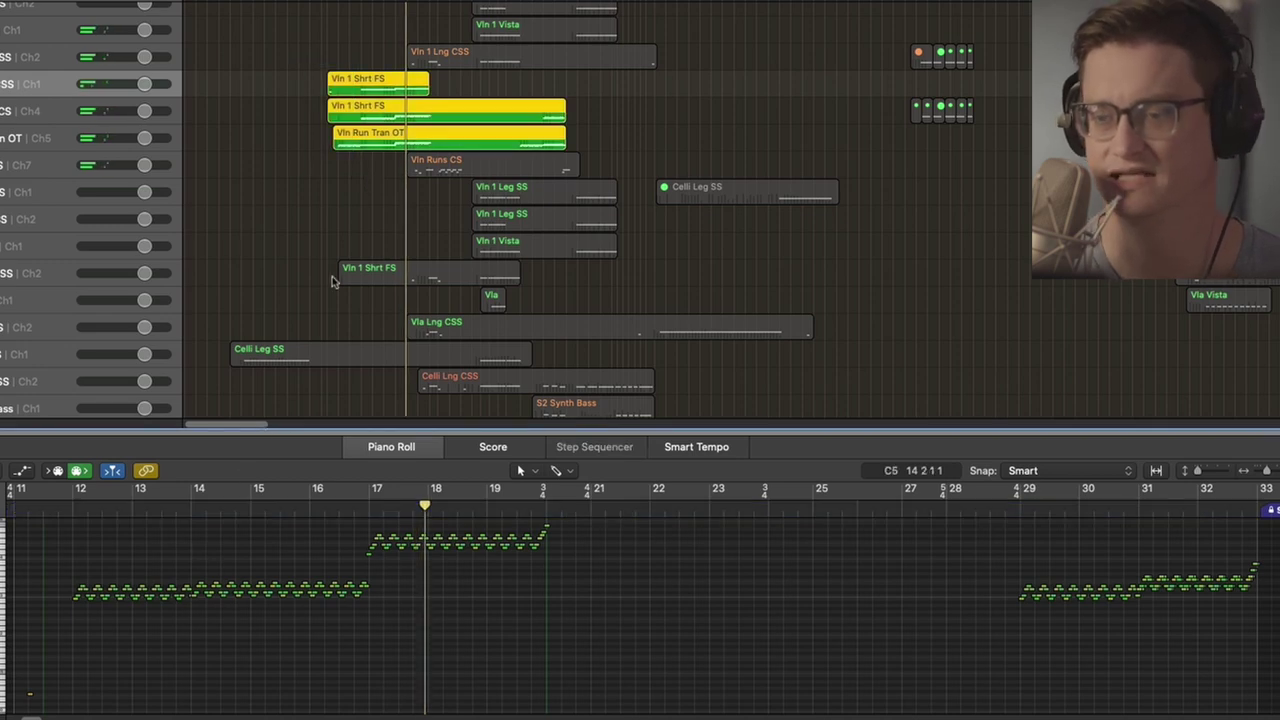
scroll(330, 270, down, 10)
click(338, 237)
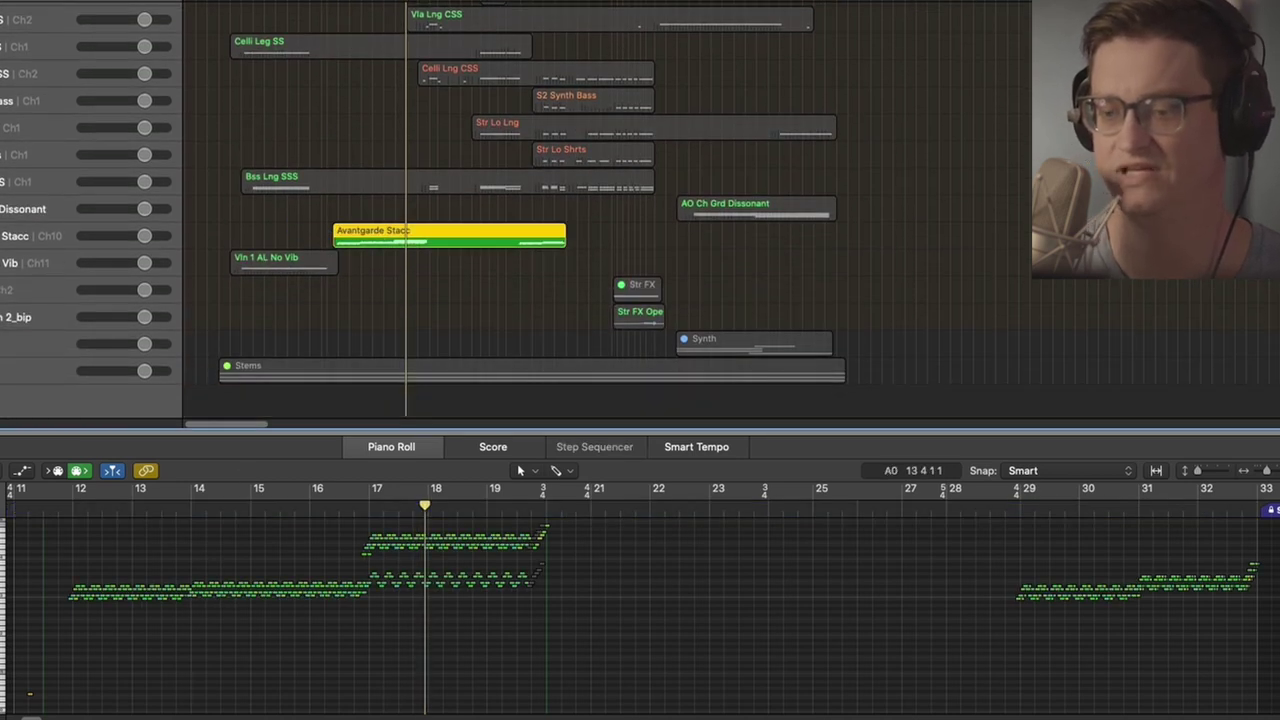
click(49, 507)
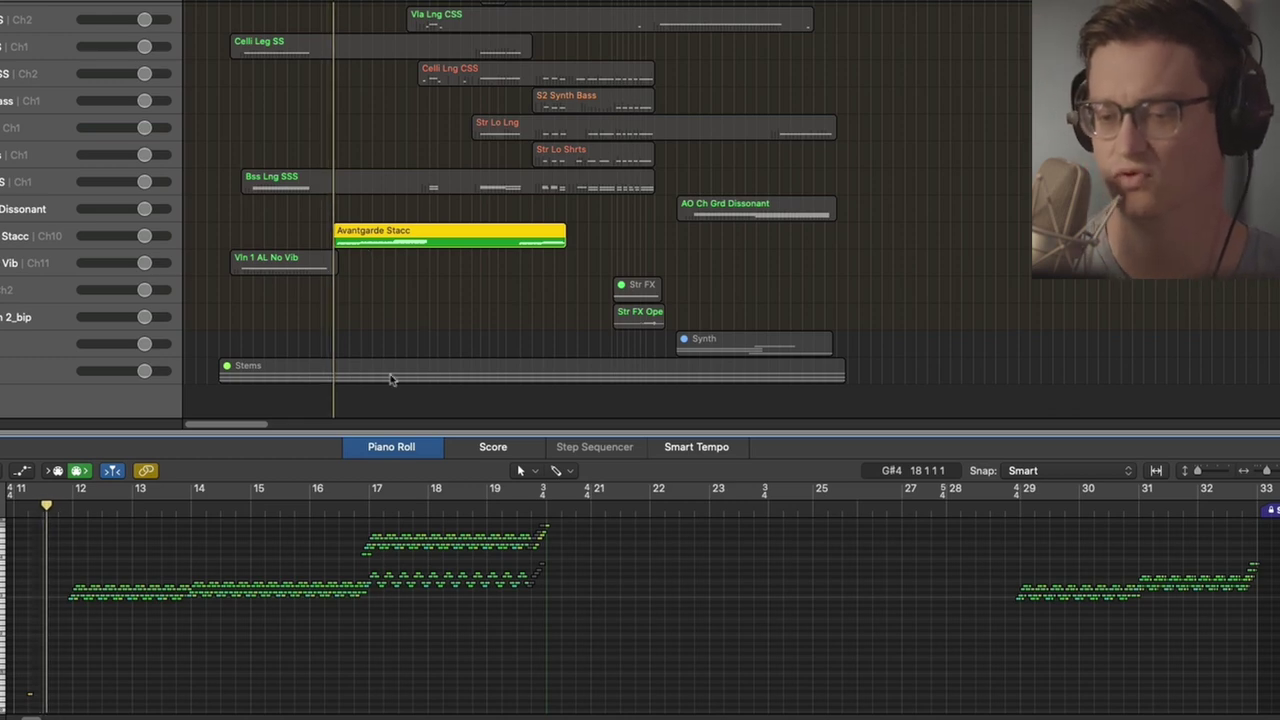
scroll(383, 255, up, 2)
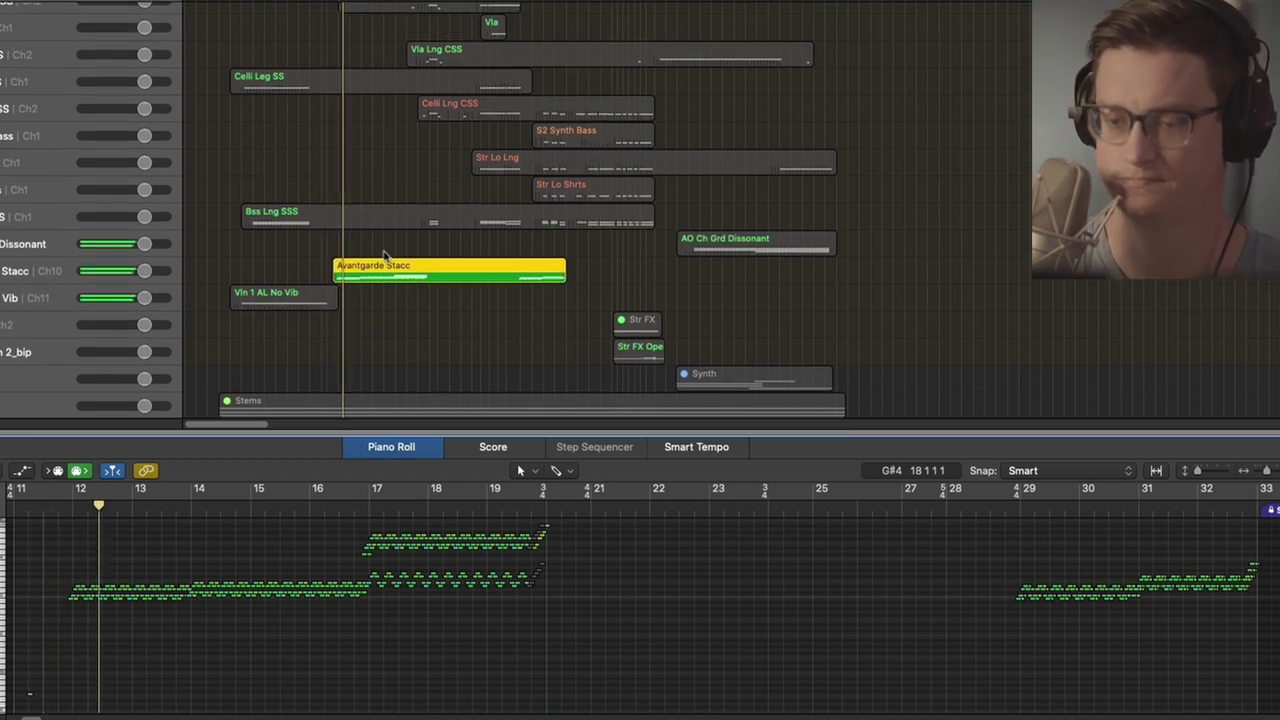
scroll(383, 255, up, 1)
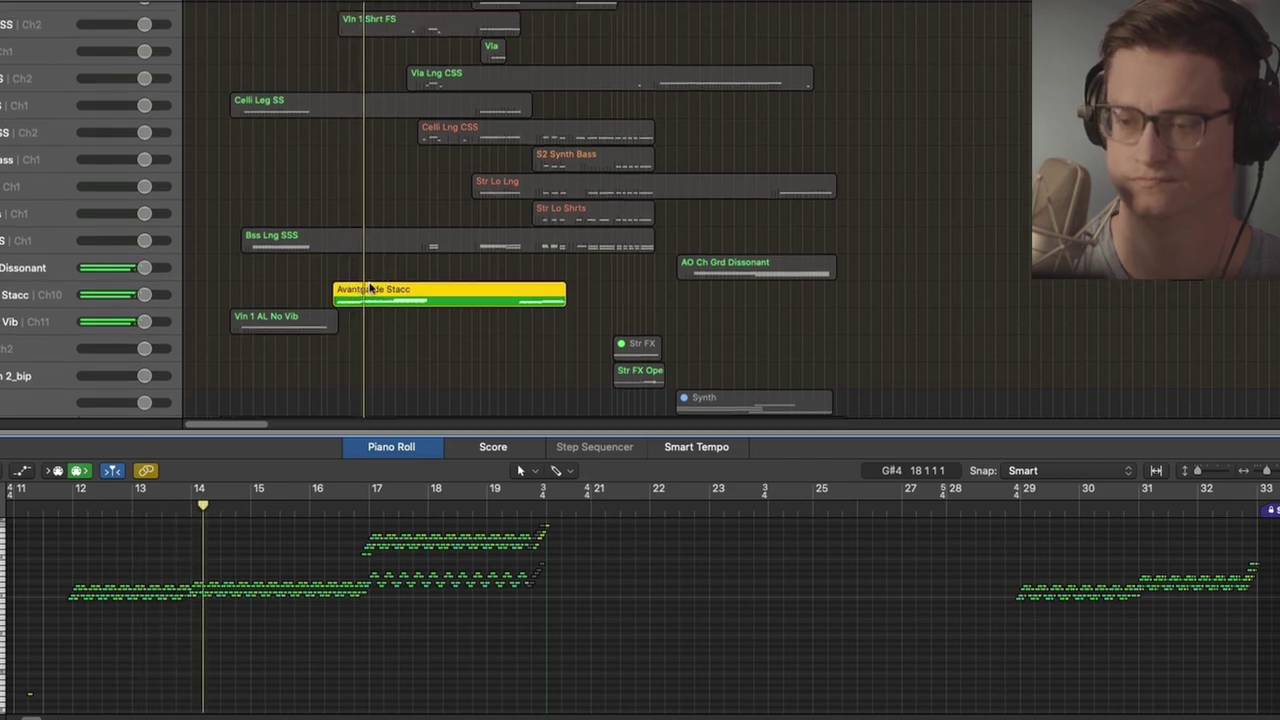
scroll(375, 265, up, 10)
scroll(380, 243, up, 1)
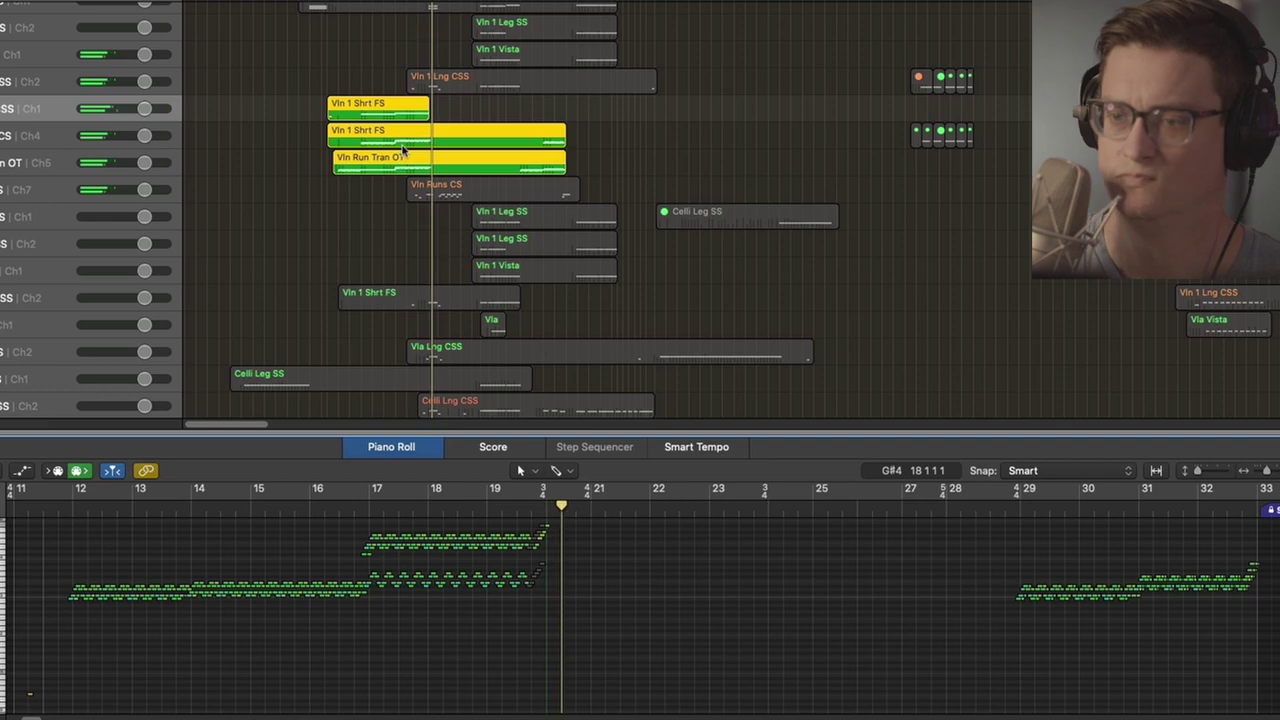
Turn off solo, show the shorter Vln 1 Shrt FS region's automation and move its last point back to about bar 14 at value 65.
key(ctrl+s)
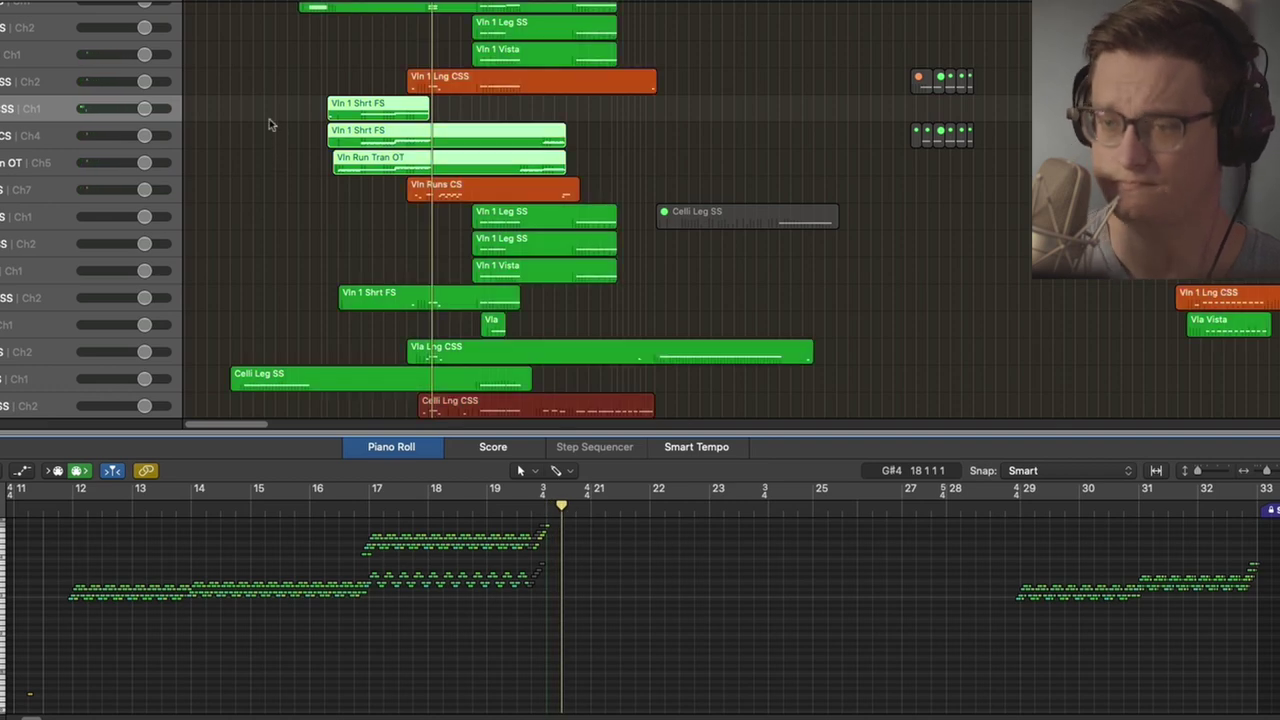
click(380, 108)
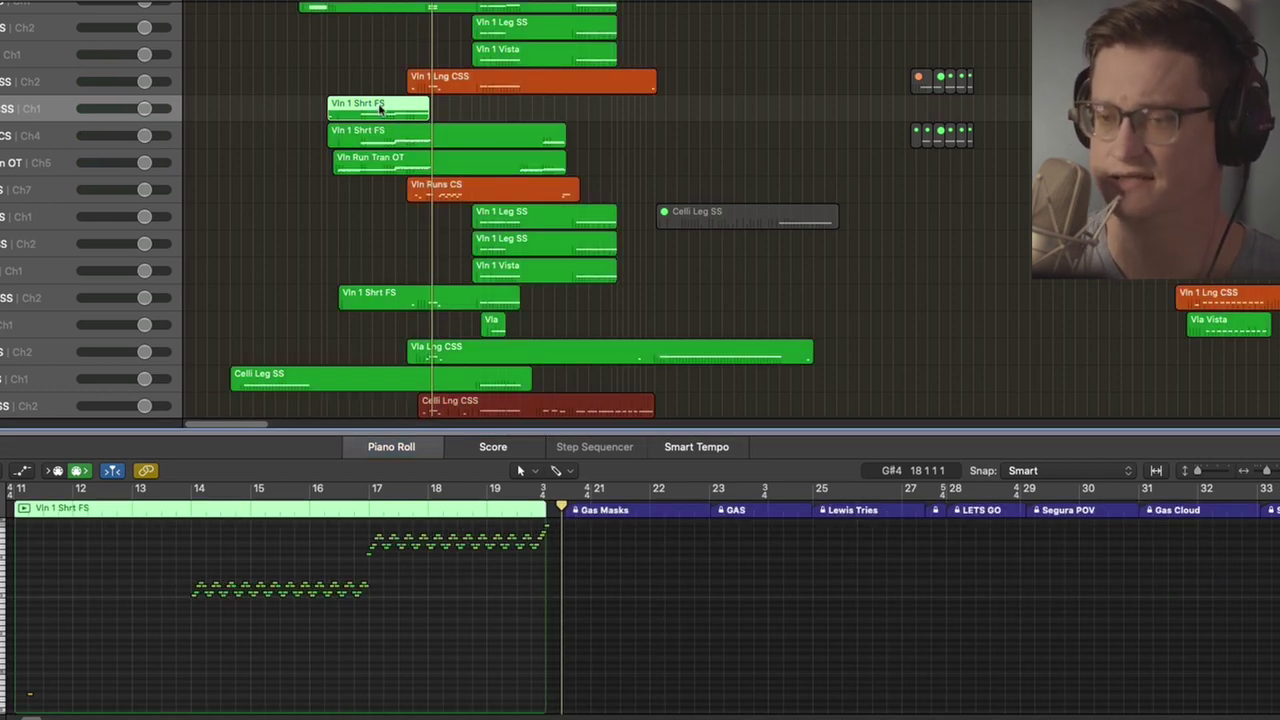
click(20, 472)
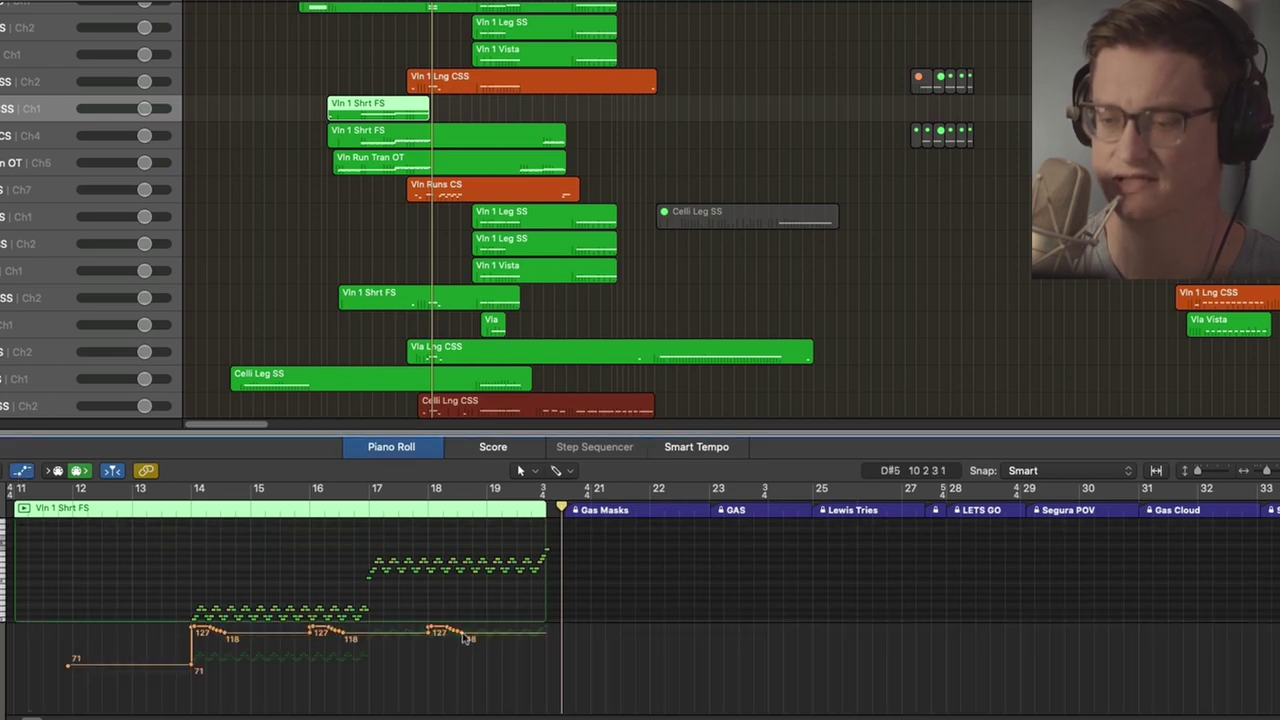
mouse_move(465, 638)
mouse_down()
mouse_move(300, 700)
mouse_move(192, 664)
mouse_move(197, 676)
mouse_up()
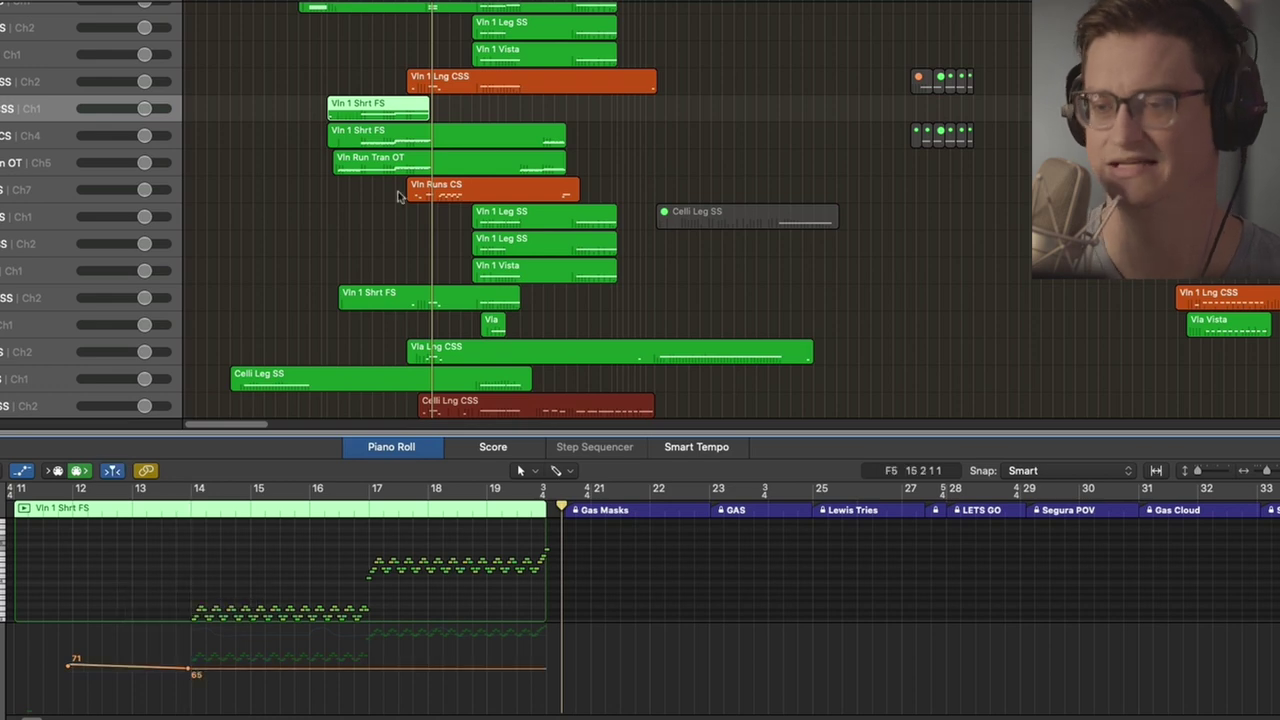
Inspect the automation of the longer Vln 1 Shrt FS and Vln Run Tran OT regions, and select Vln Runs CS to view its notes.
drag(590, 137, 548, 168)
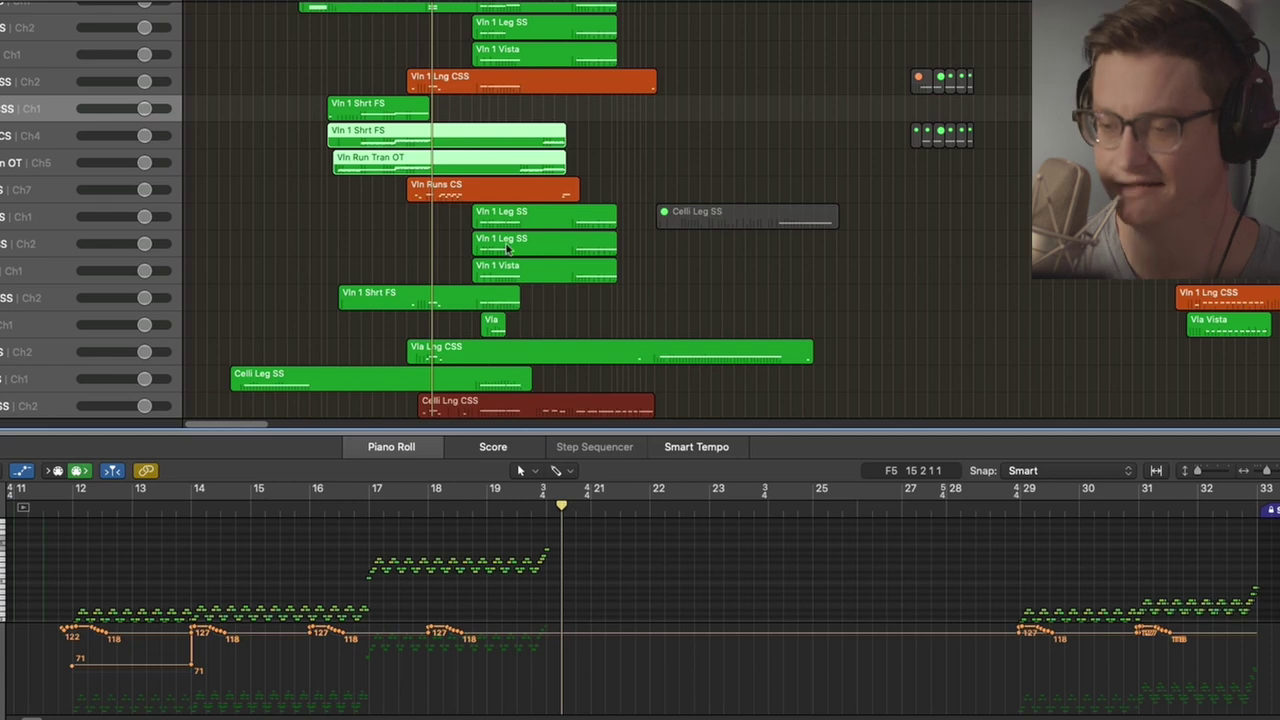
drag(378, 226, 450, 194)
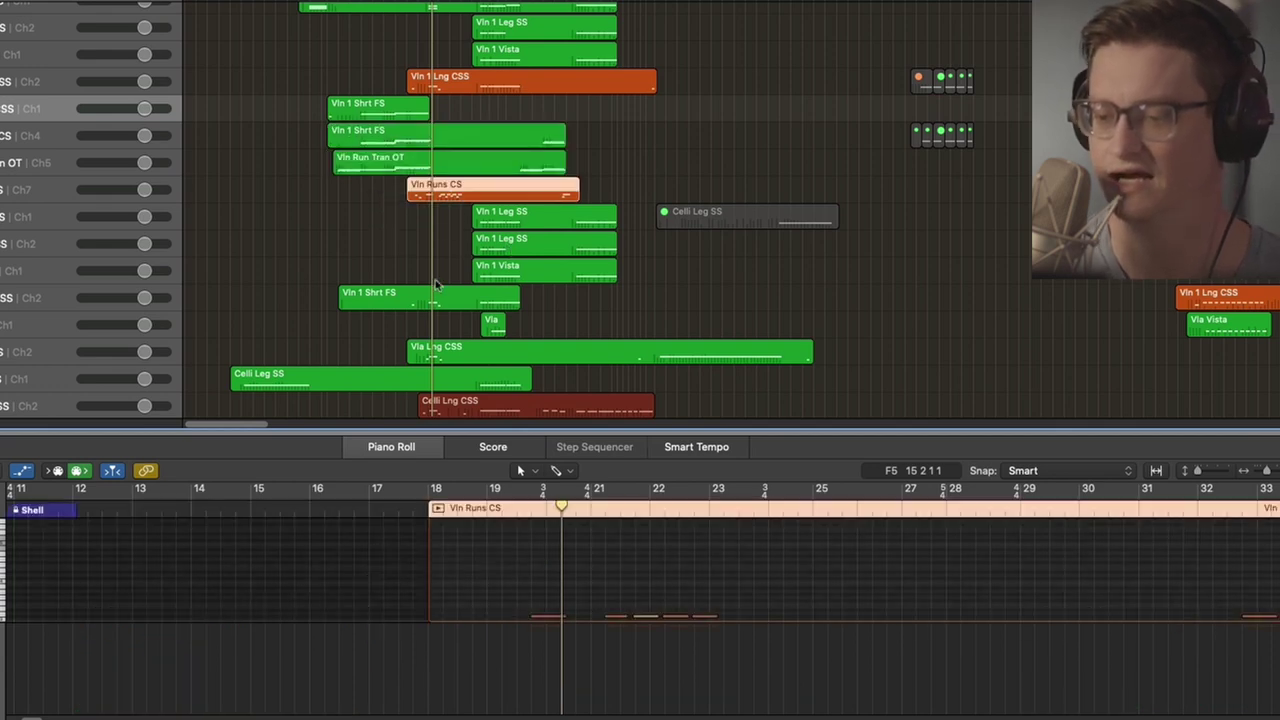
scroll(408, 290, up, 2)
scroll(417, 285, down, 5)
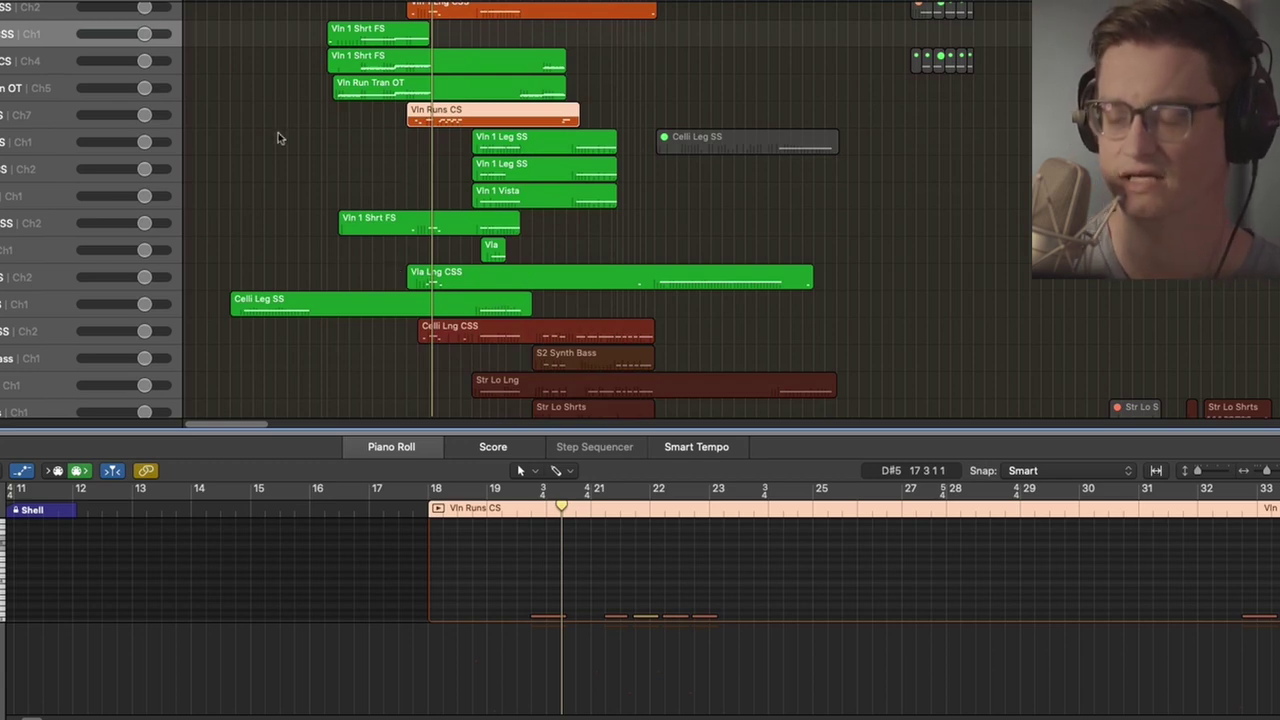
scroll(360, 340, down, 5)
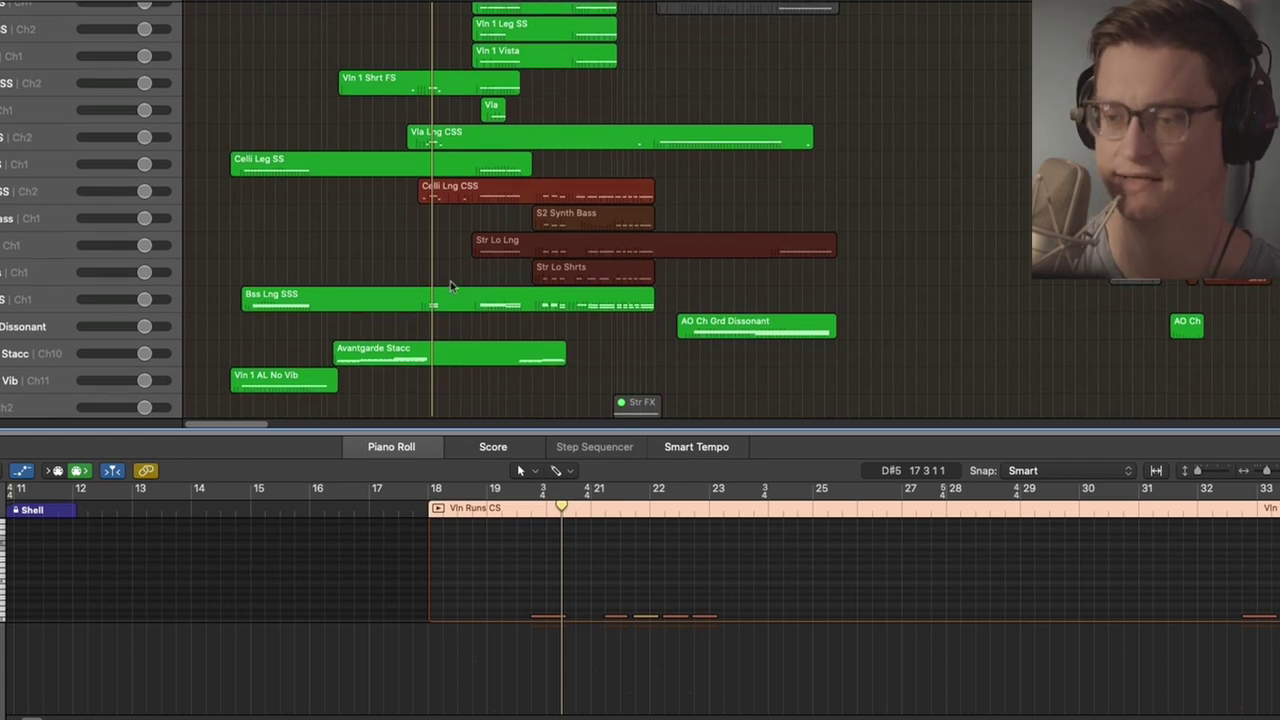
scroll(450, 285, up, 3)
scroll(370, 250, up, 3)
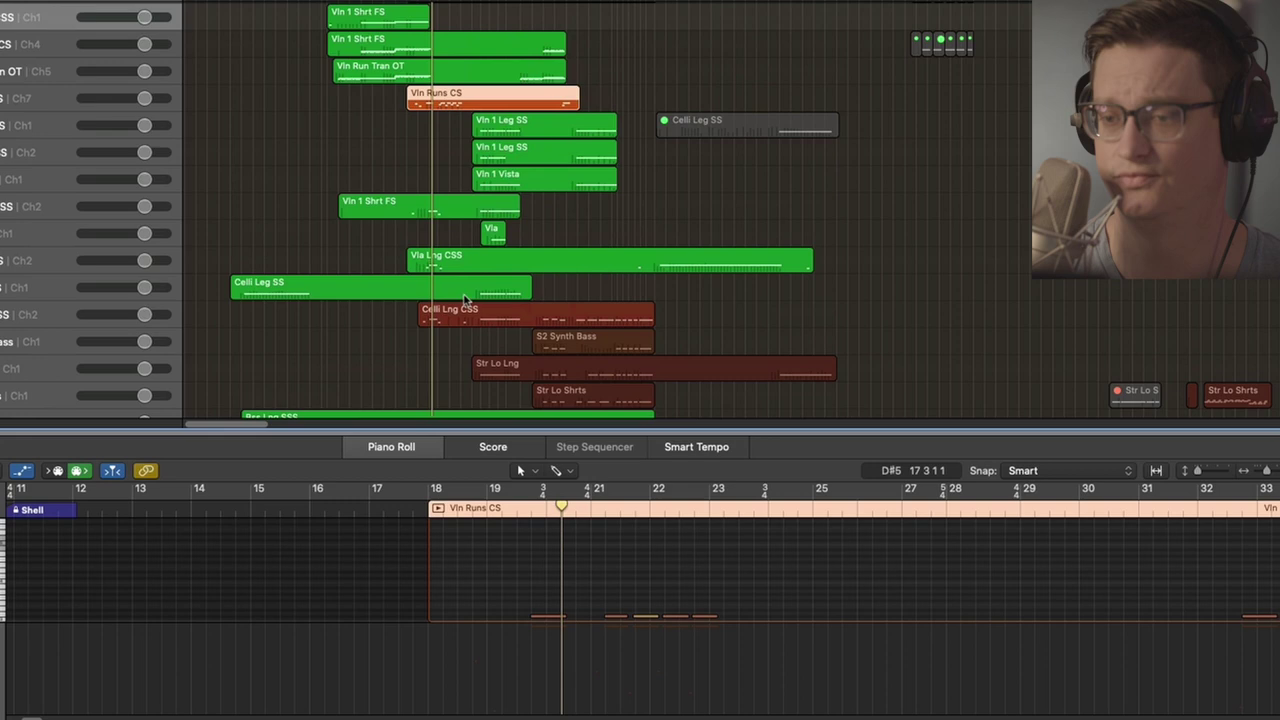
Solo the Vln Runs CS region, play it from just before bar 19 and again from bar 18, and hide the automation area.
click(383, 246)
click(390, 208)
scroll(397, 230, up, 6)
click(424, 224)
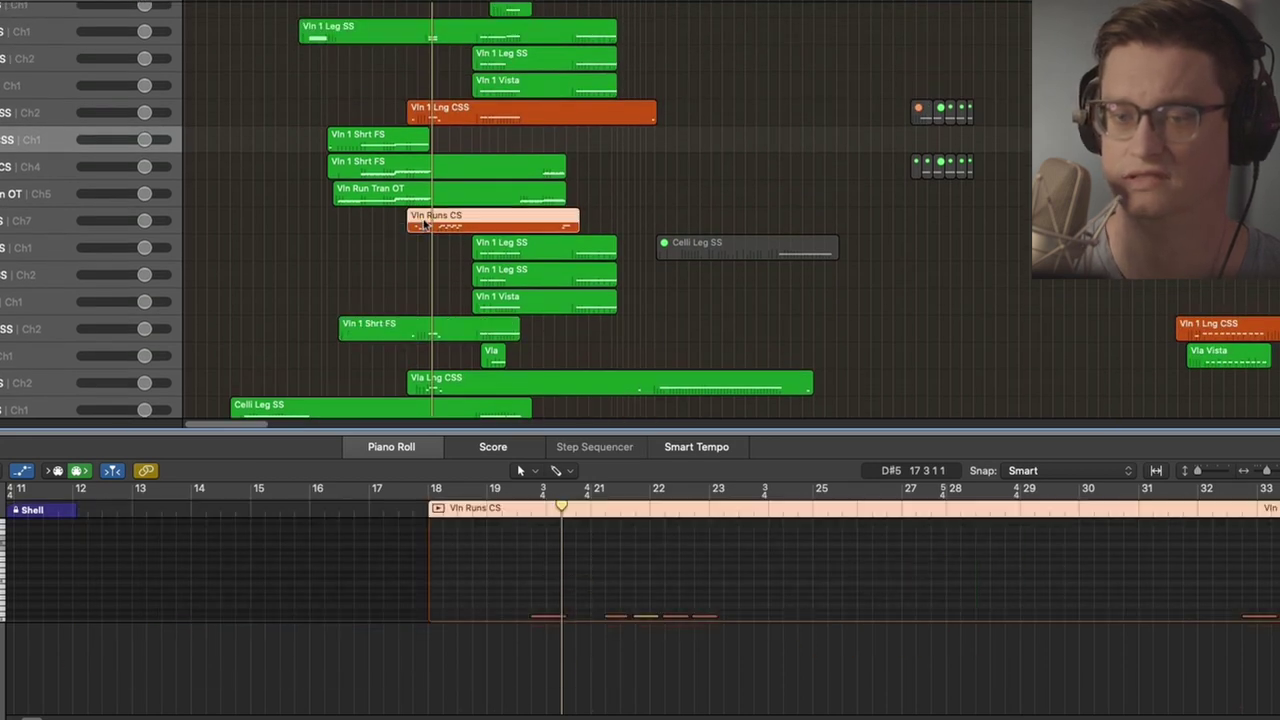
key(ctrl+s)
click(487, 508)
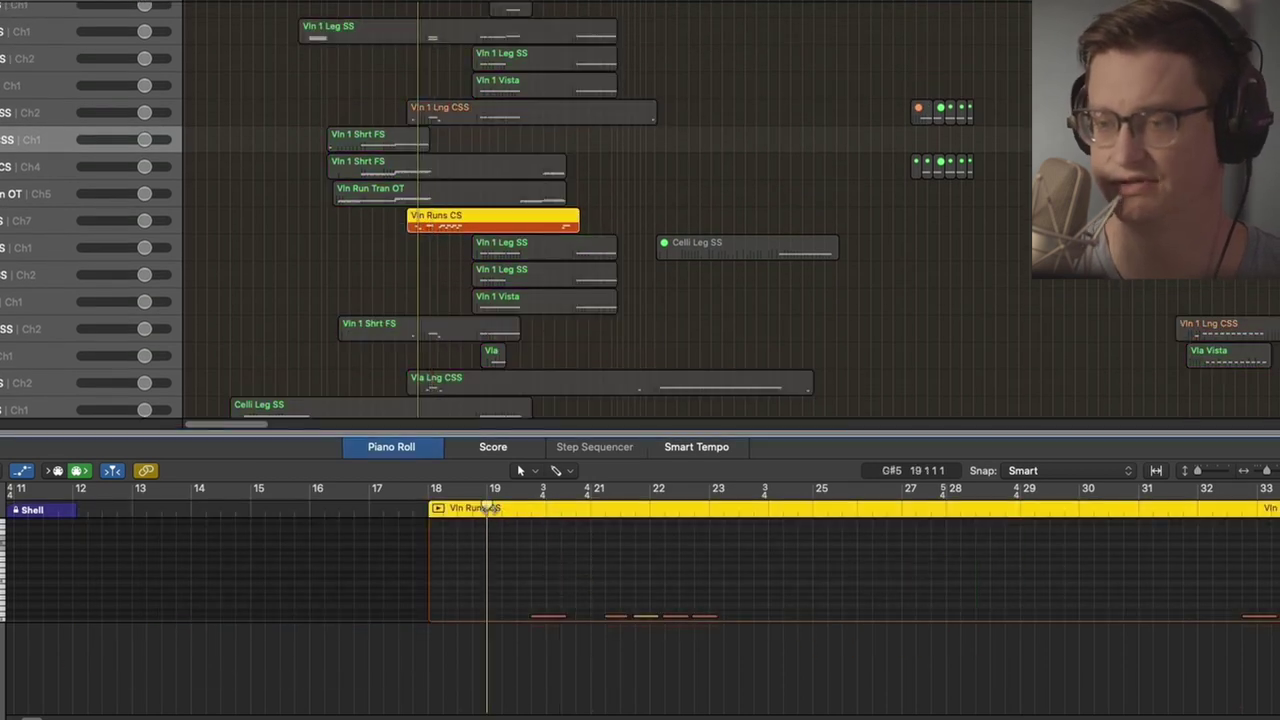
key(space)
click(440, 512)
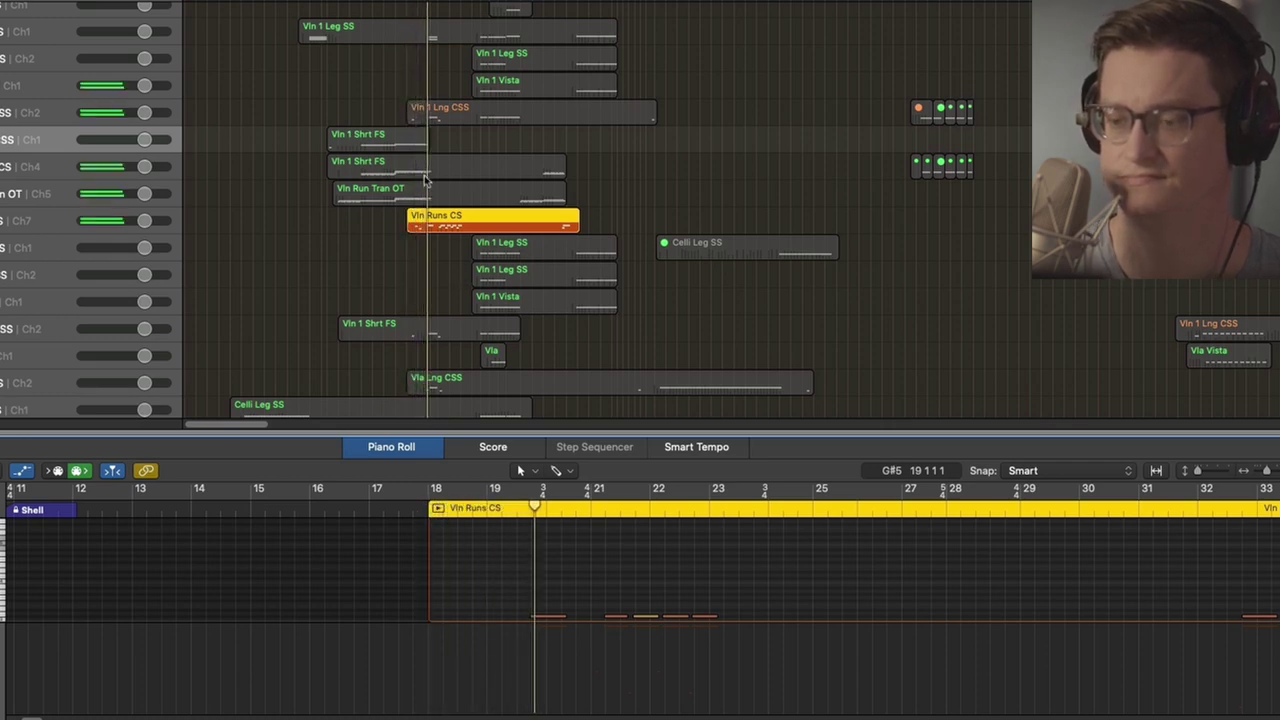
click(23, 471)
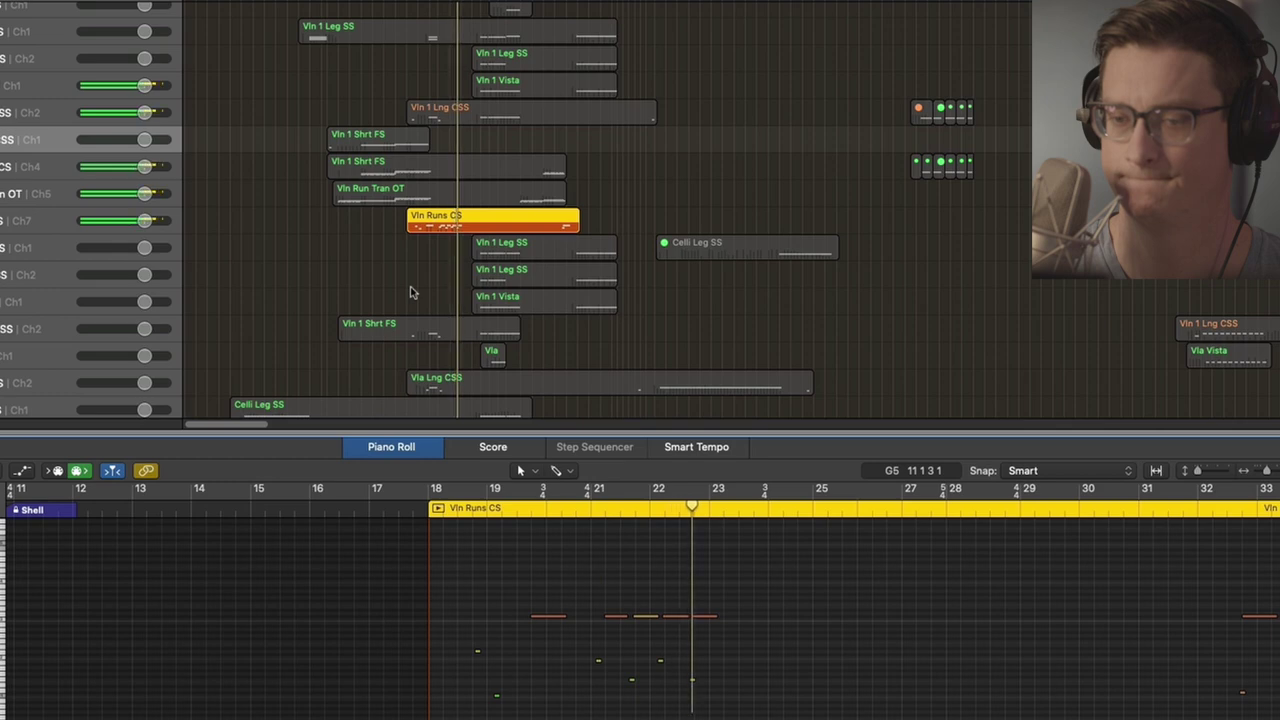
Stop playback, turn off solo for Vln Runs CS and look over the string tracks down to the effects and back.
key(space)
key(ctrl+s)
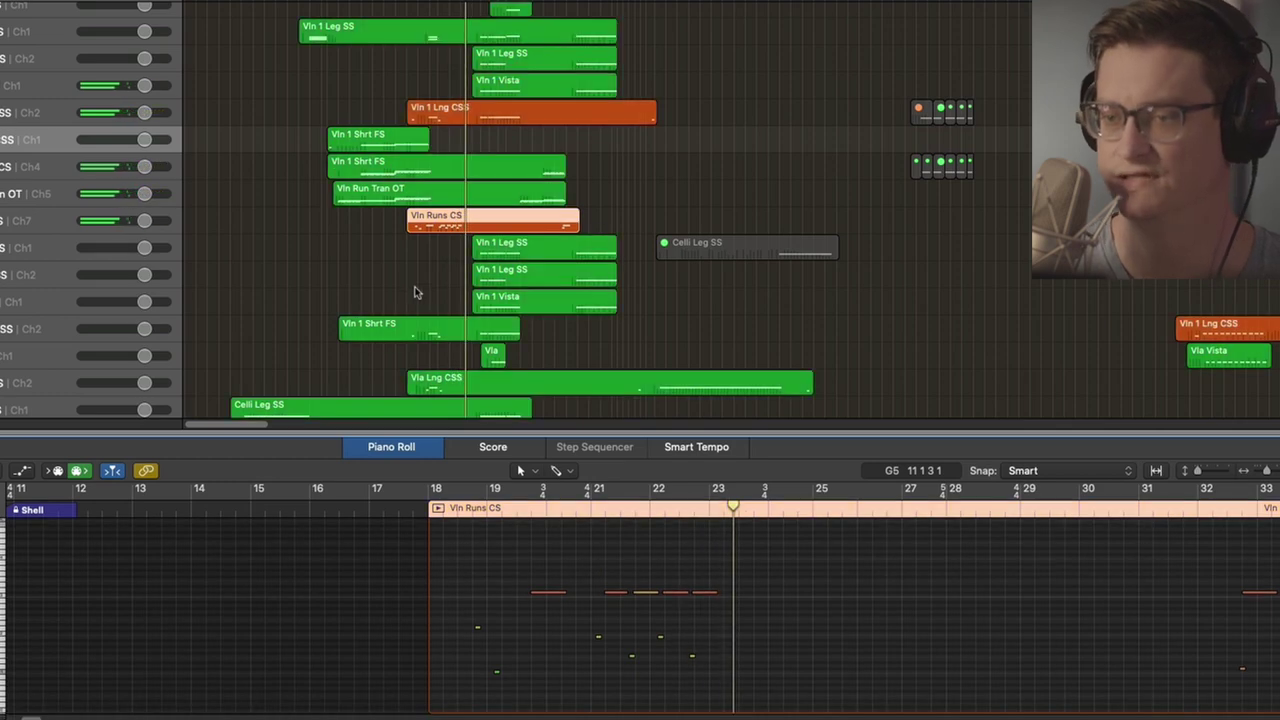
scroll(426, 112, down, 3)
scroll(414, 232, down, 6)
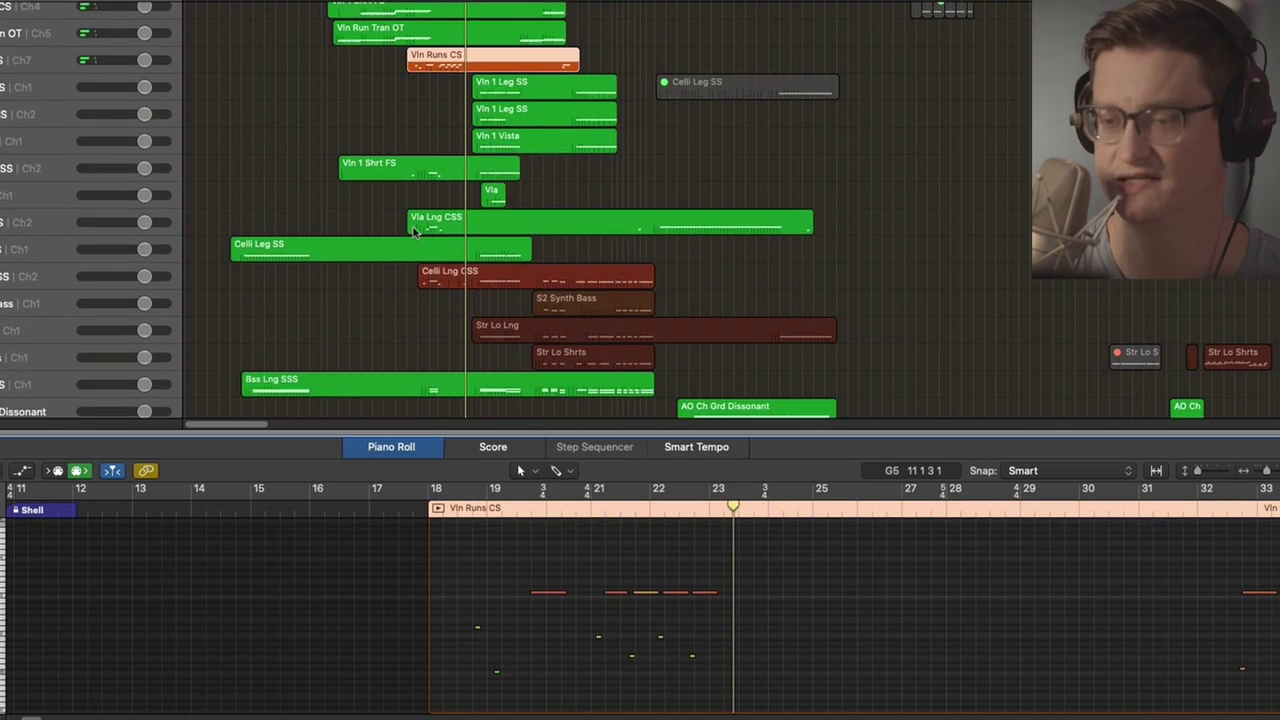
scroll(404, 237, down, 3)
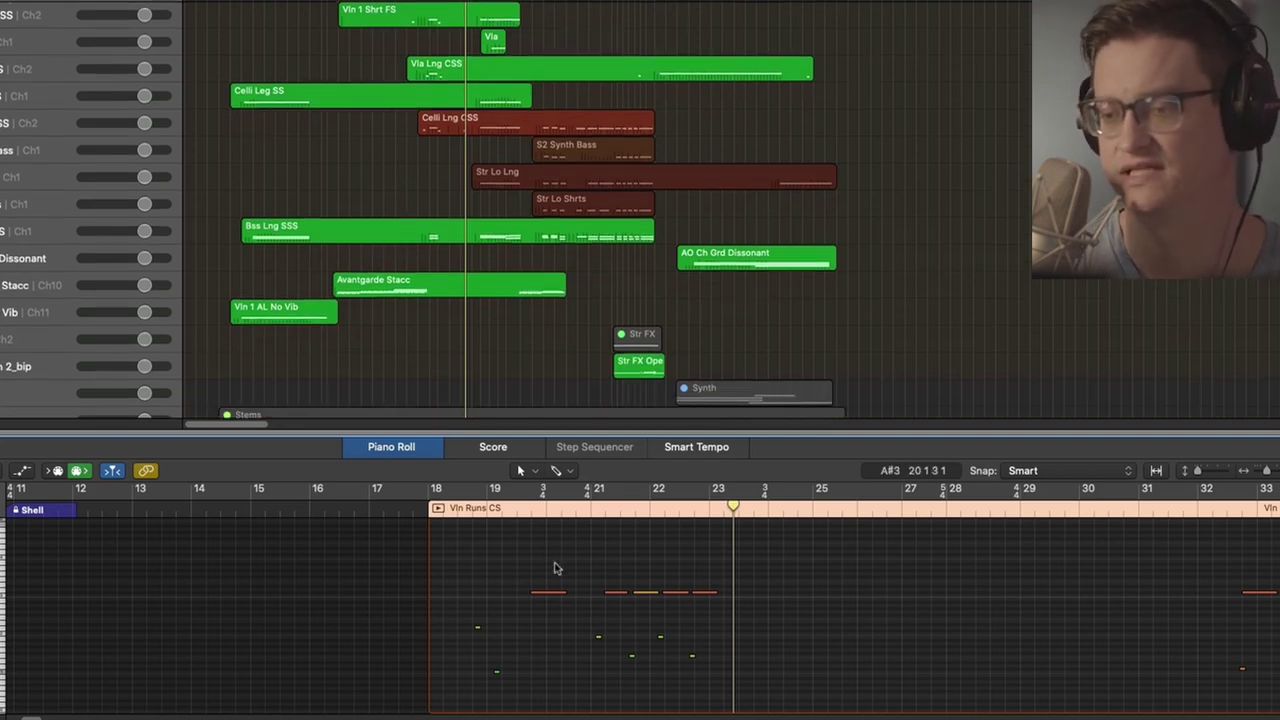
scroll(447, 322, up, 4)
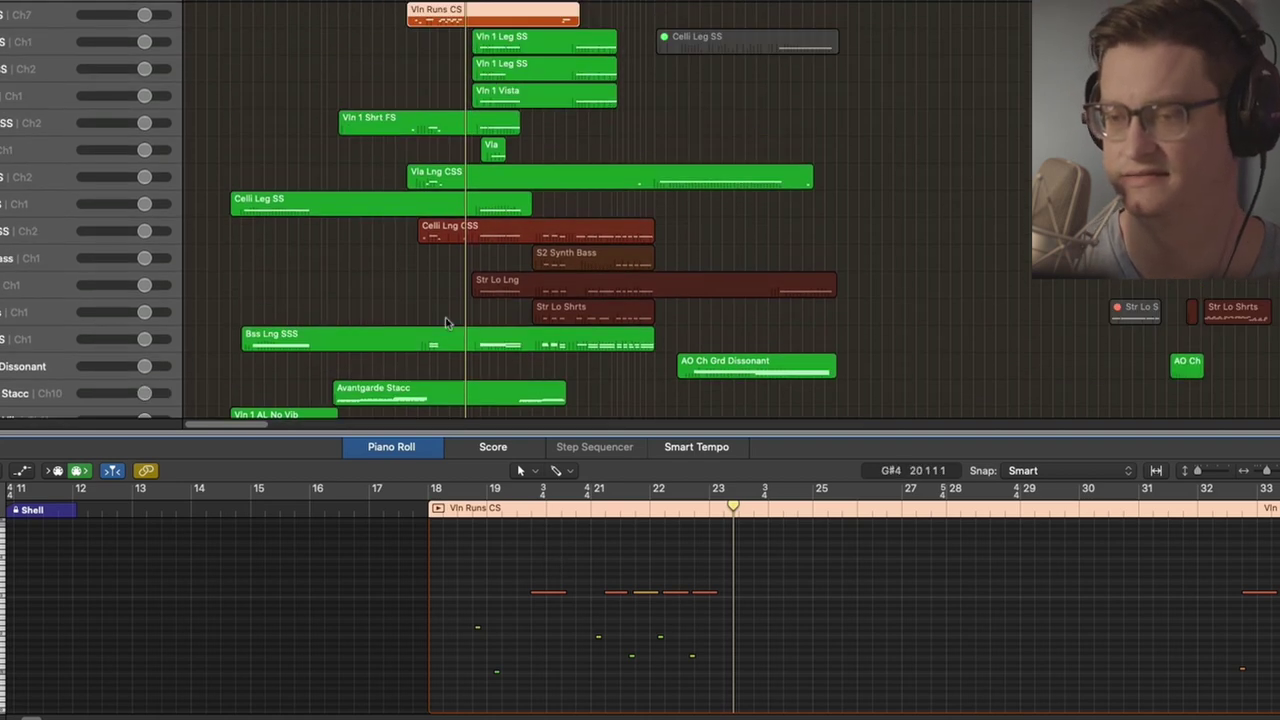
scroll(447, 322, up, 2)
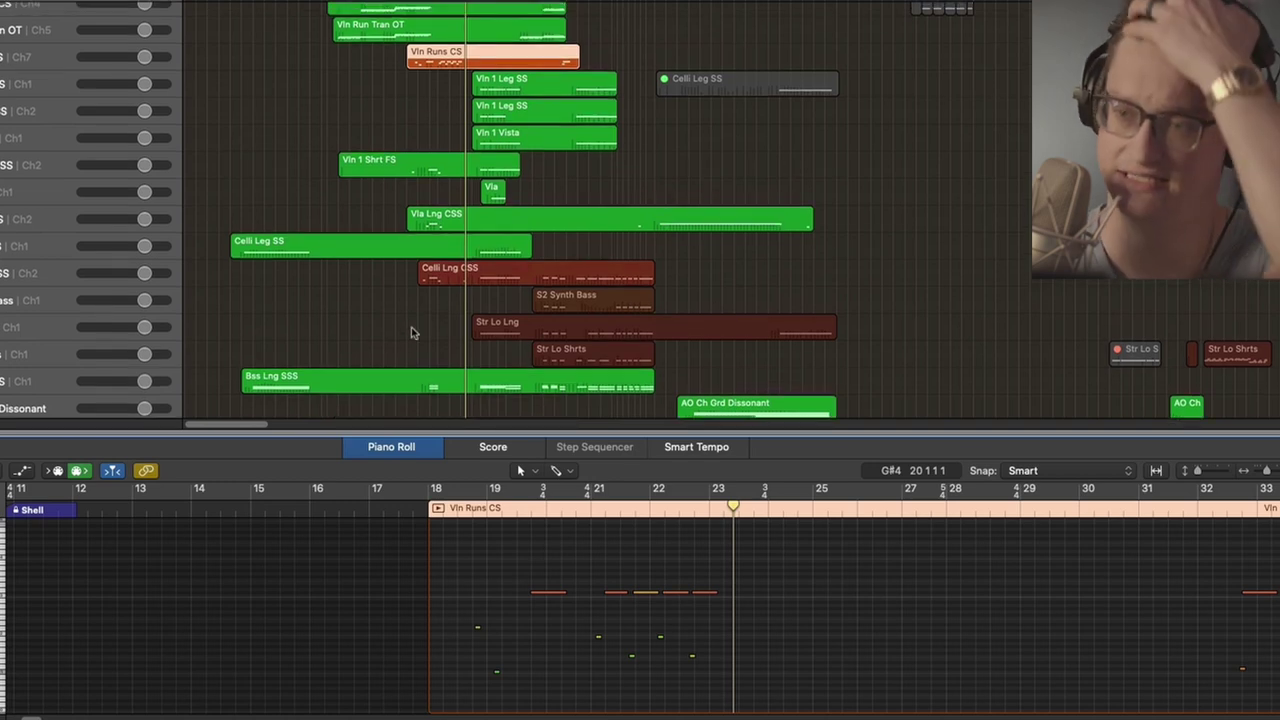
scroll(411, 332, up, 3)
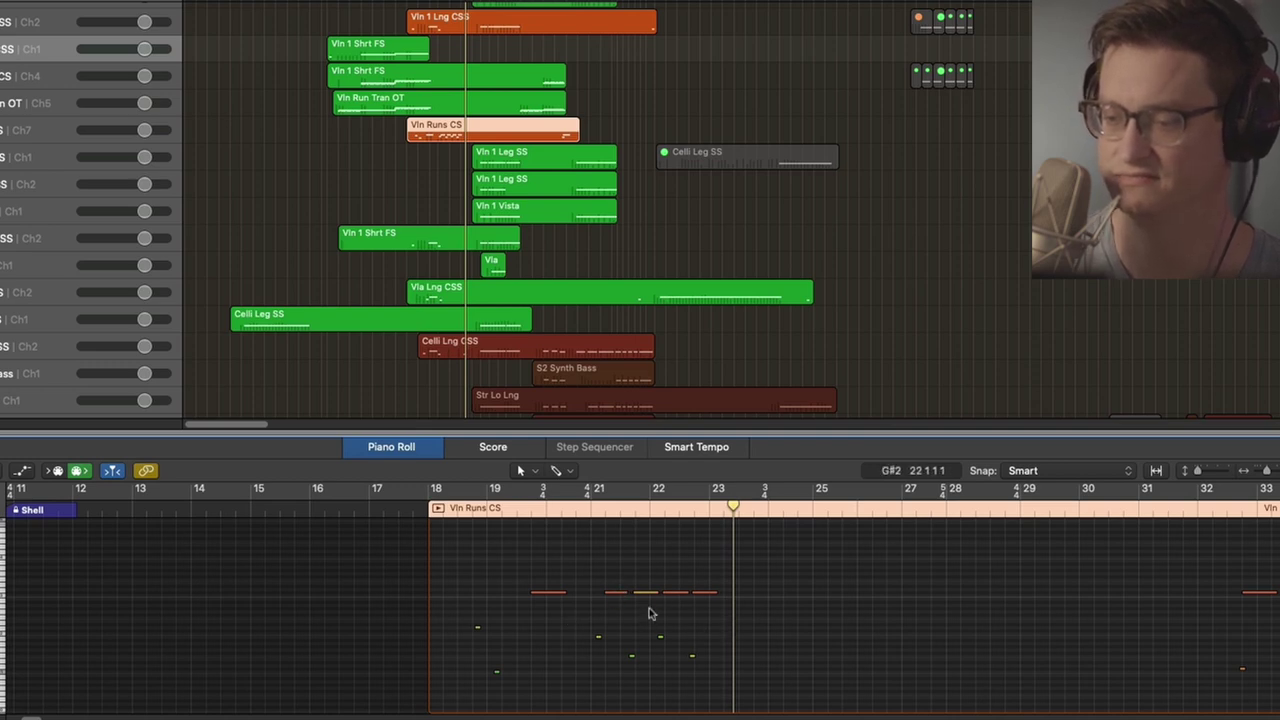
scroll(660, 608, up, 1)
scroll(442, 182, up, 6)
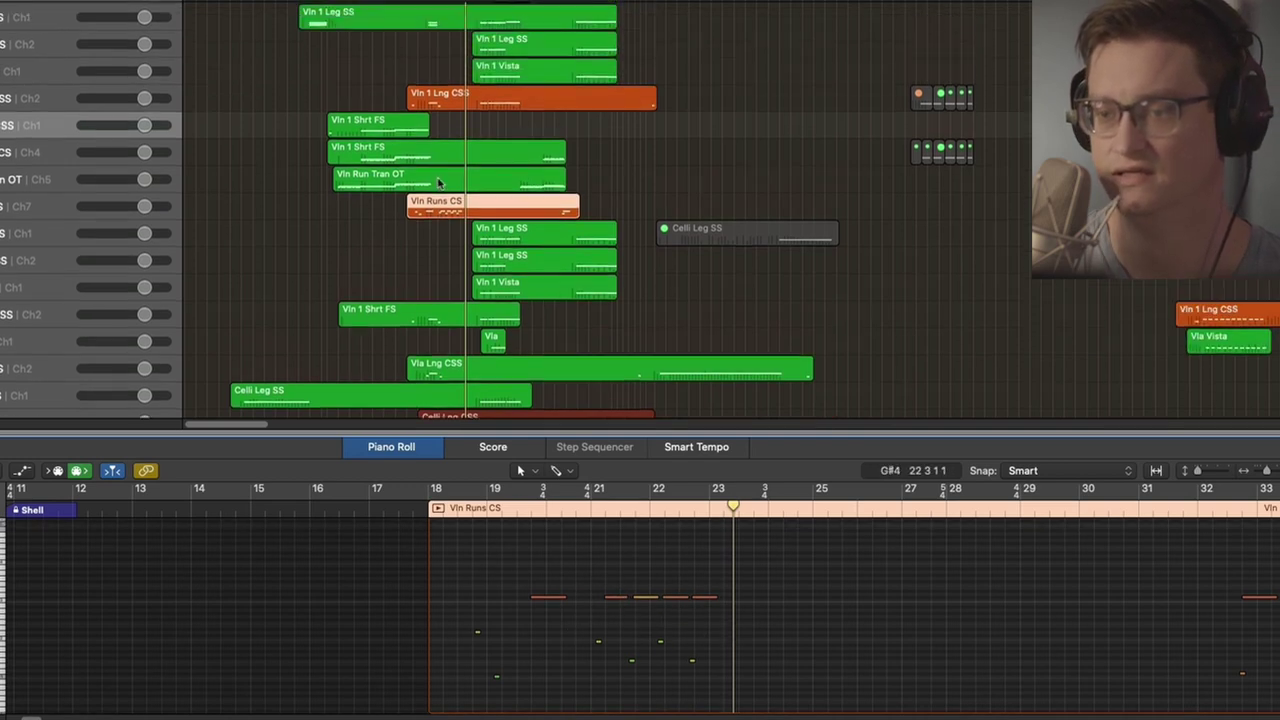
View the notes of the long Vln 1 Leg SS region, then select the Str Full, Vln 1 Leg SS and Vln 1 Vista regions together.
click(421, 162)
scroll(426, 161, down, 1)
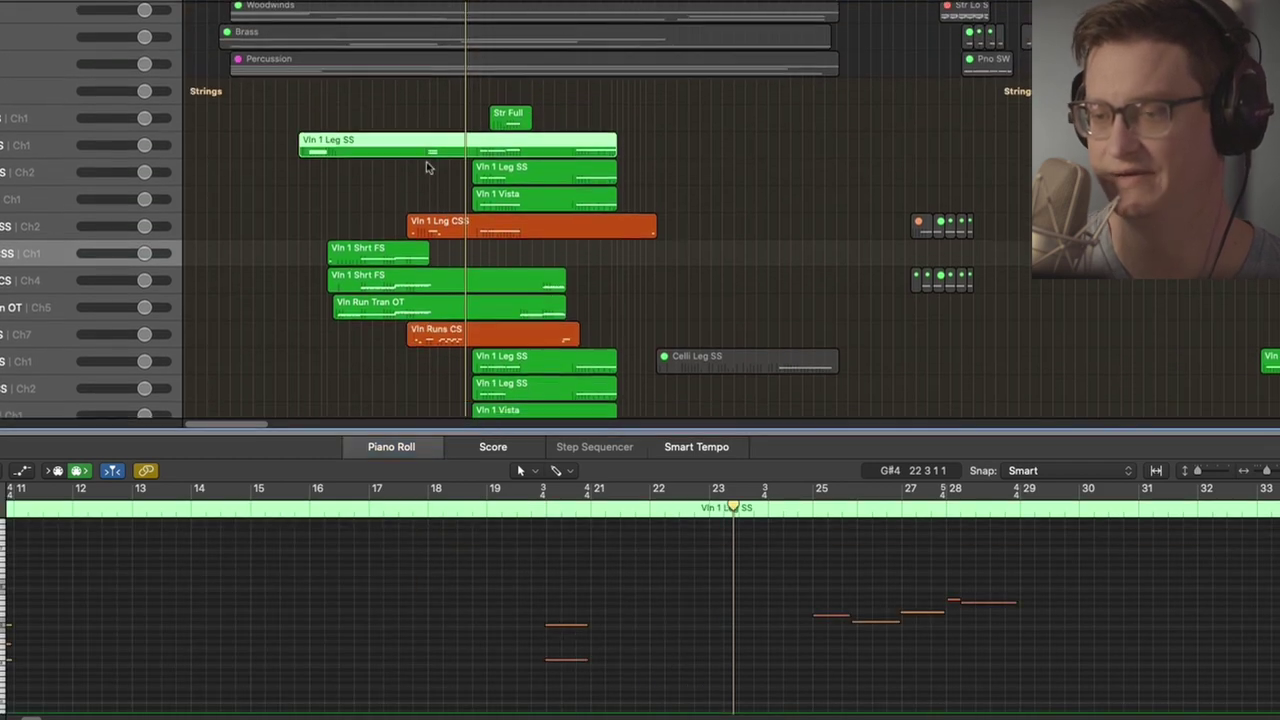
click(444, 234)
drag(479, 102, 544, 207)
scroll(600, 186, down, 4)
scroll(665, 100, up, 3)
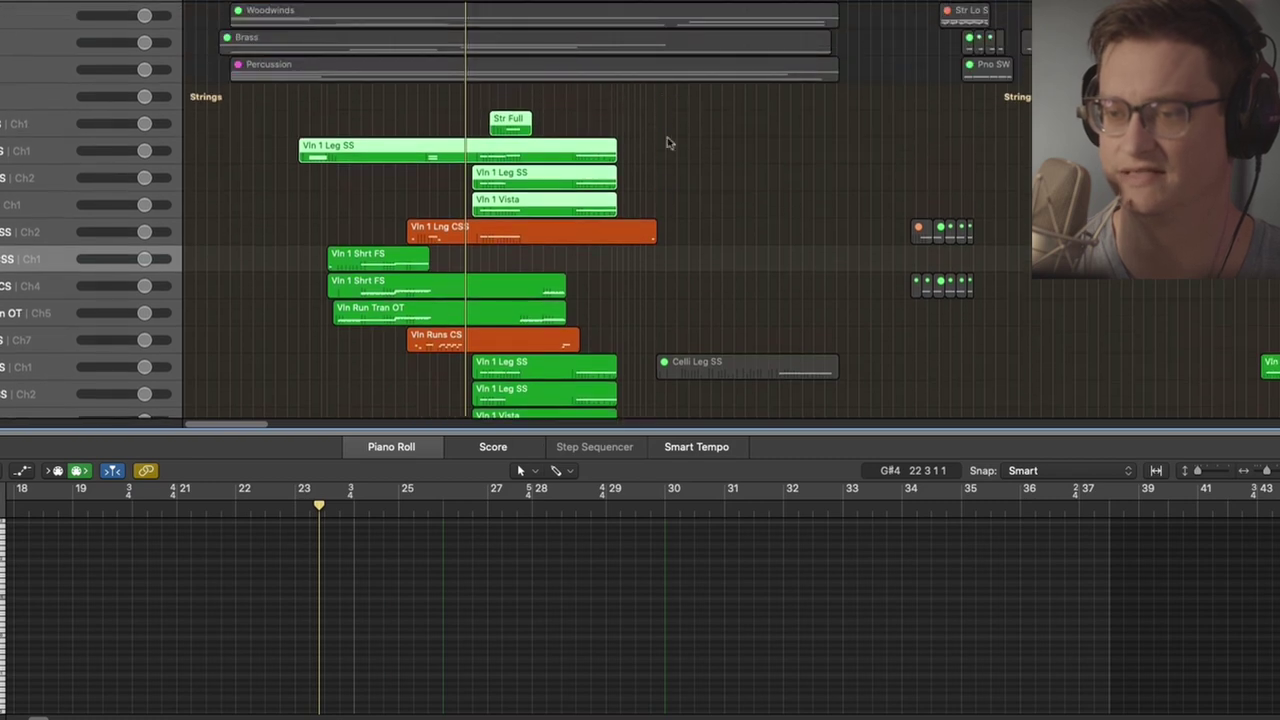
Select the violin and viola regions down to Vla Lng CSS, play the full strings from about bar 23 and clear the selection.
drag(657, 114, 452, 487)
scroll(500, 345, down, 6)
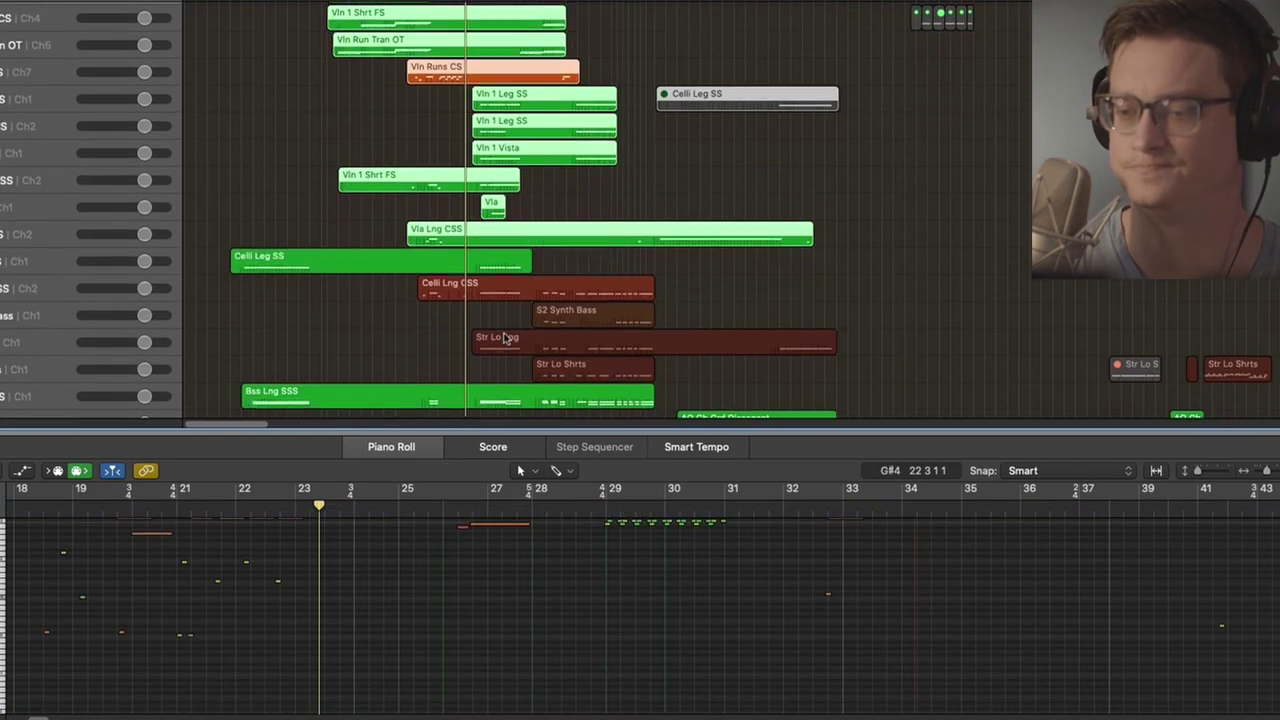
scroll(435, 320, down, 3)
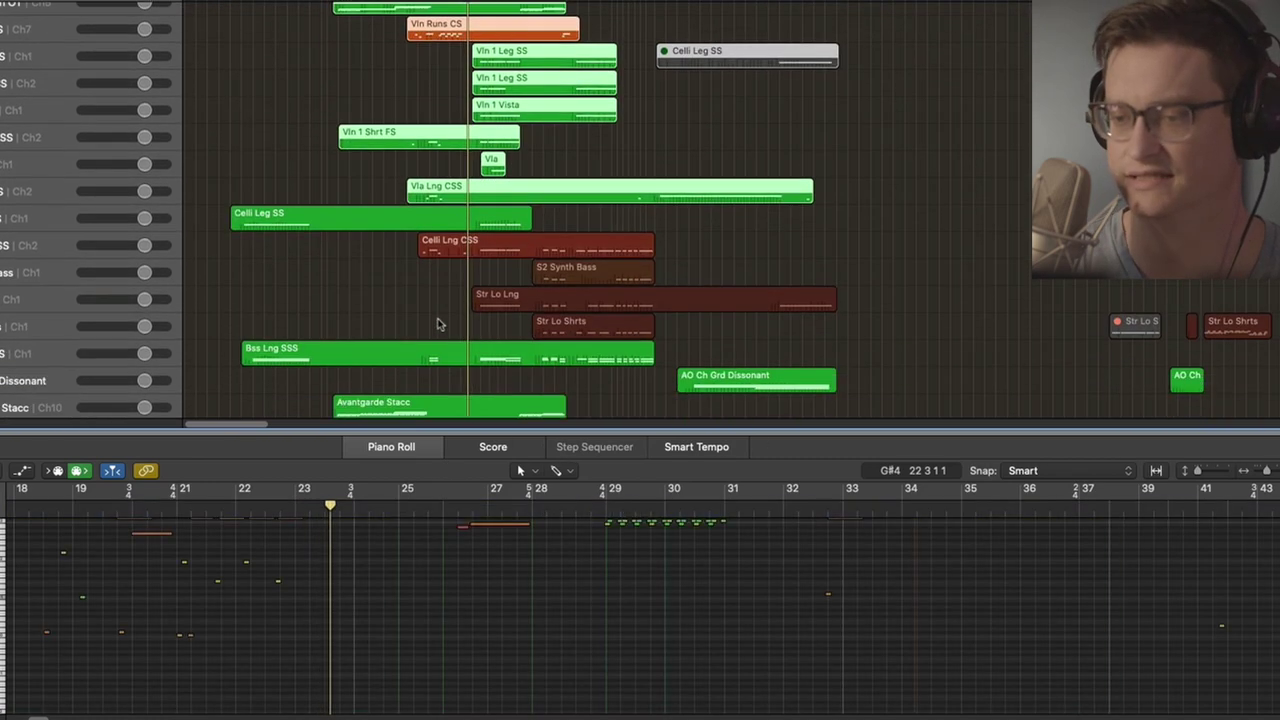
click(433, 312)
scroll(433, 312, down, 1)
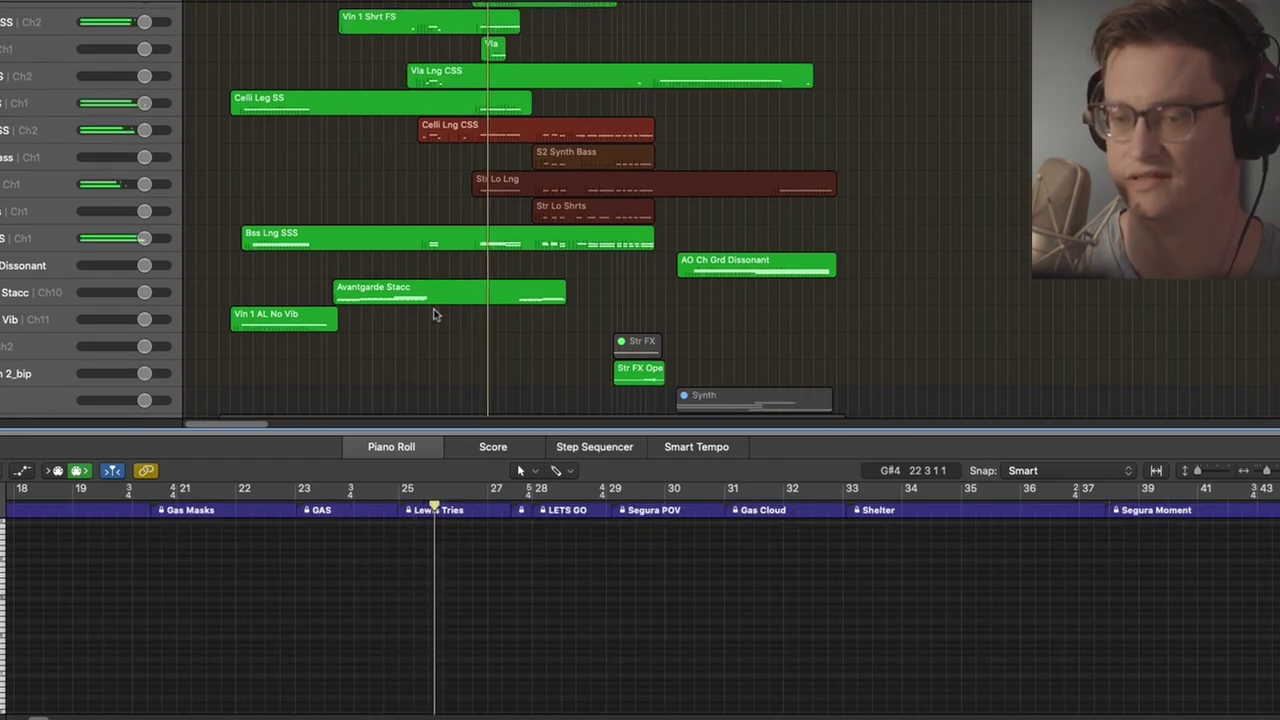
scroll(433, 314, up, 3)
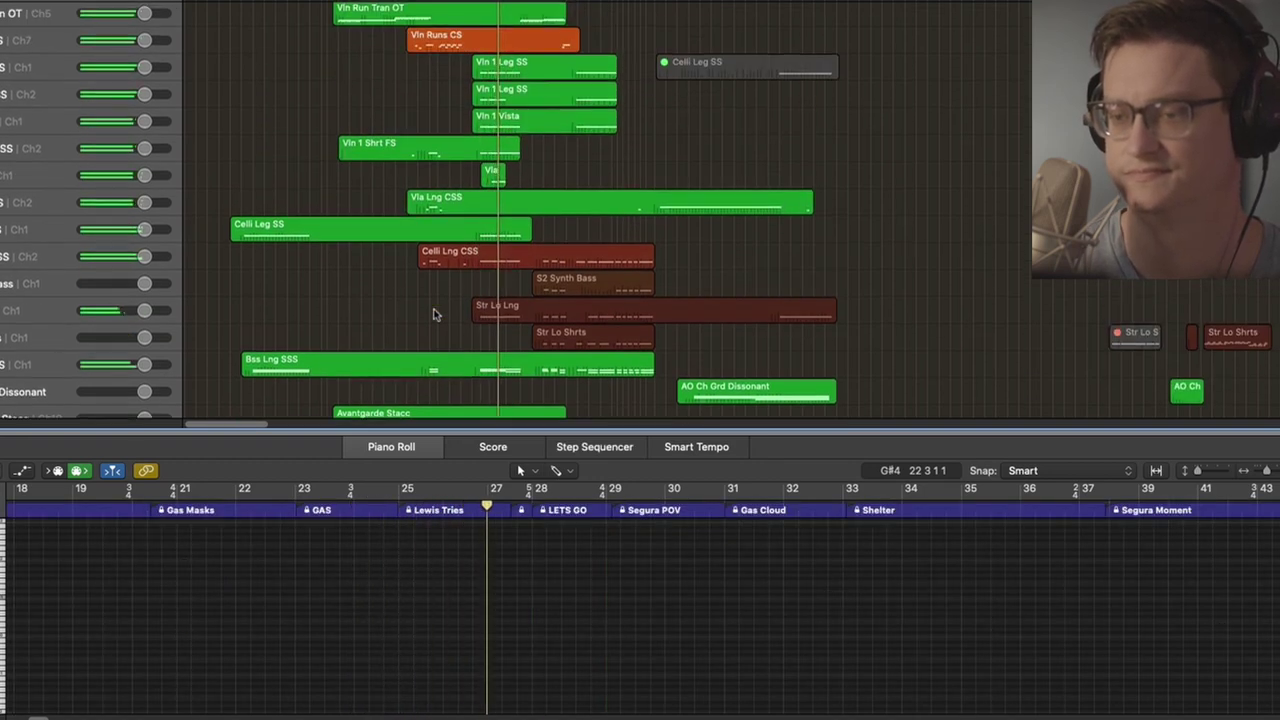
Select the string regions from Vln Run Tran OT to Str Lo Shrts and examine their notes while playing the cue past bar 35.
drag(449, 325, 592, 15)
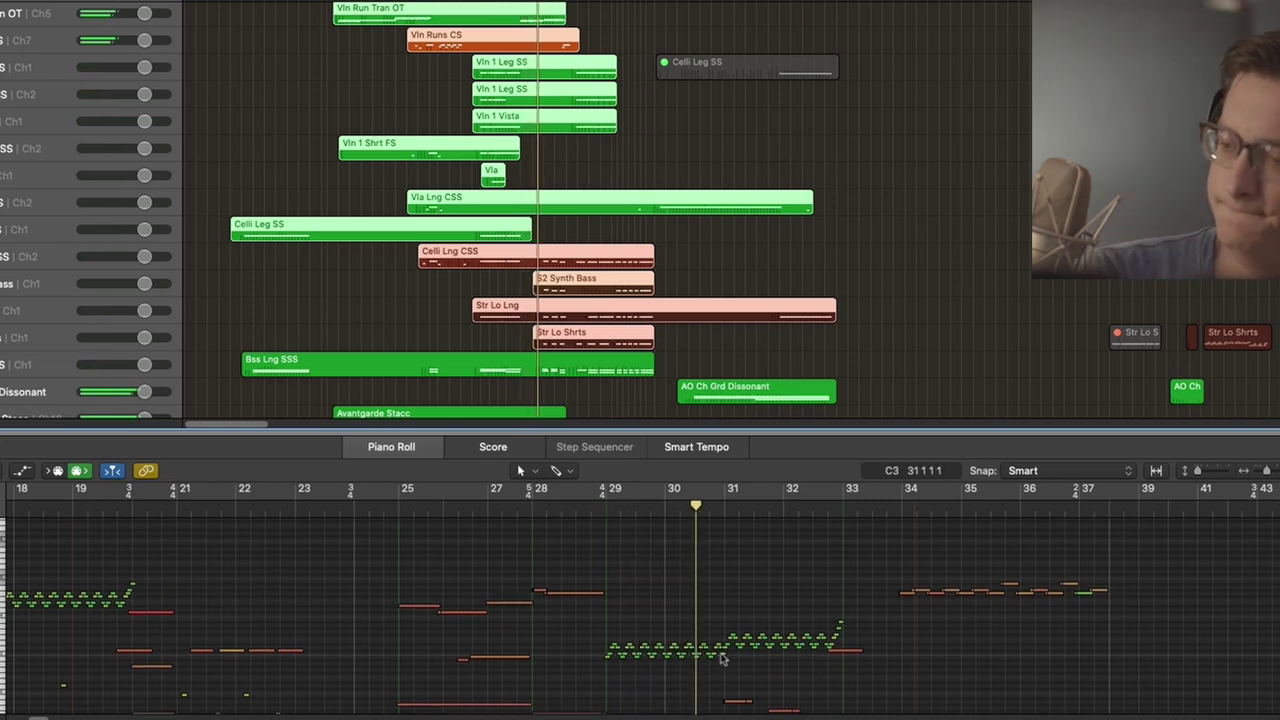
scroll(720, 660, down, 2)
scroll(720, 652, down, 2)
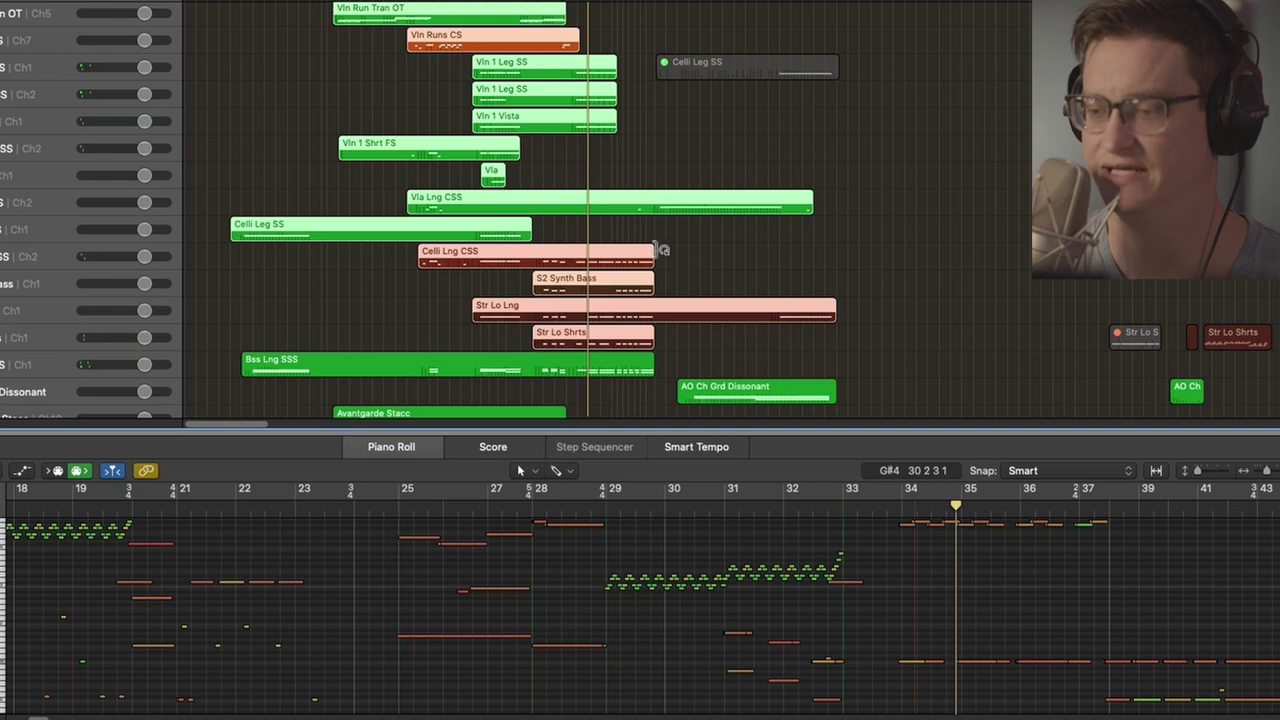
key(space)
scroll(784, 573, up, 1)
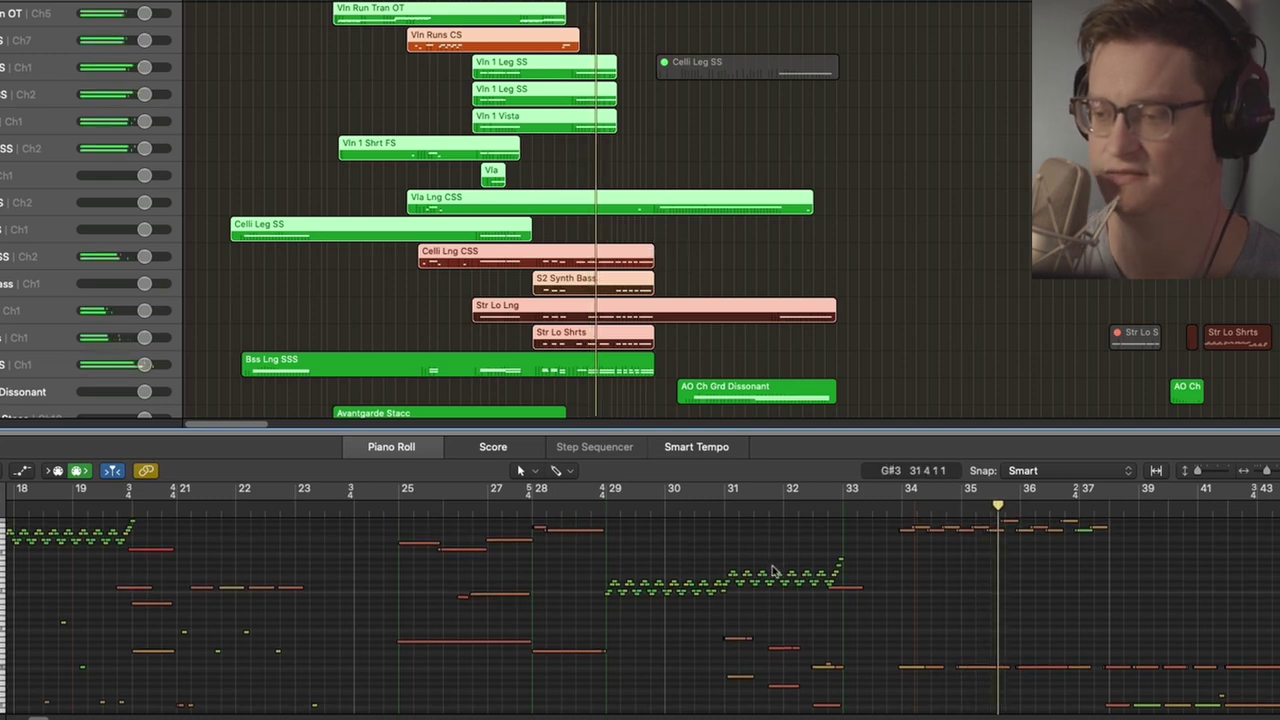
scroll(790, 580, up, 2)
scroll(619, 323, up, 3)
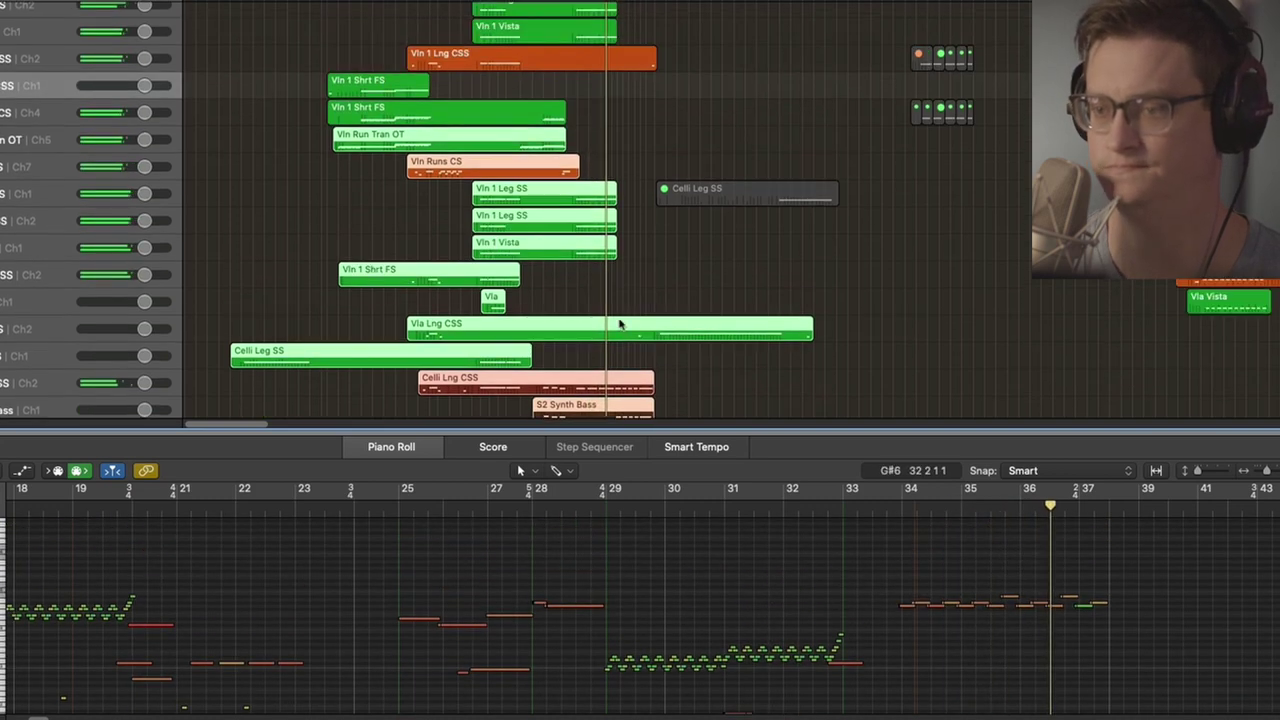
scroll(619, 323, down, 3)
scroll(915, 622, down, 2)
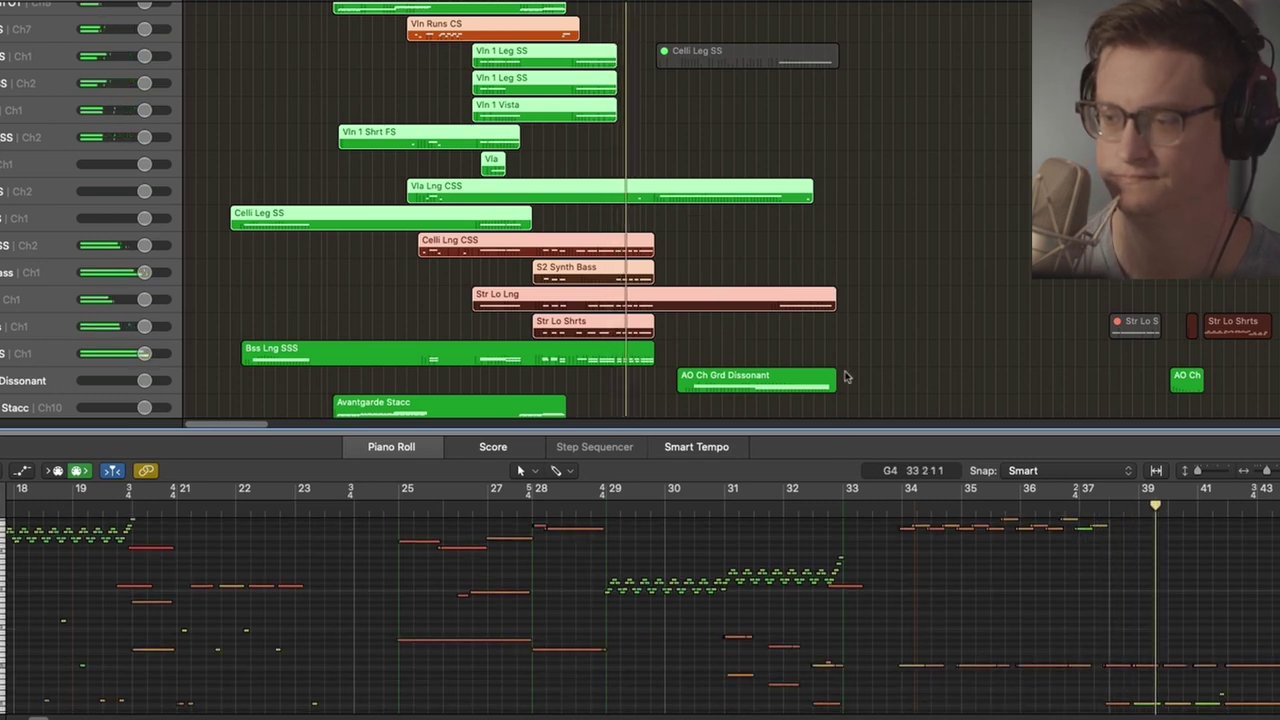
Examine the Str FX Open 2_bip waveform up close, then select the Str FX Open 2 track and view its Kontakt instrument.
scroll(845, 377, down, 4)
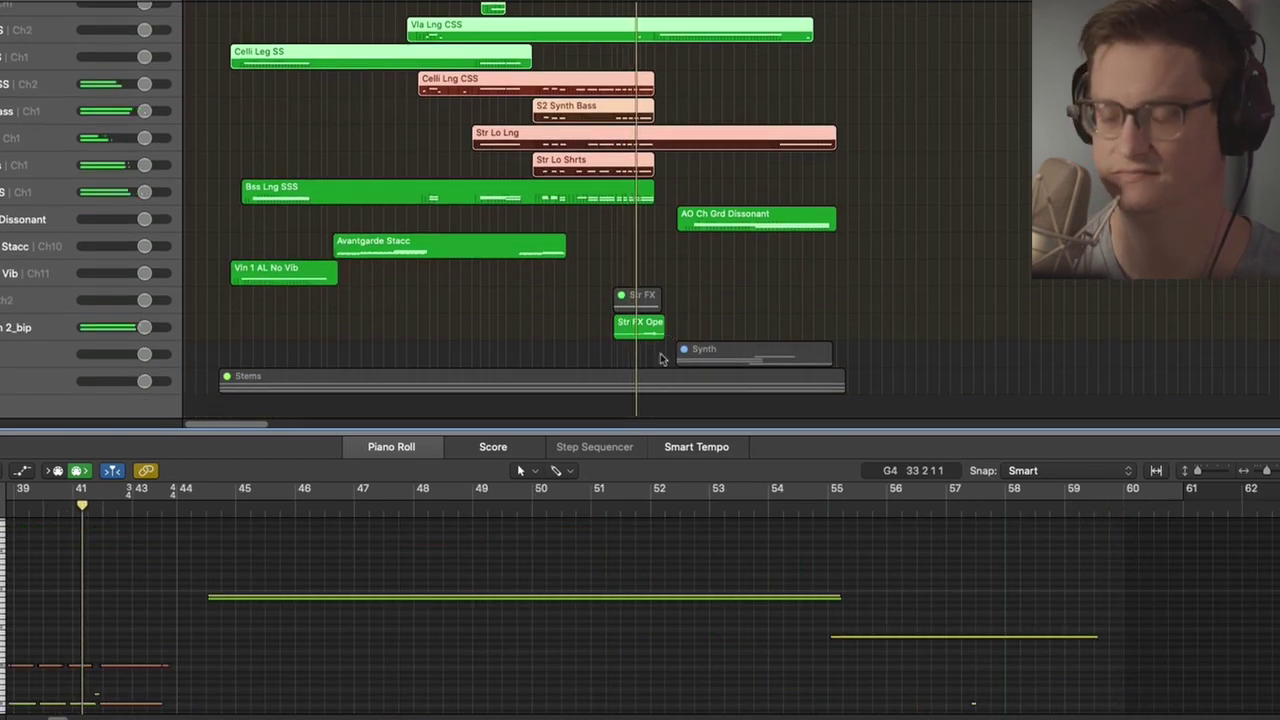
drag(613, 295, 762, 342)
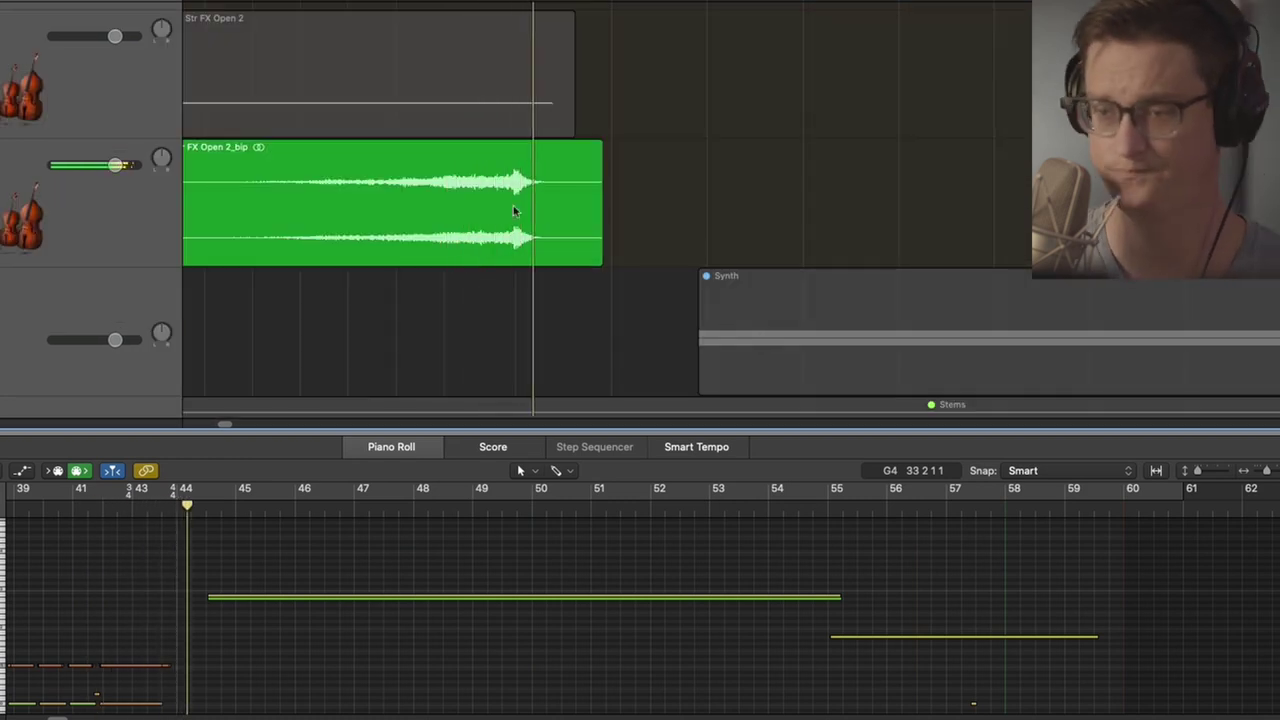
click(2, 46)
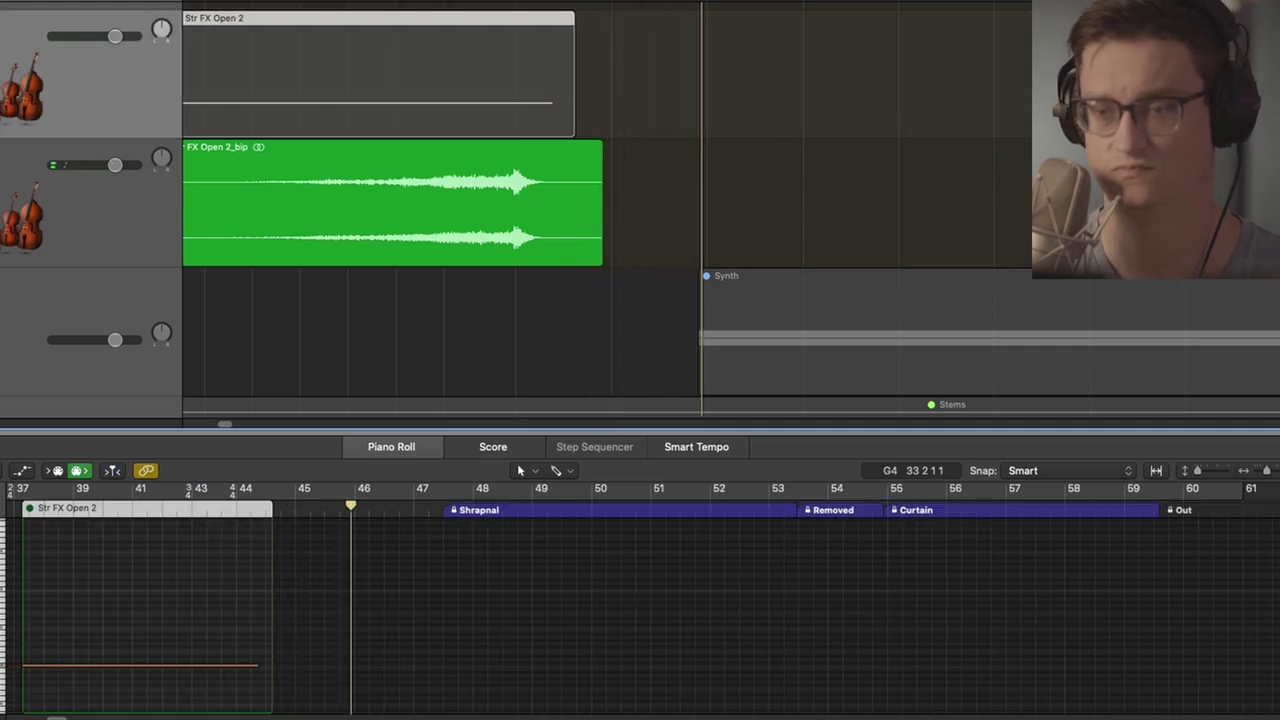
key(v)
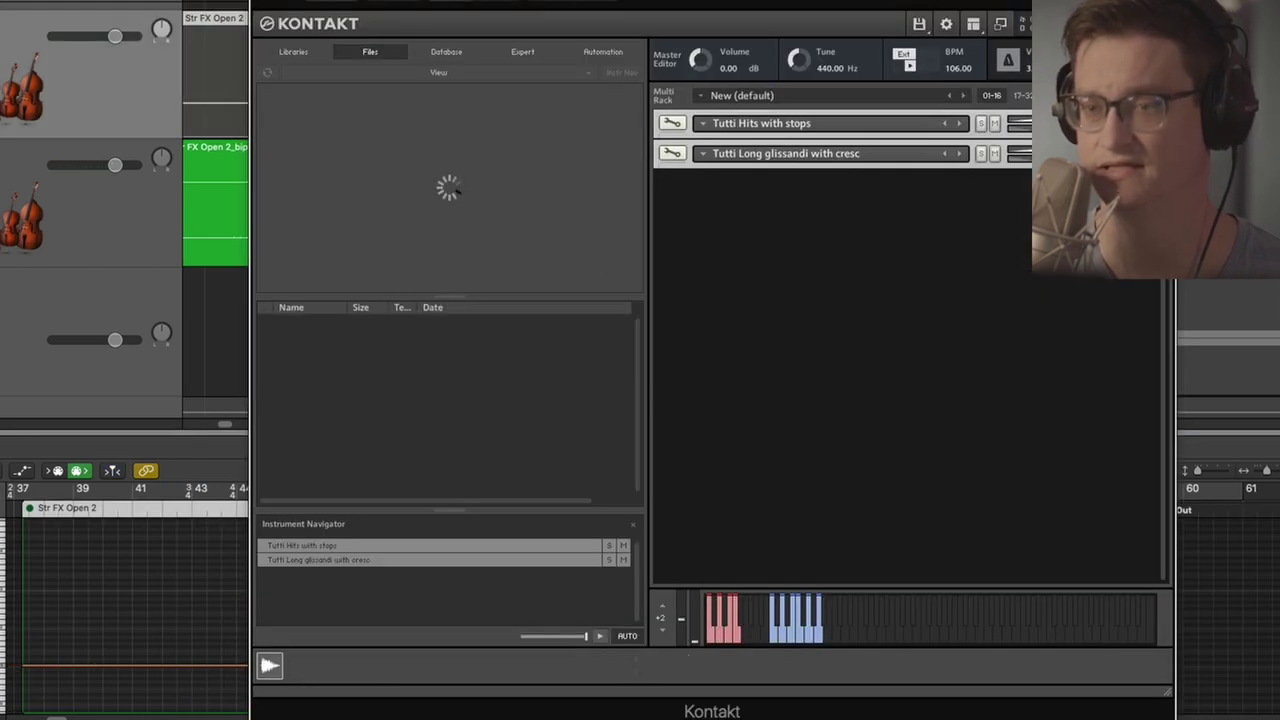
key(v)
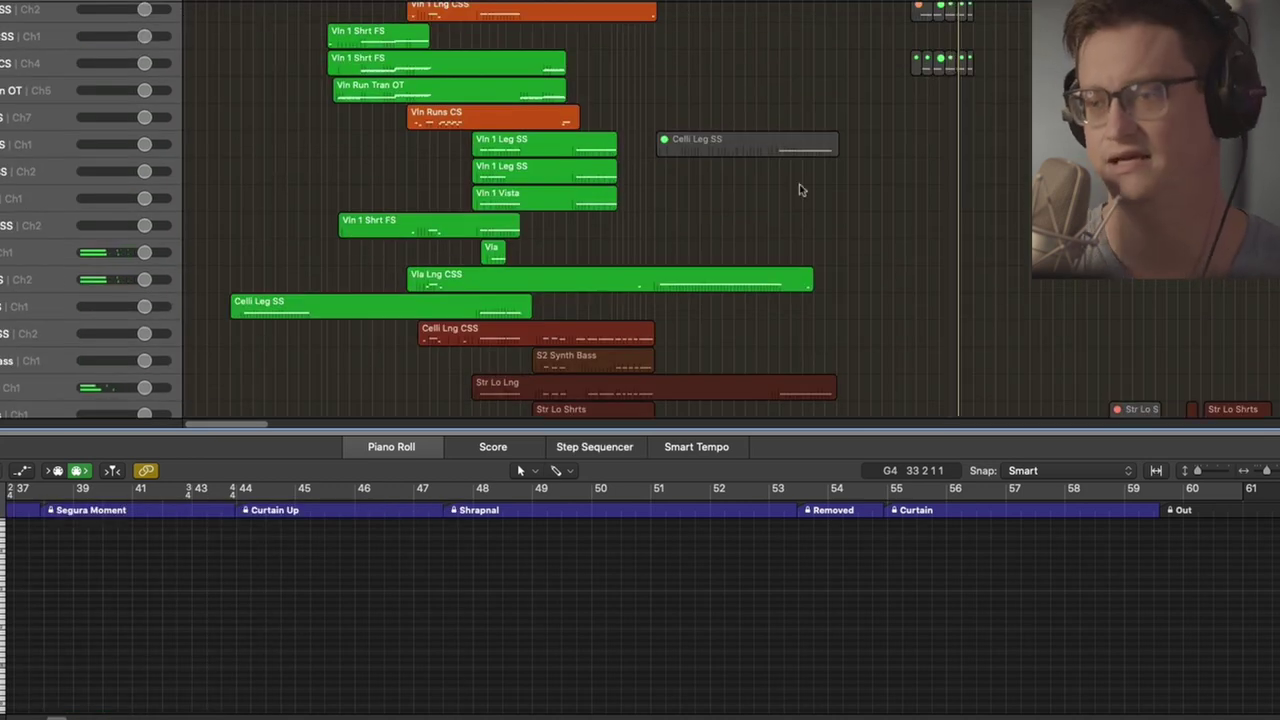
Select the AO Ch Grd Dissonant region to view its notes and place the playhead just before bar 47.
scroll(806, 180, down, 6)
scroll(815, 220, up, 7)
scroll(819, 266, down, 4)
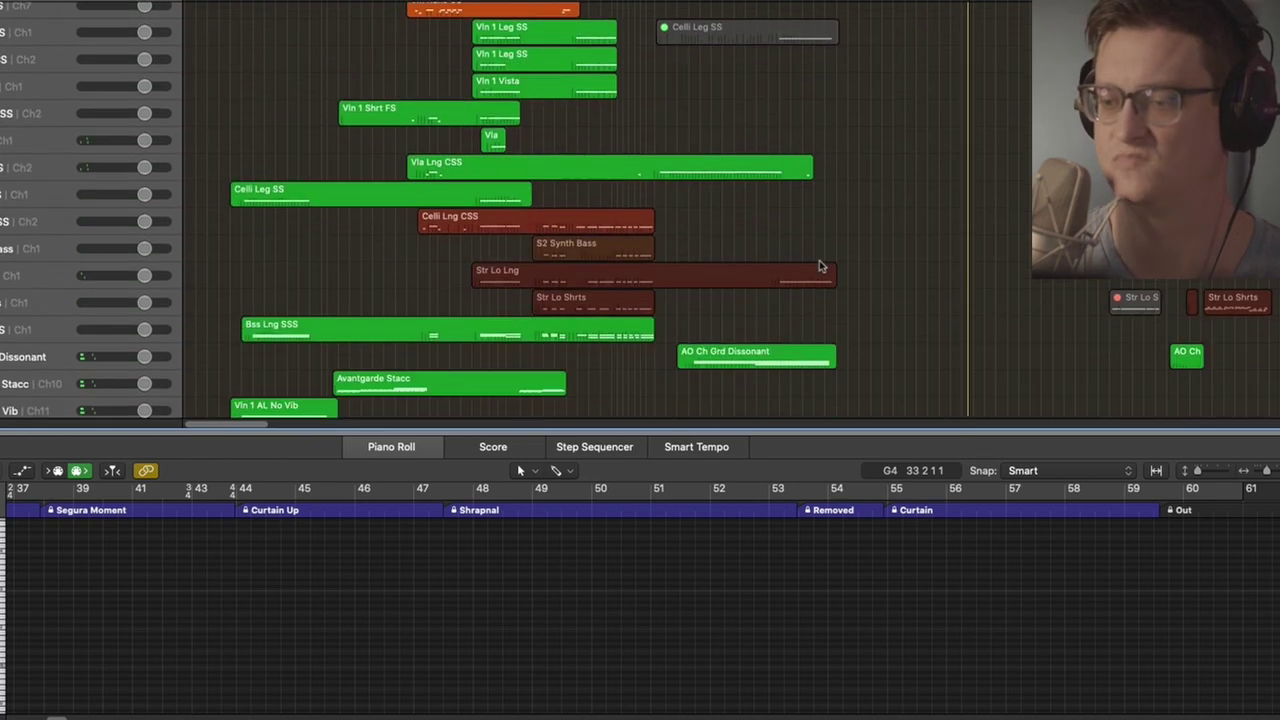
click(712, 358)
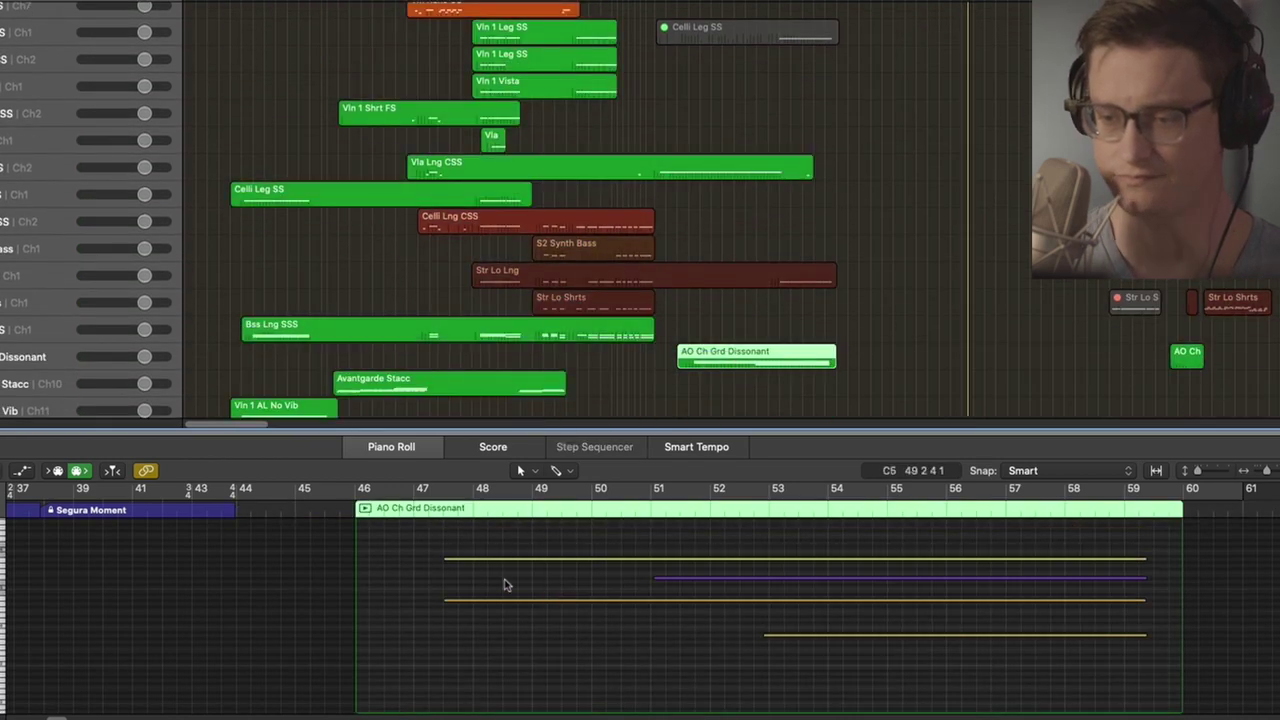
click(414, 510)
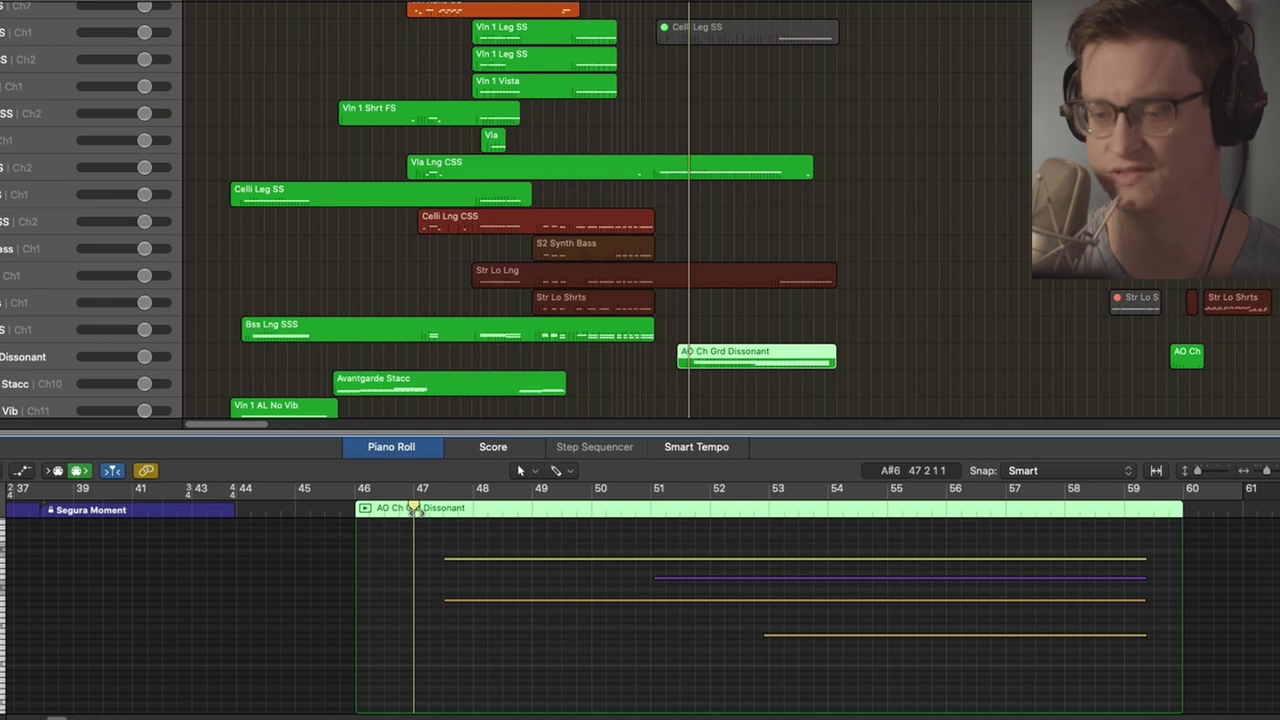
Select the AO Ch Grd Dissonant track, solo and play its region, and turn solo off again.
click(58, 358)
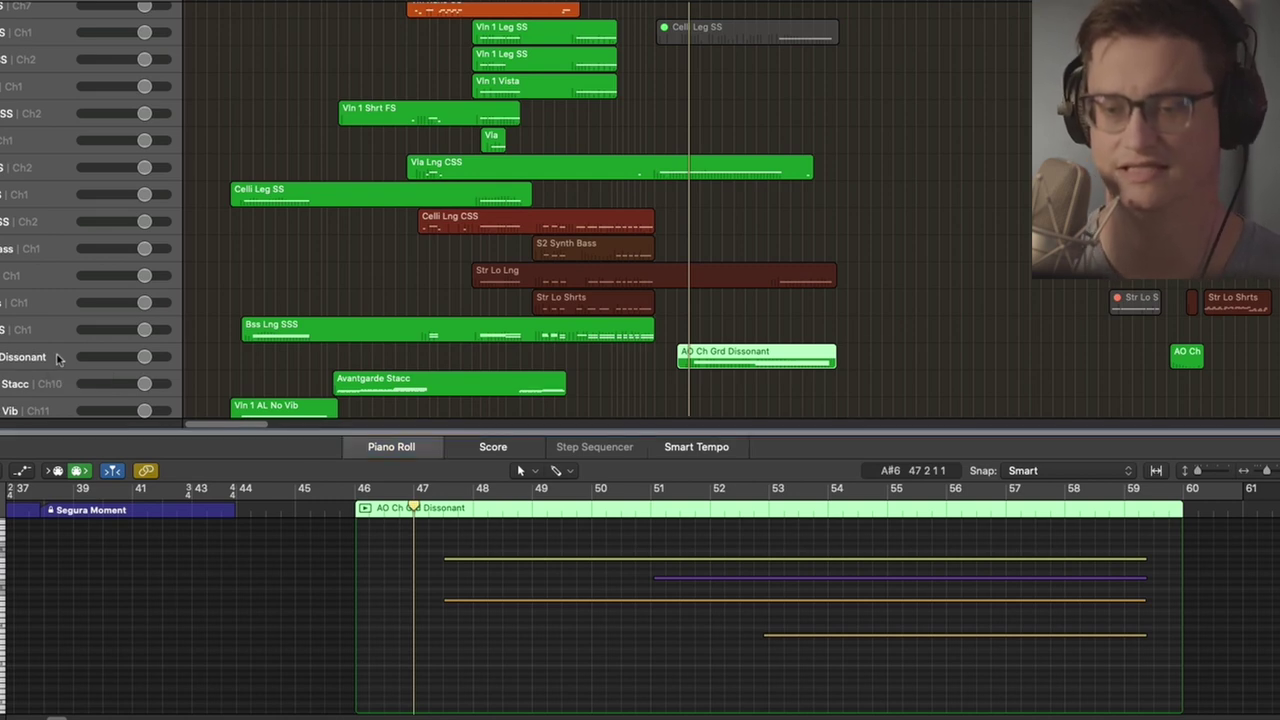
click(737, 352)
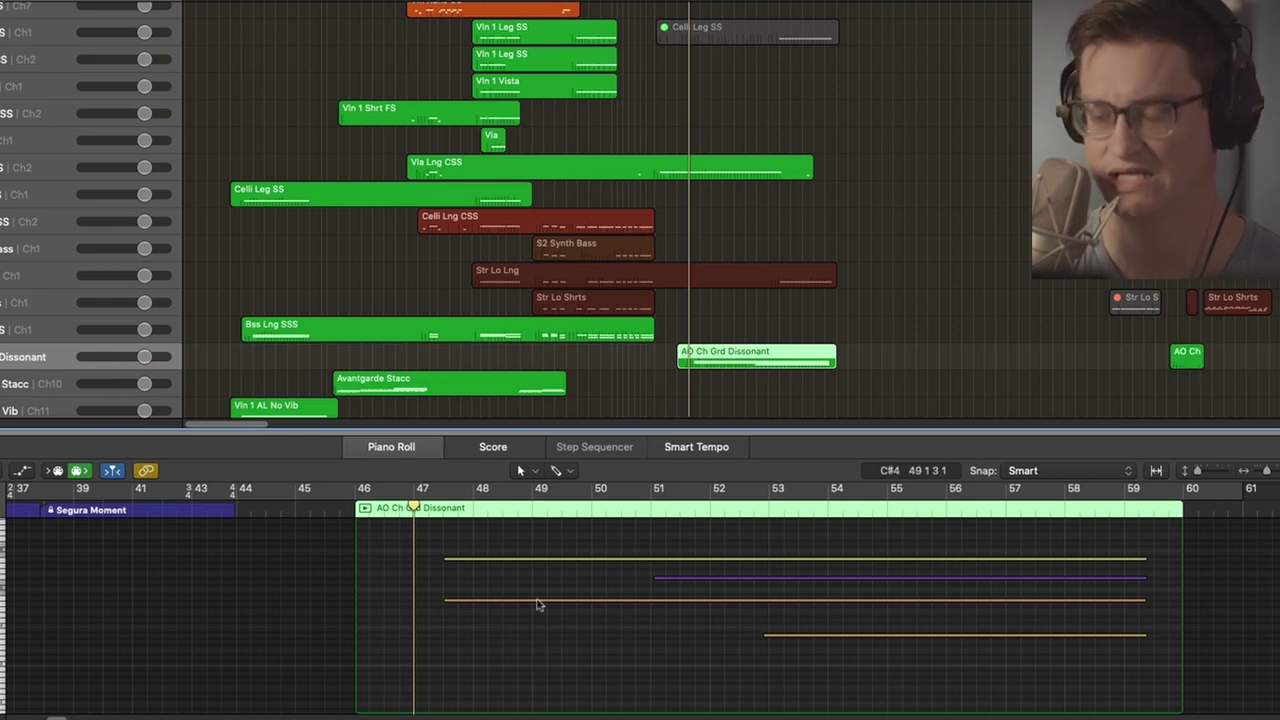
key(ctrl+s)
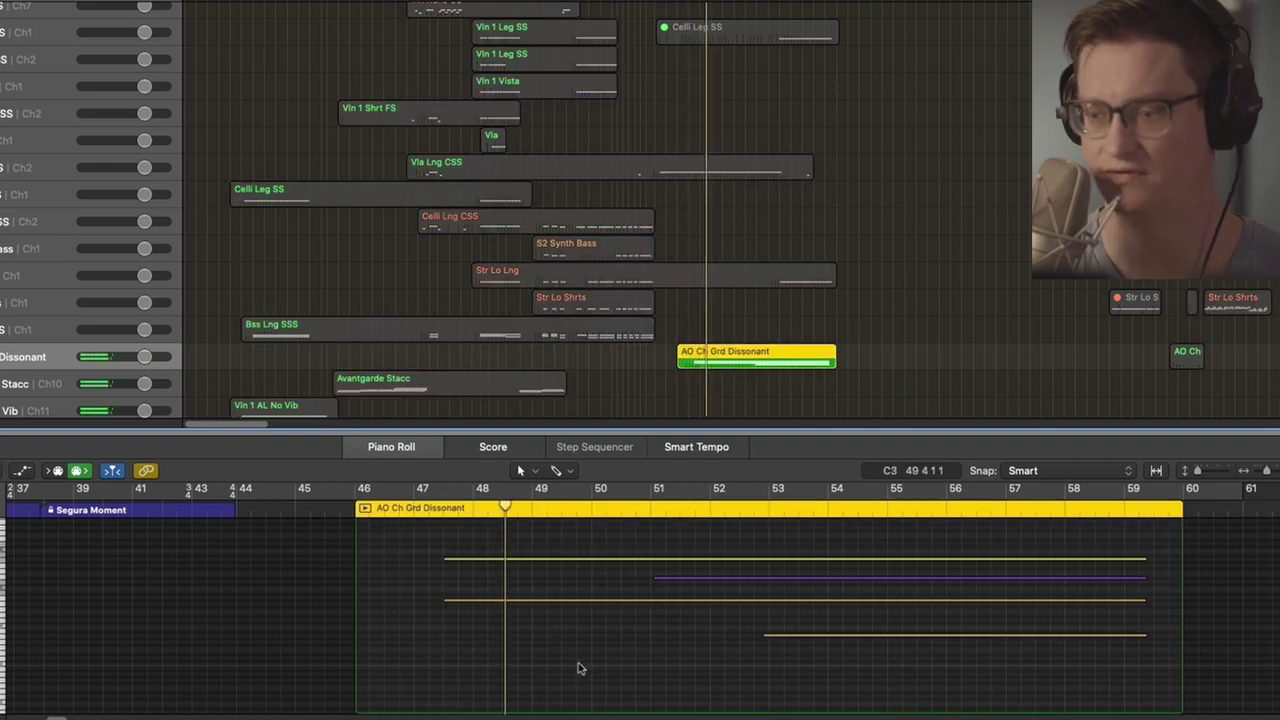
key(ctrl+s)
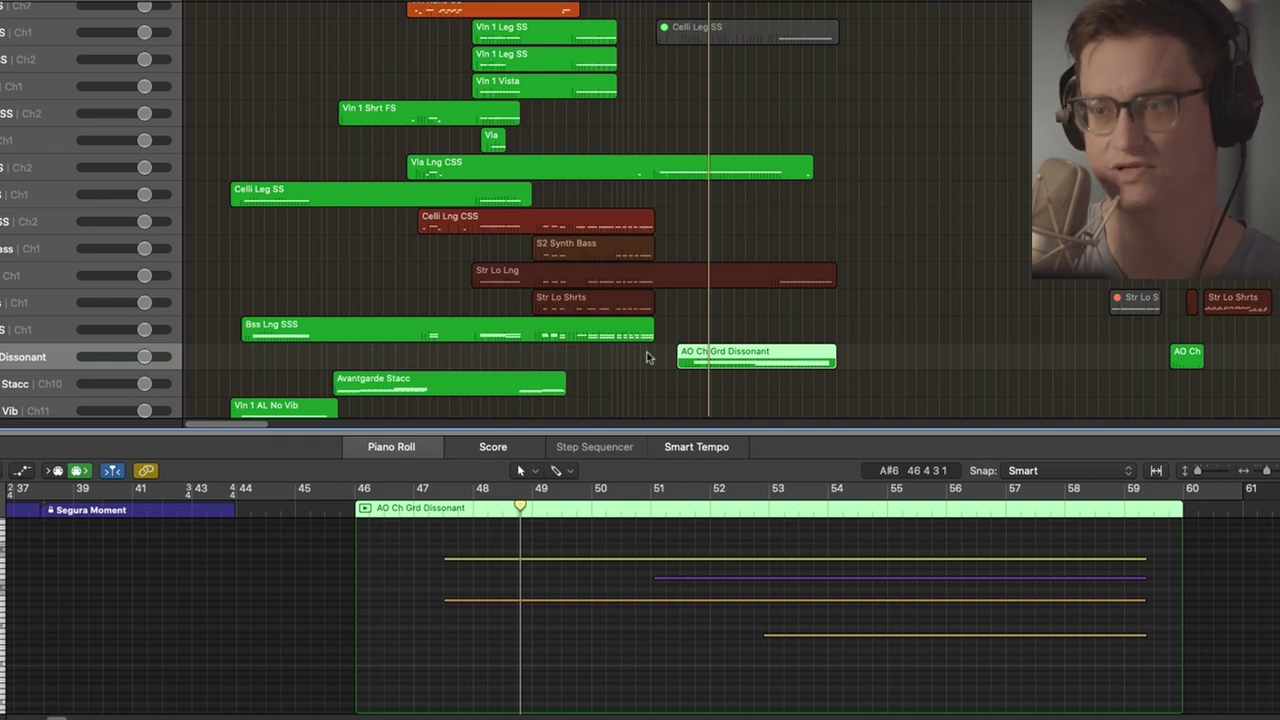
View the notes of Vla Lng CSS, the long Vln 1 Leg SS and AO Ch Grd Dissonant in turn.
click(743, 165)
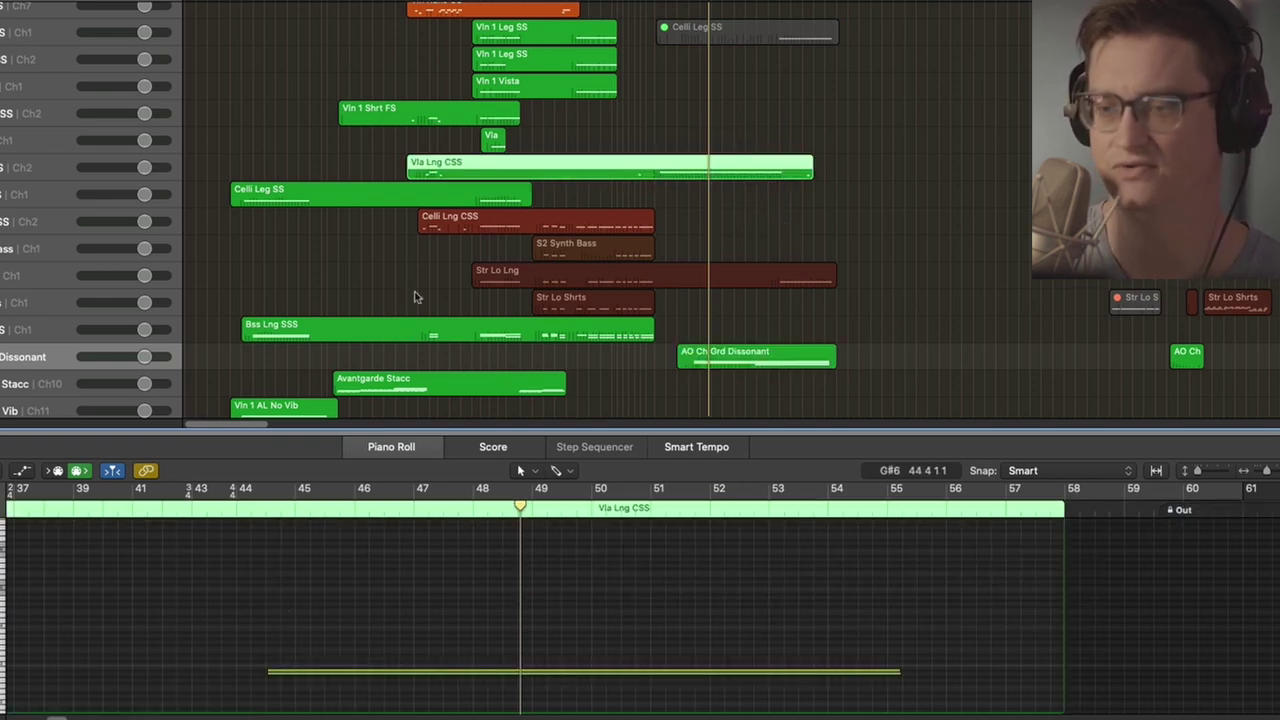
scroll(439, 172, up, 10)
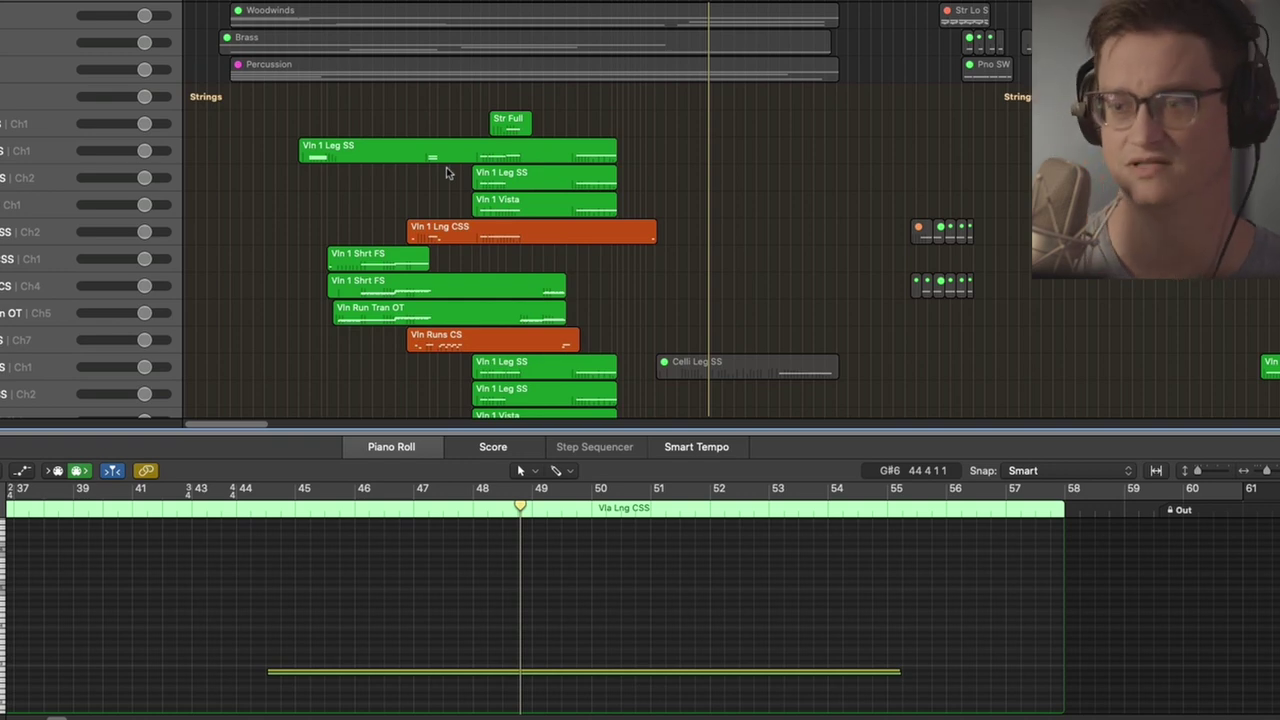
click(38, 155)
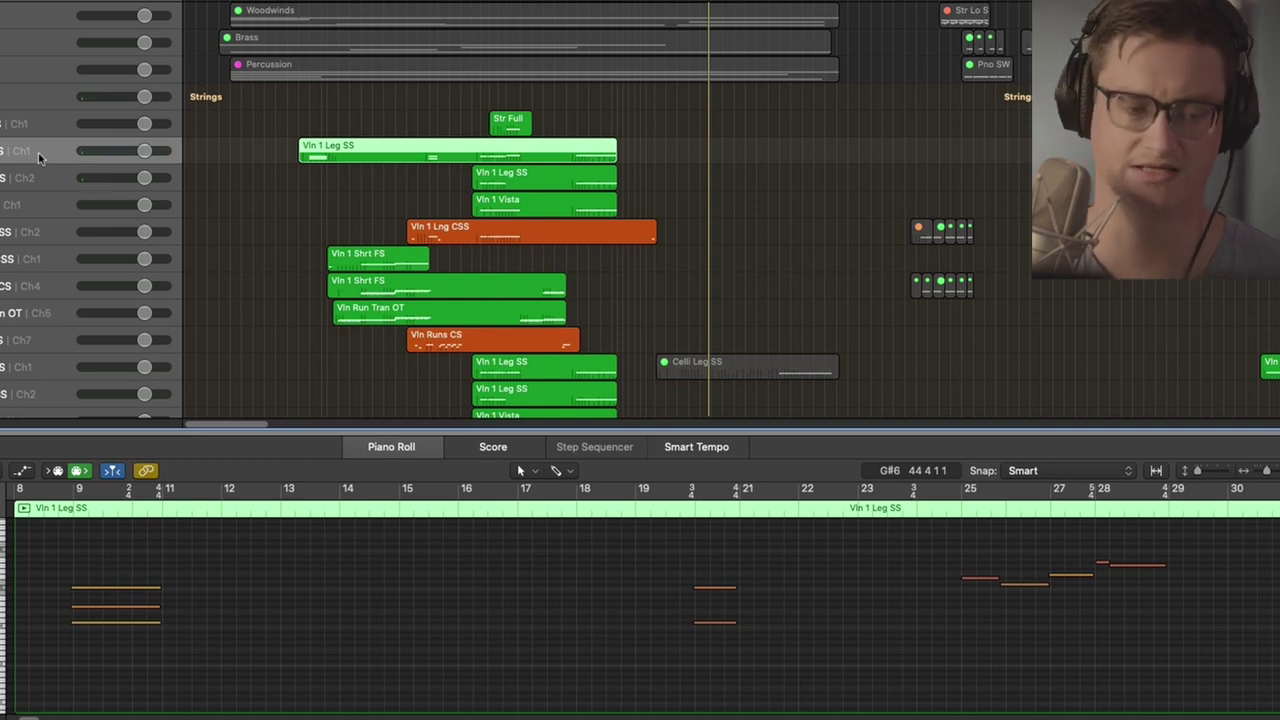
scroll(660, 60, down, 10)
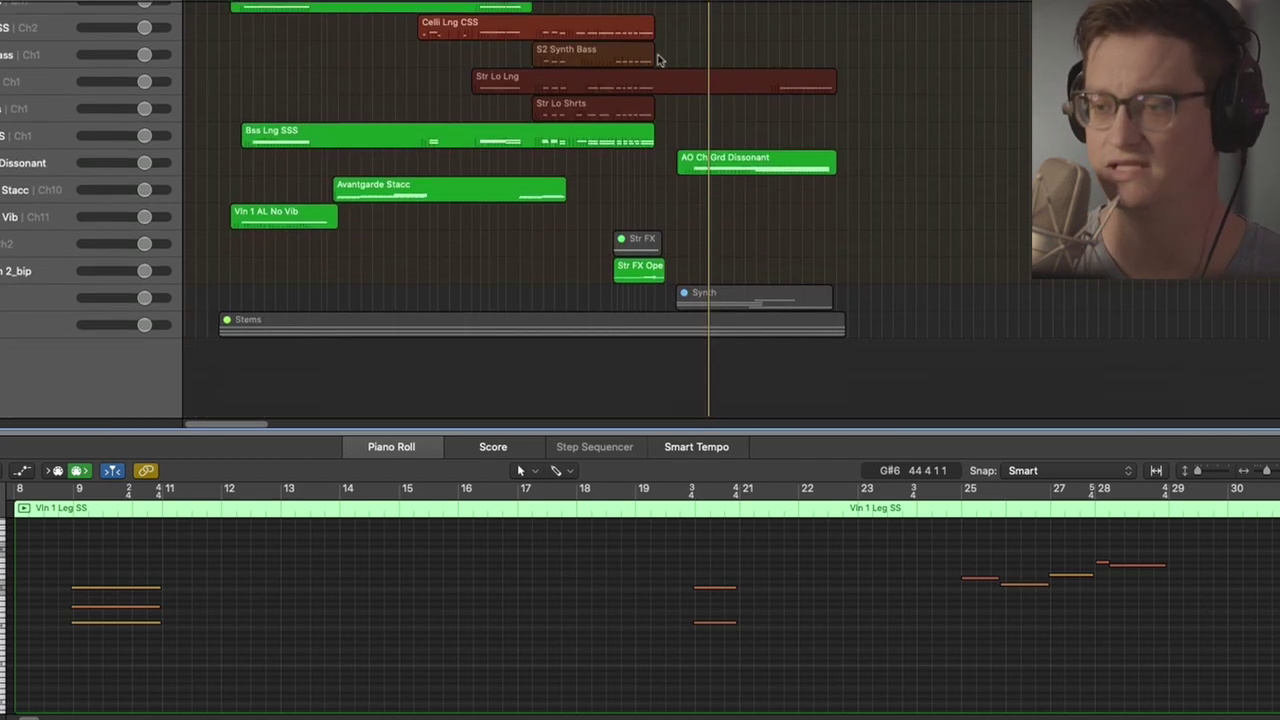
click(740, 168)
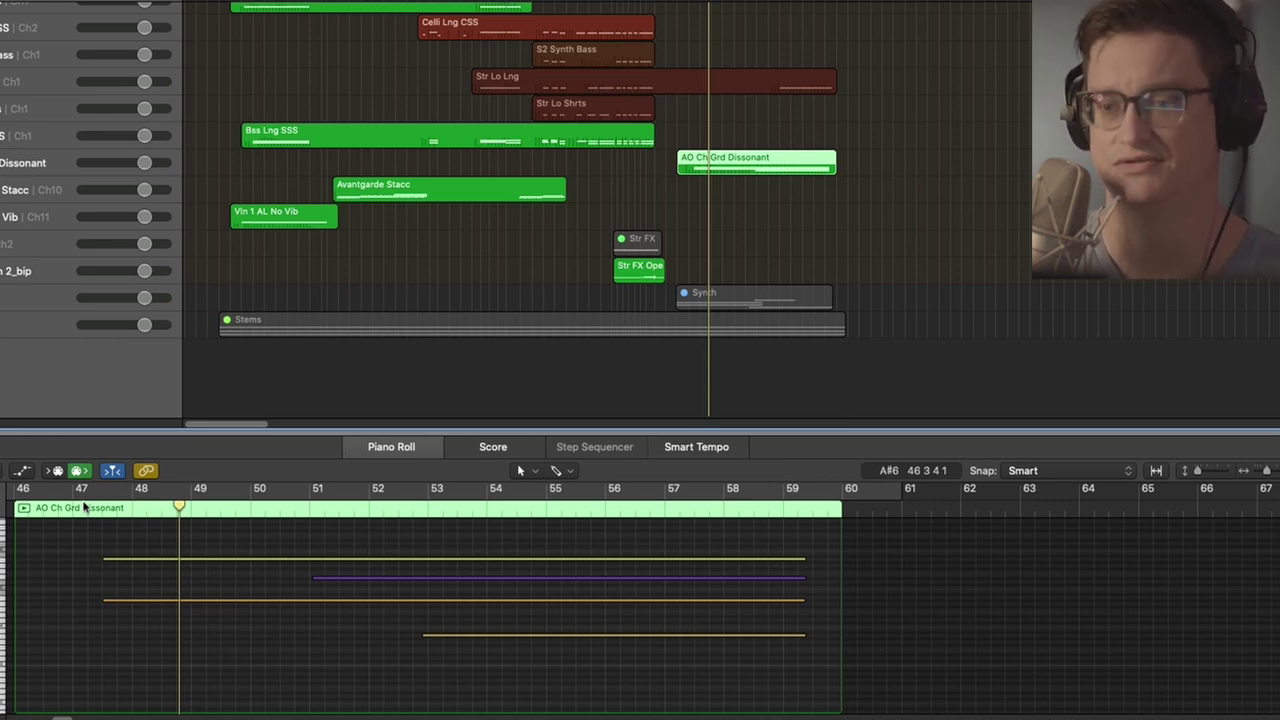
Look over the string regions once more, collapse the Strings track stack and expand the Percussion stack.
scroll(380, 330, up, 6)
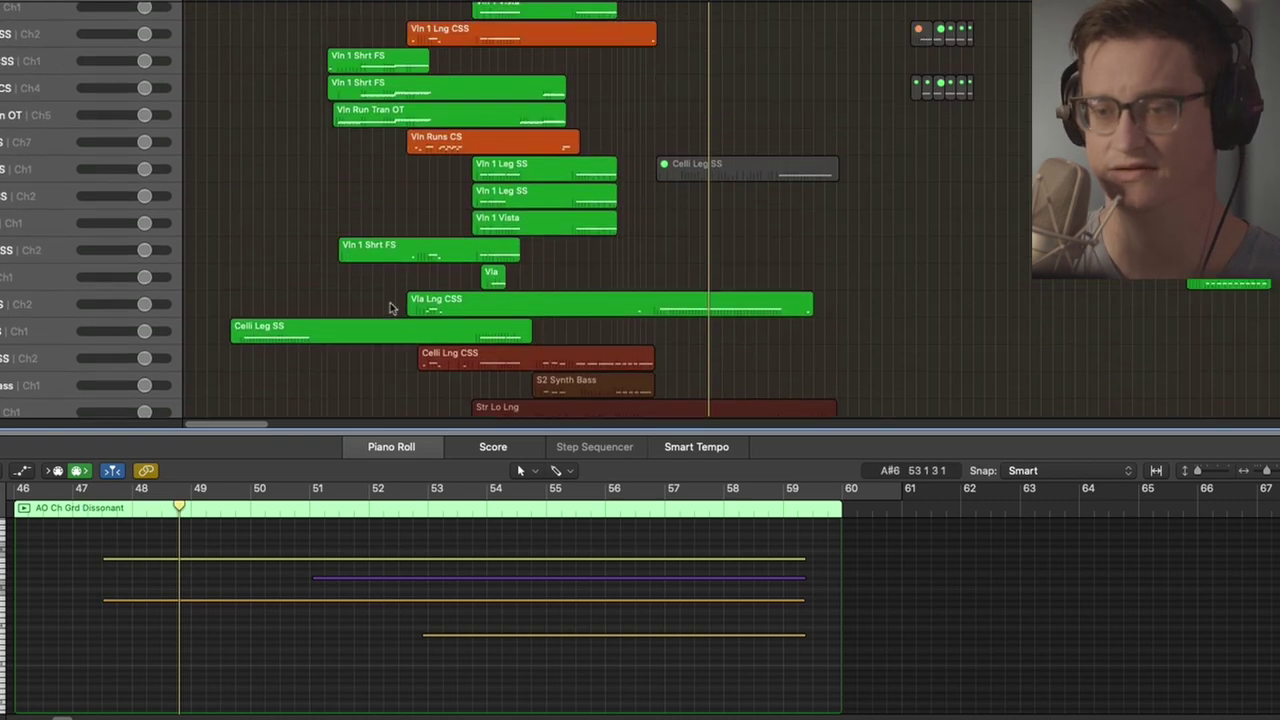
scroll(390, 302, up, 4)
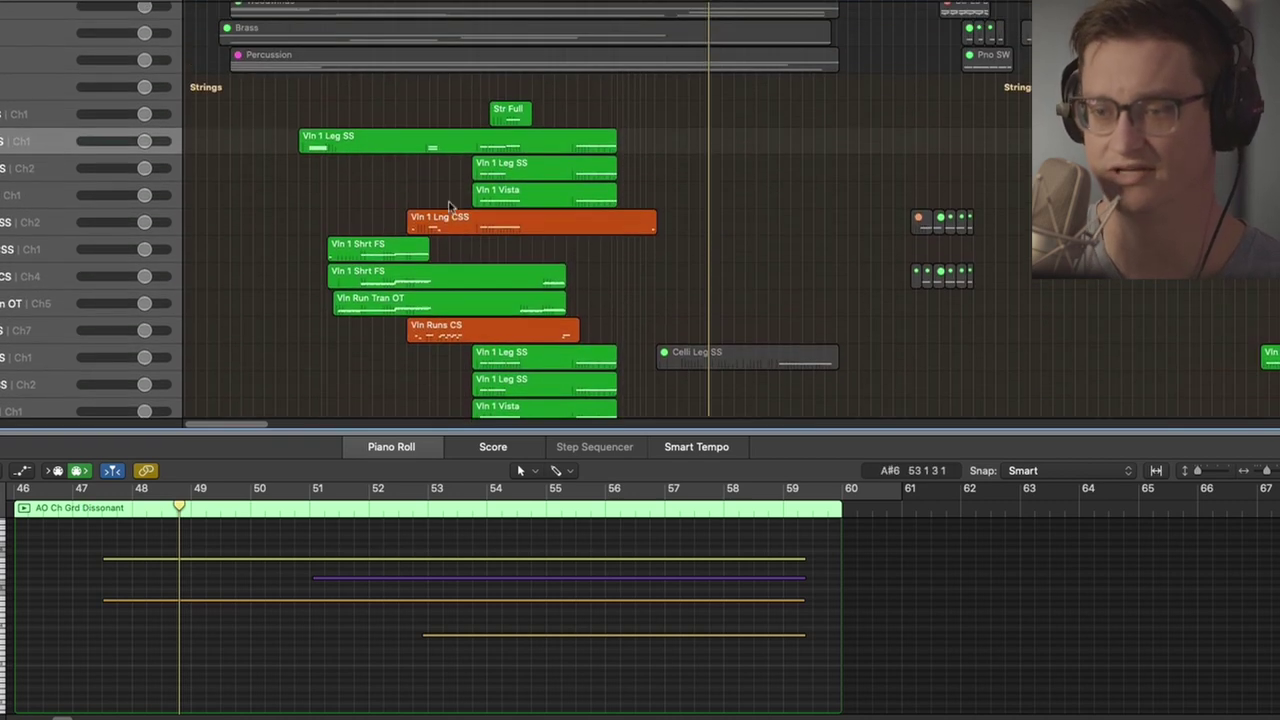
scroll(301, 190, down, 5)
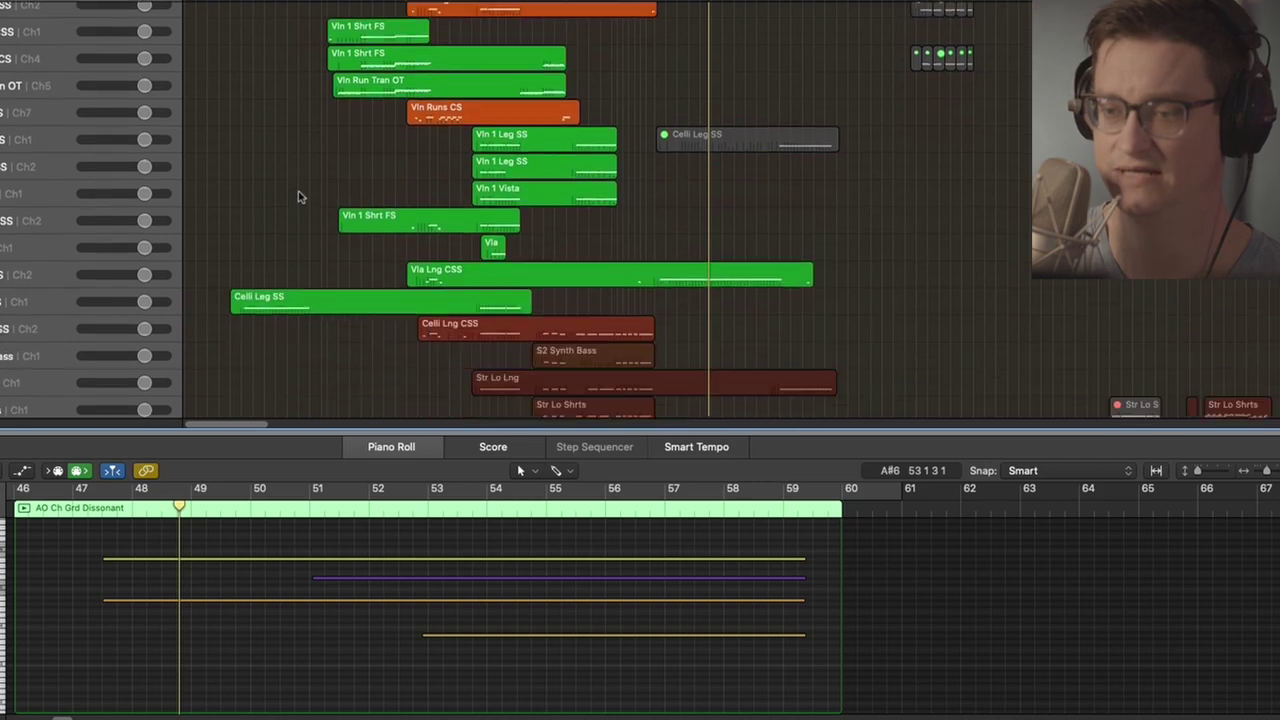
scroll(298, 197, down, 7)
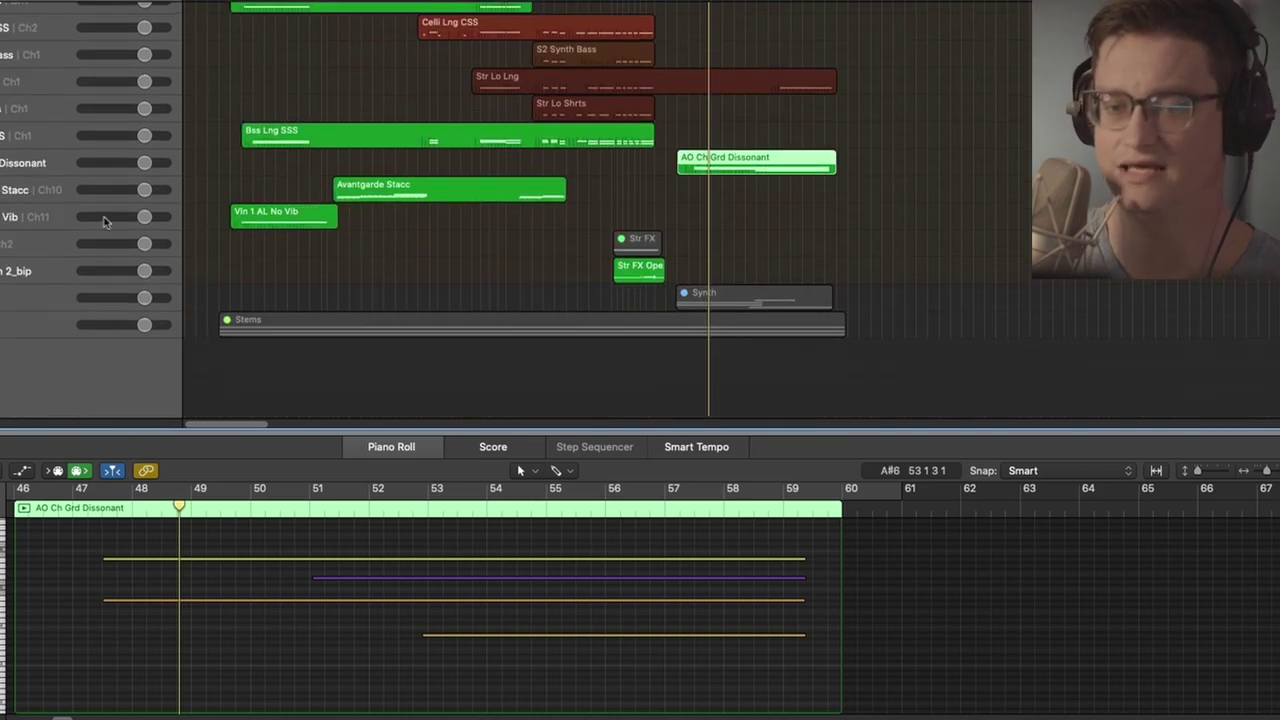
scroll(430, 210, up, 10)
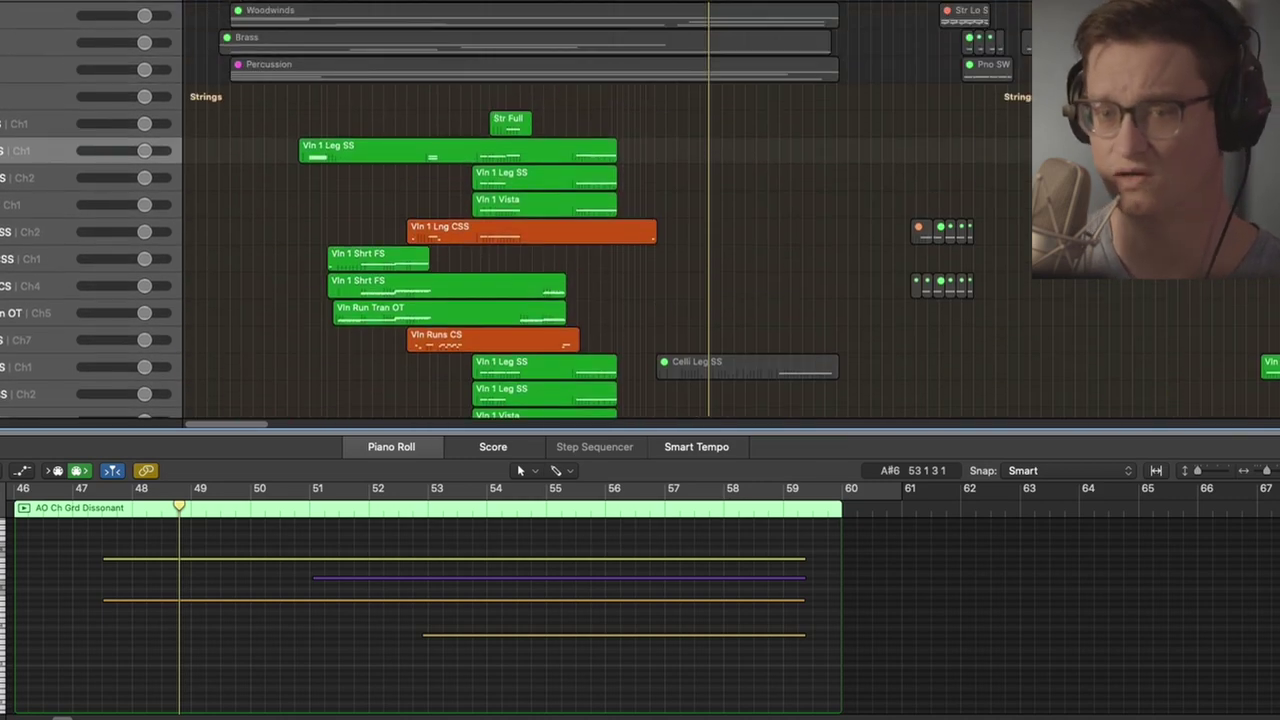
click(3, 97)
click(3, 97)
click(3, 70)
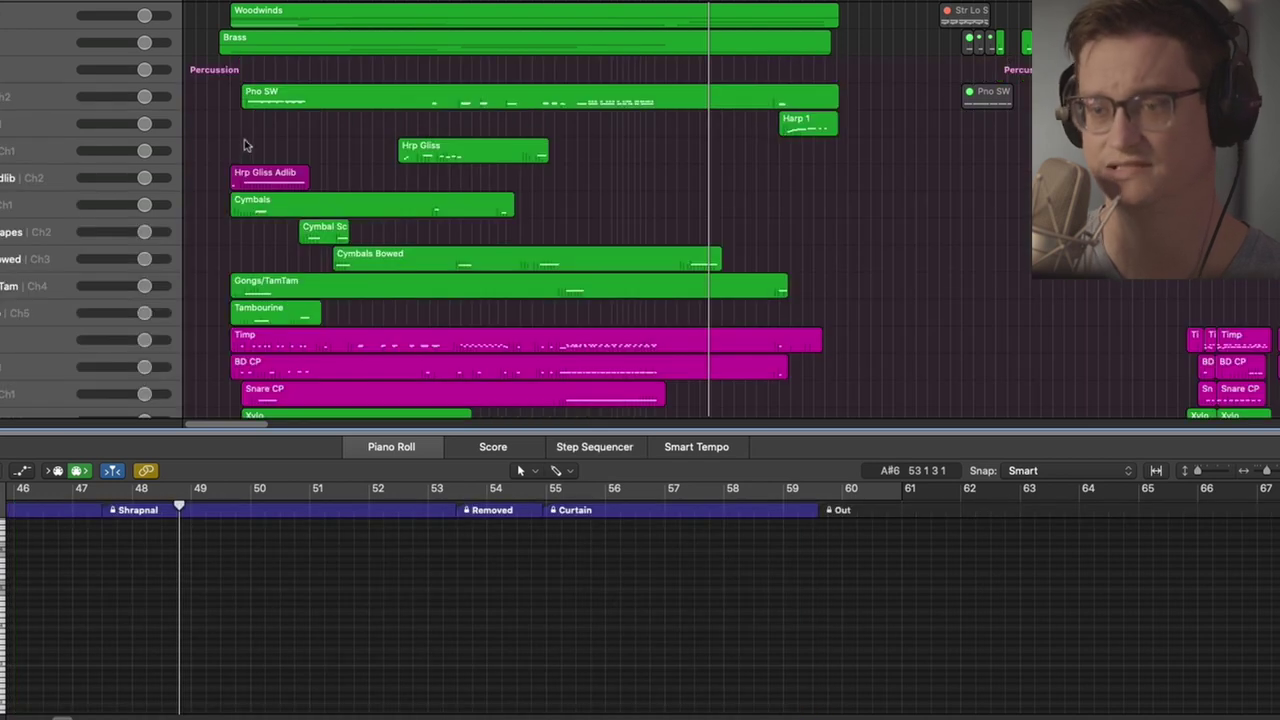
Select the Pno SW track, compare the notes of Hrp Gliss and Hrp Gliss Adlib, and return to Pno SW.
click(42, 95)
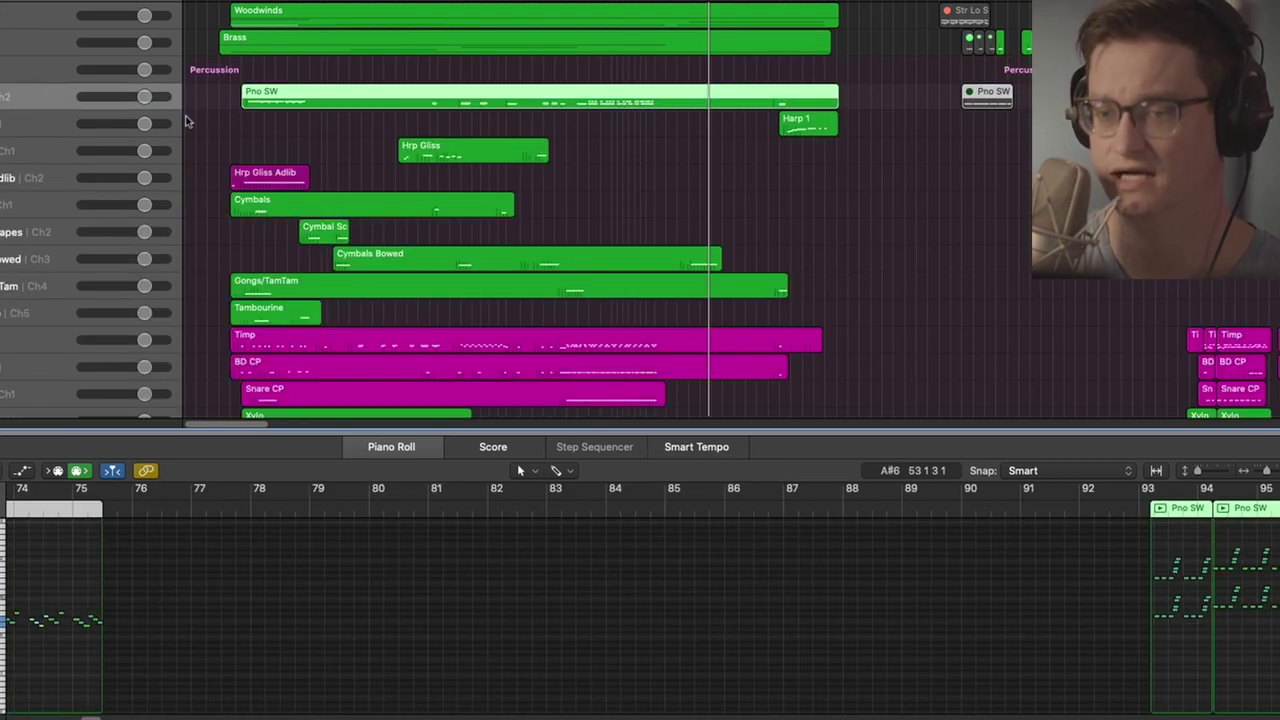
scroll(230, 124, down, 1)
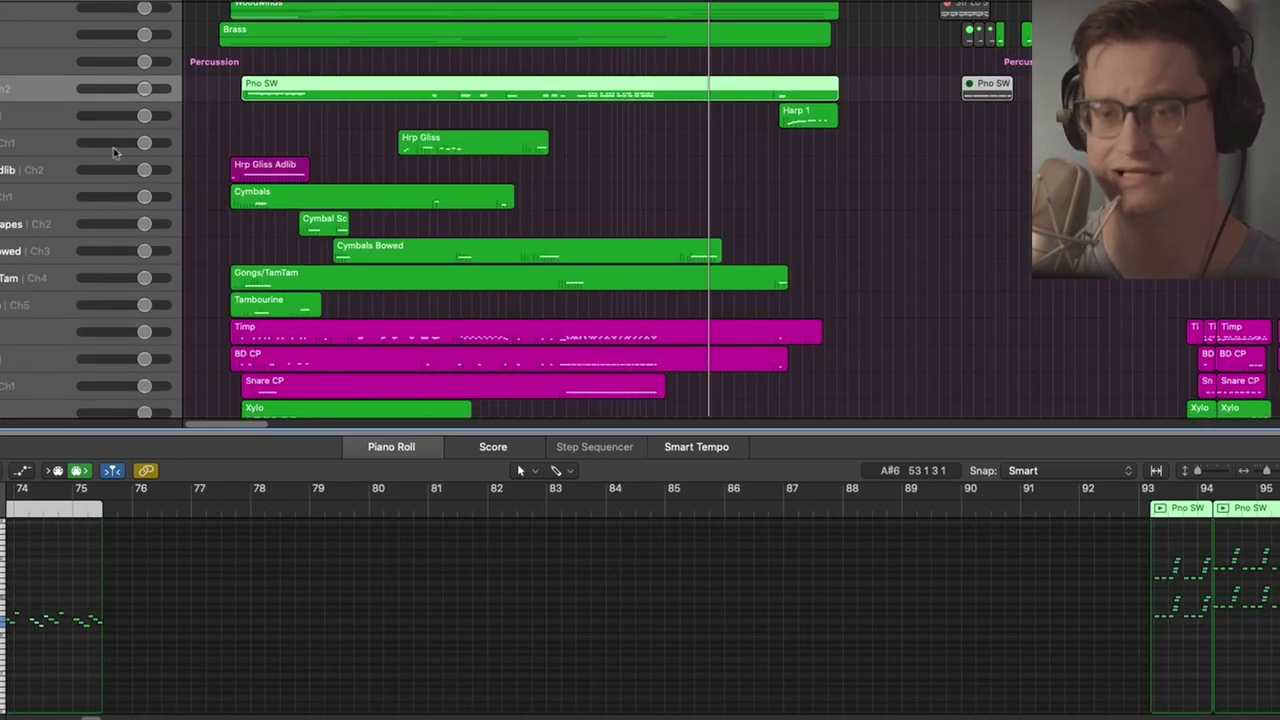
click(46, 143)
click(47, 171)
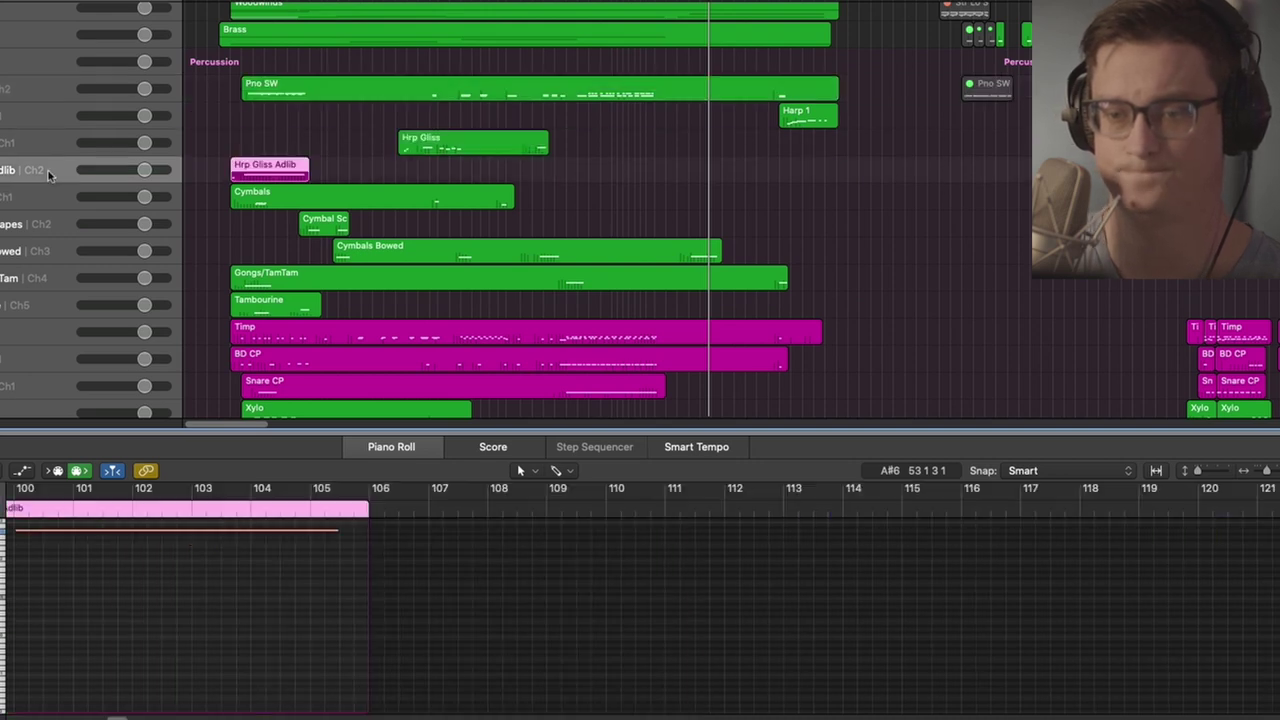
click(52, 144)
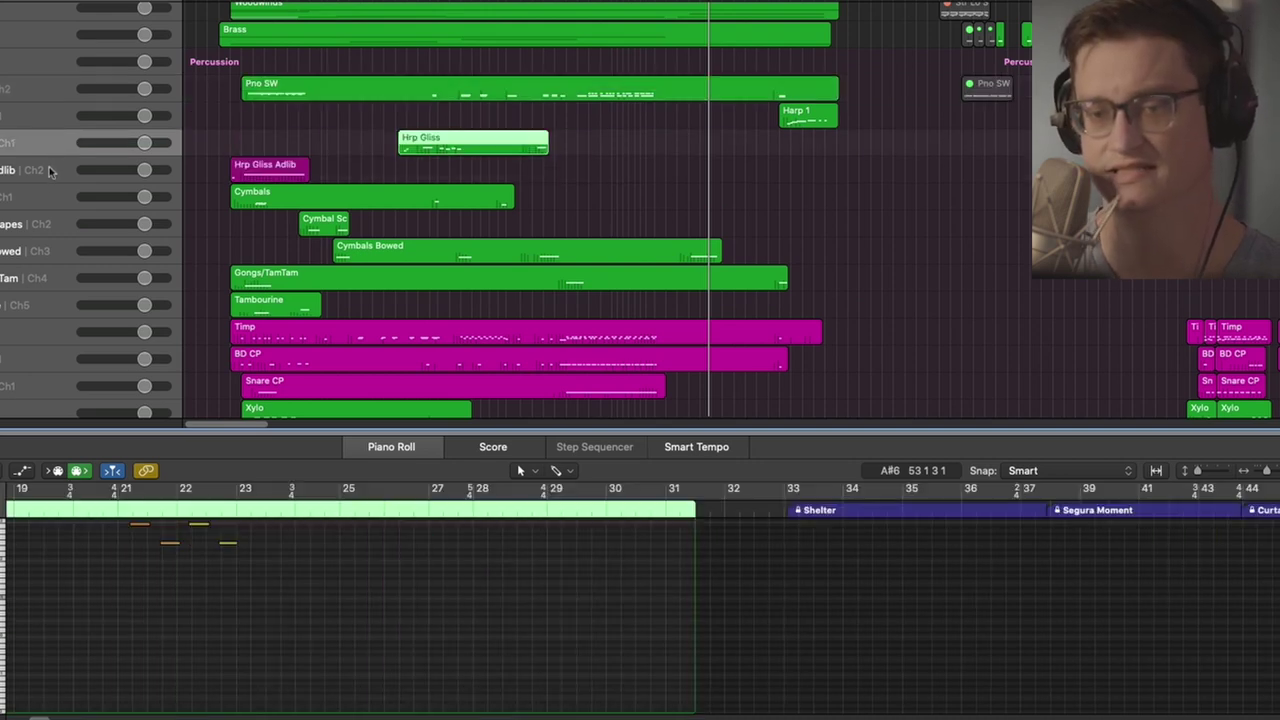
click(50, 172)
click(51, 144)
click(50, 172)
click(51, 144)
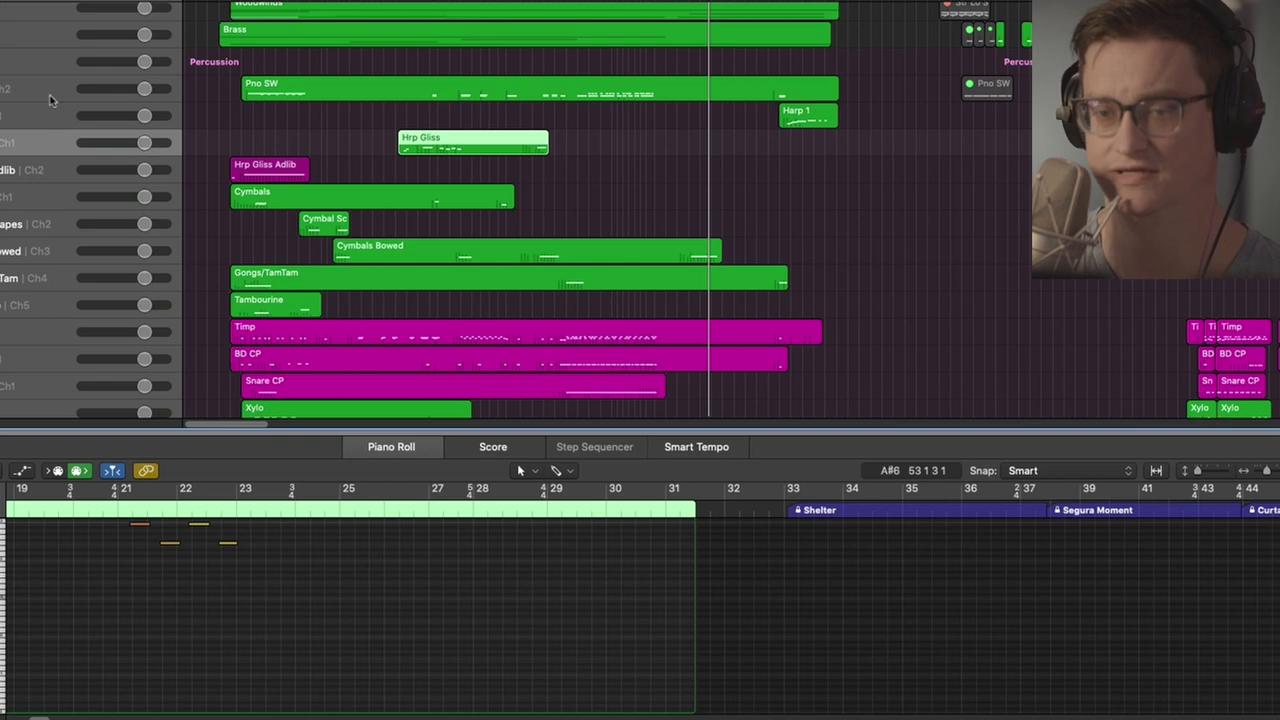
click(51, 99)
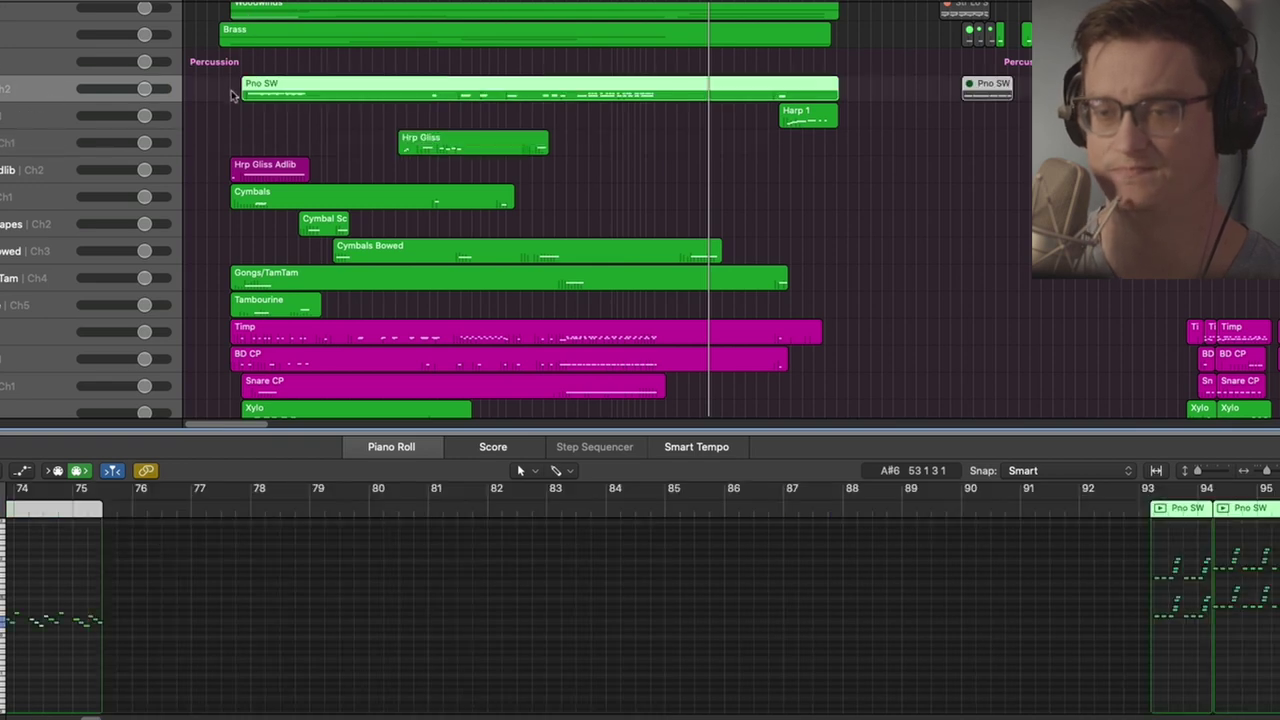
Look through the remaining percussion regions and select the Various Perc track to view its notes.
scroll(348, 142, down, 1)
scroll(345, 141, down, 4)
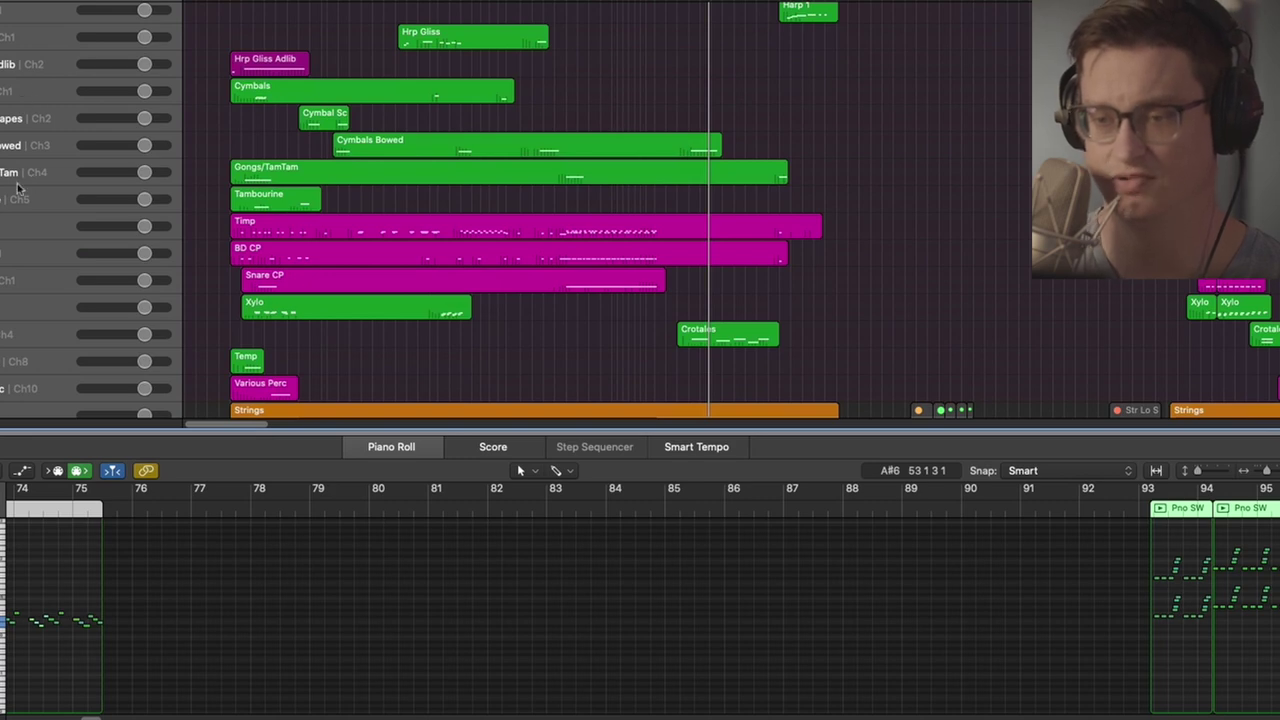
scroll(20, 203, down, 1)
scroll(20, 203, down, 3)
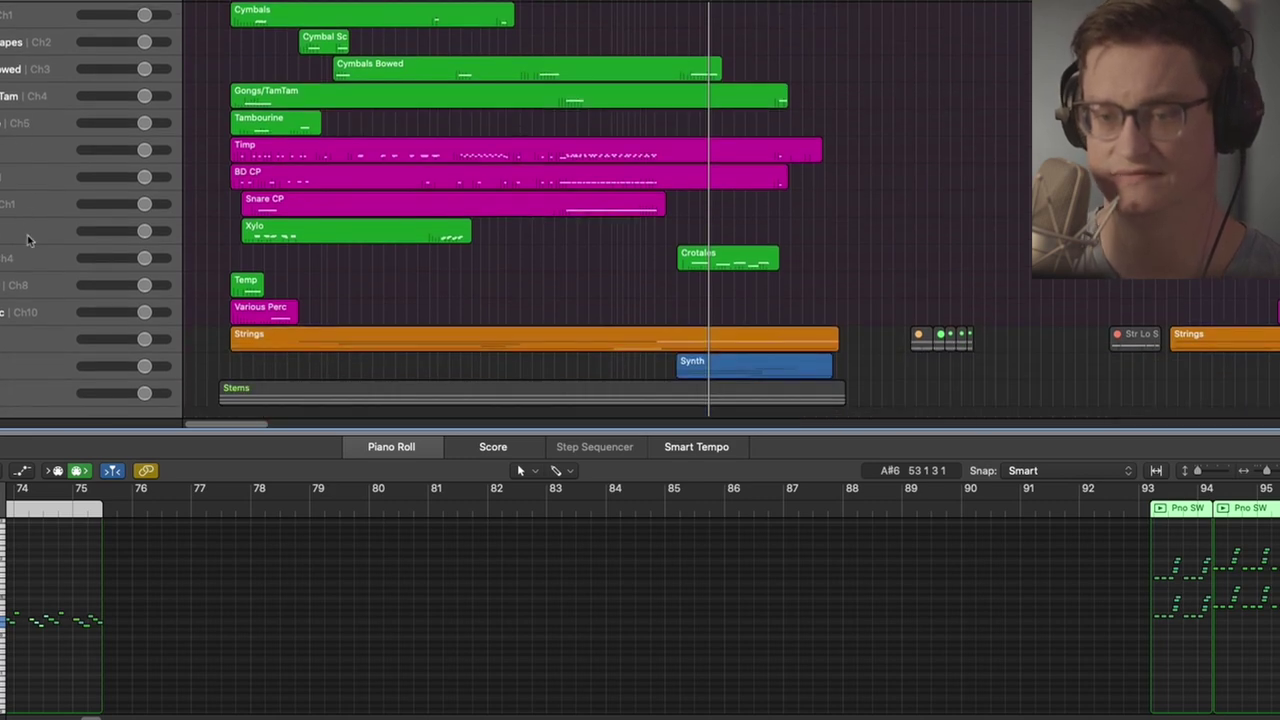
scroll(30, 288, up, 1)
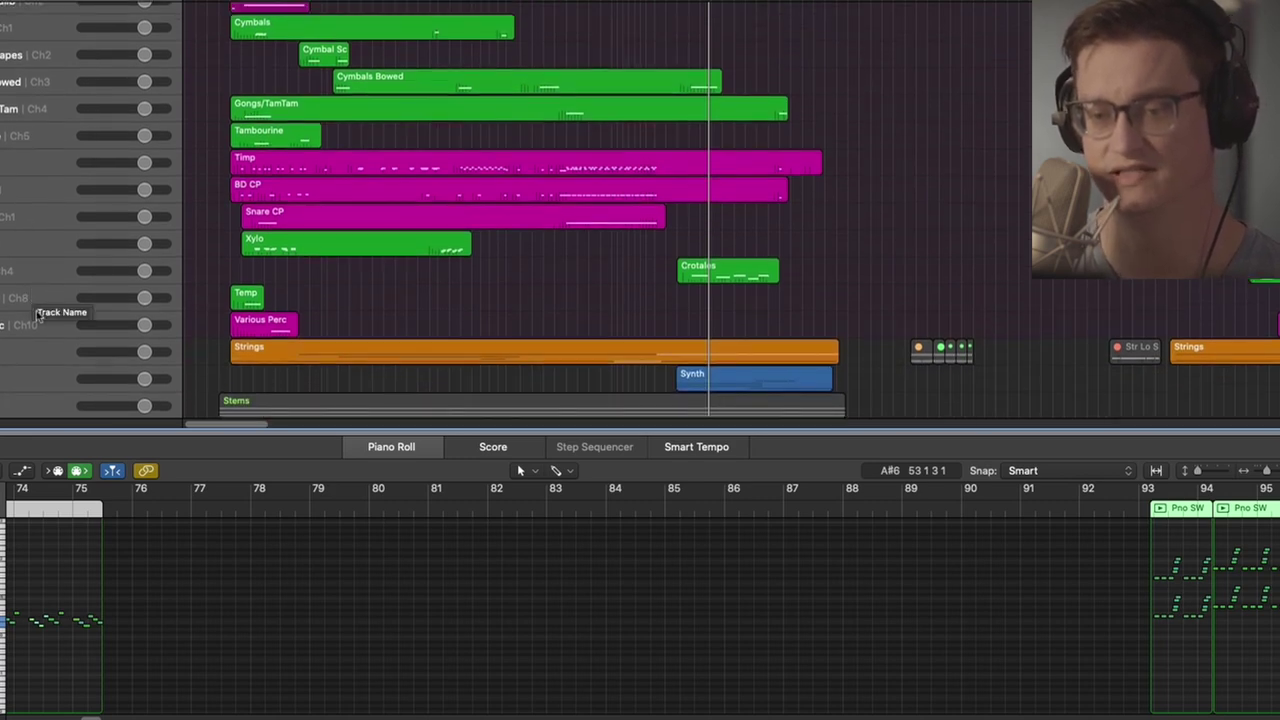
click(45, 329)
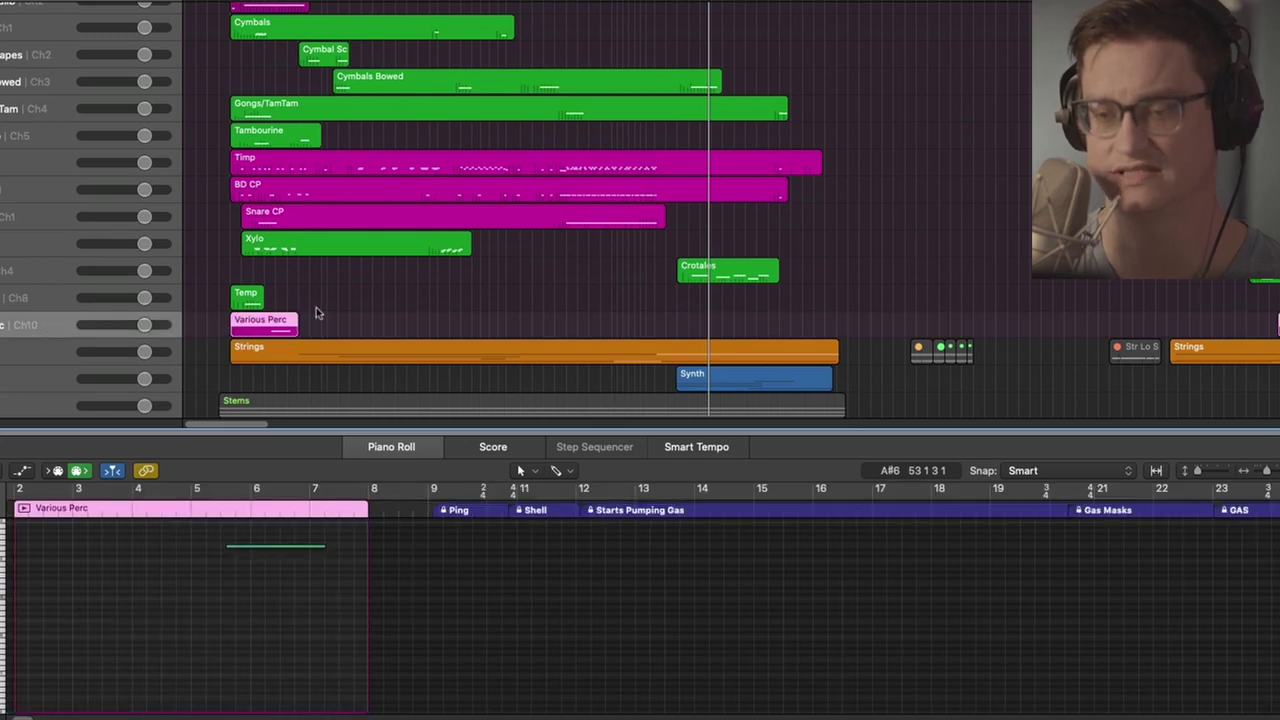
Collapse the Percussion track stack and expand the Synth stack.
scroll(250, 222, up, 7)
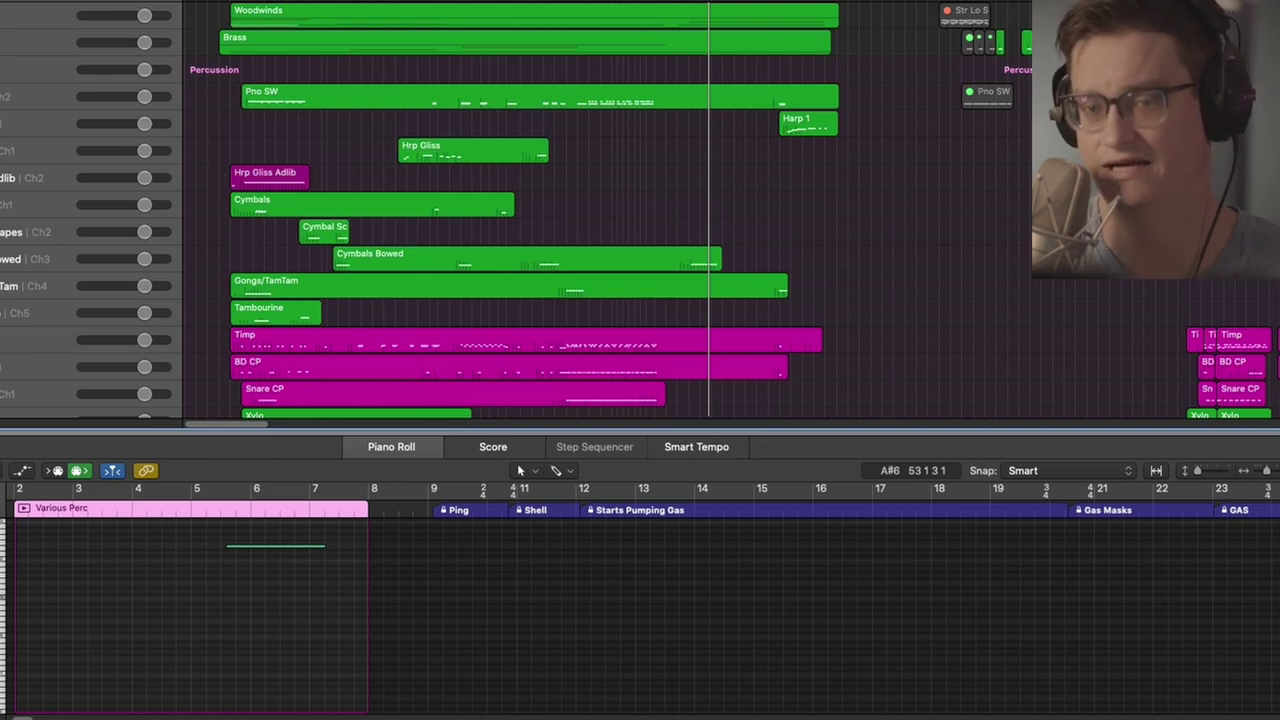
click(2, 70)
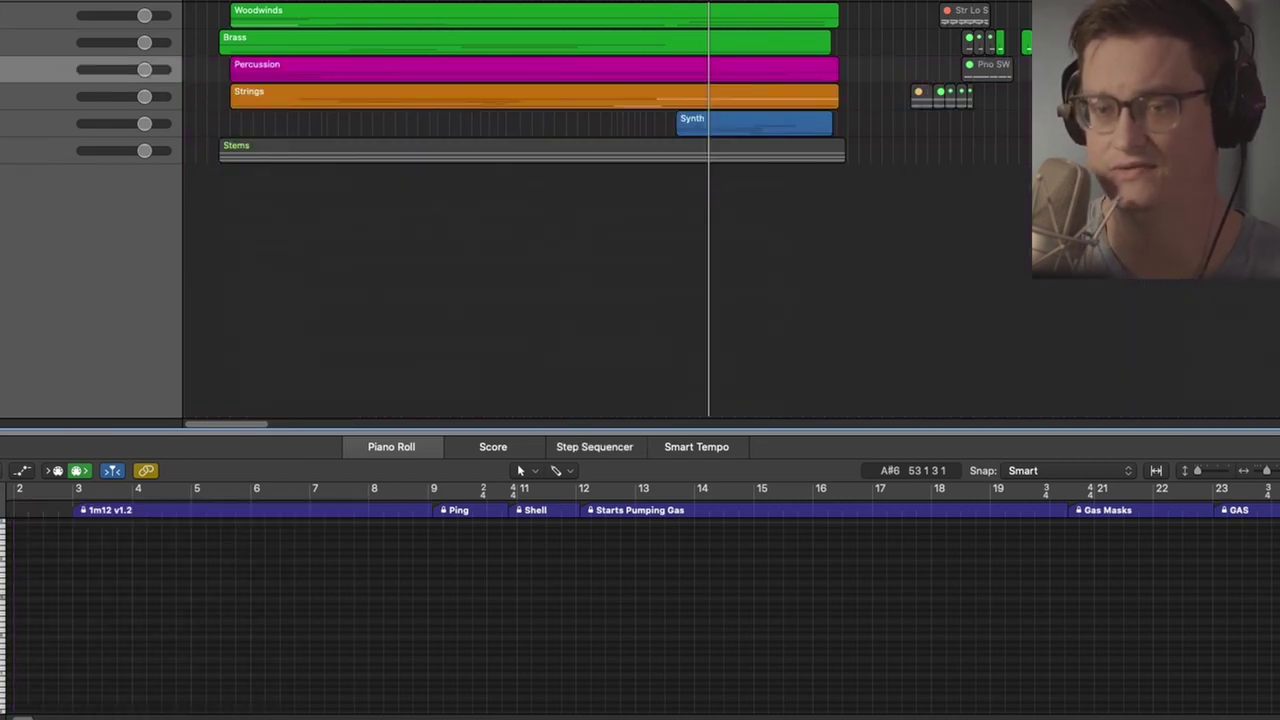
click(2, 124)
Select the PG Hits TLM and PG Hits CM takes, solo and play them, turn solo off and collapse the Synth stack.
drag(638, 128, 826, 288)
drag(818, 170, 627, 307)
drag(520, 220, 675, 95)
key(ctrl+s)
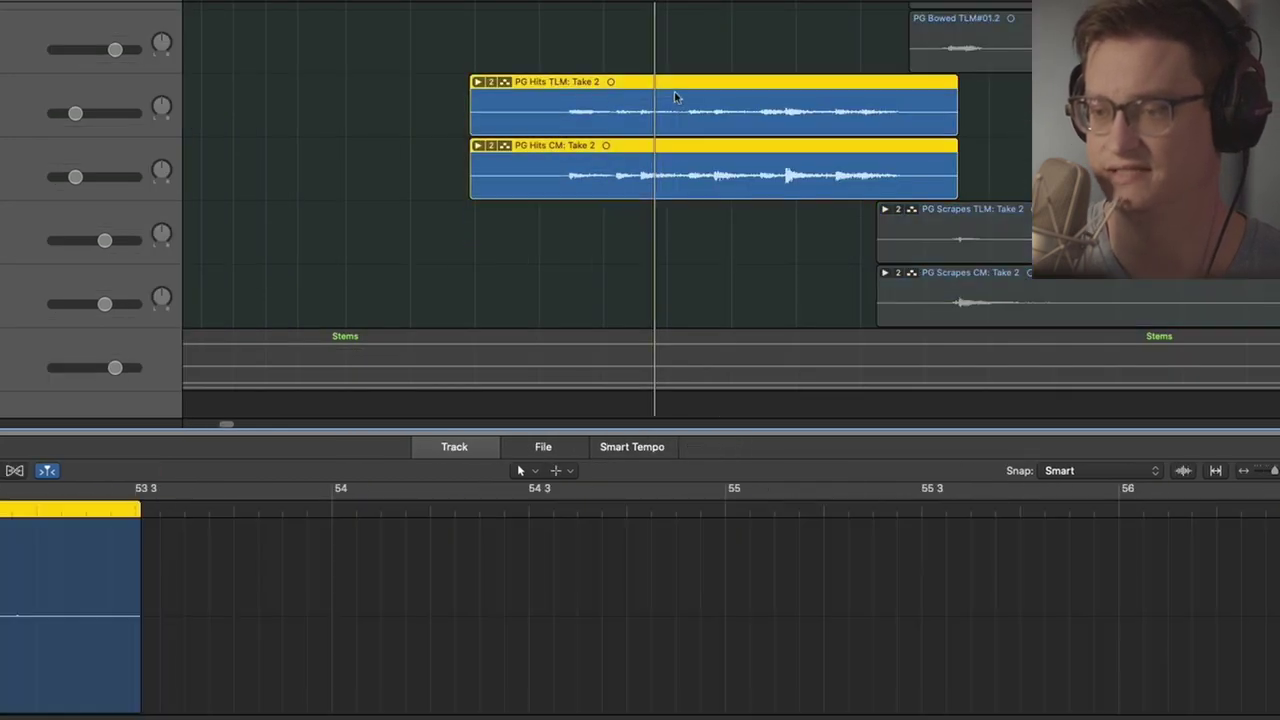
key(space)
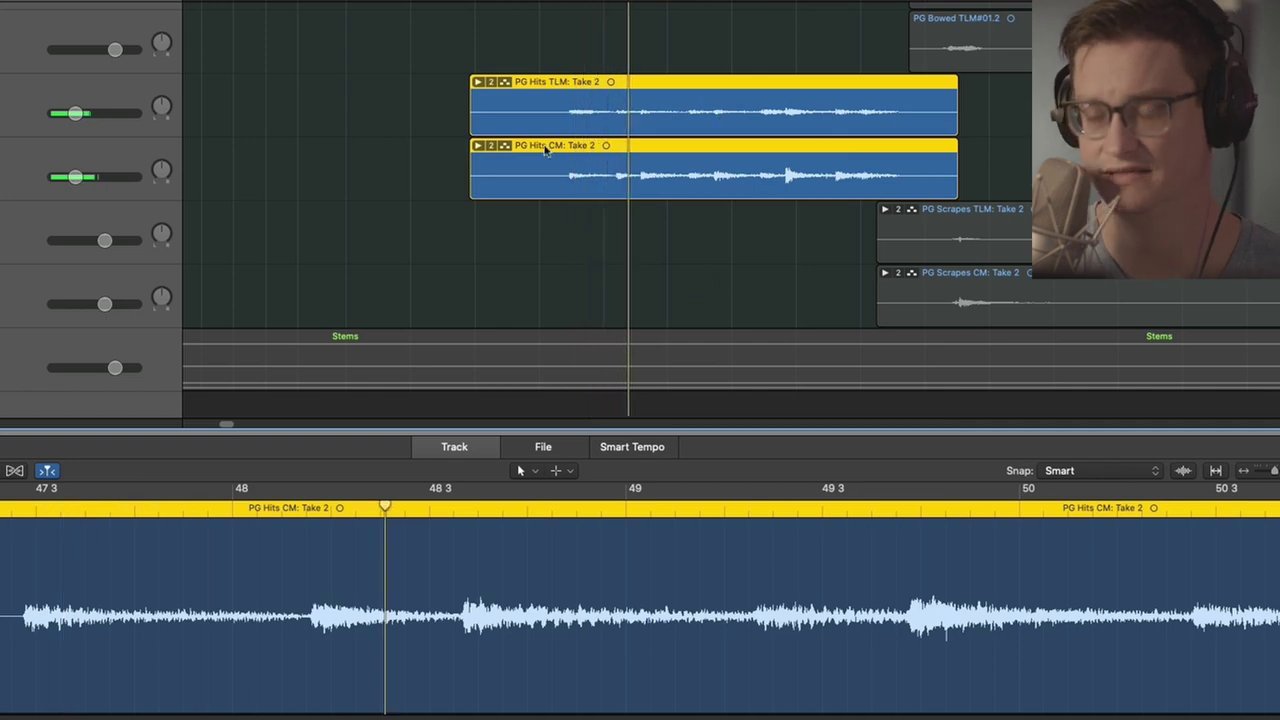
ctrl+alt+click(708, 248)
key(space)
key(ctrl+s)
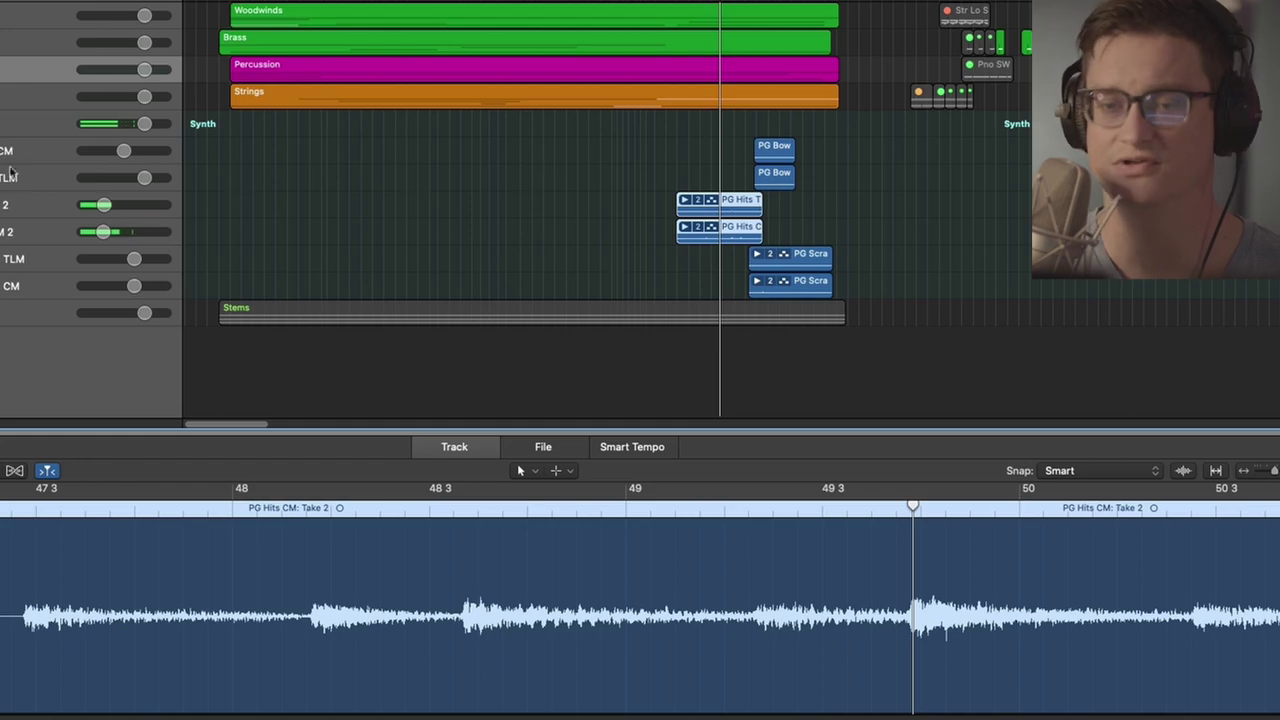
click(2, 124)
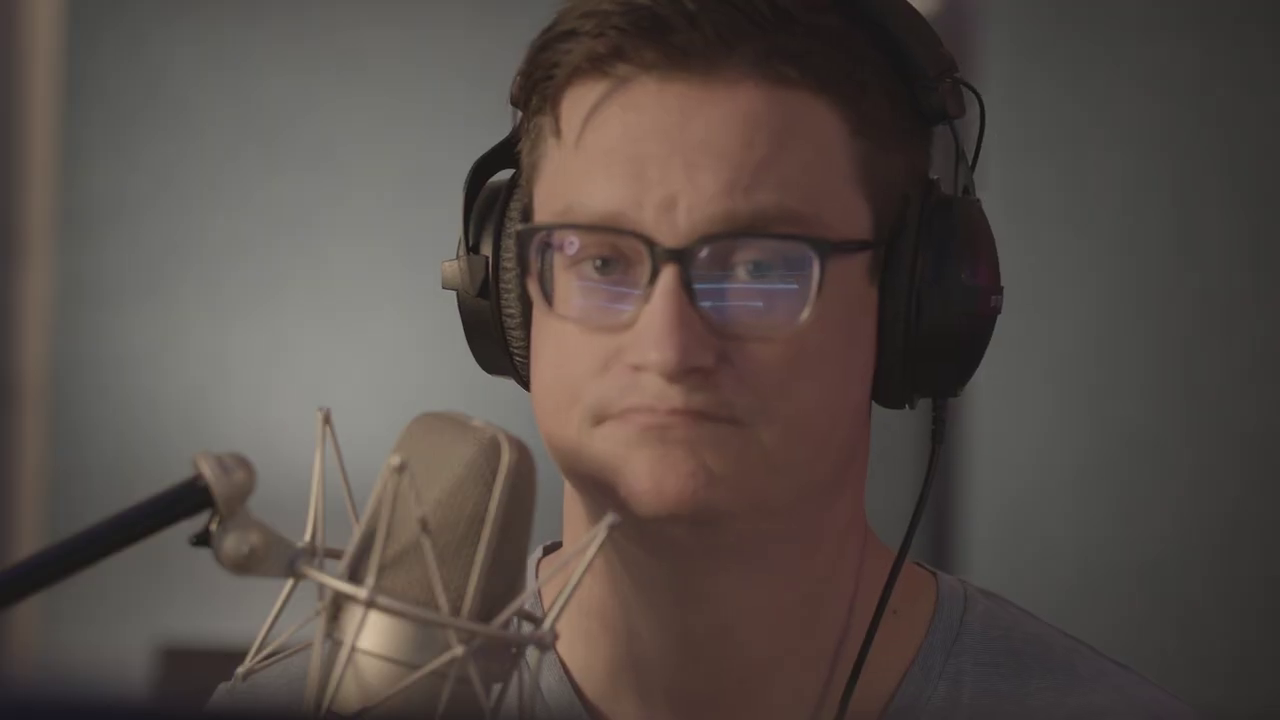